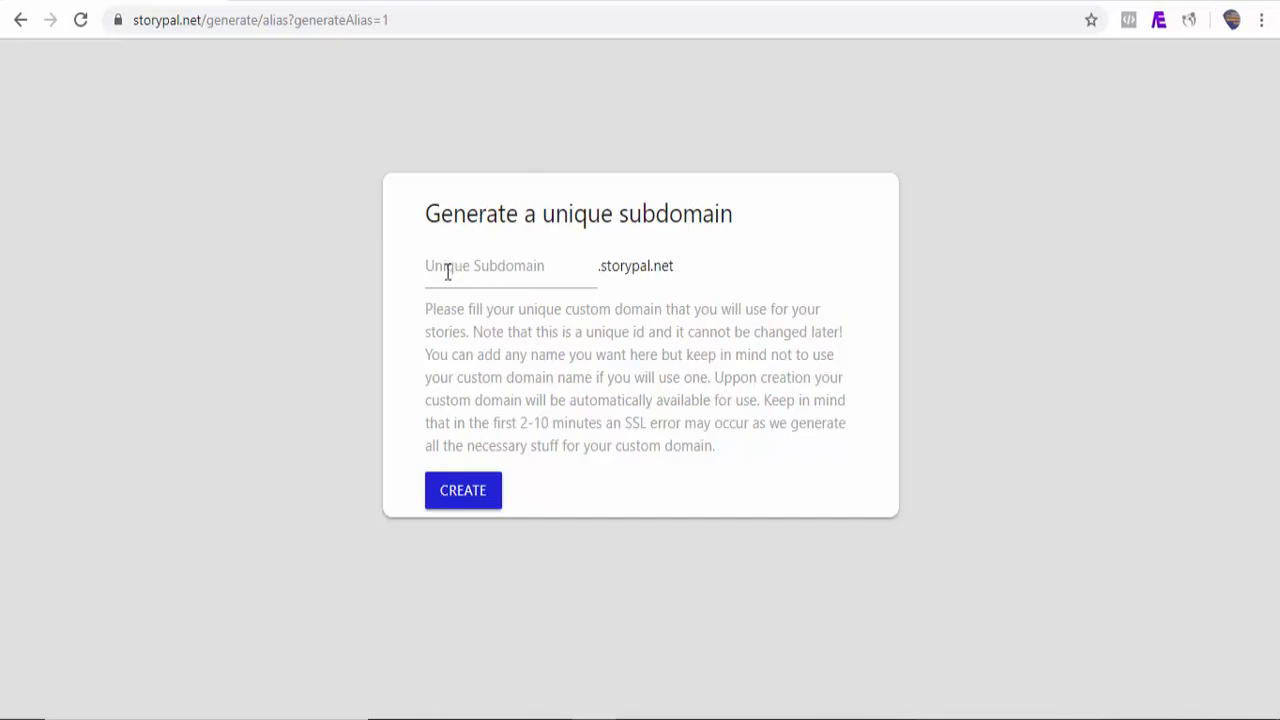
Step: Create the unique storypal.net subdomain "demo"
type("demo")
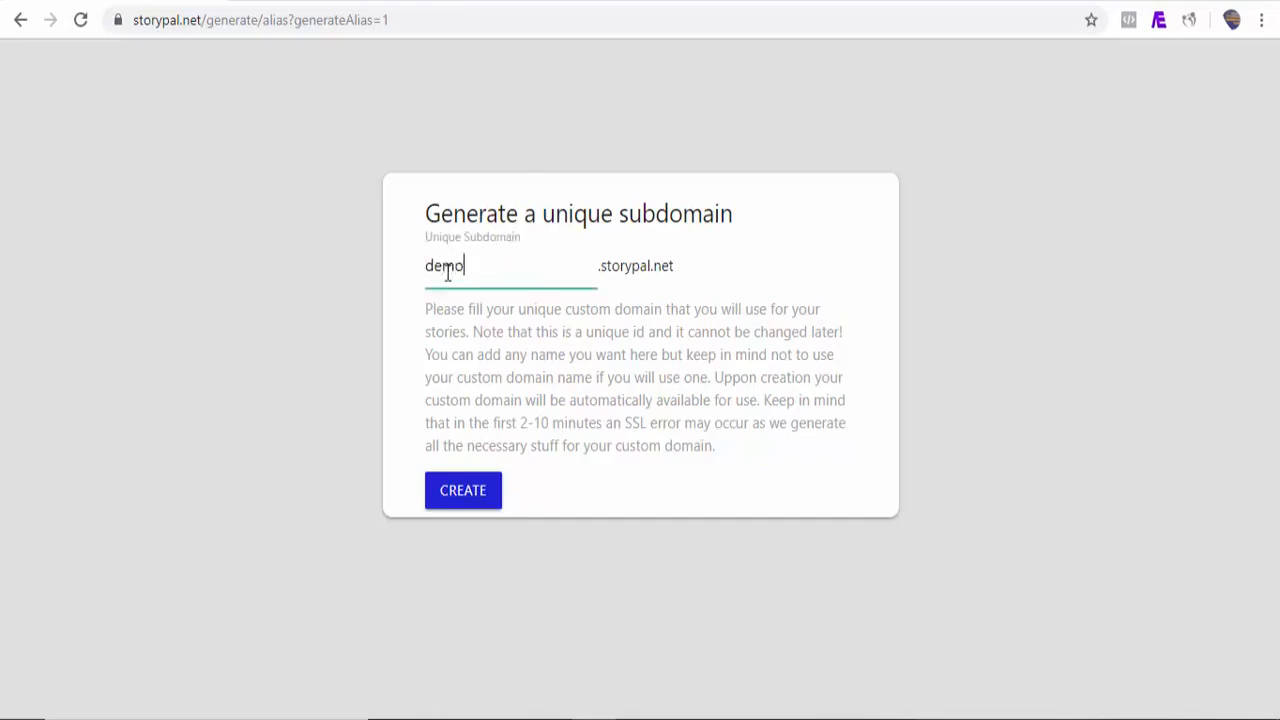
left_click(463, 491)
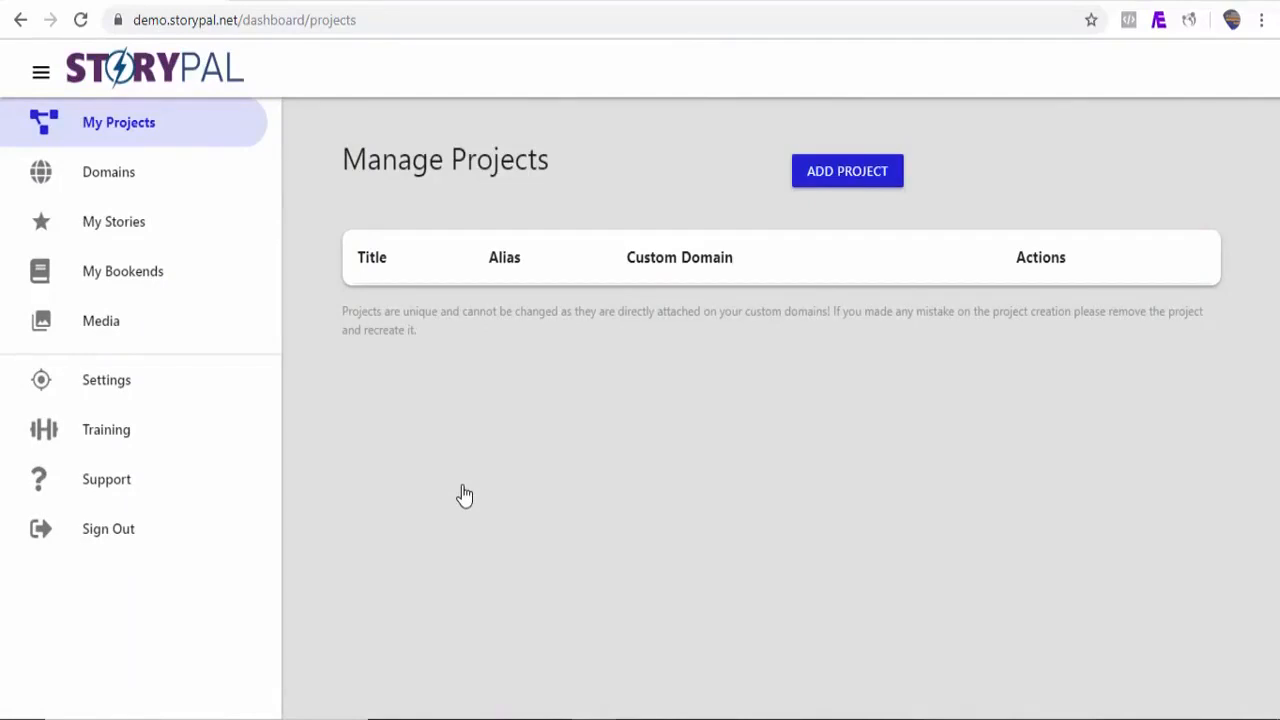
Step: Add a project titled "My First Story" with the alias "demo" and save it
left_click(834, 184)
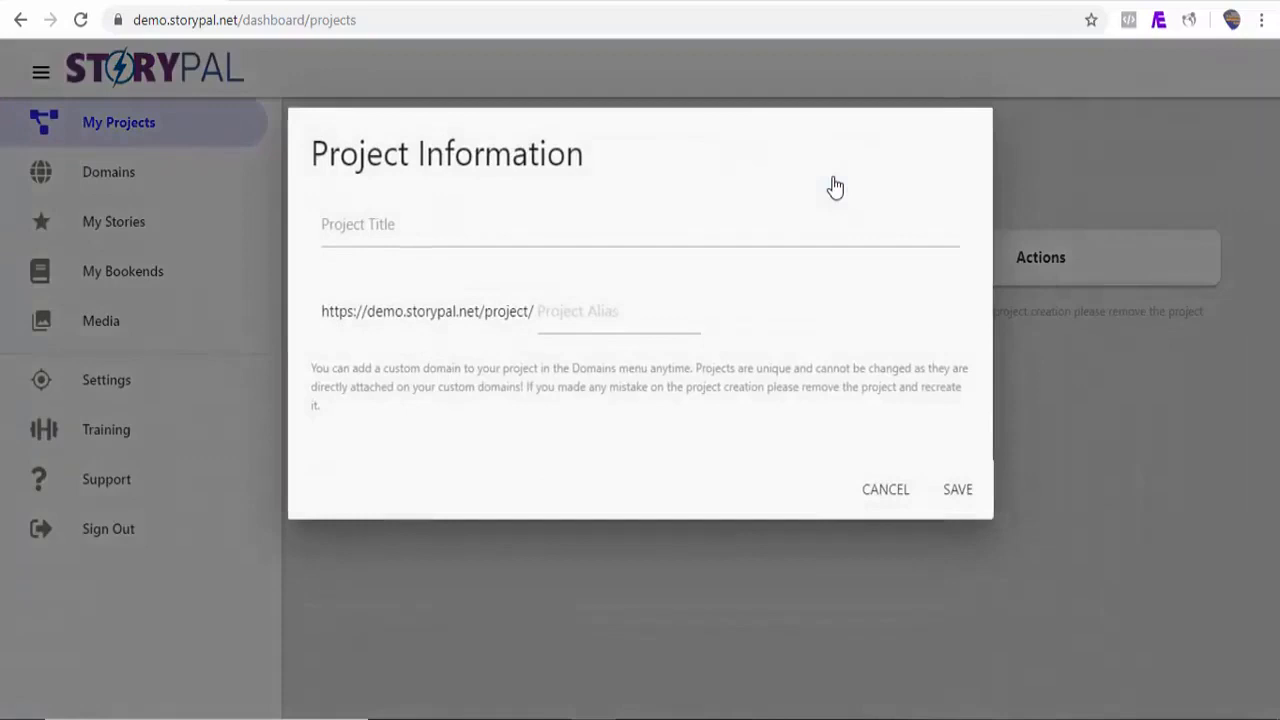
left_click(395, 233)
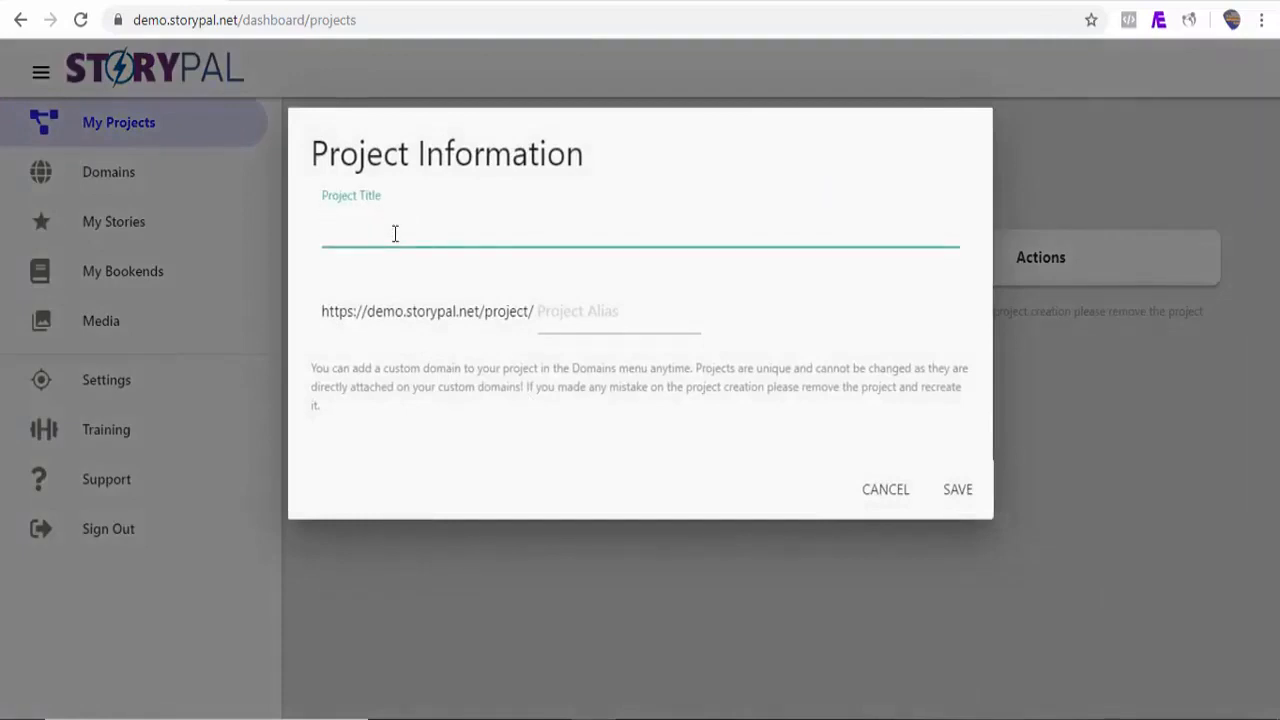
type("My First Stor")
left_click(569, 312)
type("de")
key("BackSpace")
key("BackSpace")
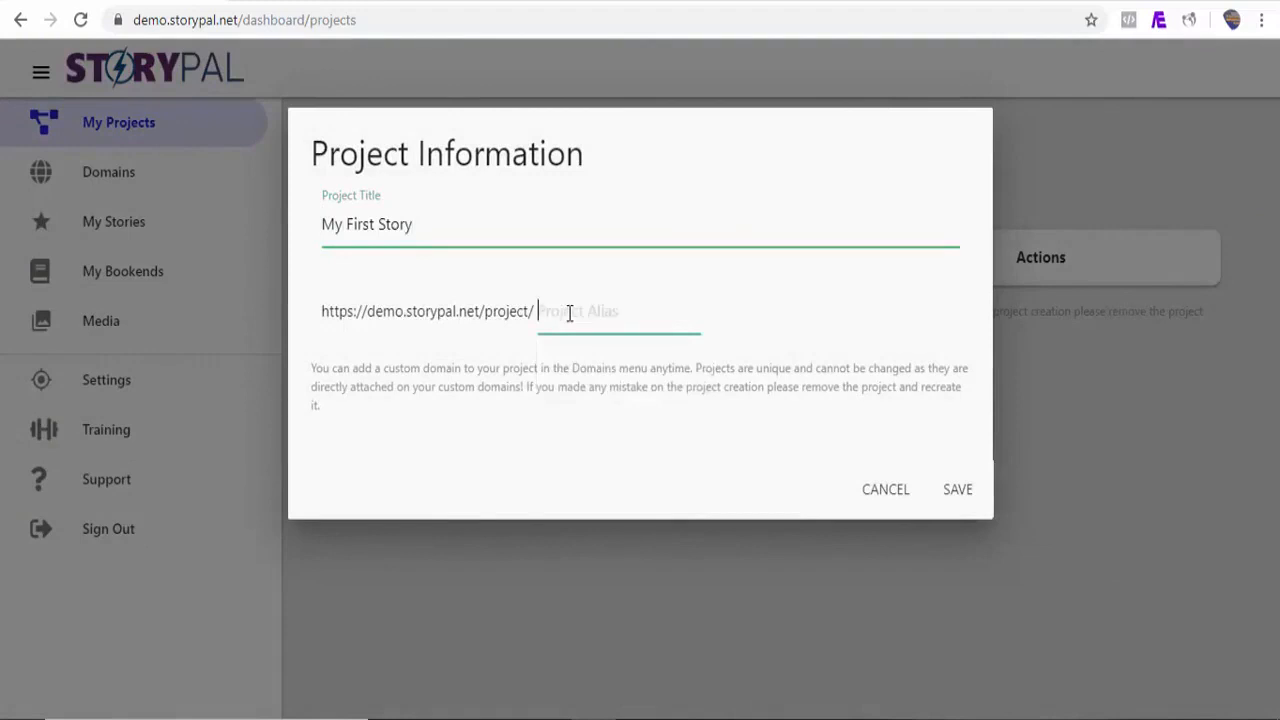
type("demo")
left_click(957, 488)
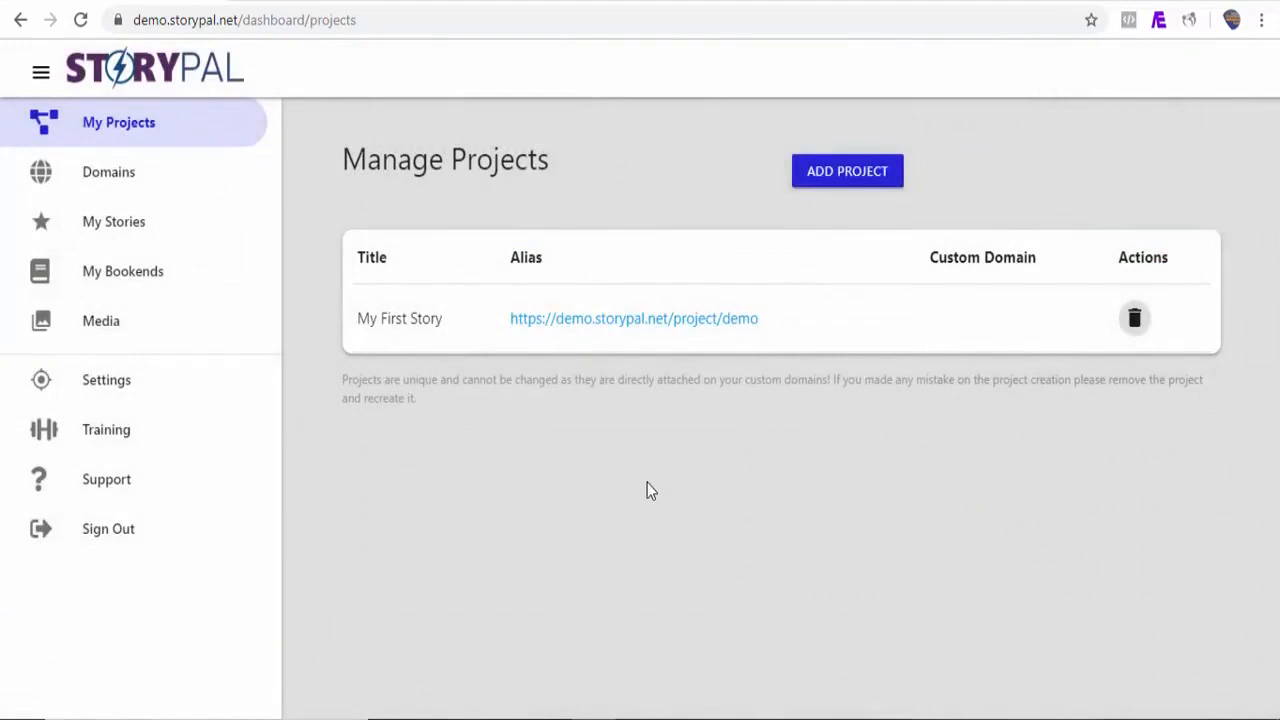
left_click(110, 190)
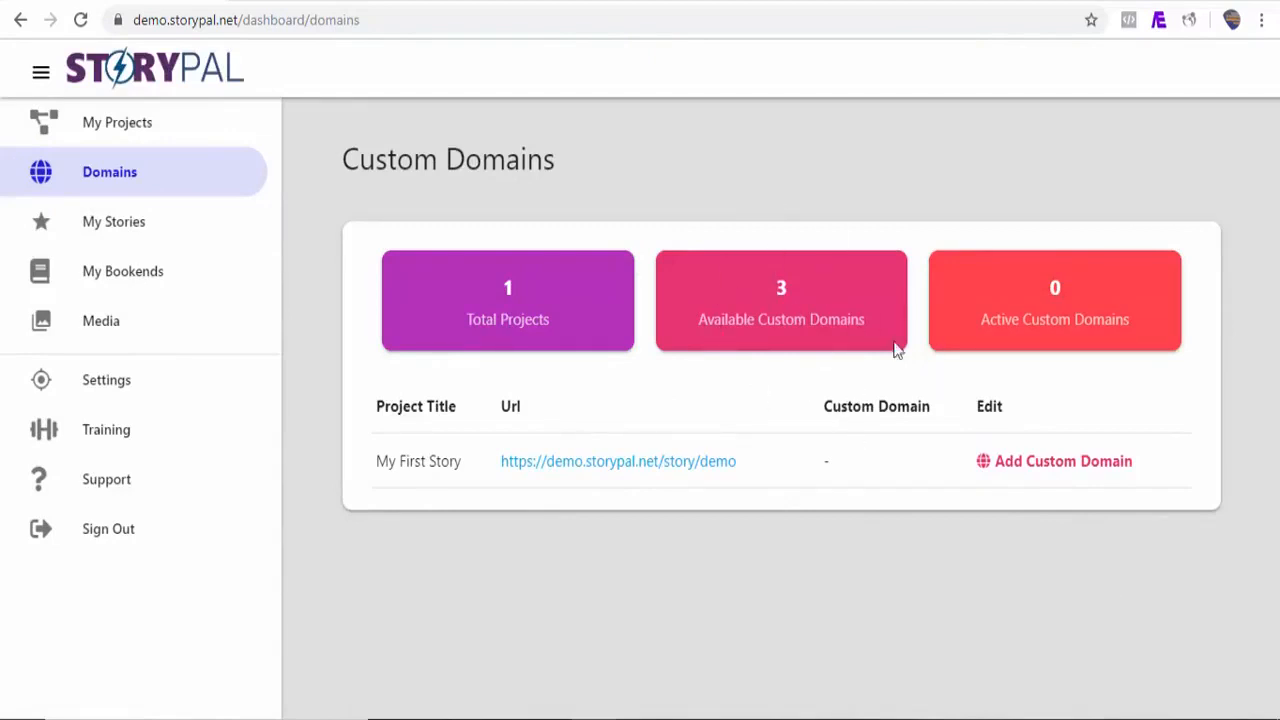
left_click(1037, 468)
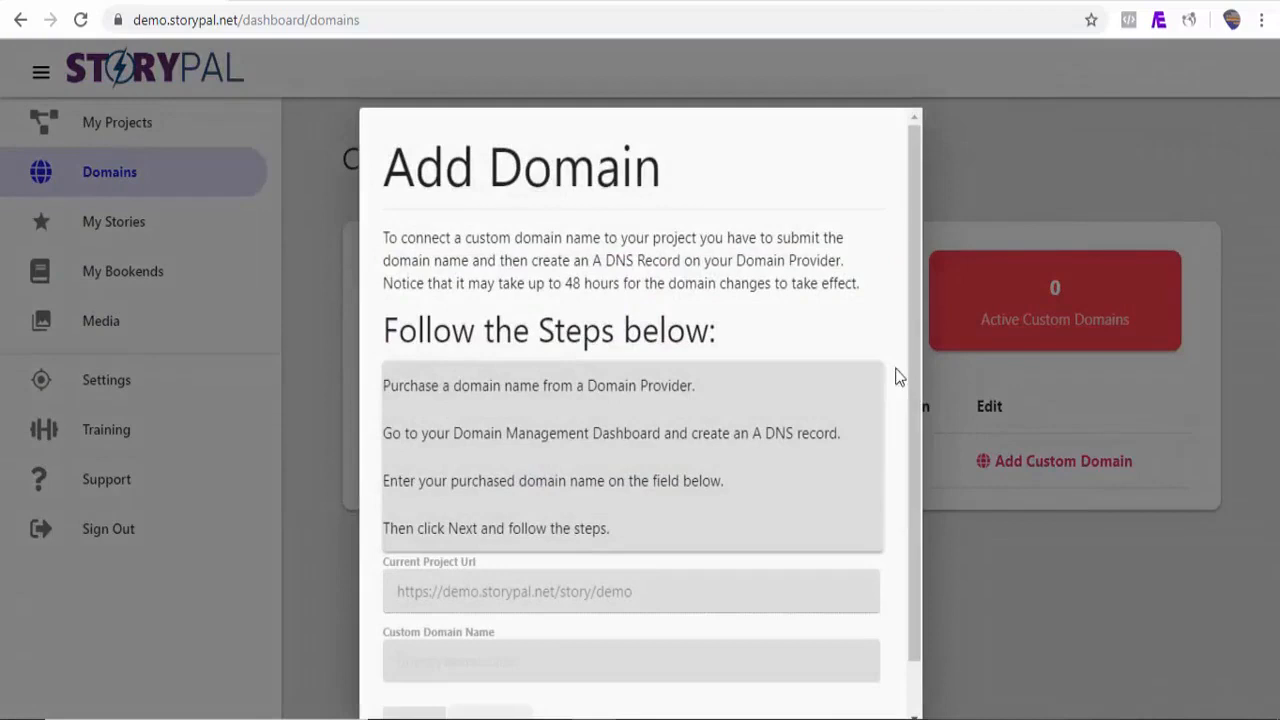
scroll(913, 380, "down", 2)
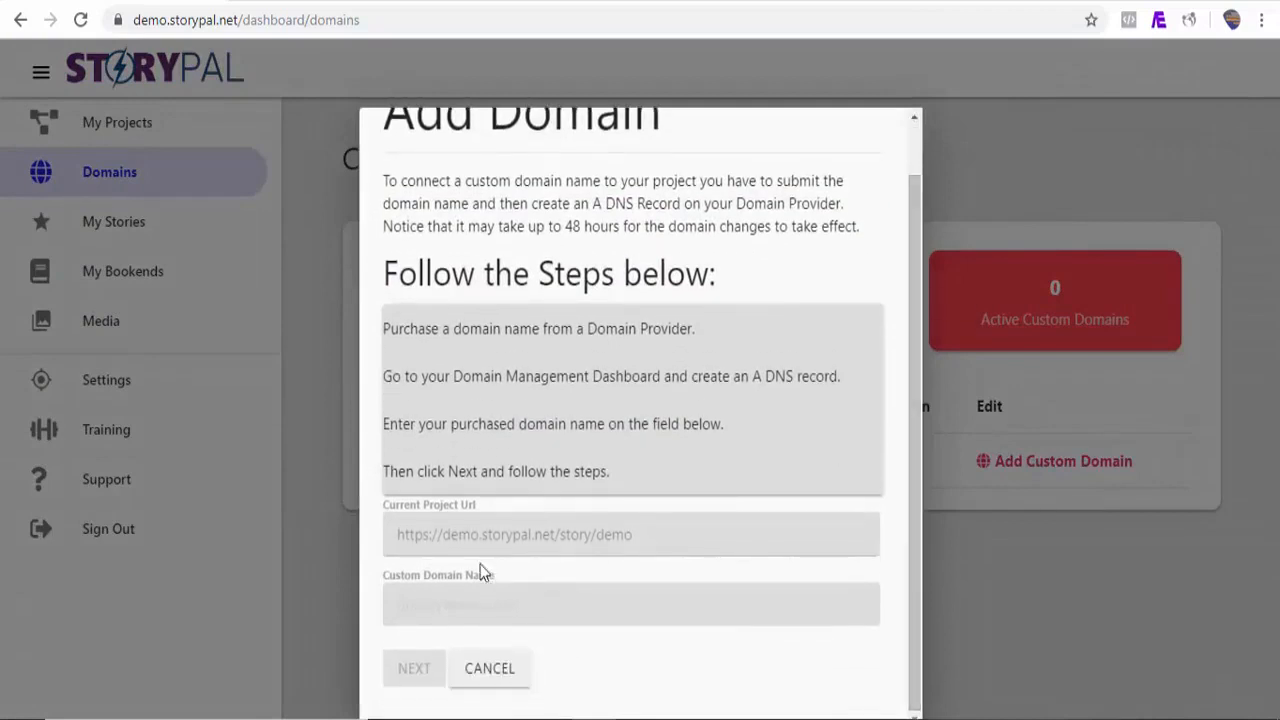
left_click(438, 604)
type("https")
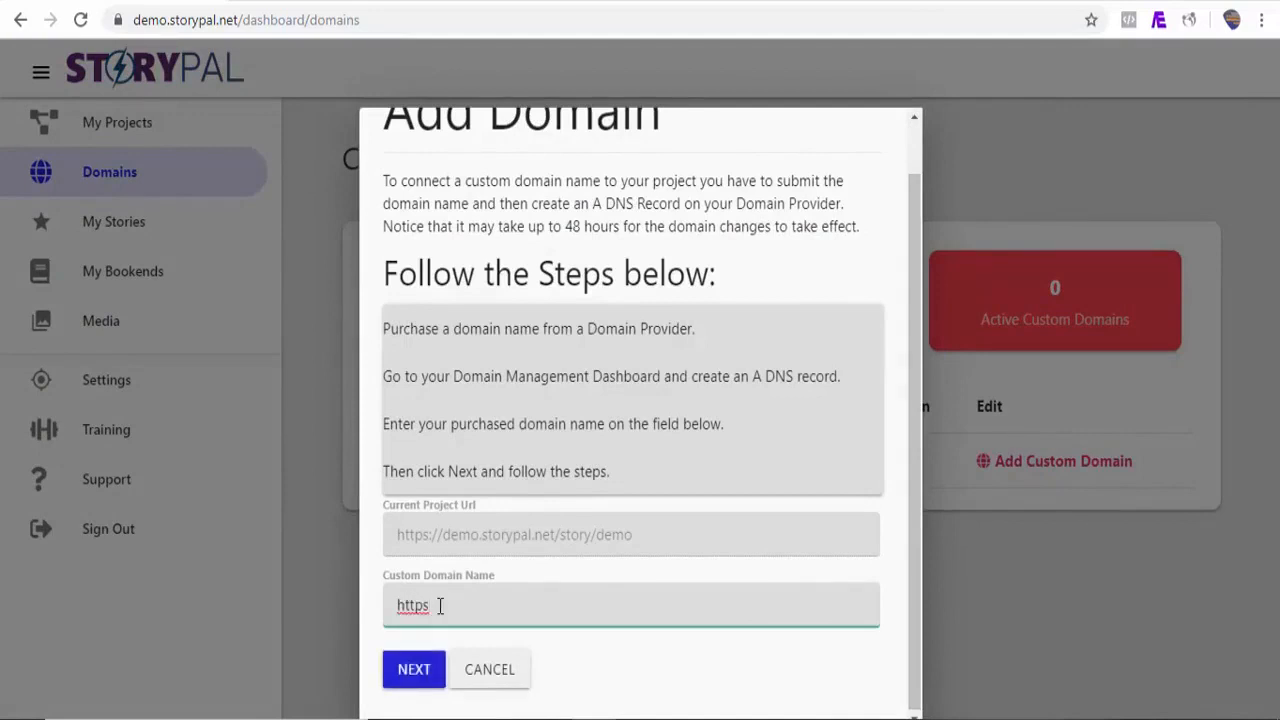
type("://demo.storypal.io")
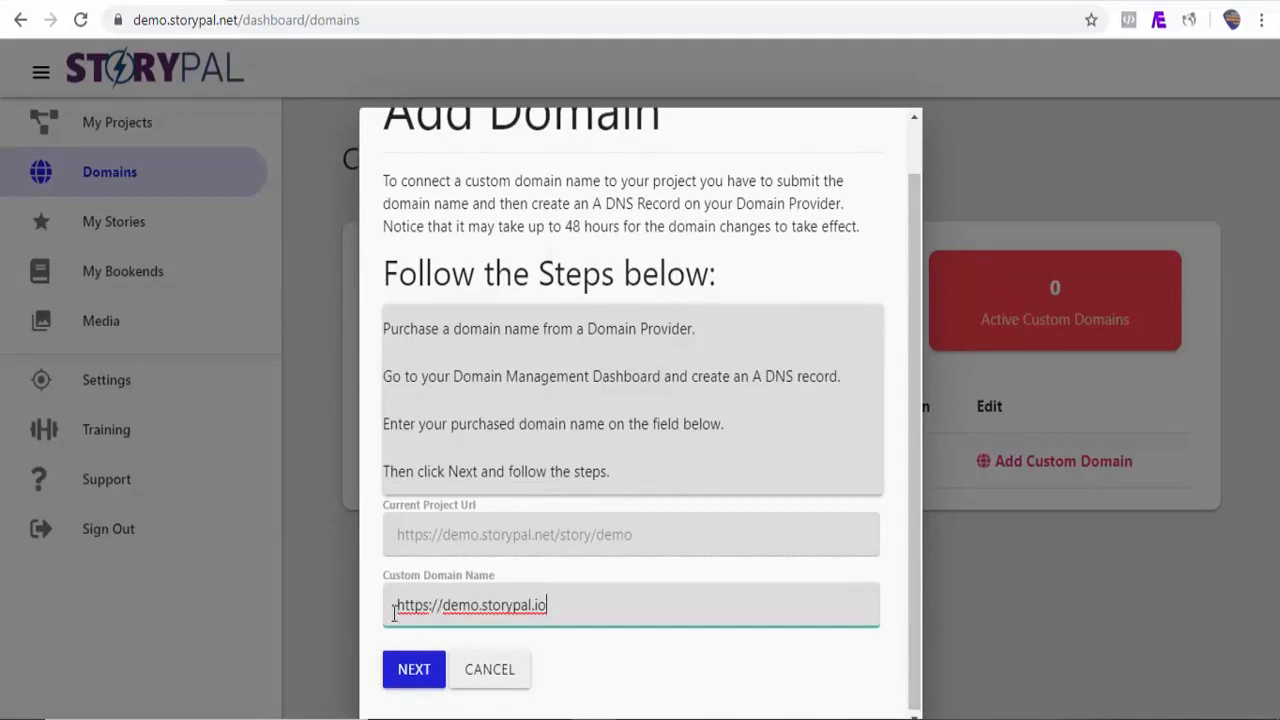
left_click(413, 674)
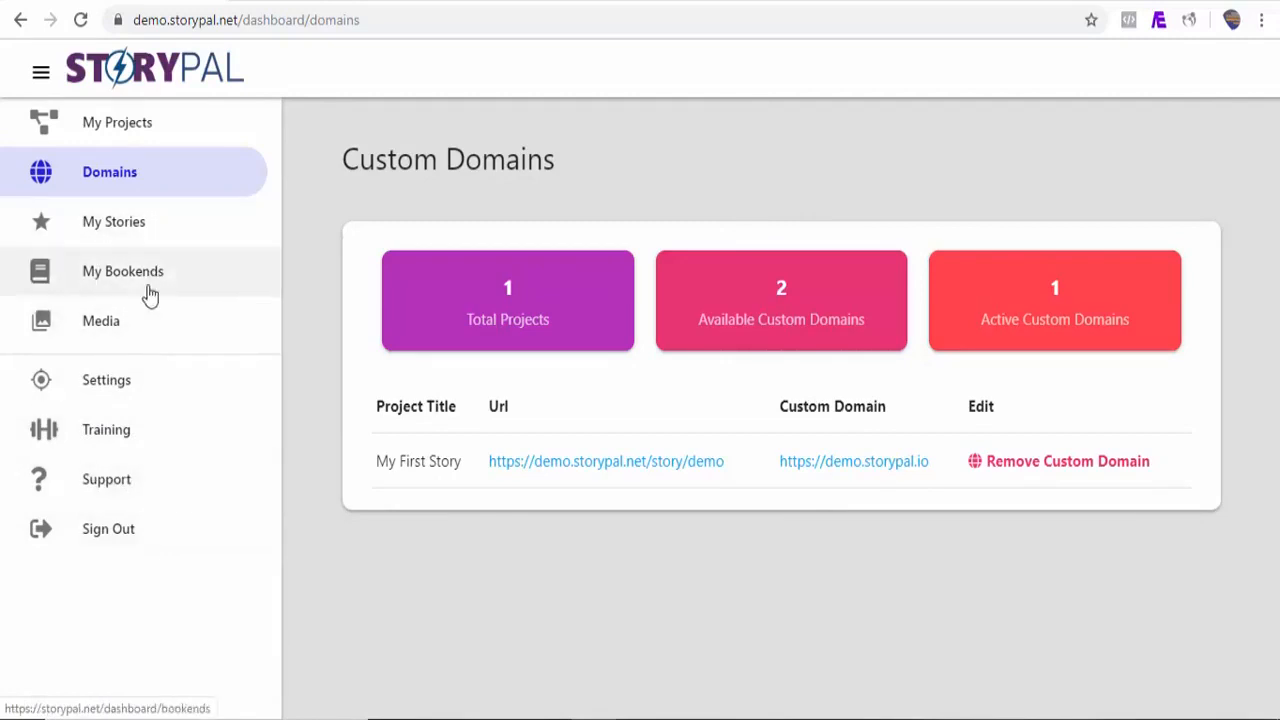
Step: Start a new story and add a custom page as its first page
left_click(117, 232)
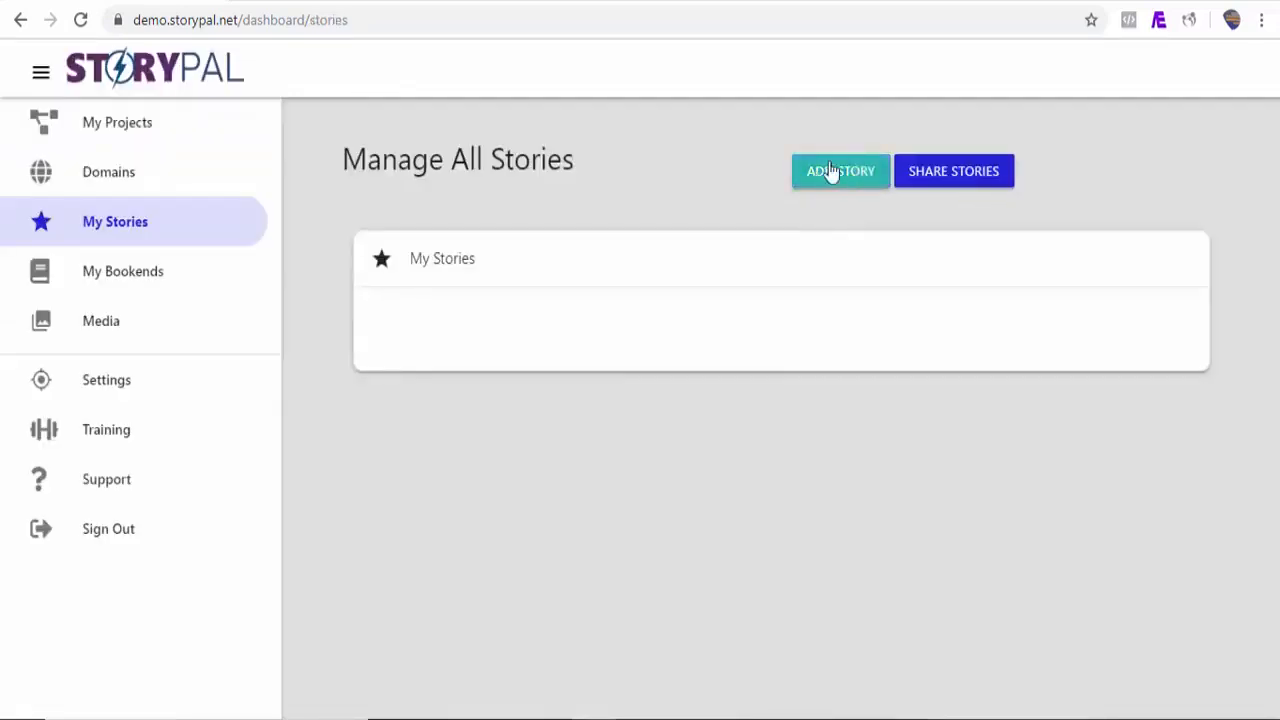
left_click(838, 185)
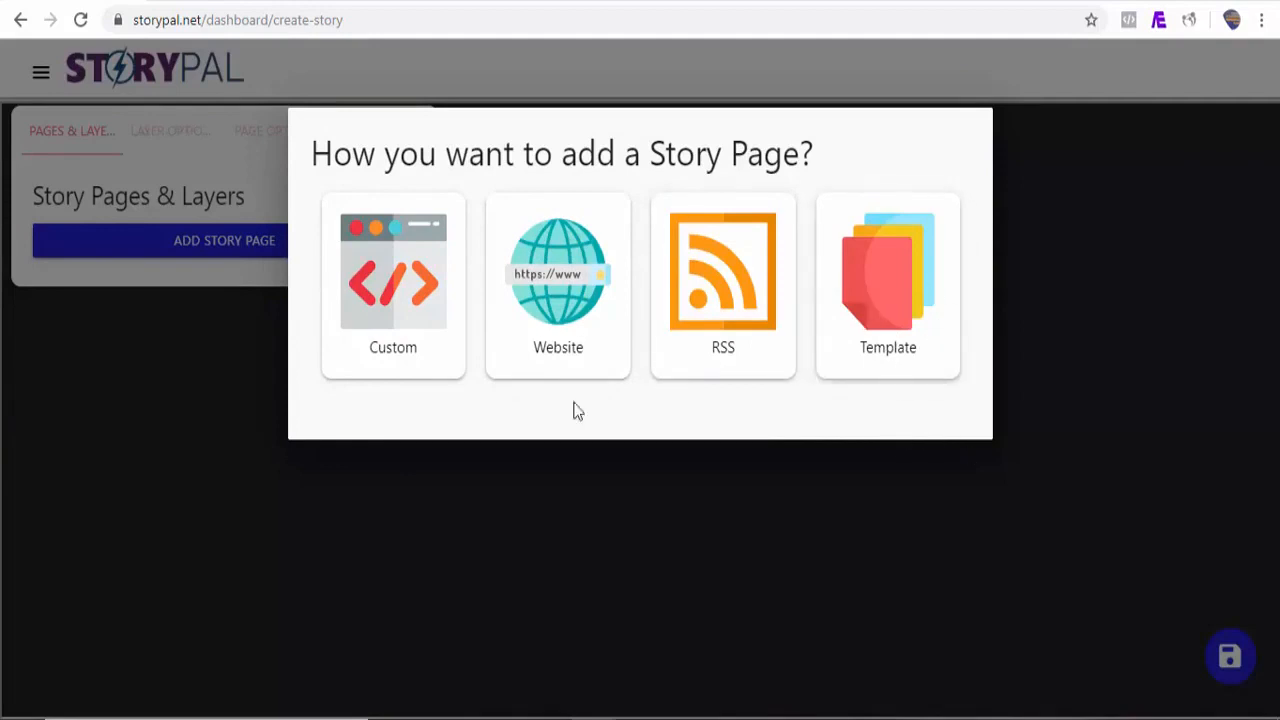
left_click(403, 342)
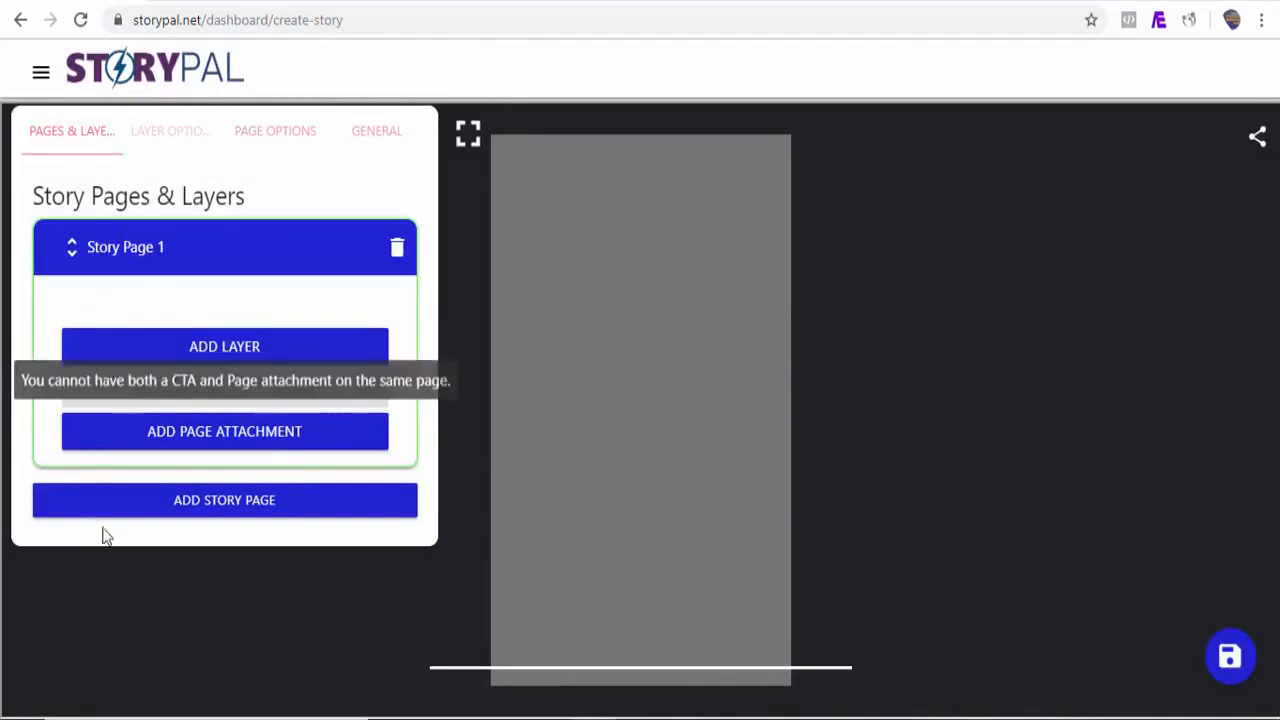
left_click(237, 510)
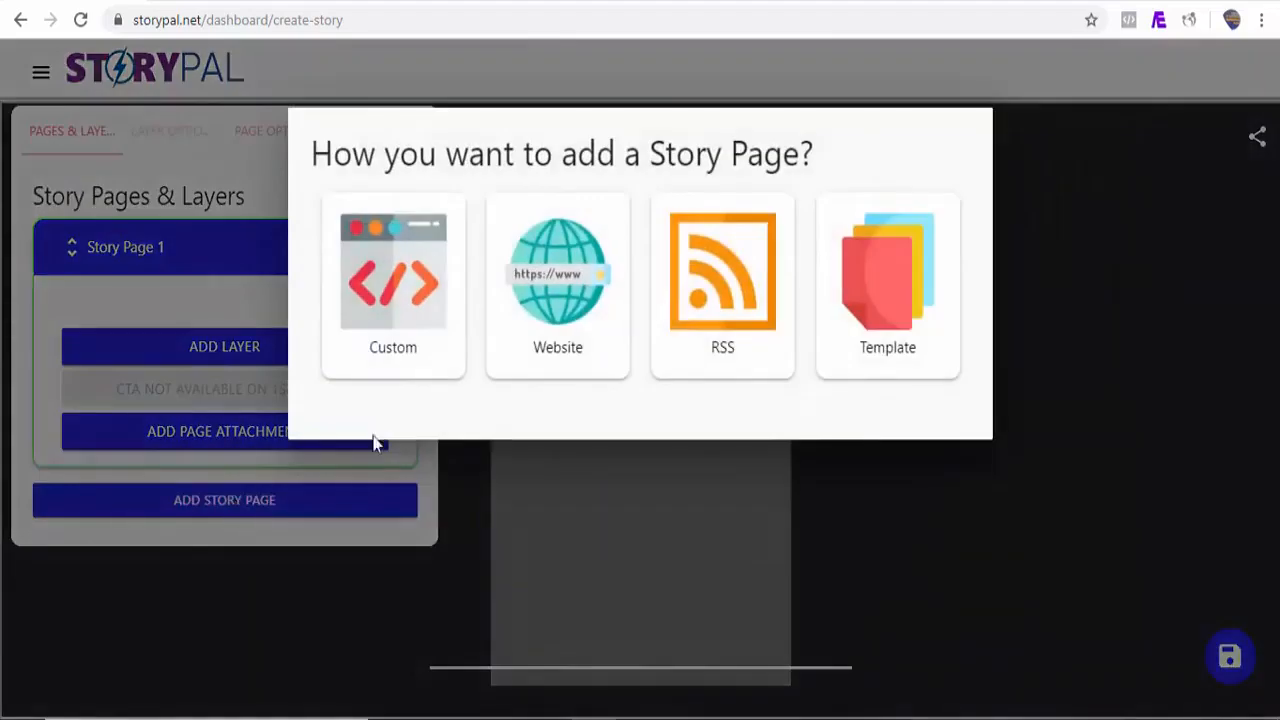
left_click(430, 358)
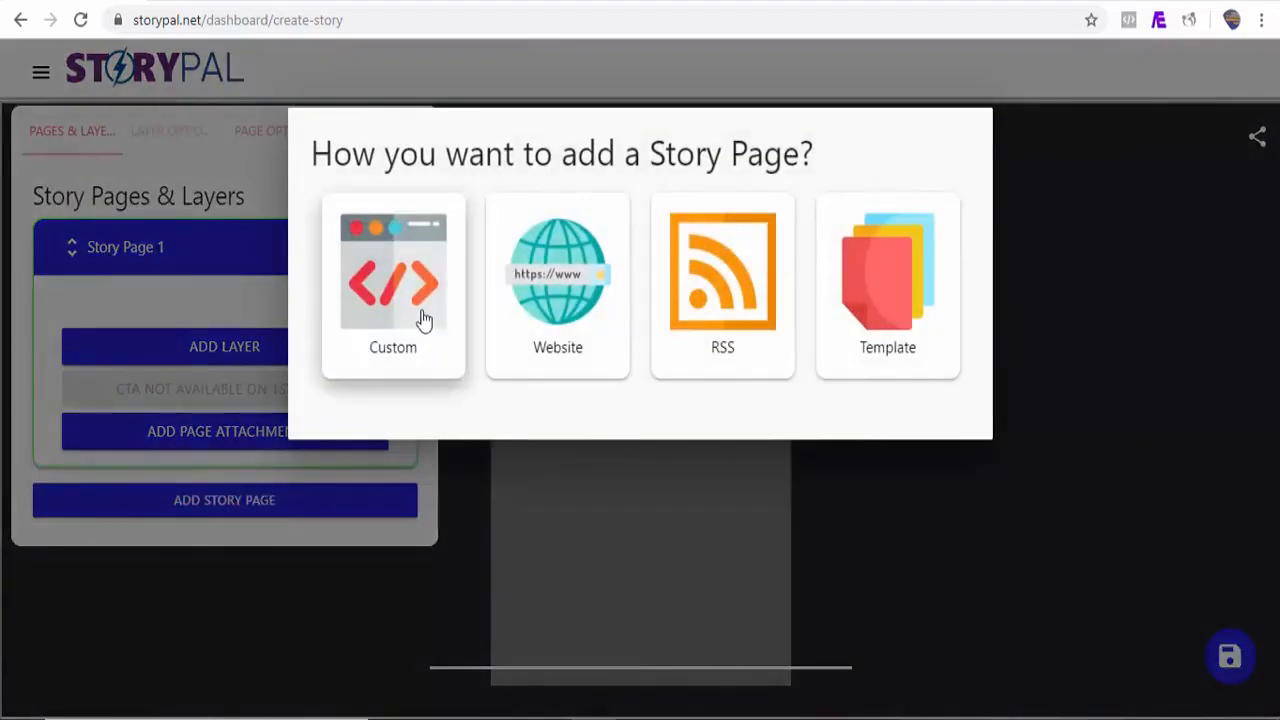
Step: Review the available layer types and add a Heading layer to Story Page 1
left_click(225, 352)
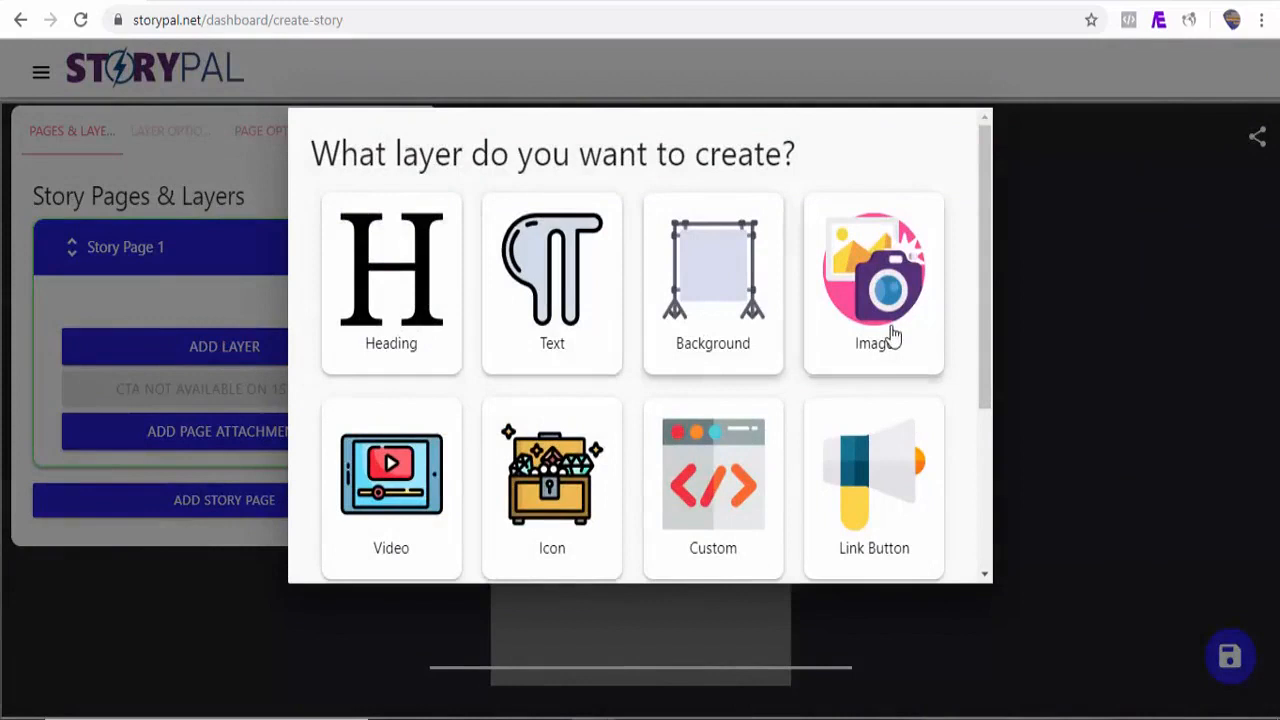
scroll(988, 331, "down", 1)
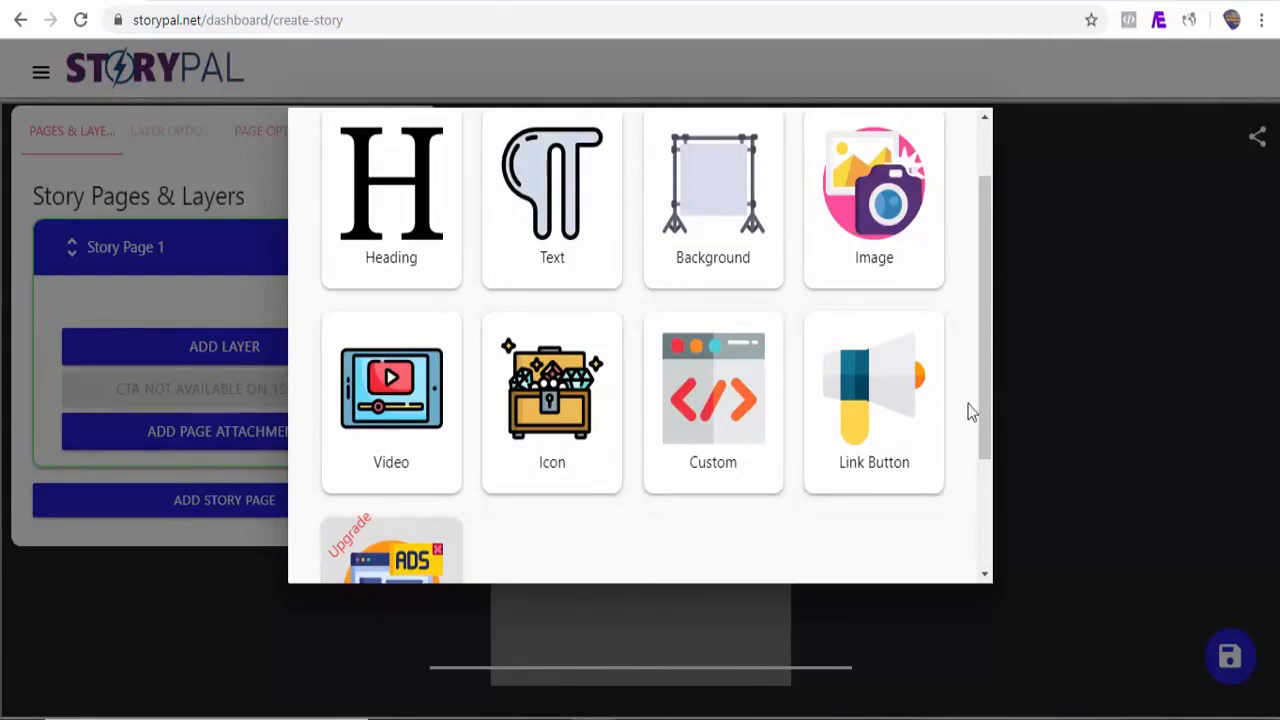
left_click_drag(991, 423, 987, 458)
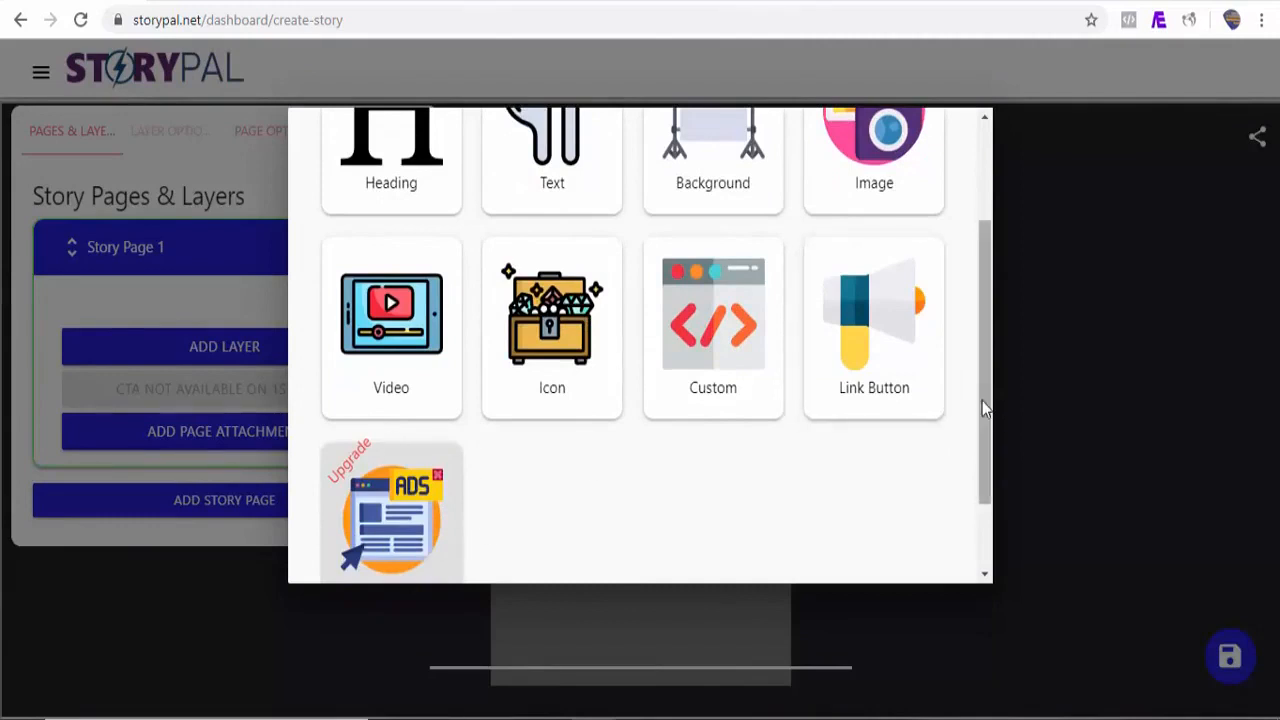
left_click_drag(986, 403, 980, 292)
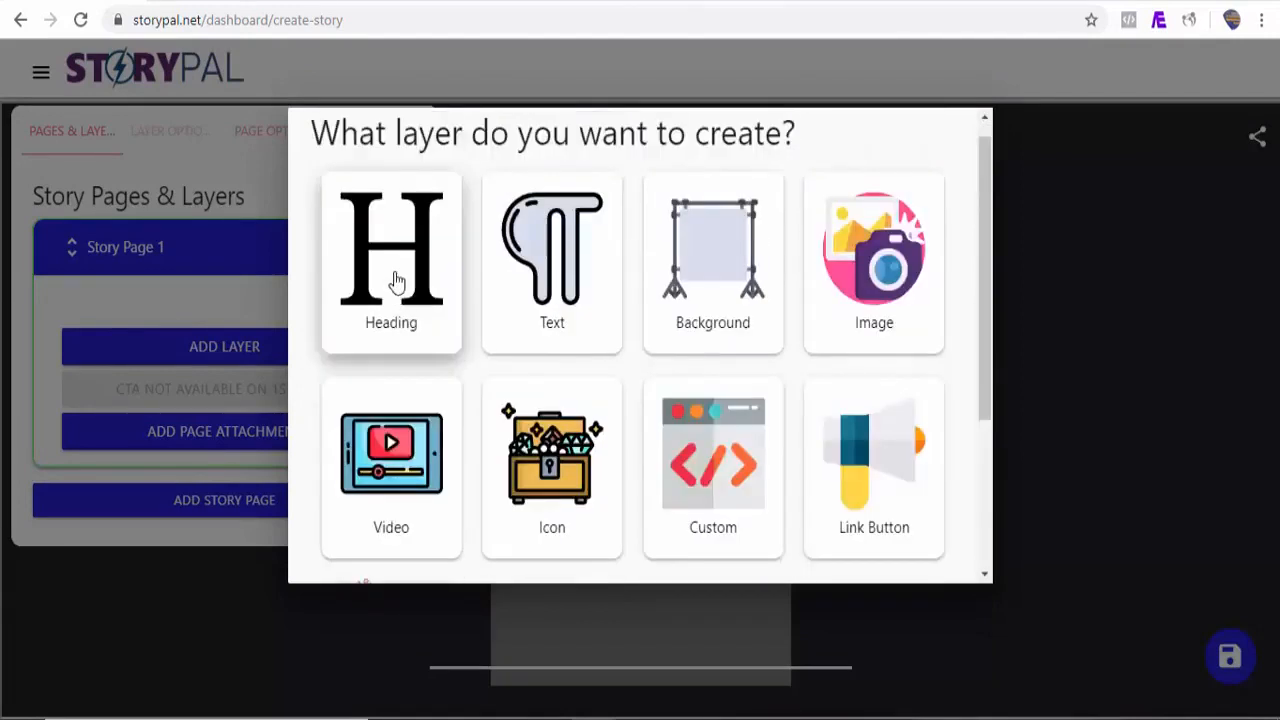
left_click(391, 285)
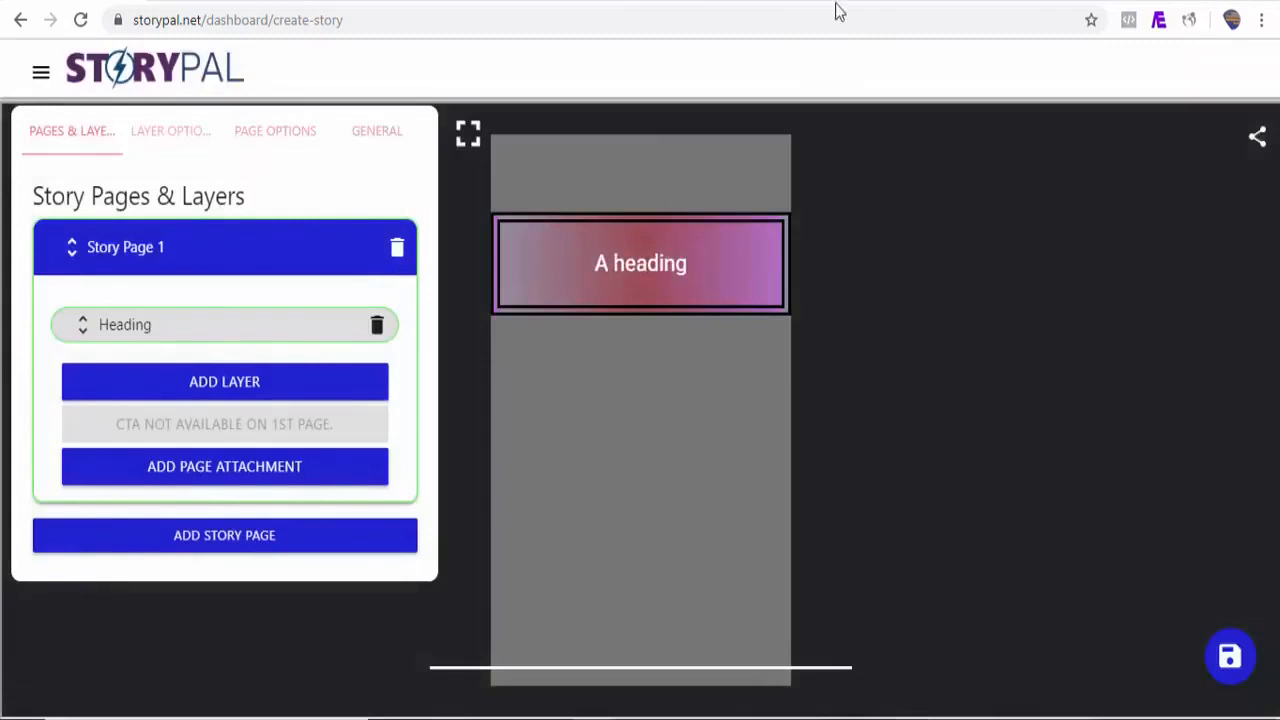
Step: Switch to the StoryPal blog article and copy the heading "What Exactly Is Google AMP Story?"
left_click(870, 5)
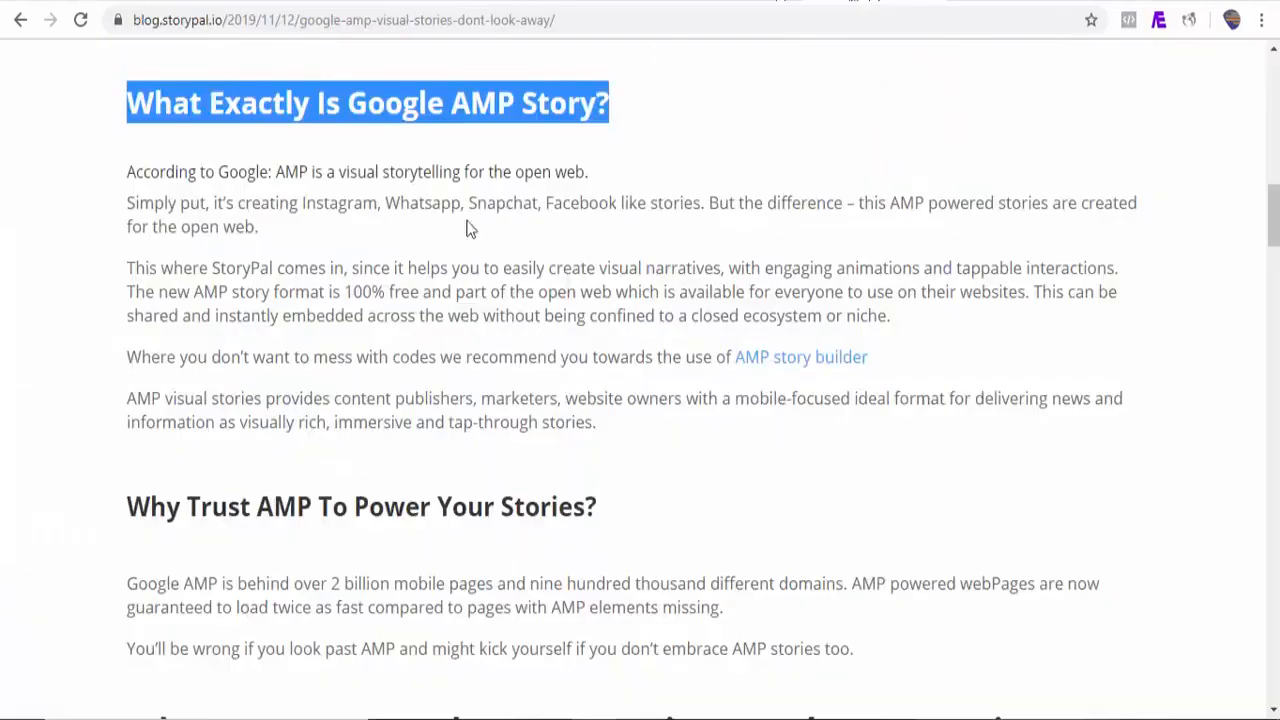
left_click(438, 163)
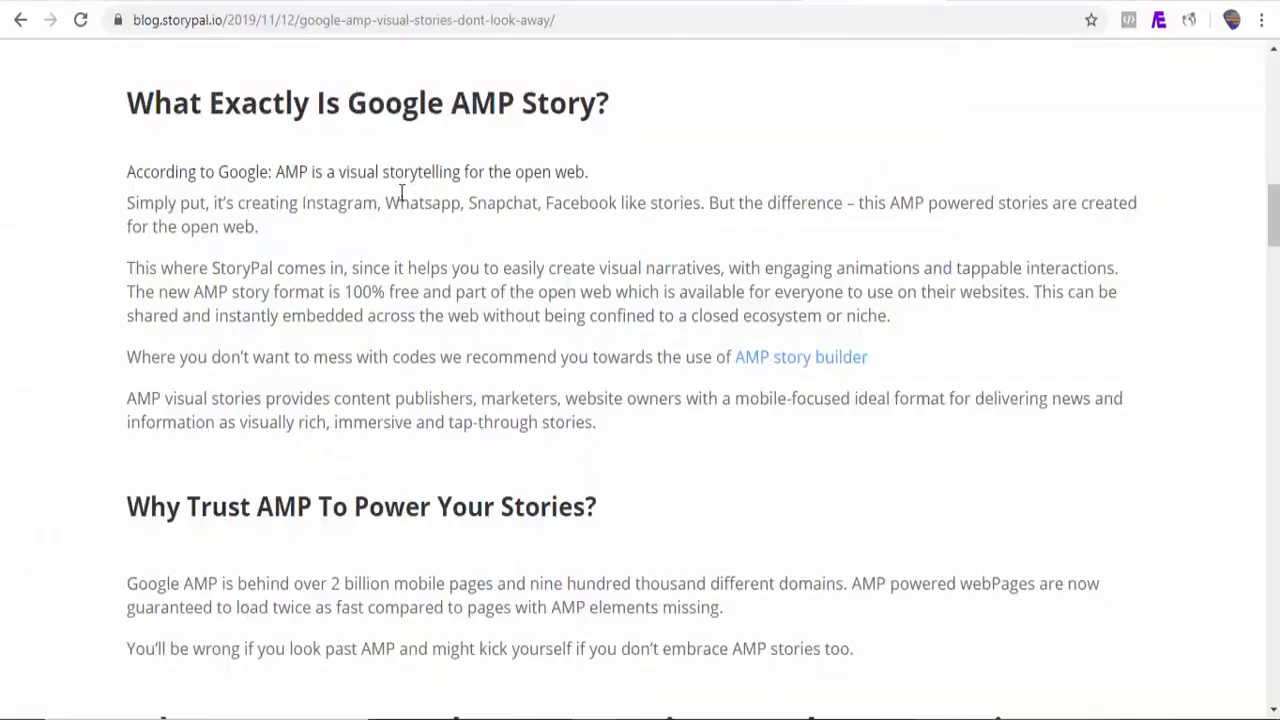
left_click_drag(615, 105, 124, 112)
key("ctrl+c")
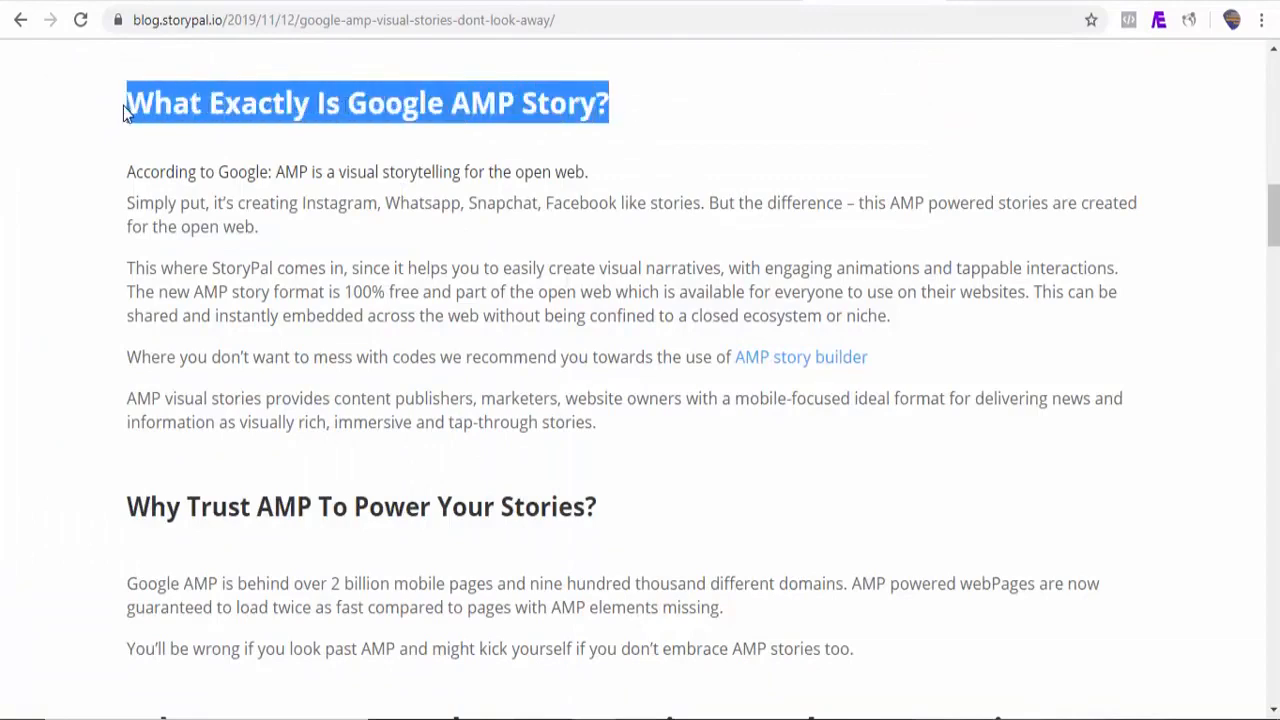
Step: Return to the story editor and replace the Heading layer's text with the copied "What Exactly Is Google AMP Story?"
left_click(88, 1)
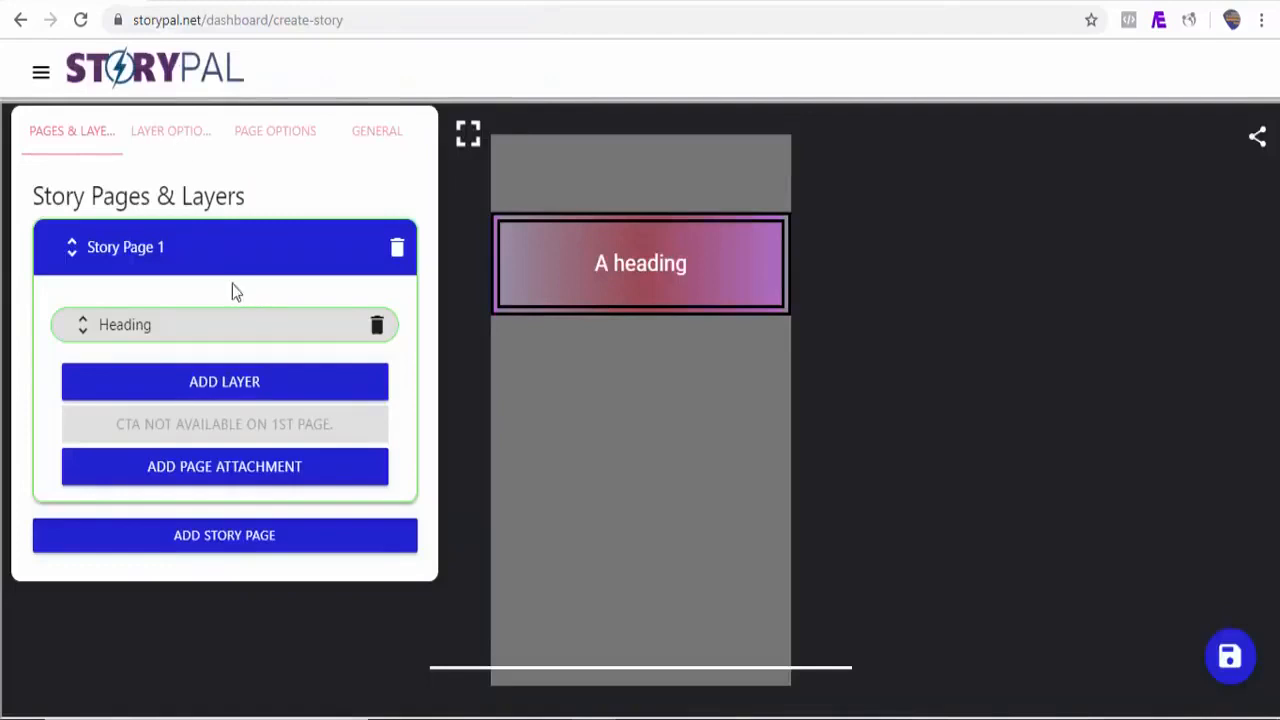
left_click(164, 139)
triple_click(175, 264)
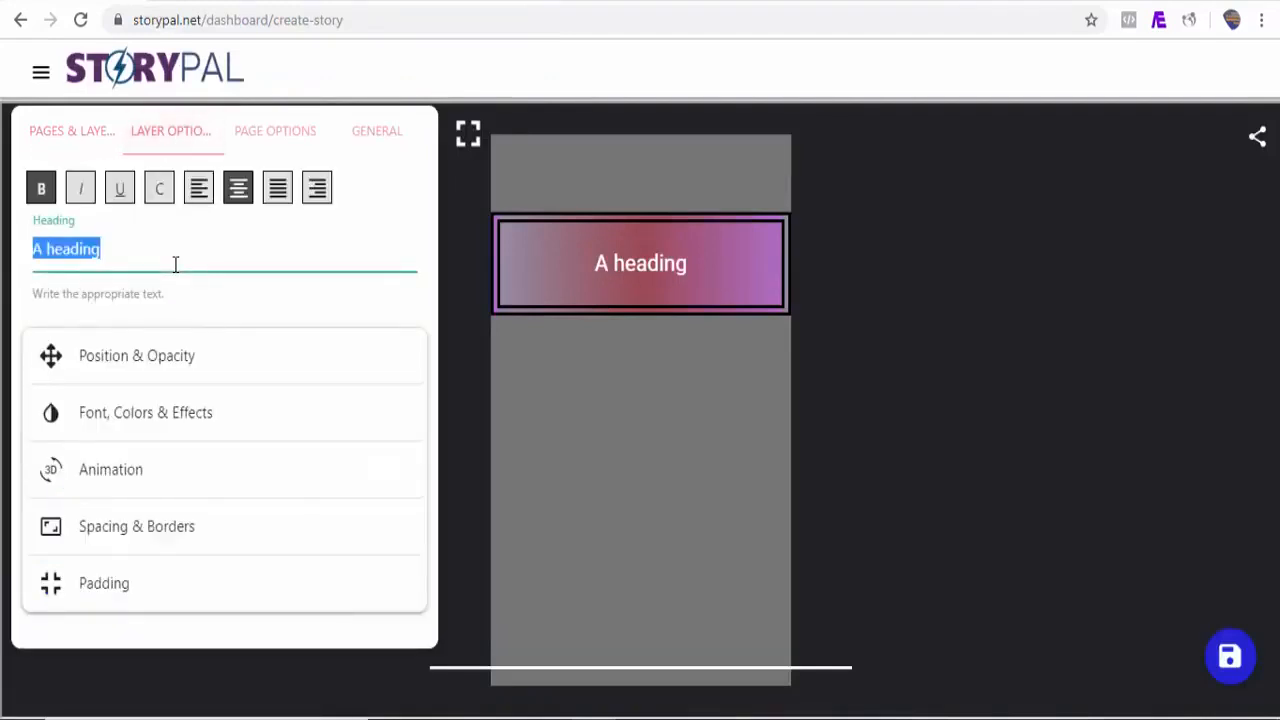
key("ctrl+v")
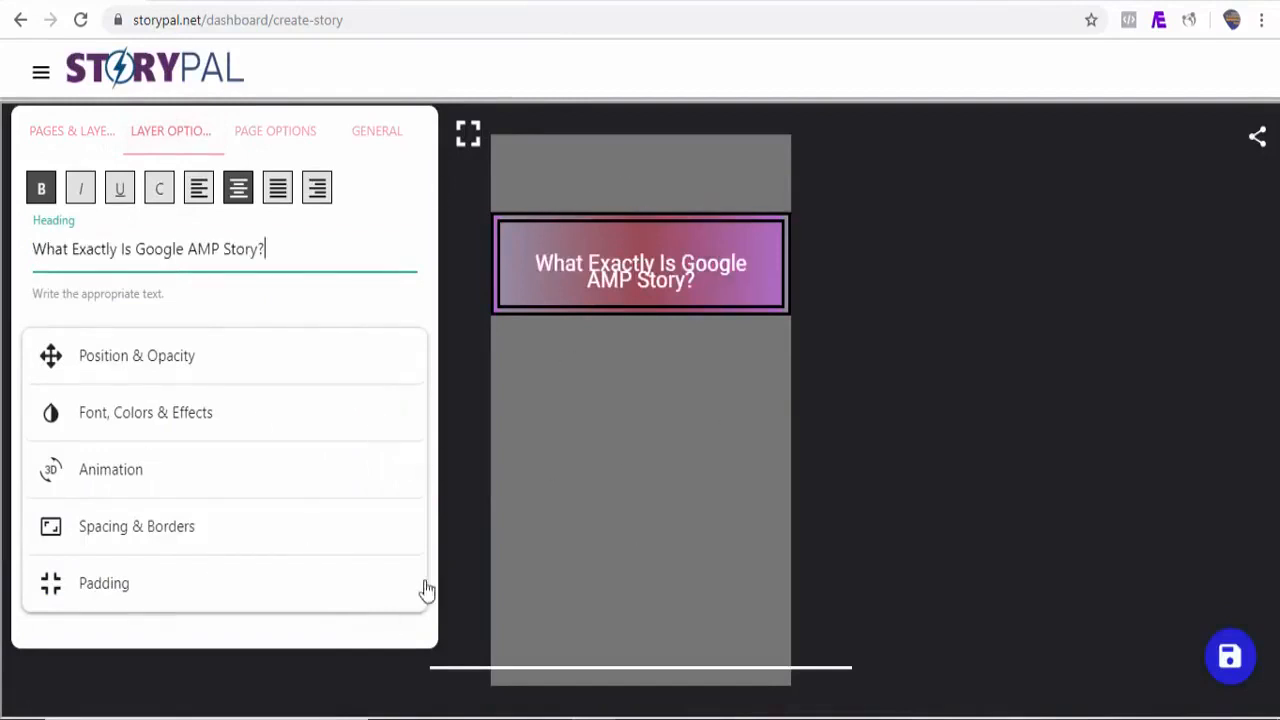
Step: Set the heading's line height to 3.5rem and extend its box downward to fit both lines of text
left_click(206, 532)
left_click_drag(424, 334, 425, 449)
left_click_drag(91, 460, 120, 466)
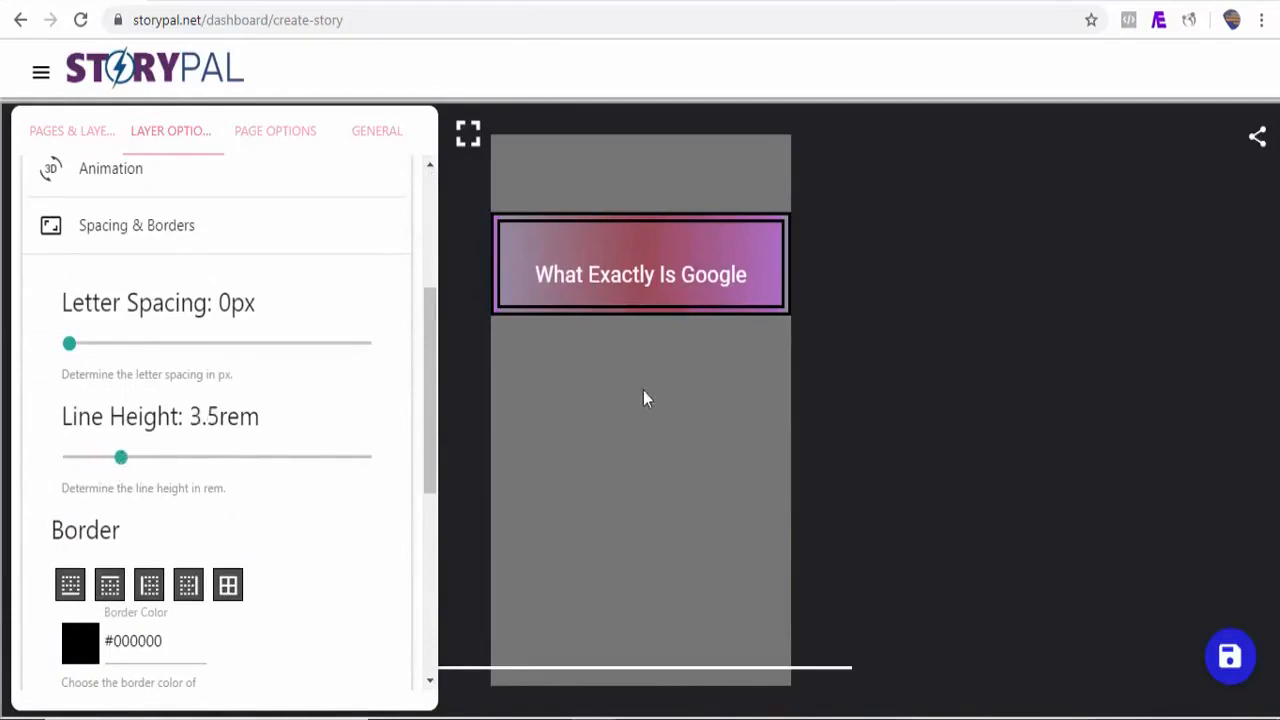
left_click(650, 297)
left_click_drag(647, 310, 648, 370)
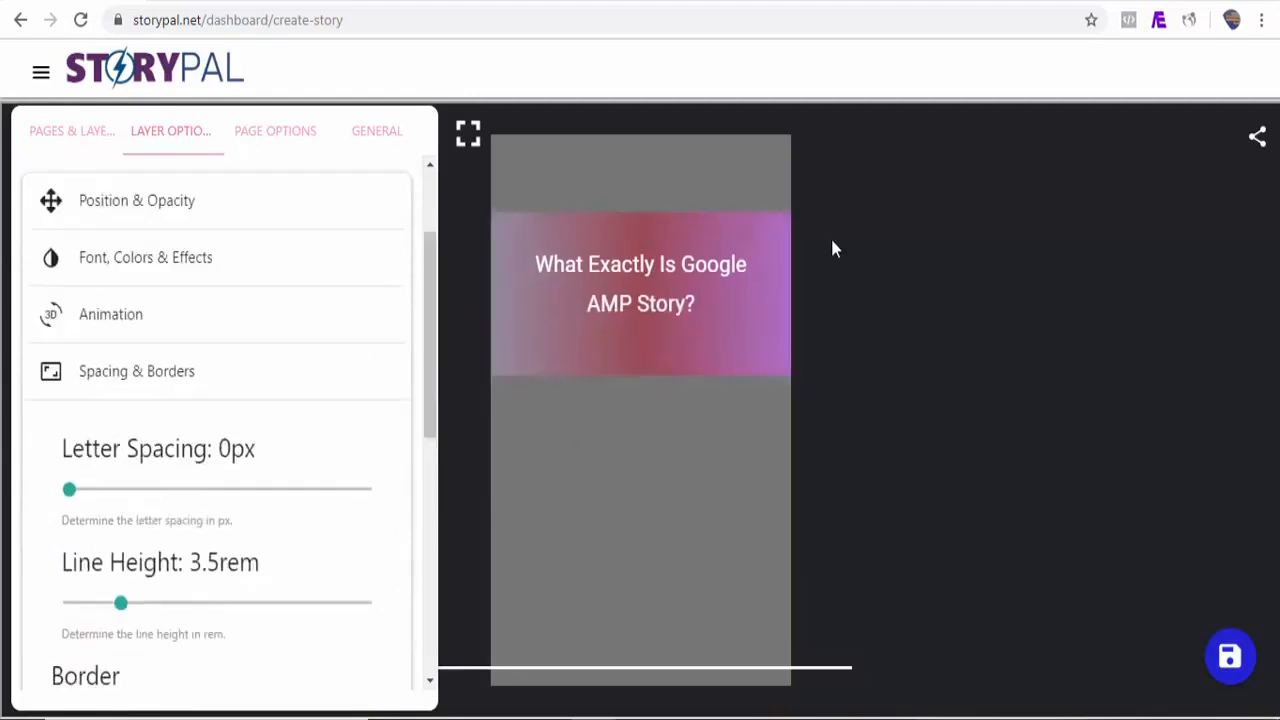
left_click_drag(588, 172, 131, 163)
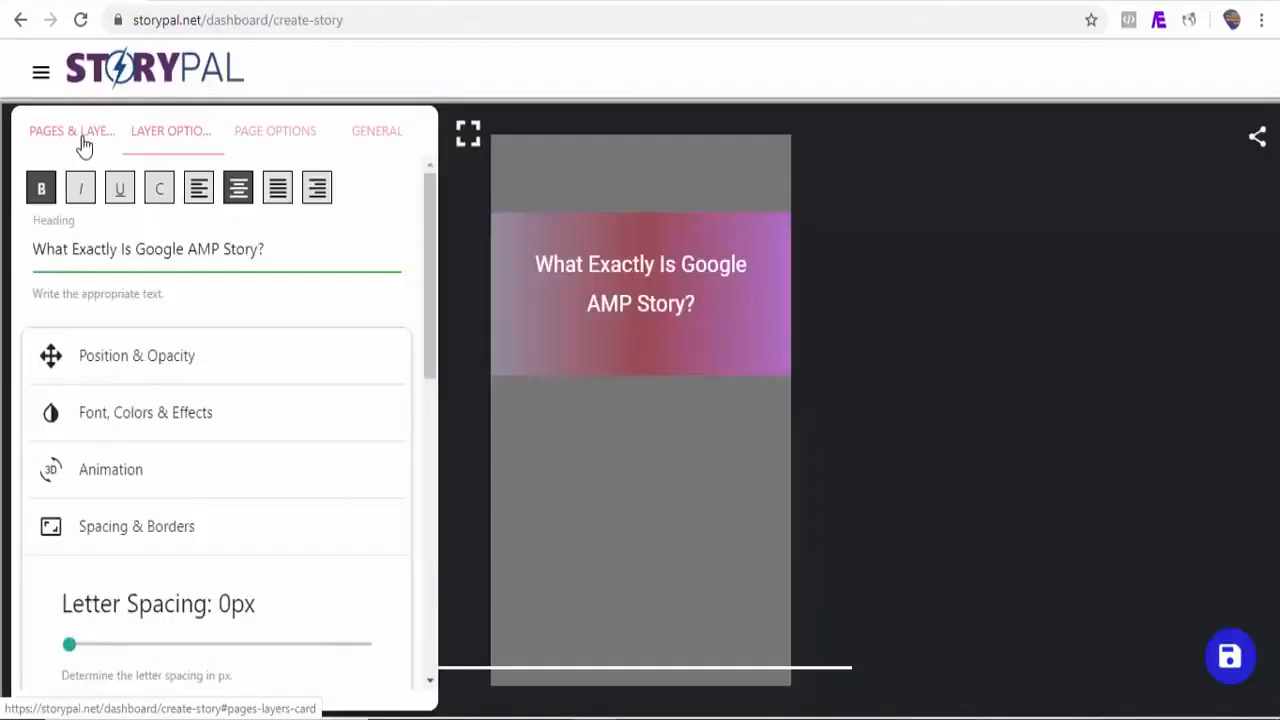
Step: Add a Text layer to Story Page 1
left_click(80, 137)
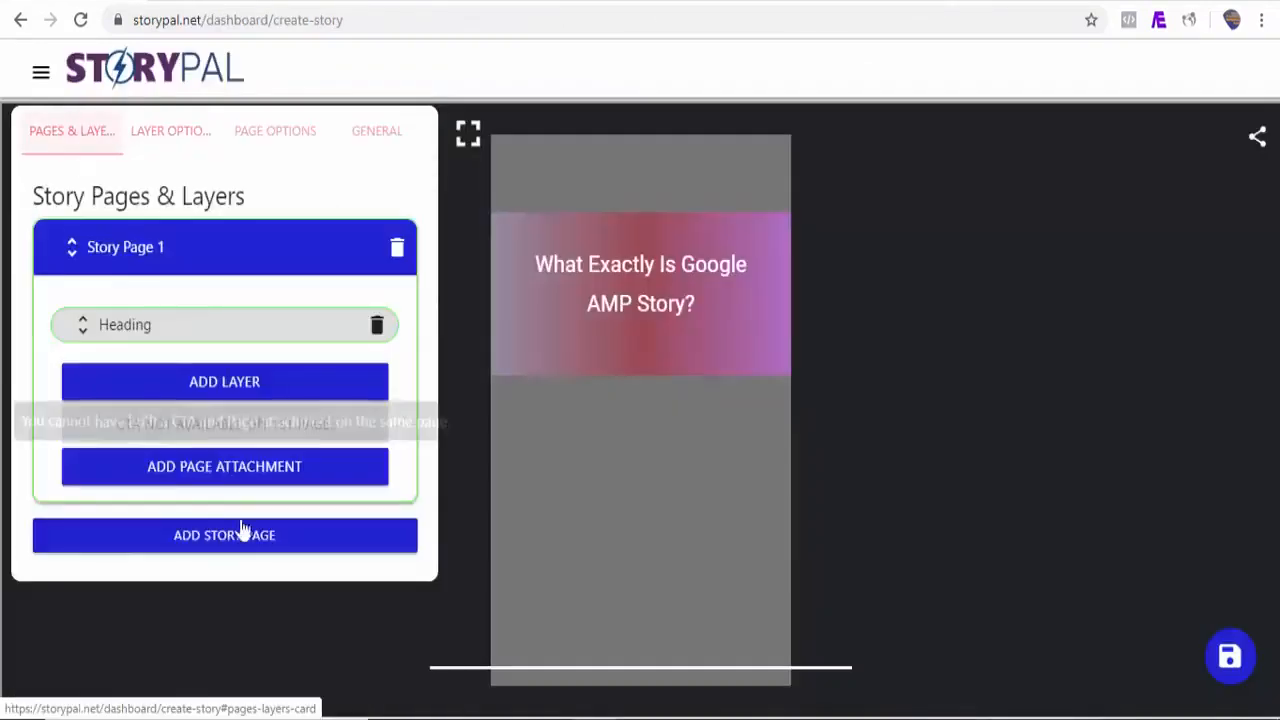
left_click(201, 386)
left_click(562, 280)
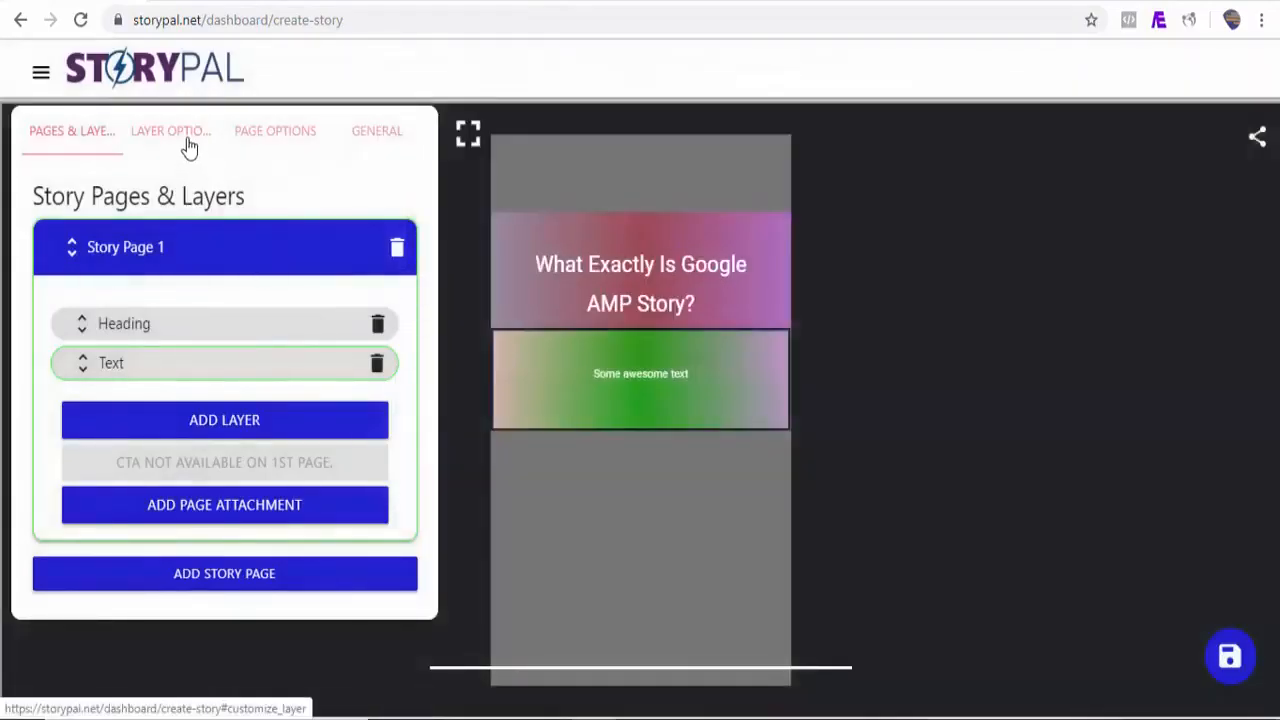
Step: Replace the Text layer's text with "According to Google: AMP is a visual storytelling for the open web." and remove the layer's background color
left_click(176, 133)
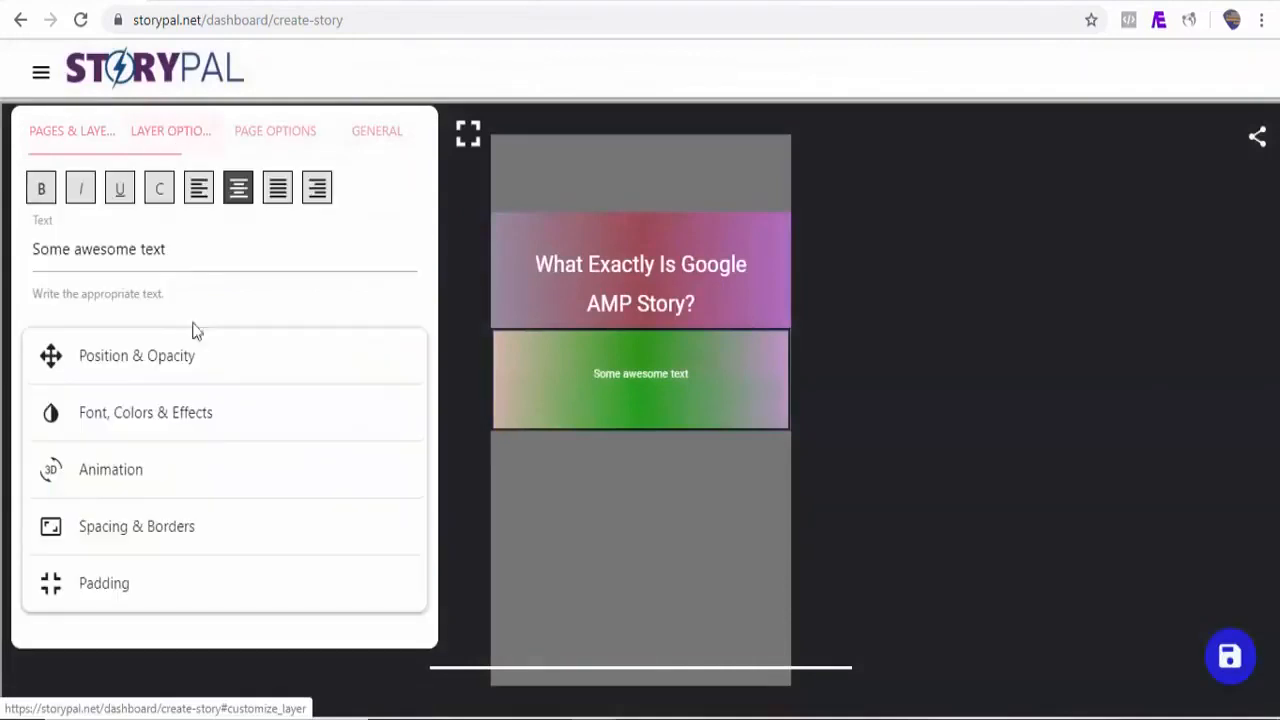
triple_click(171, 257)
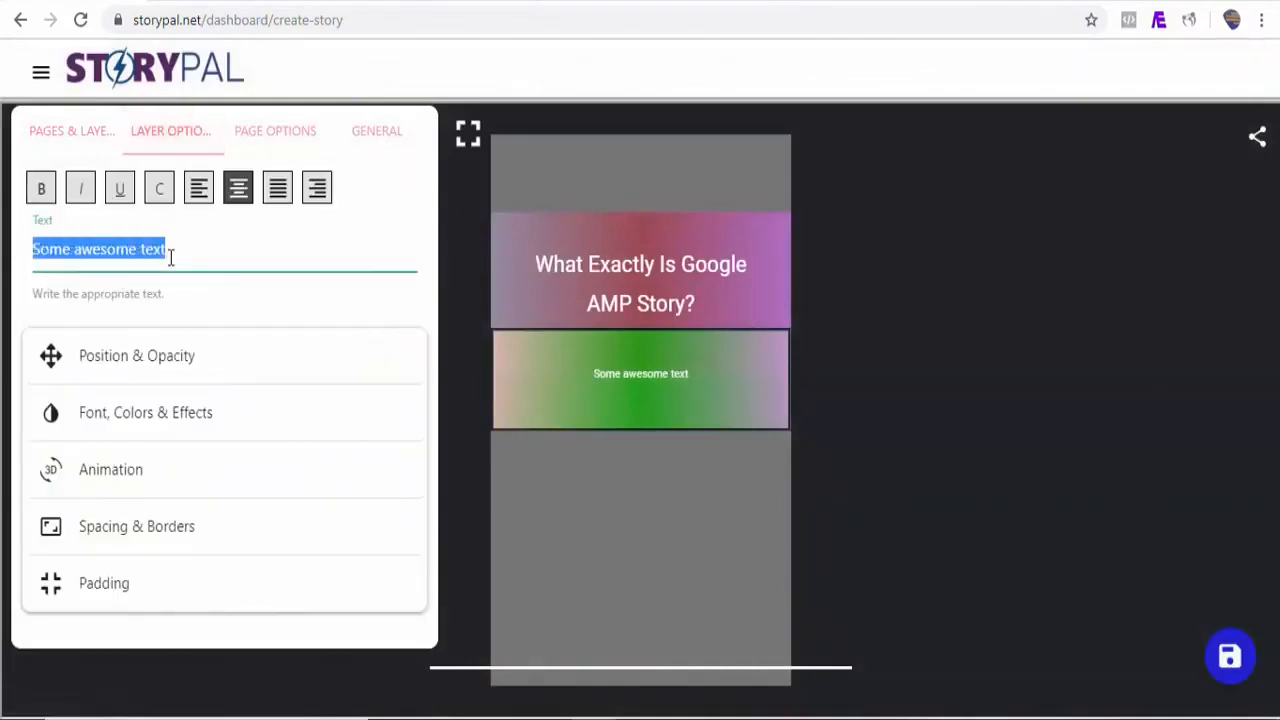
type("According to Google: AMP is a visual storytelling for the open web.")
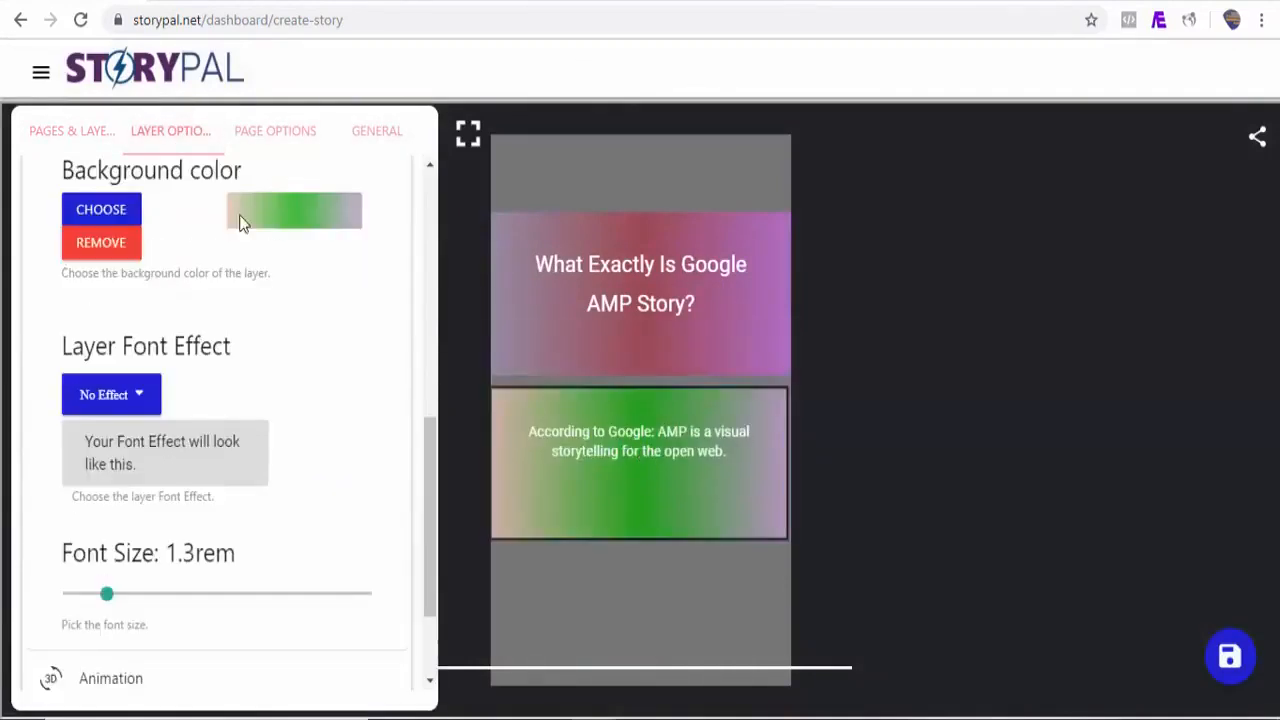
left_click(91, 245)
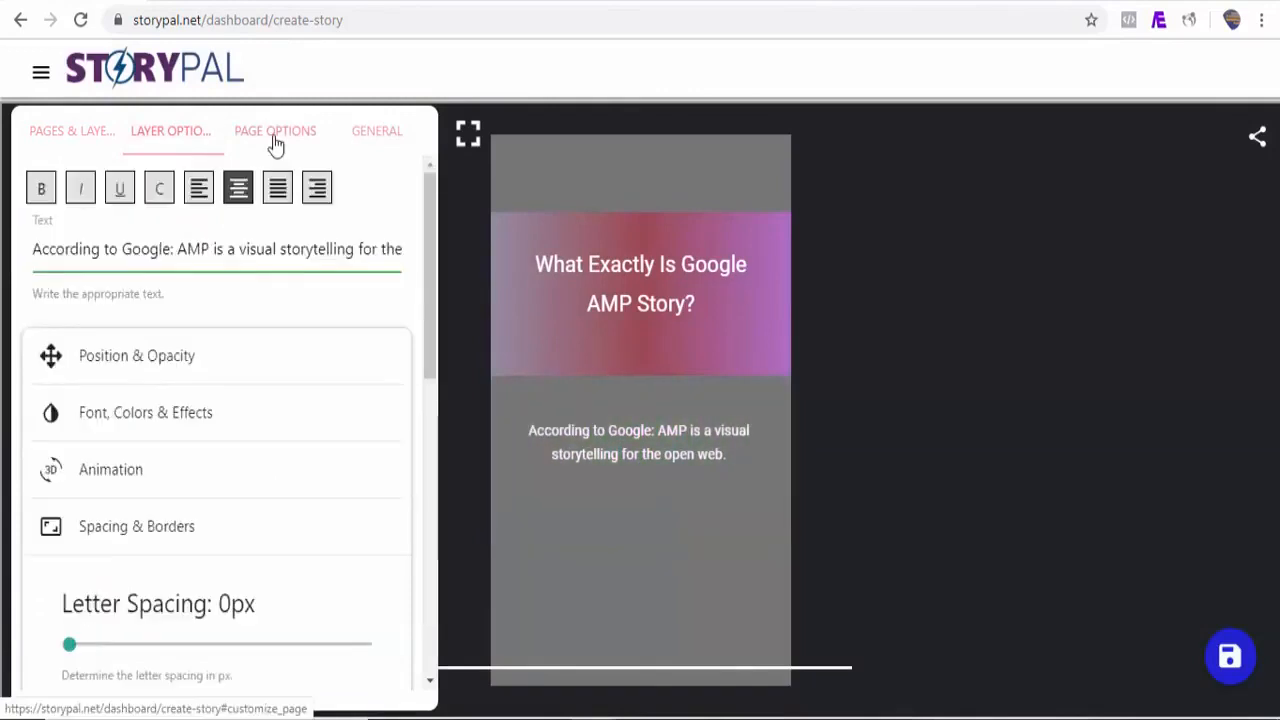
Step: Search StoryPal's video library for "google" to find a background video for Story Page 1
left_click(274, 140)
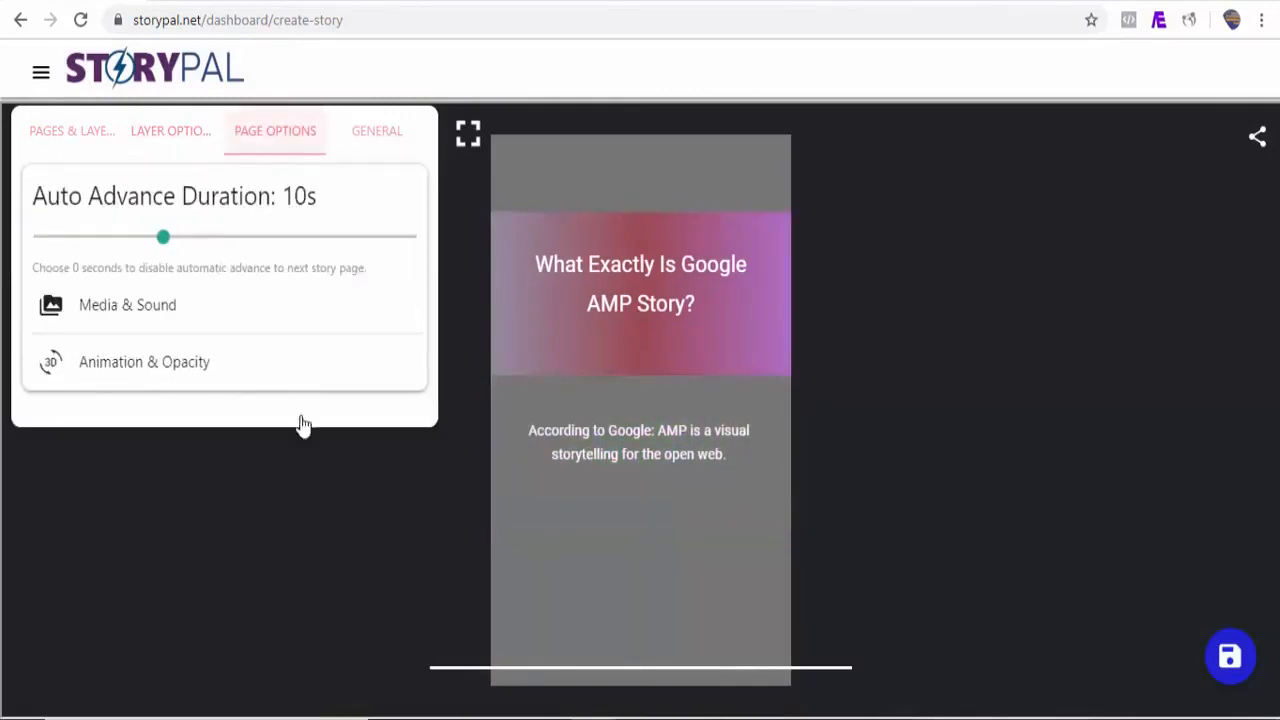
left_click(141, 318)
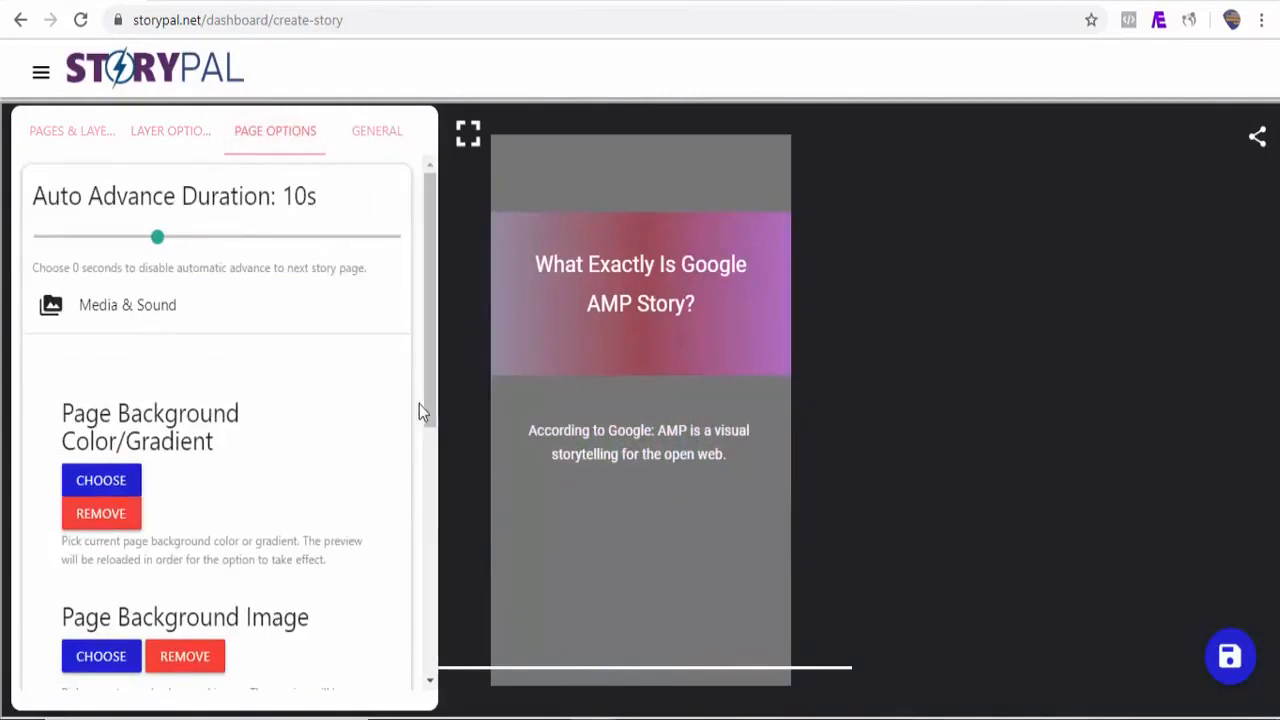
left_click_drag(427, 402, 363, 500)
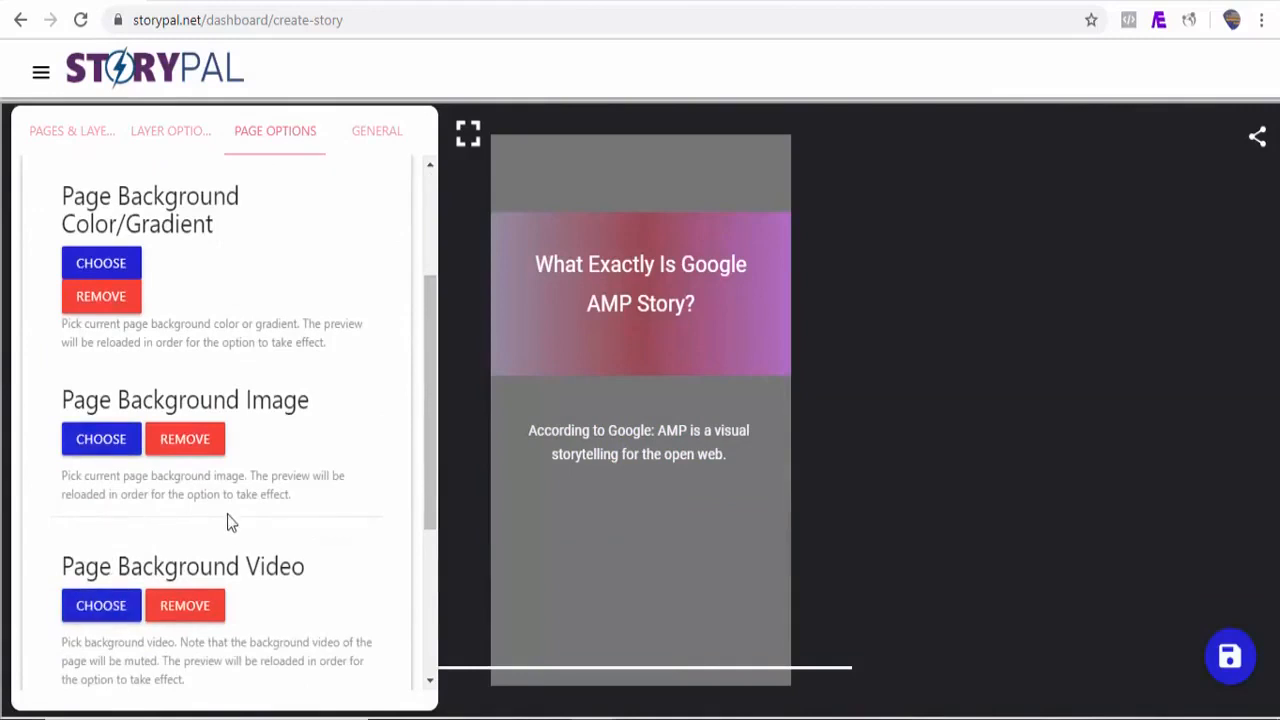
left_click(114, 613)
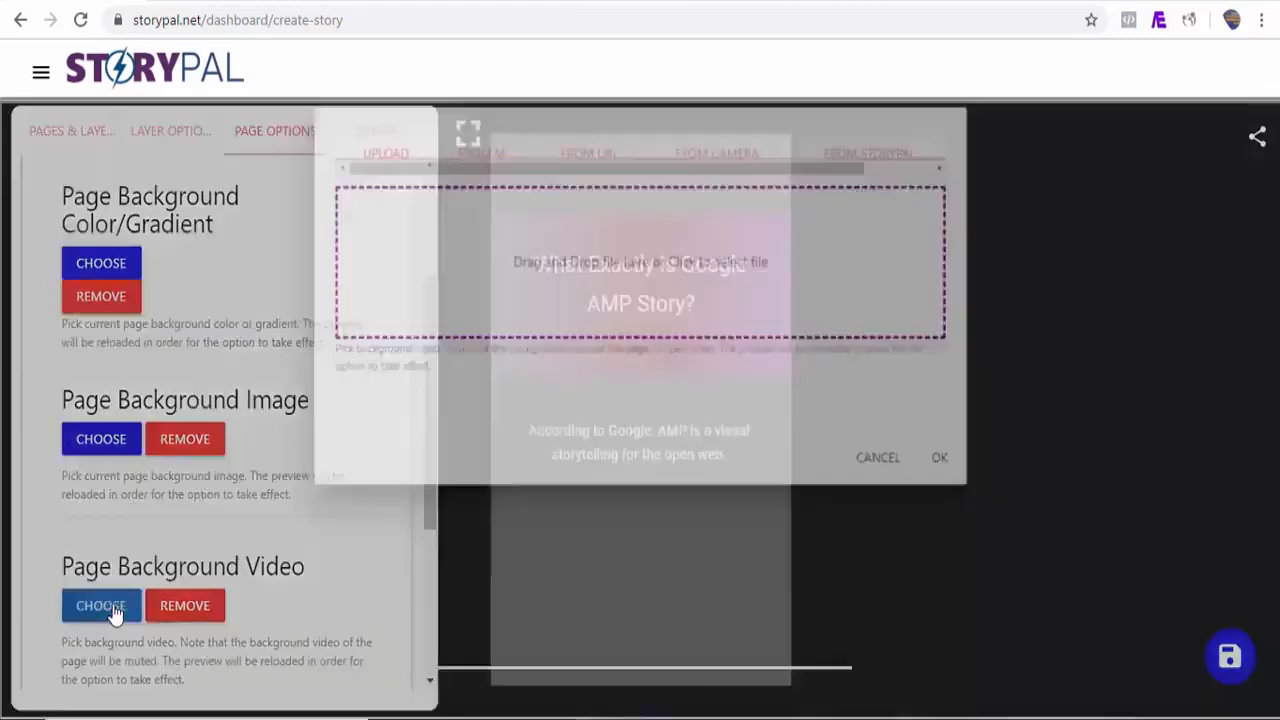
left_click(888, 160)
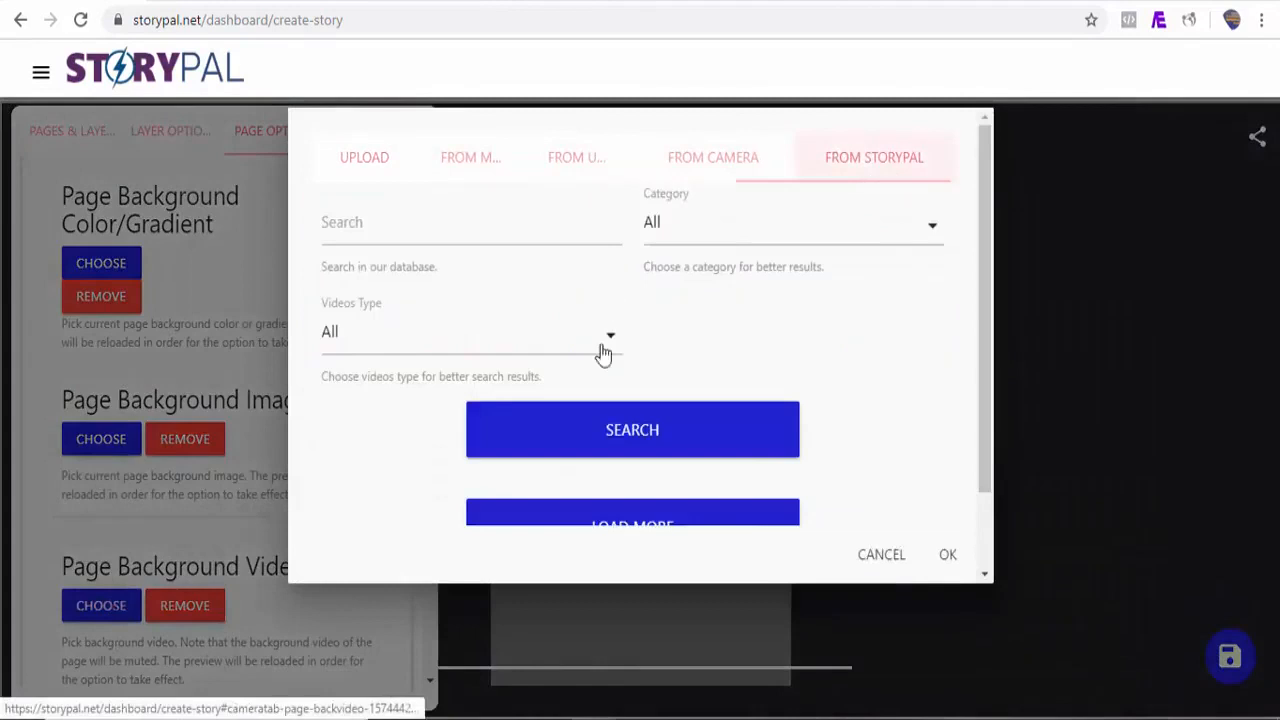
left_click(401, 233)
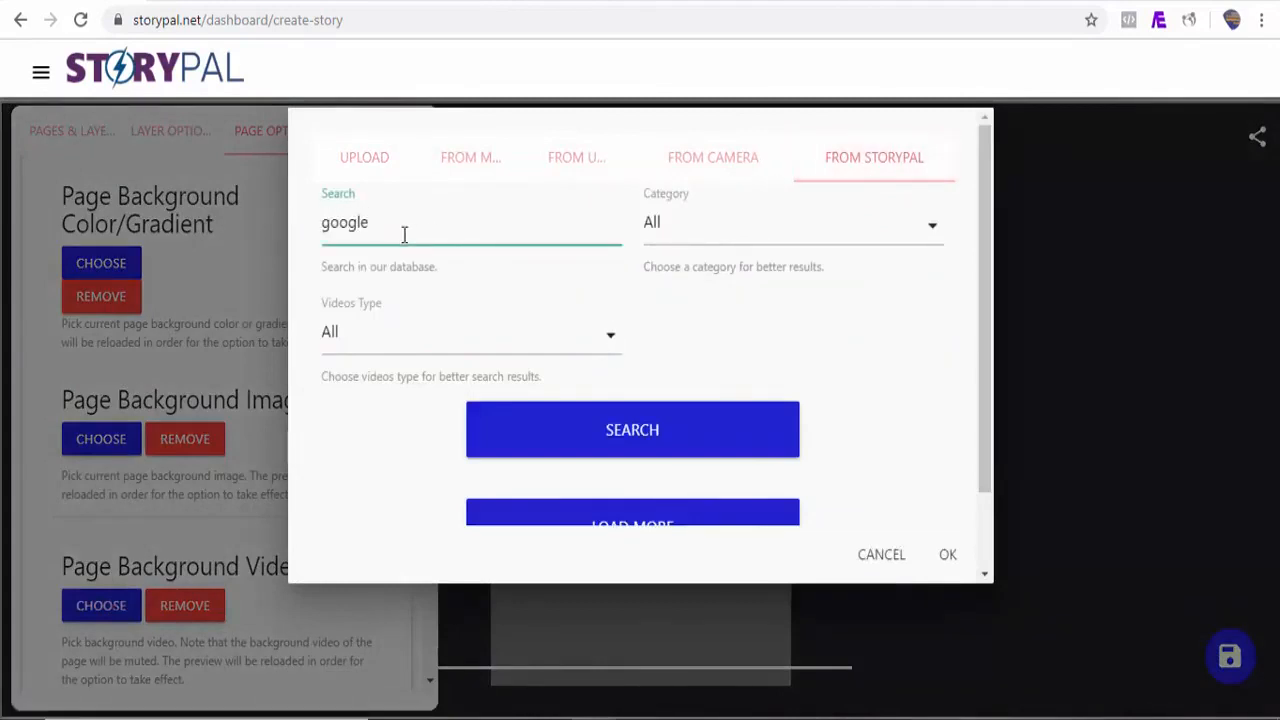
left_click(575, 449)
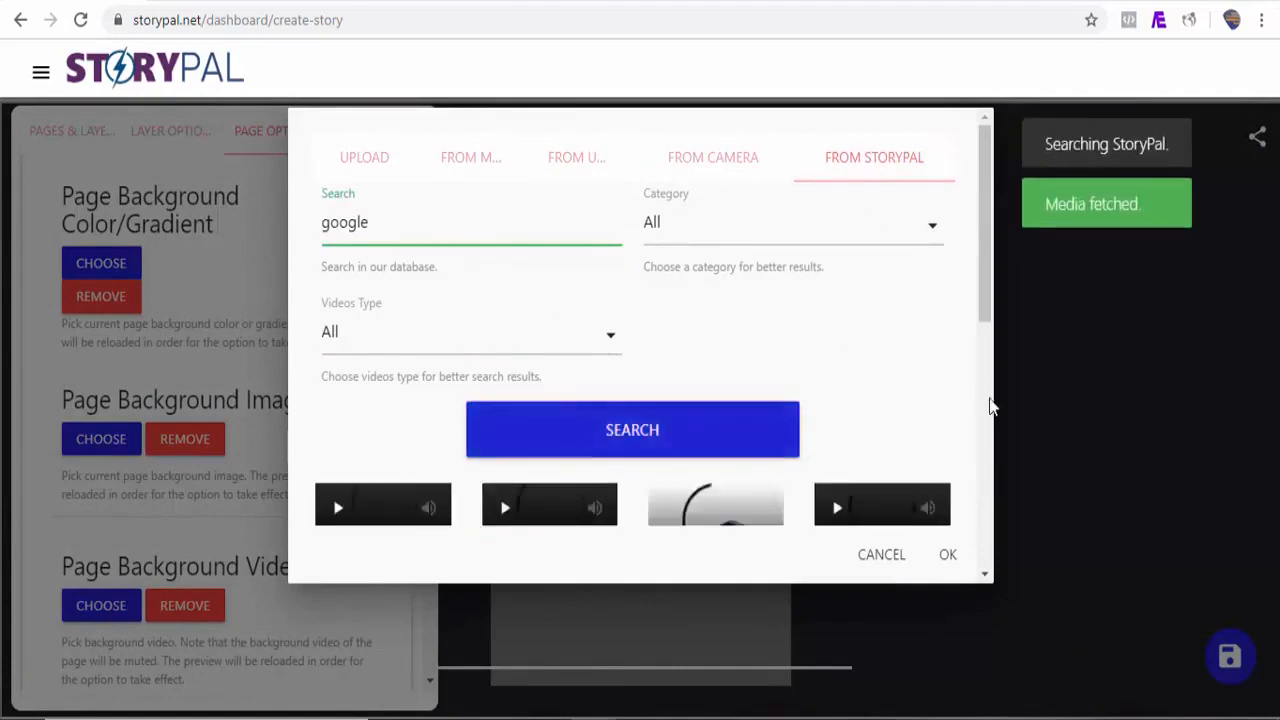
Step: Set the "android, icons, samsung" clip as Story Page 1's background video
left_click_drag(989, 290, 979, 428)
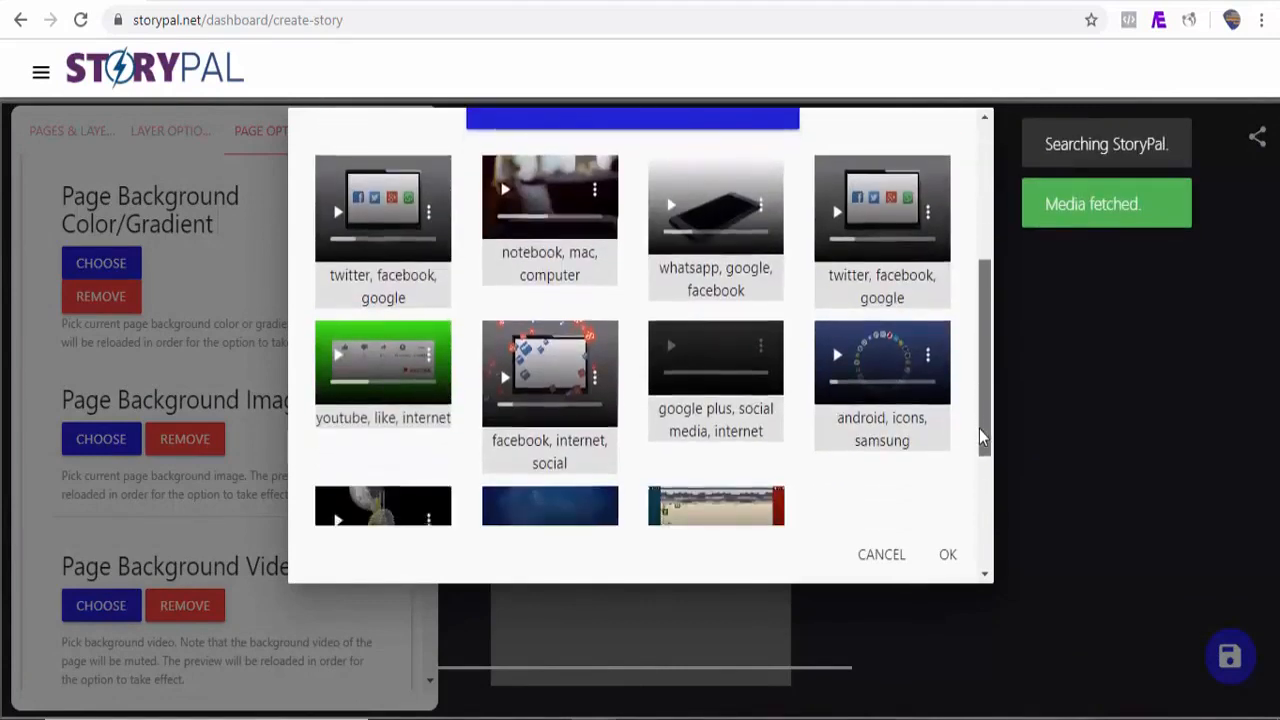
left_click(820, 336)
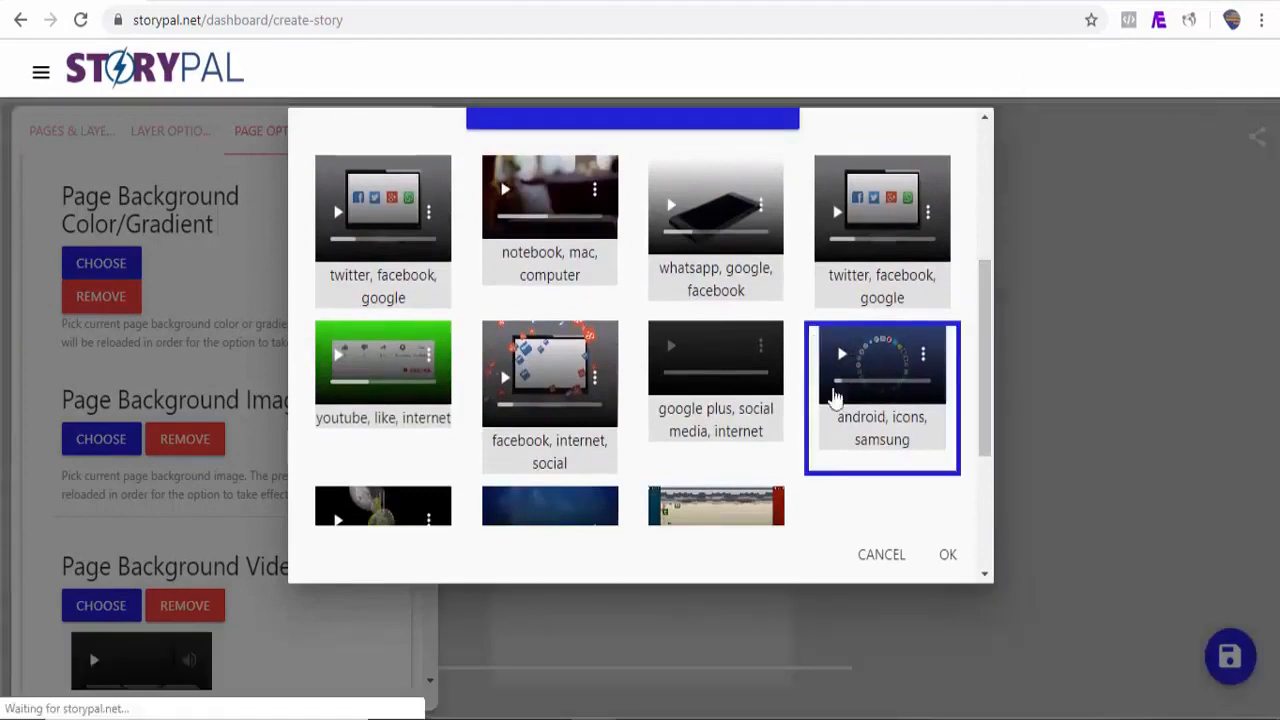
left_click(948, 556)
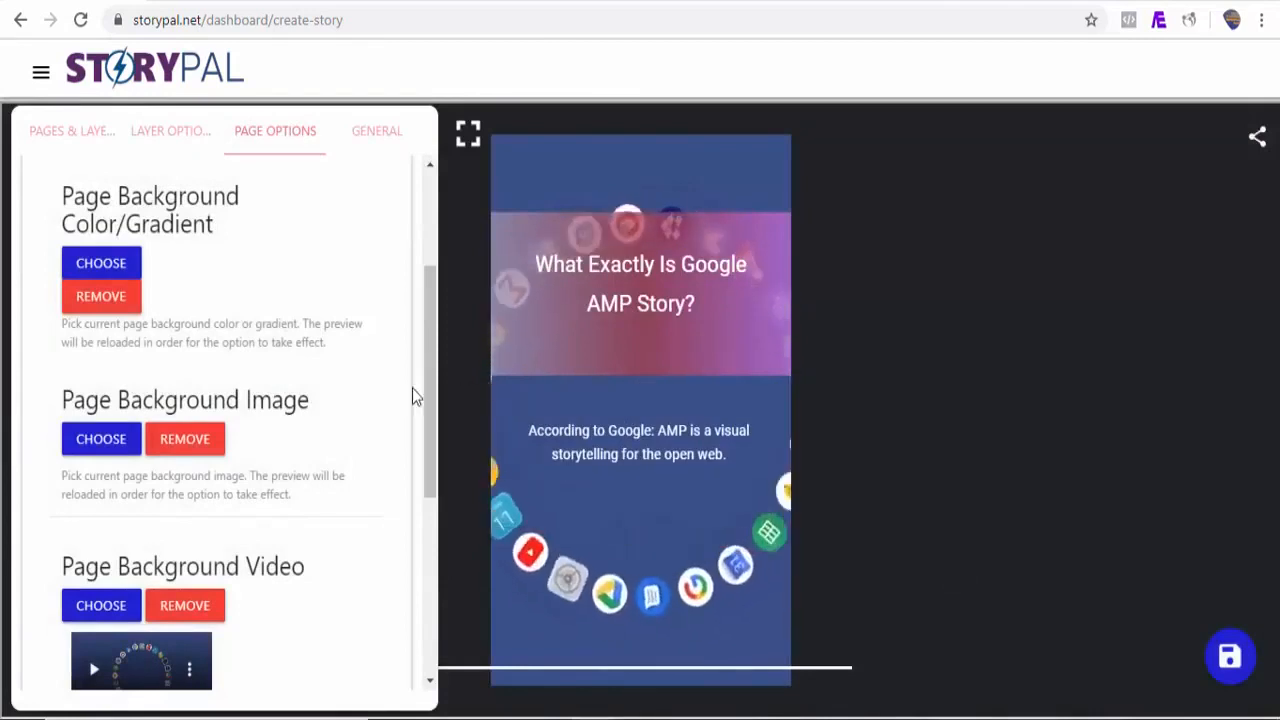
Step: Apply the Fly in top animation to the Heading layer and slightly increase its animation delay
left_click(101, 148)
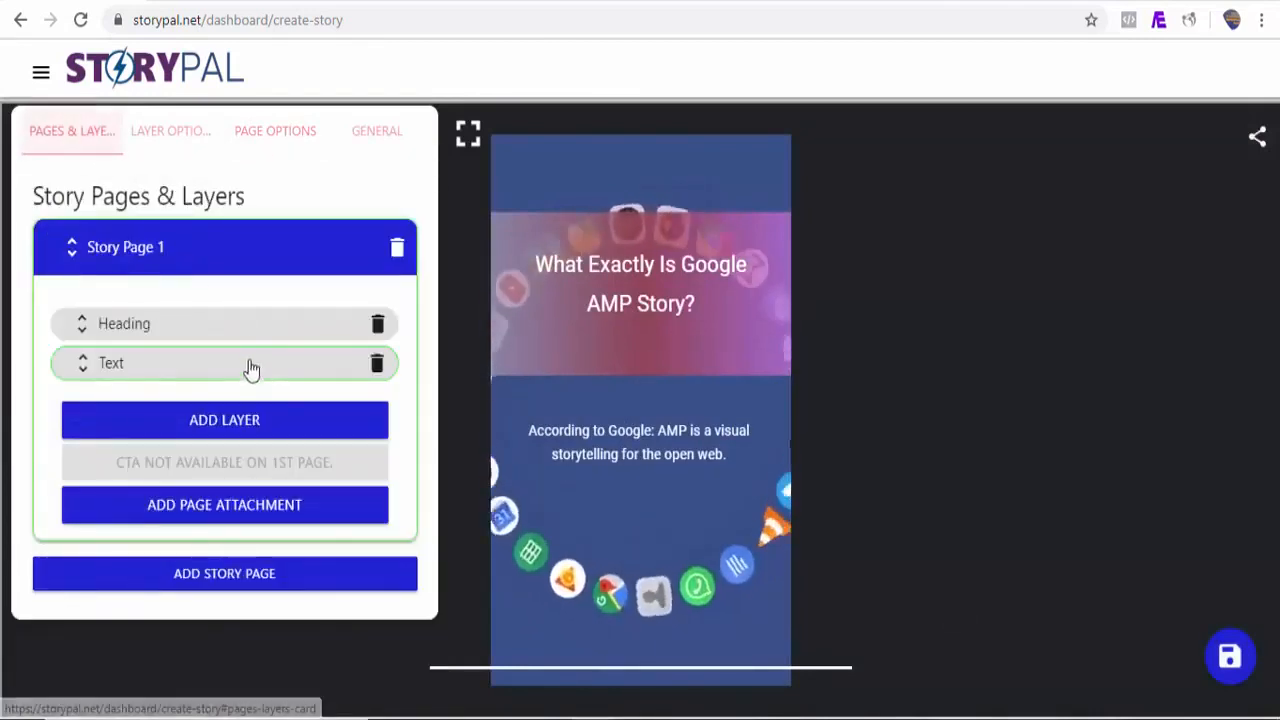
left_click(186, 138)
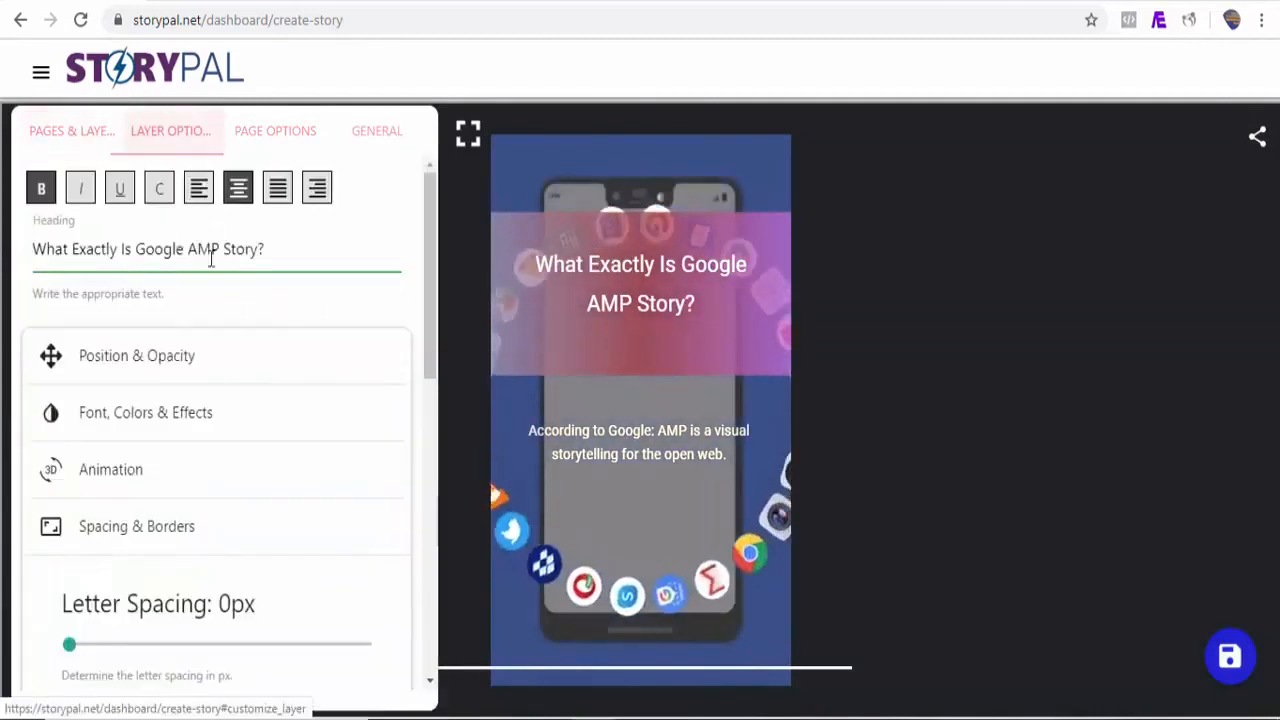
left_click(200, 495)
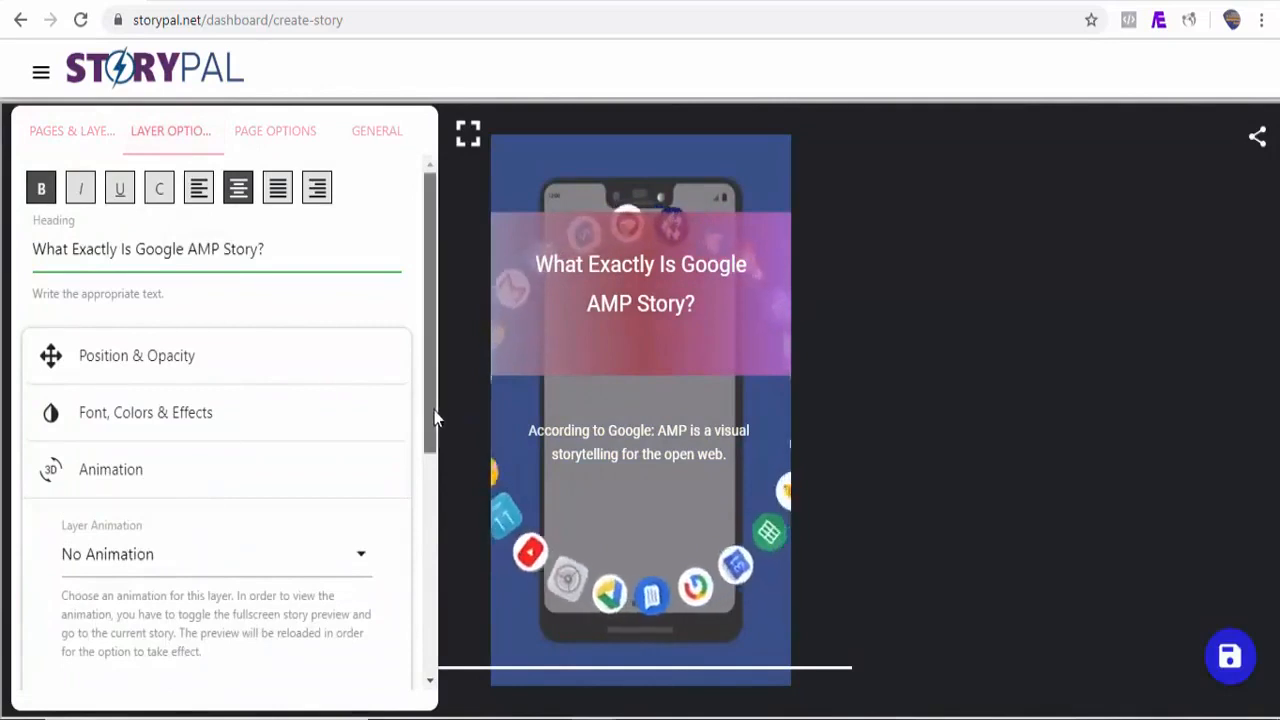
scroll(394, 449, "down", 1)
left_click(286, 487)
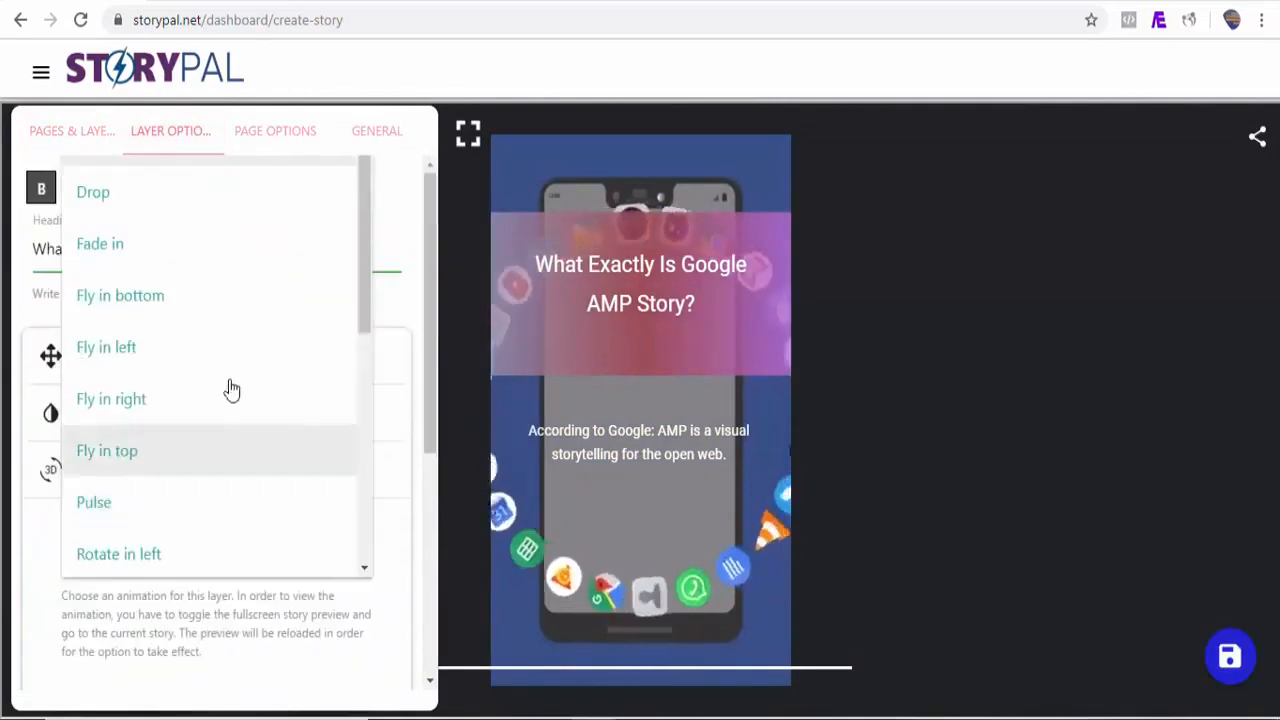
left_click(153, 455)
left_click_drag(433, 387, 429, 500)
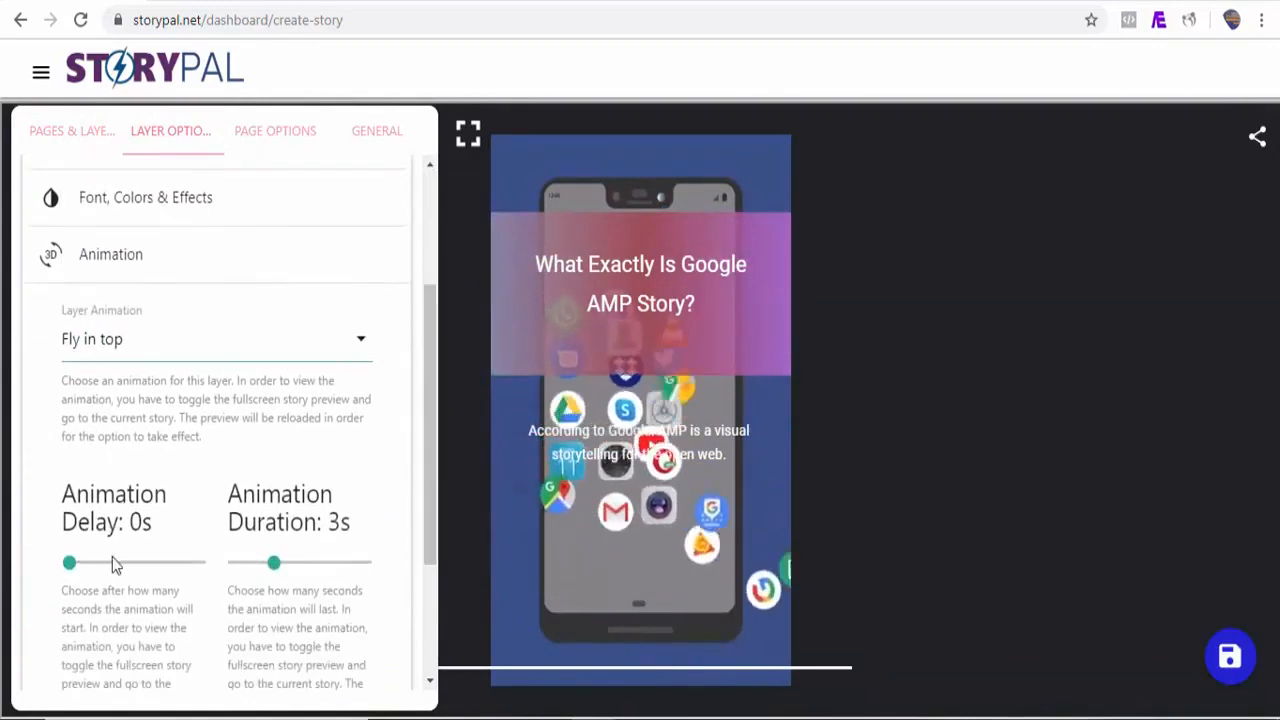
left_click(72, 565)
left_click_drag(72, 565, 80, 566)
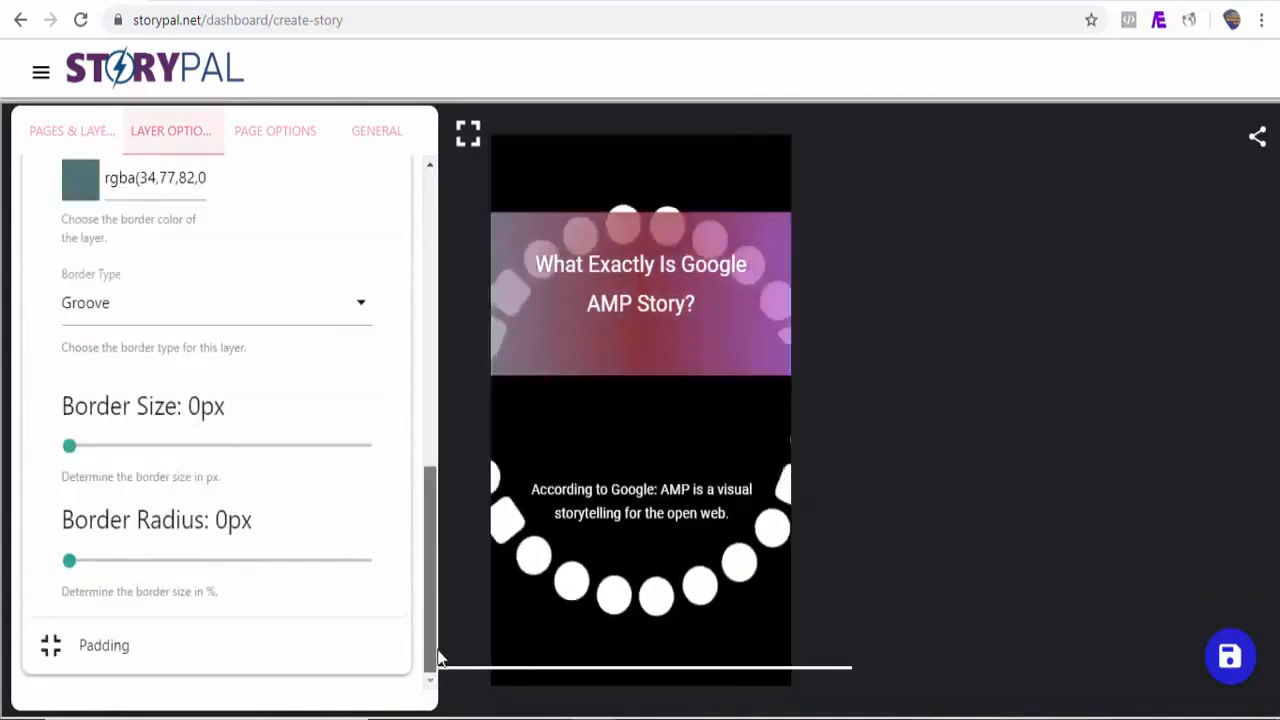
Step: Apply the Fly in left animation with a 2s delay to the Text layer and preview the story in fullscreen
left_click_drag(438, 656, 414, 297)
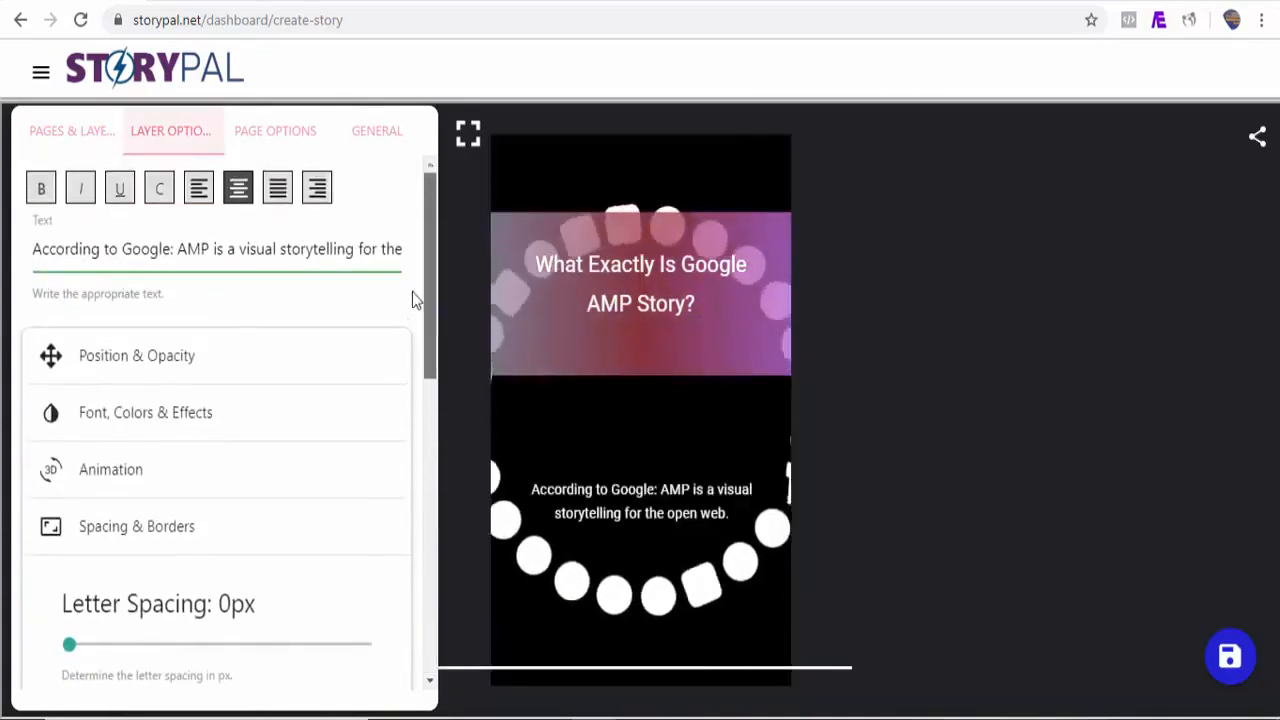
left_click(175, 481)
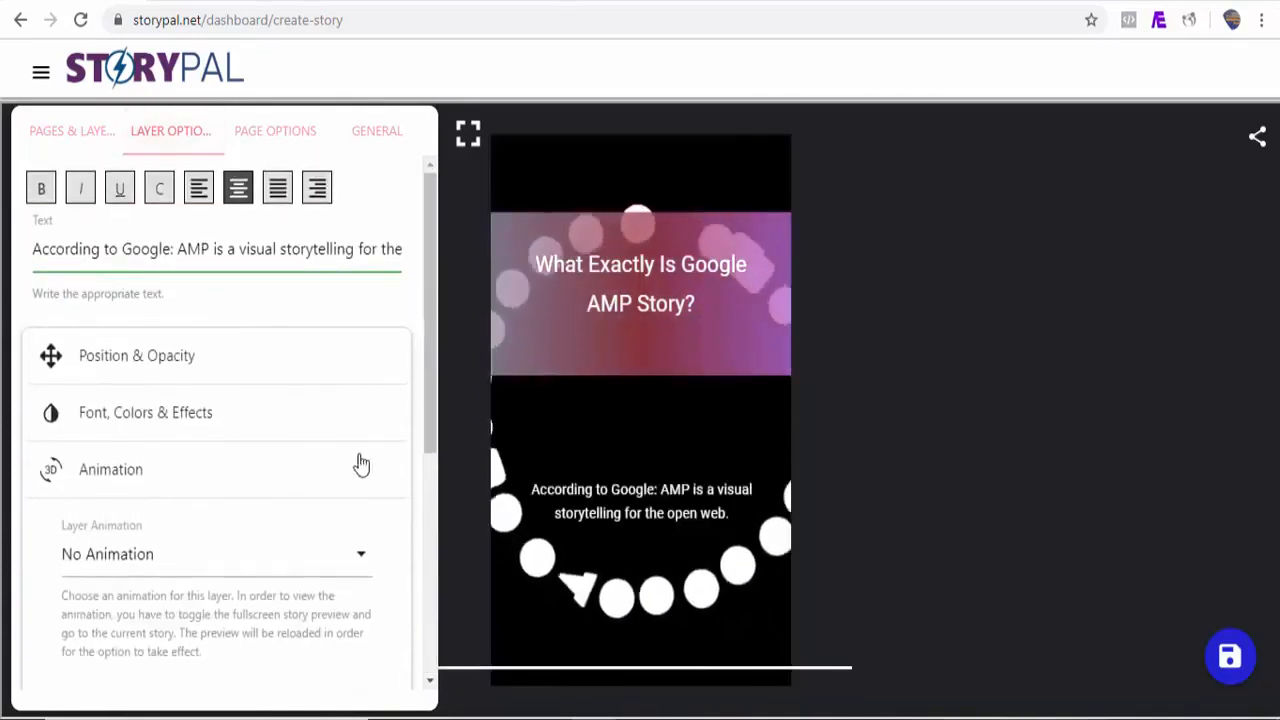
left_click(143, 571)
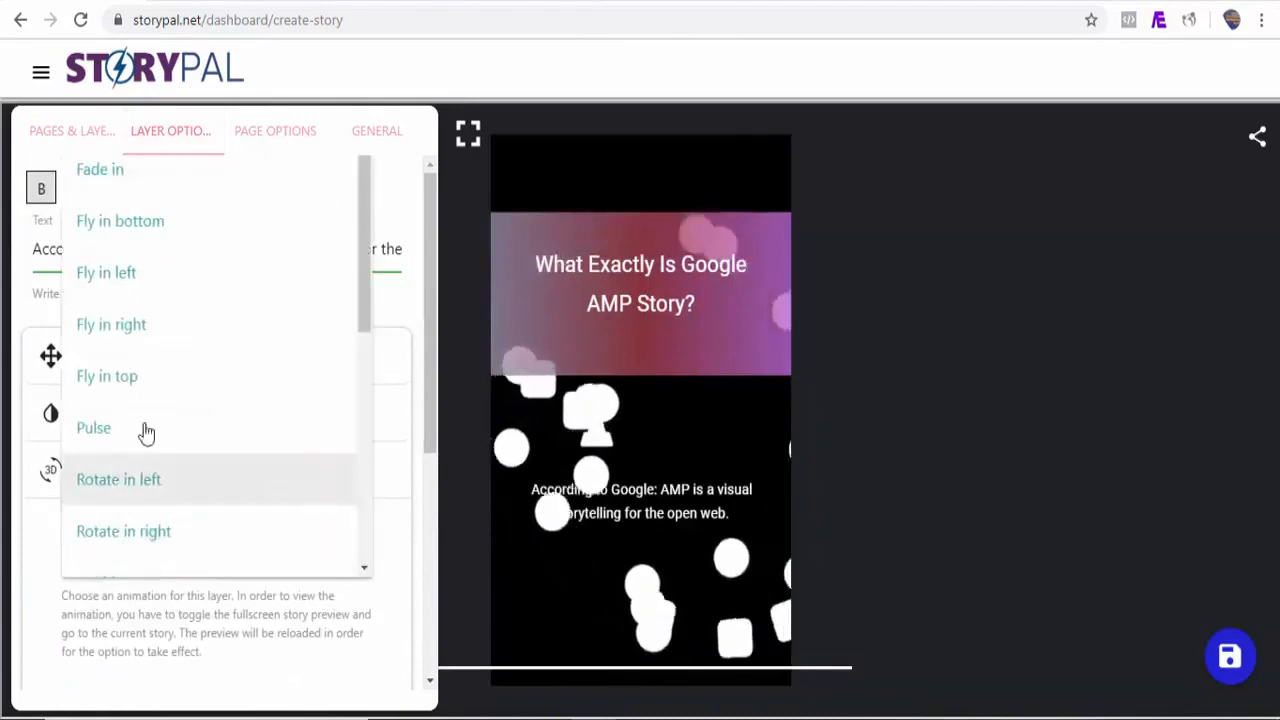
left_click(136, 289)
left_click_drag(429, 376, 435, 587)
left_click_drag(69, 392, 95, 397)
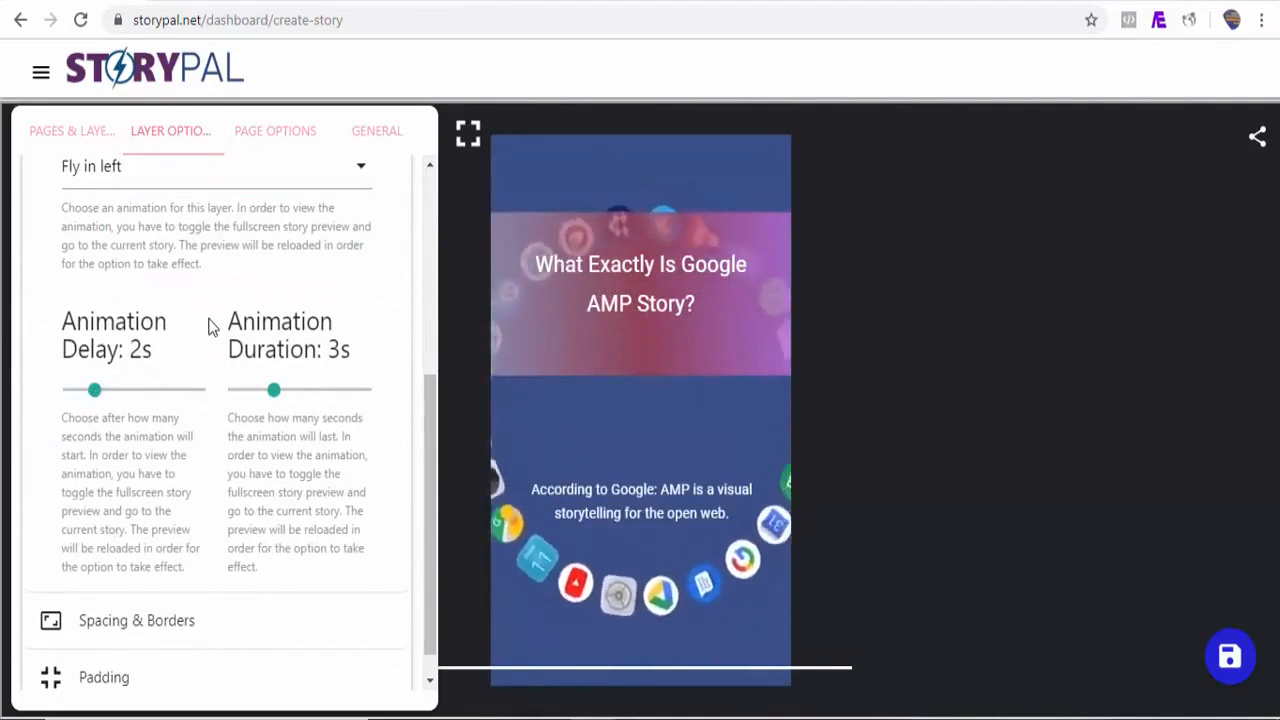
left_click(467, 133)
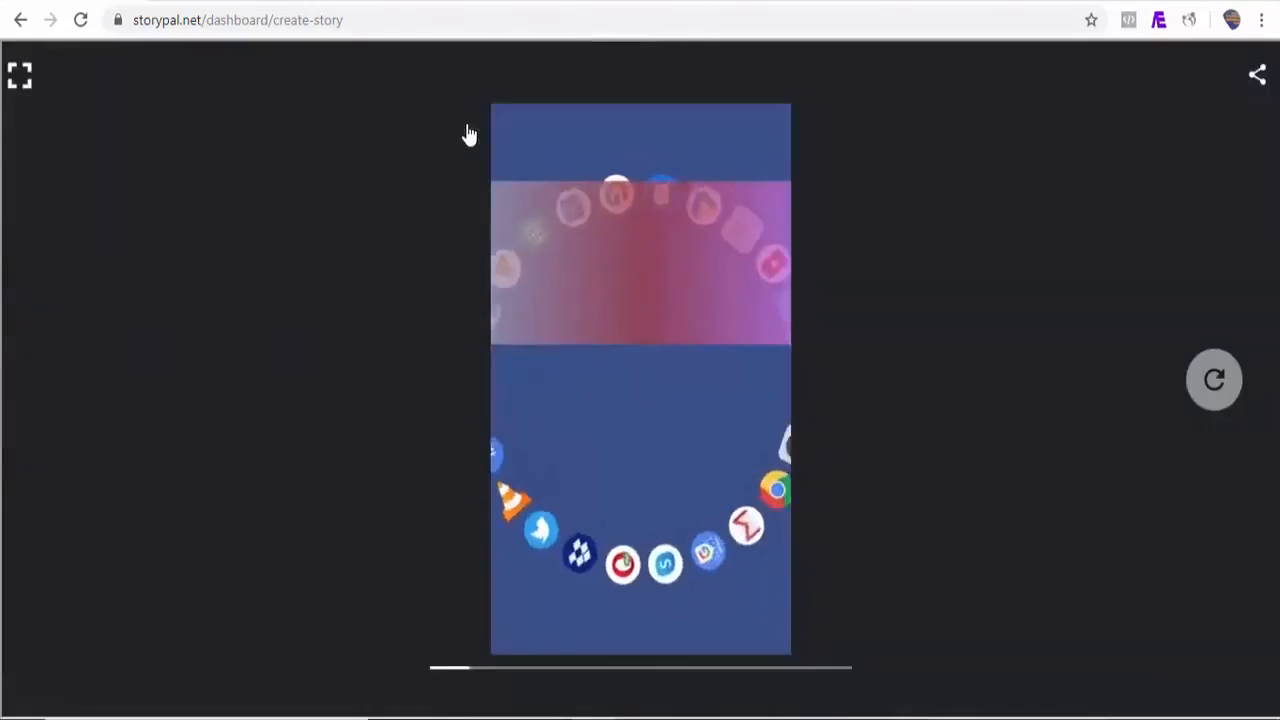
left_click(20, 75)
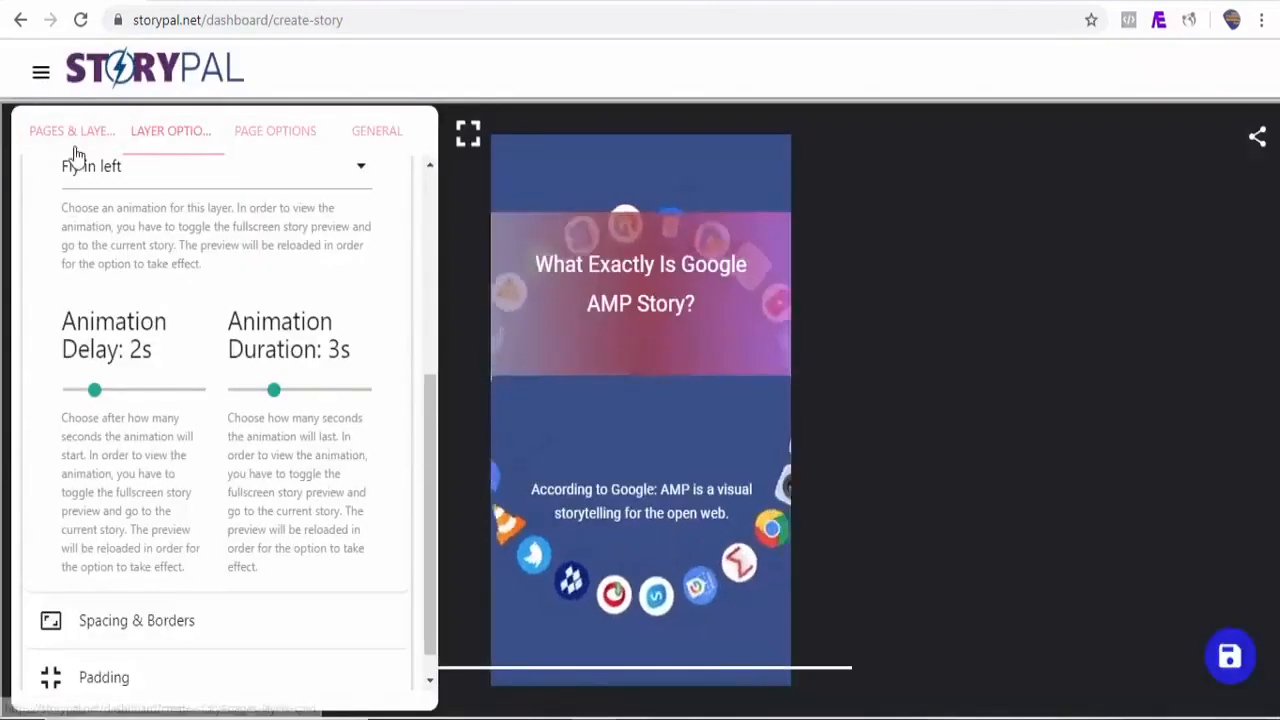
Step: Add a custom story page after Story Page 1
left_click(32, 138)
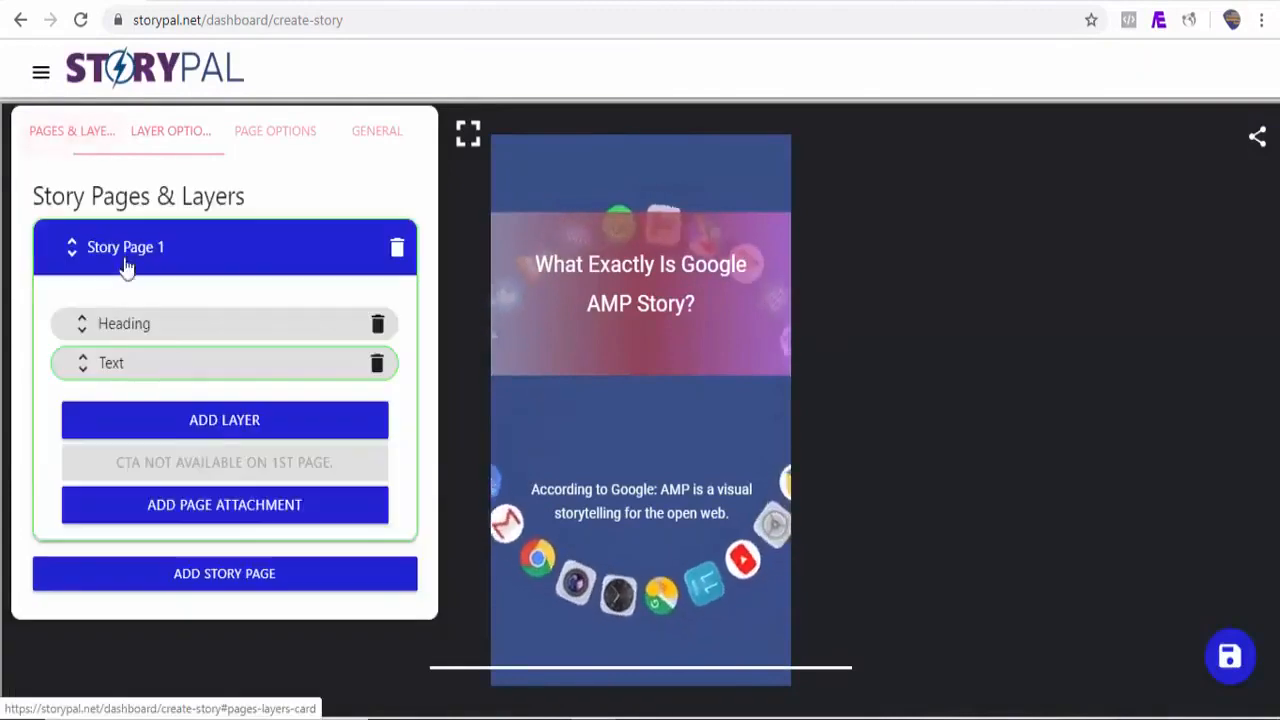
left_click(223, 574)
left_click(407, 318)
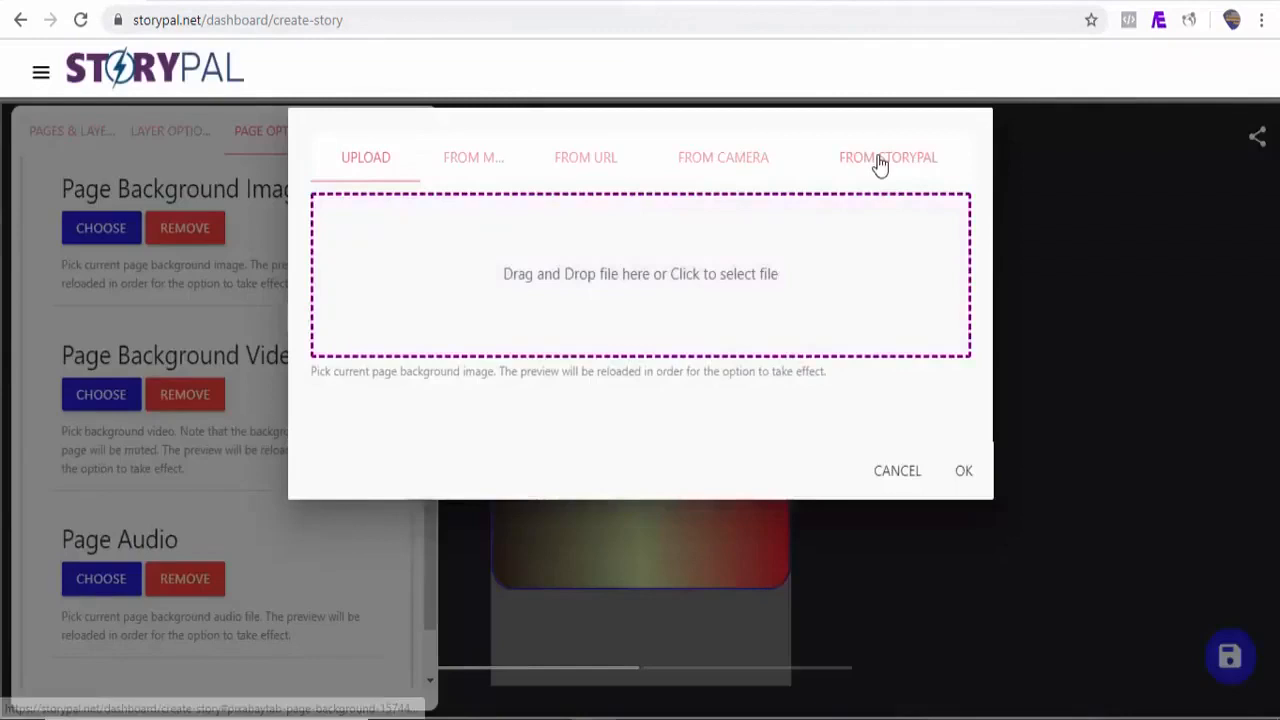
Step: Search StoryPal's image library for vertical "google" images to use as Story Page 2's background
left_click(877, 163)
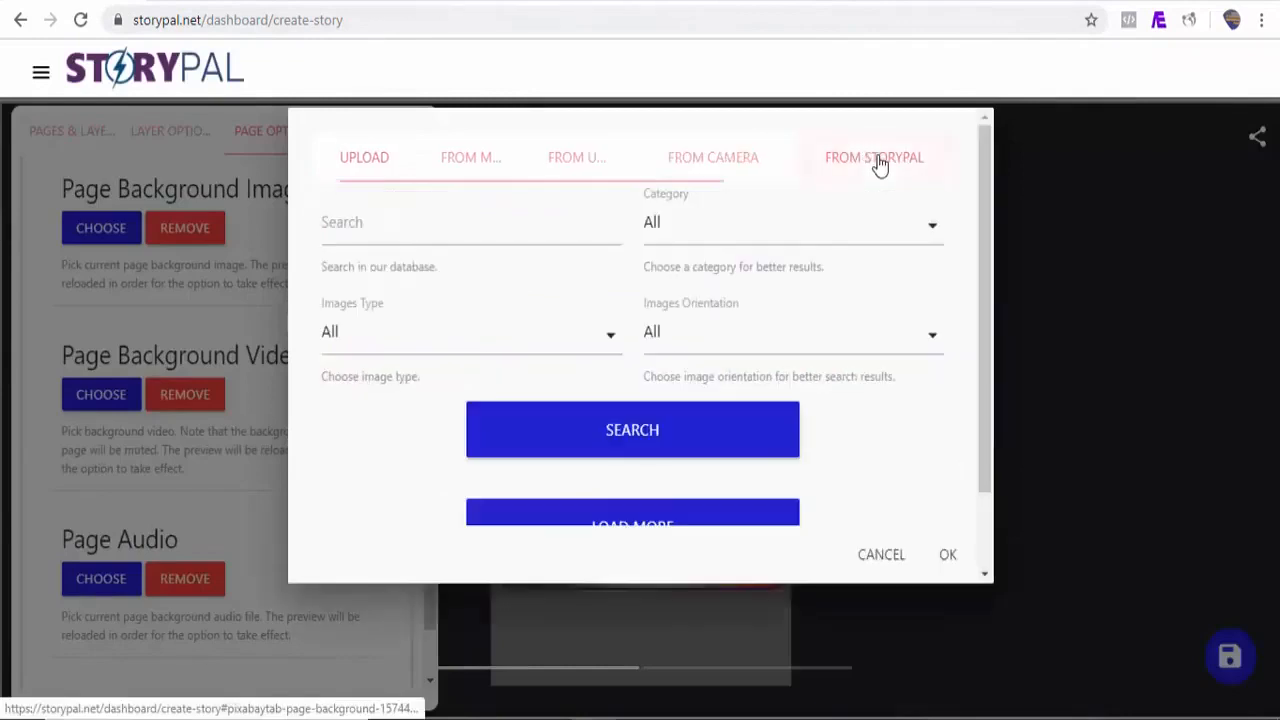
left_click(376, 233)
type("google")
left_click(843, 340)
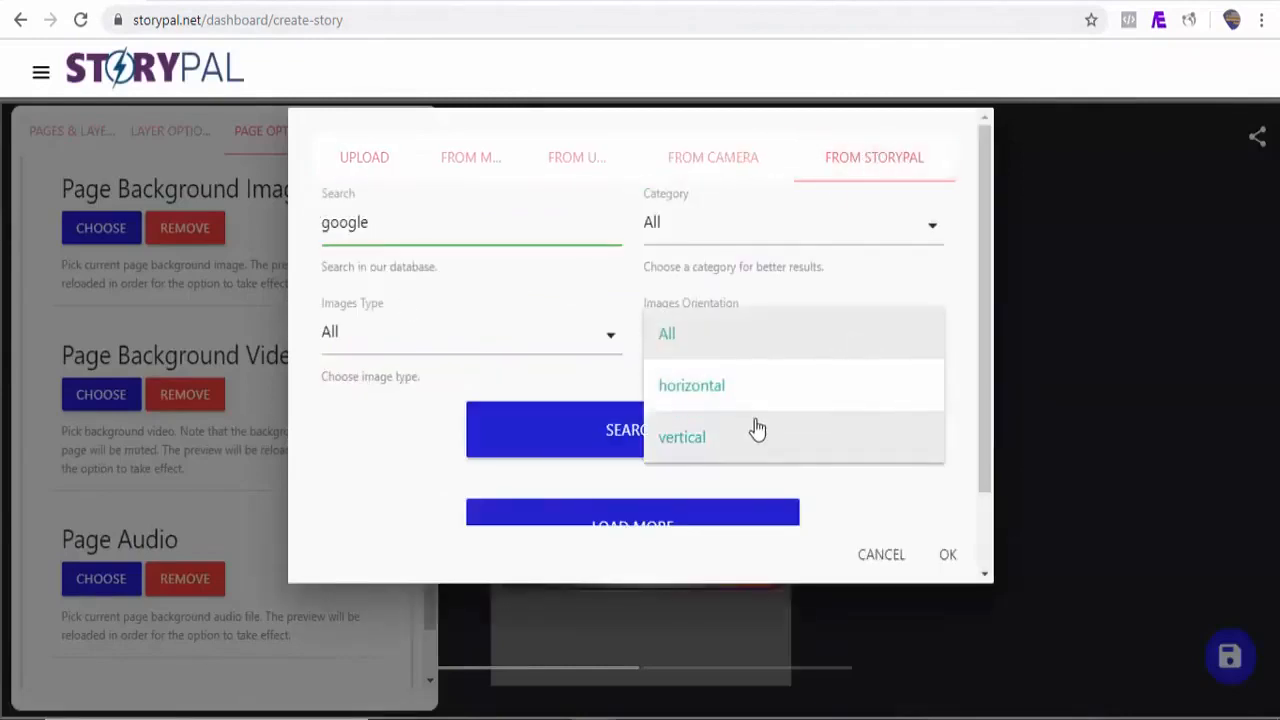
left_click(755, 437)
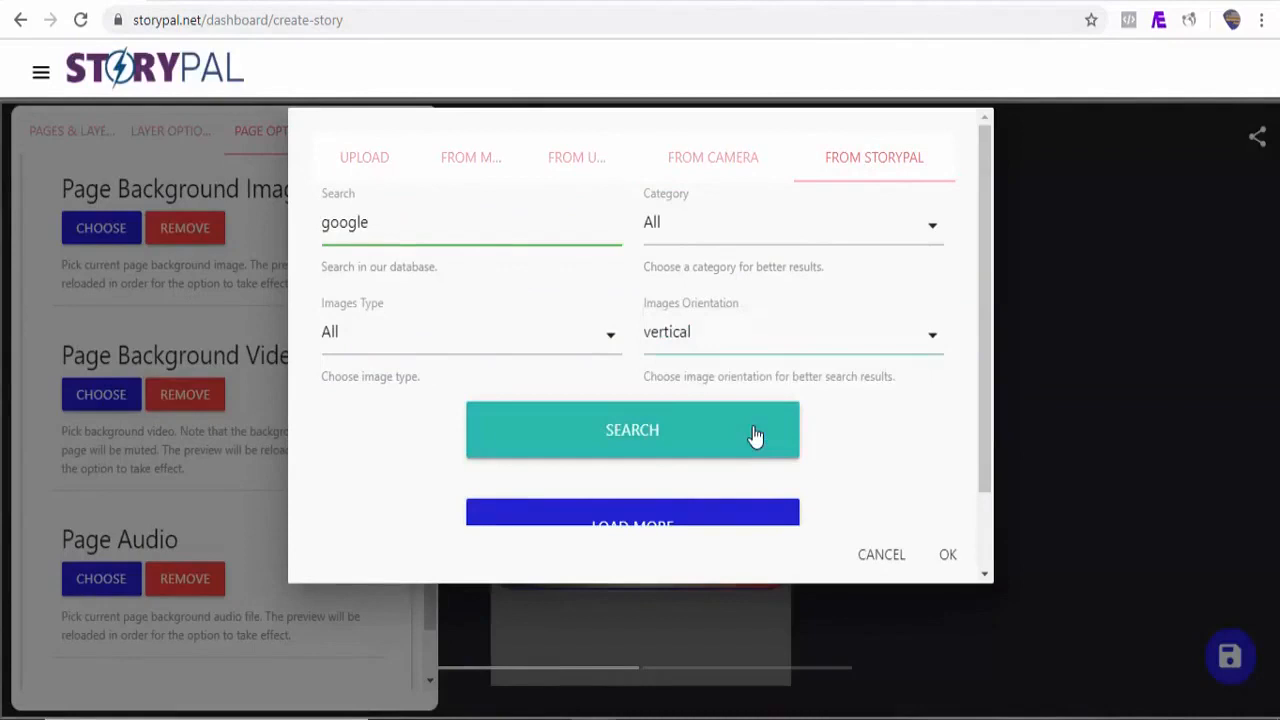
left_click(686, 447)
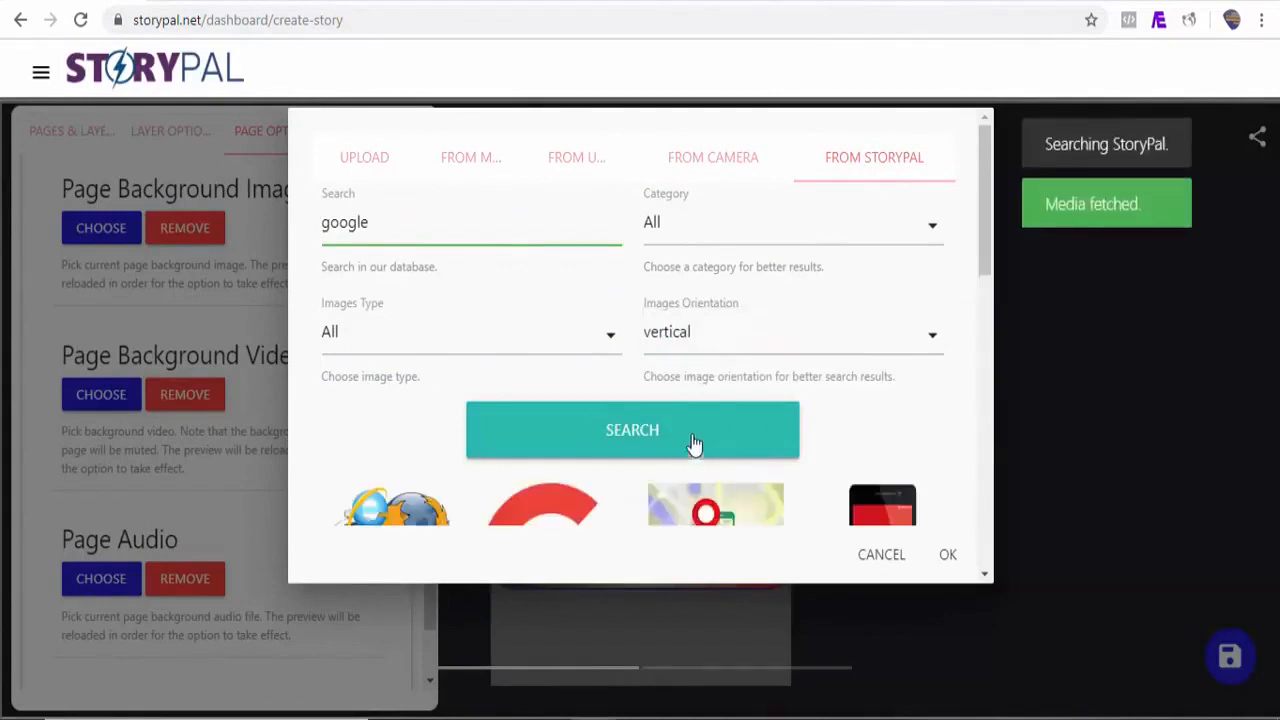
Step: Set the "navigation, gps, location" picture as Story Page 2's background image
scroll(985, 425, "down", 5)
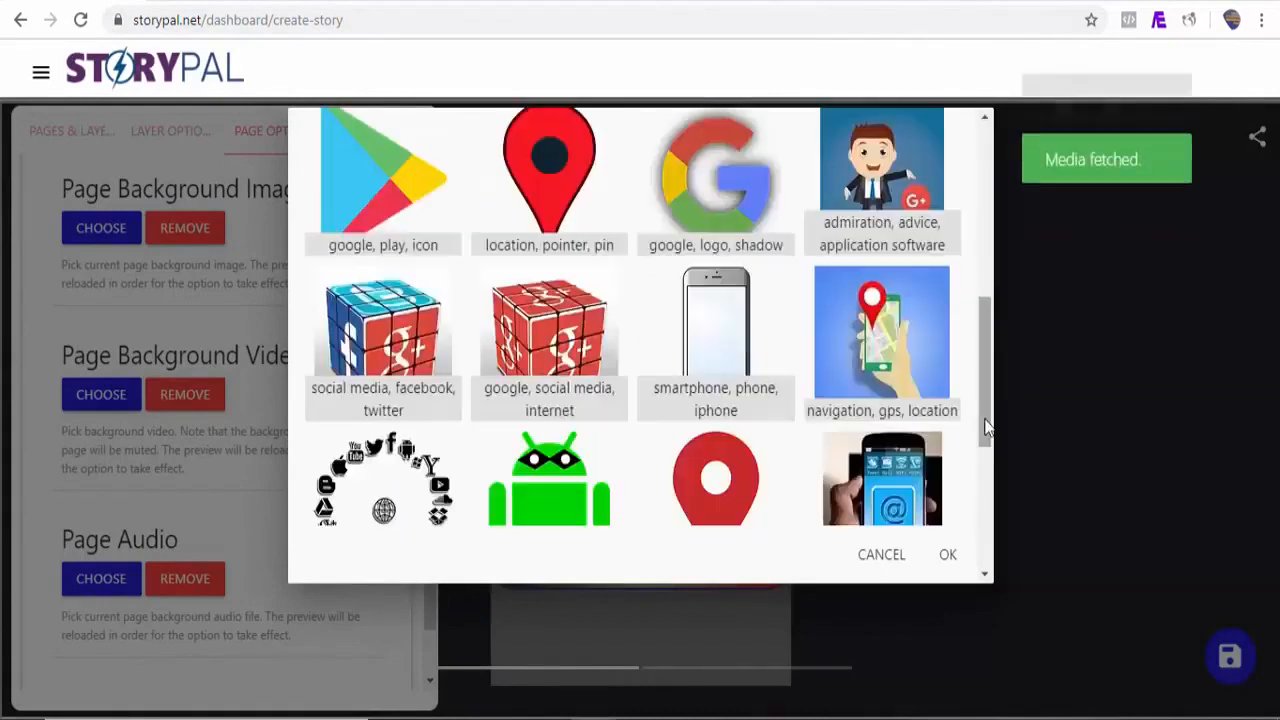
left_click(886, 402)
left_click(949, 557)
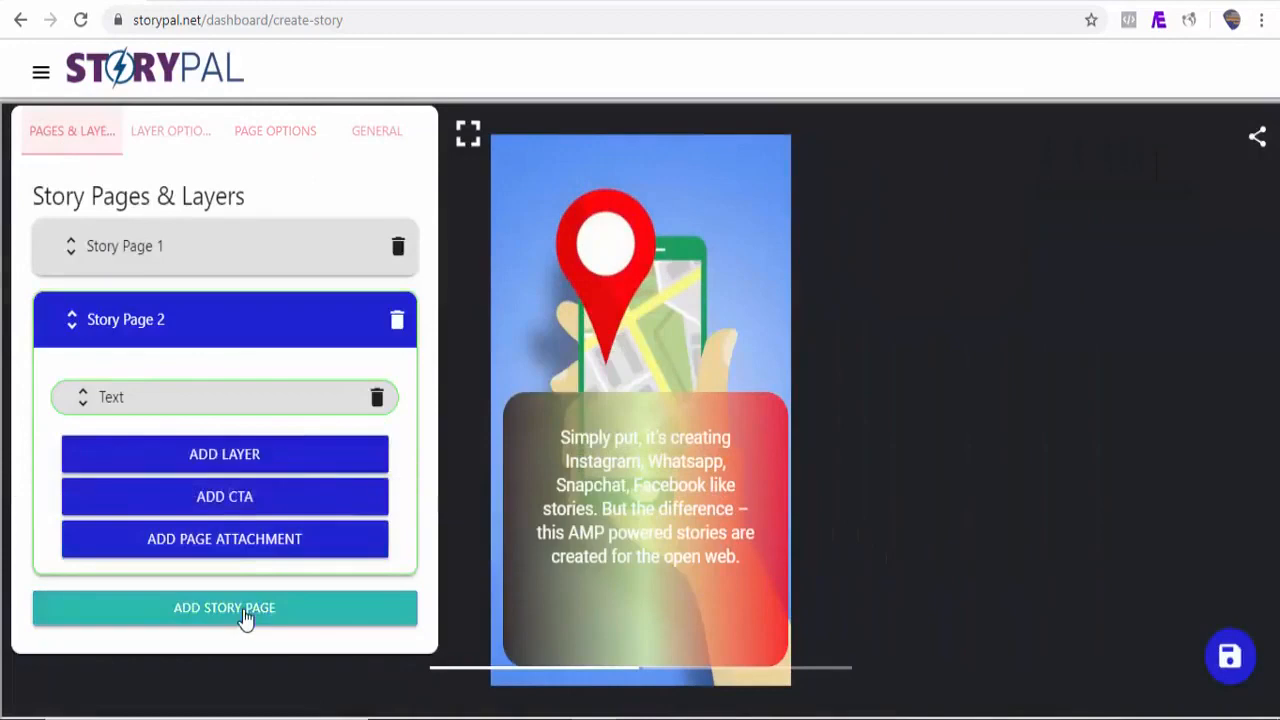
Step: Add a custom third story page and enlarge its StoryPal text layer to the full page height so the whole paragraph fits
left_click(249, 612)
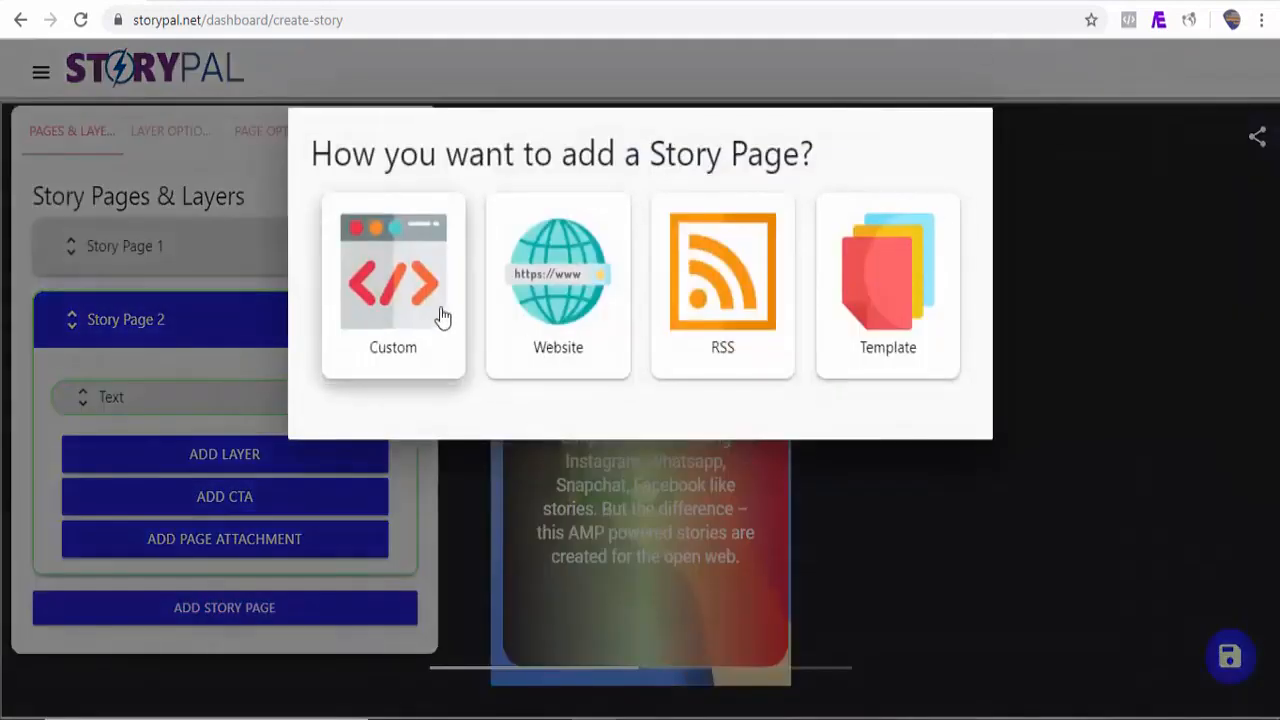
left_click(443, 317)
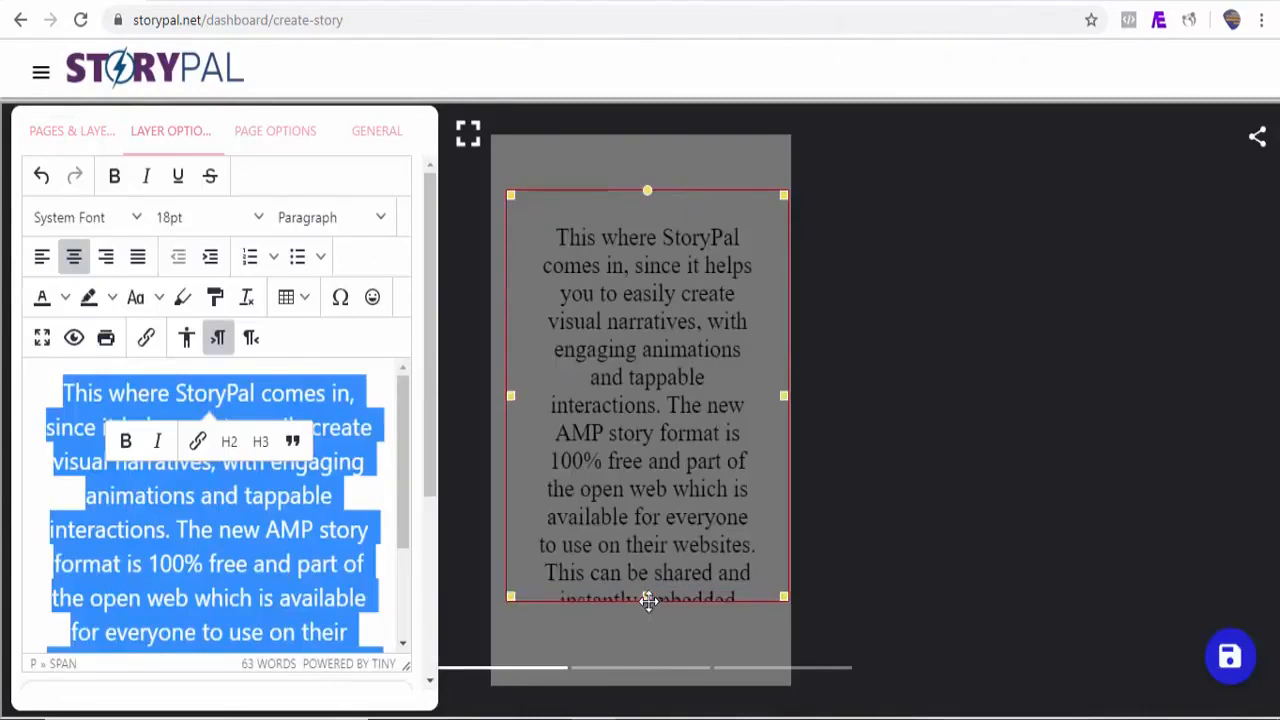
left_click_drag(648, 601, 659, 487)
left_click_drag(641, 553, 657, 680)
mouse_move(674, 625)
left_mouse_down()
mouse_move(670, 685)
mouse_move(676, 636)
left_mouse_up()
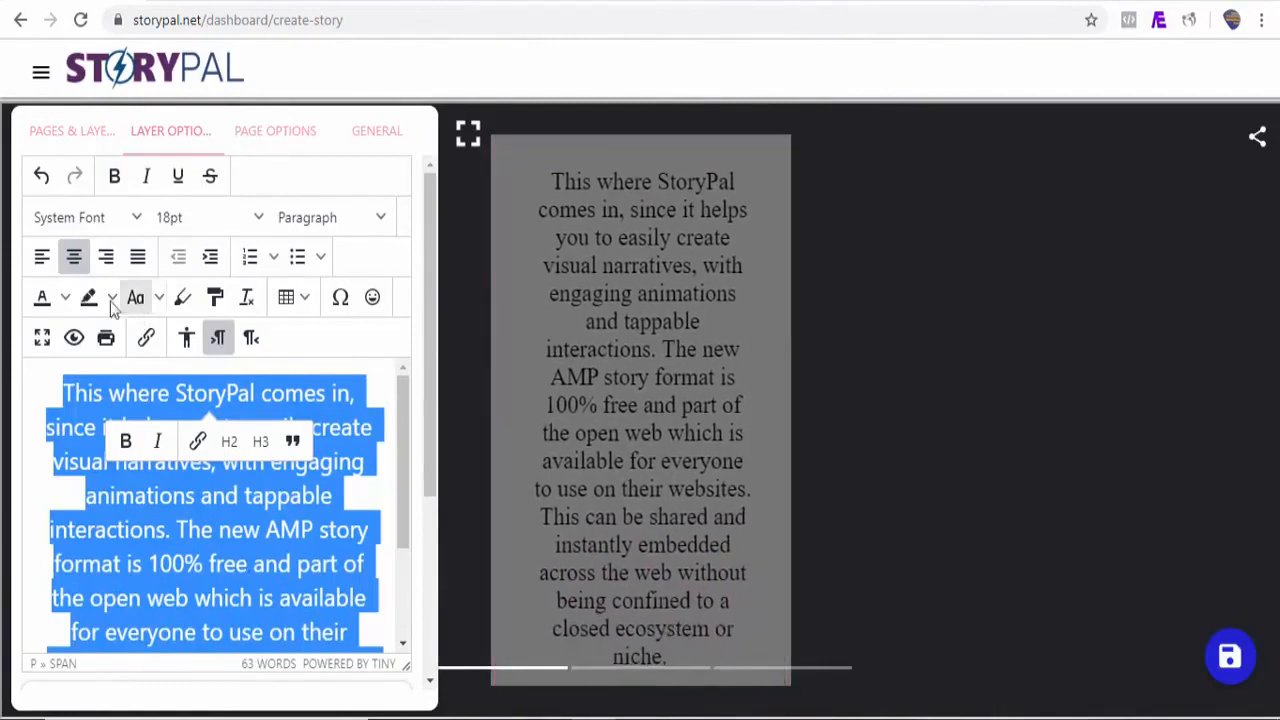
Step: Color the Story Page 3 text light yellow and give it a dark blue highlight
left_click(65, 297)
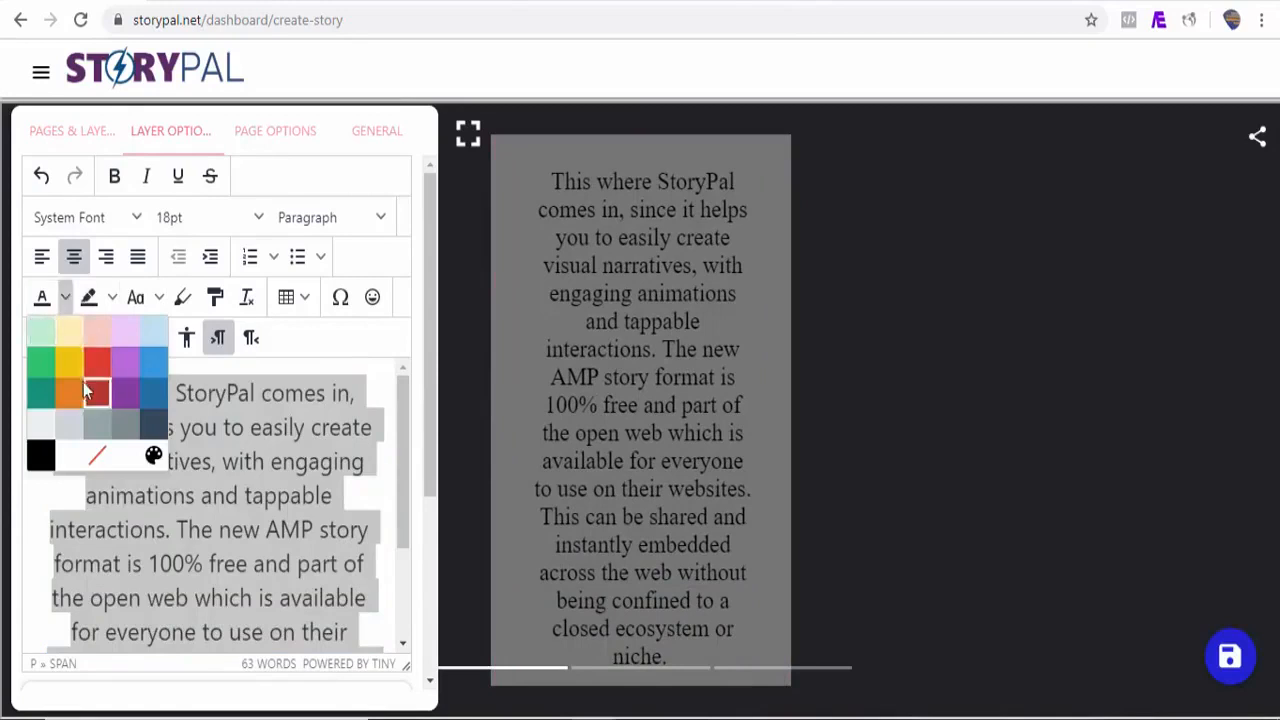
left_click(68, 360)
left_click(112, 297)
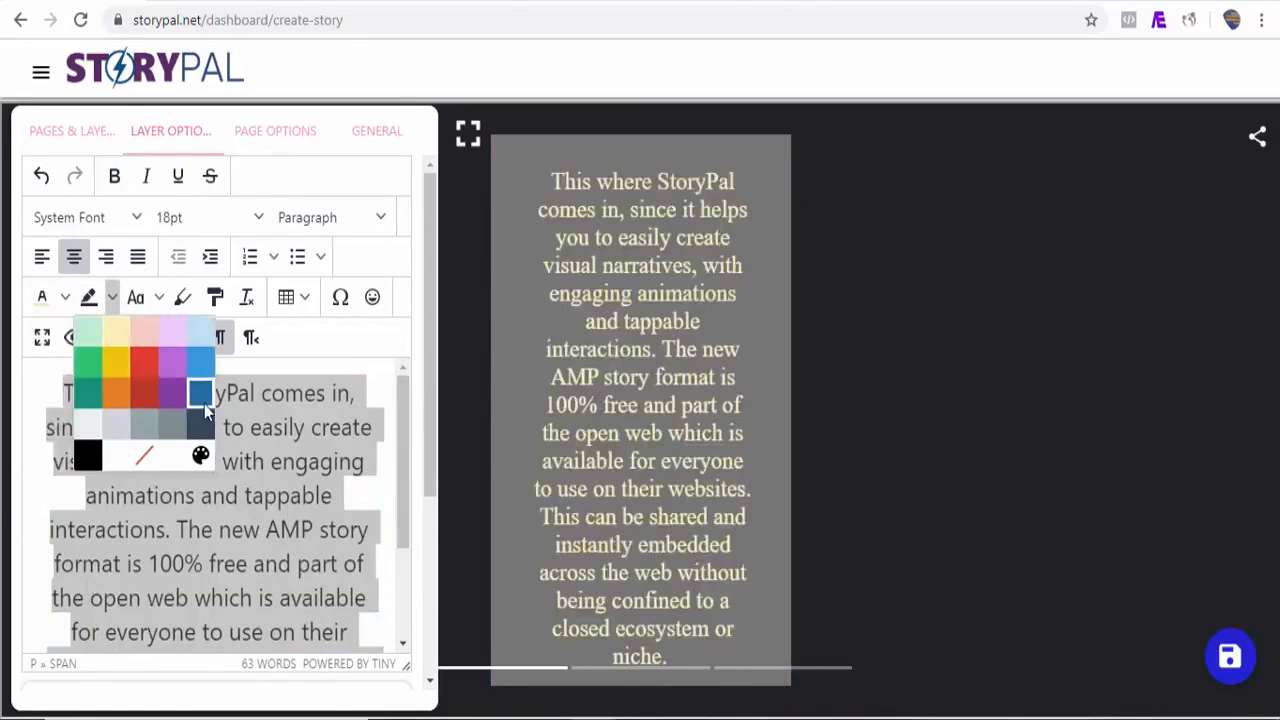
left_click(204, 404)
Step: Set the "heart, valentines, love" video from StoryPal's library as Story Page 3's background video
left_click(101, 452)
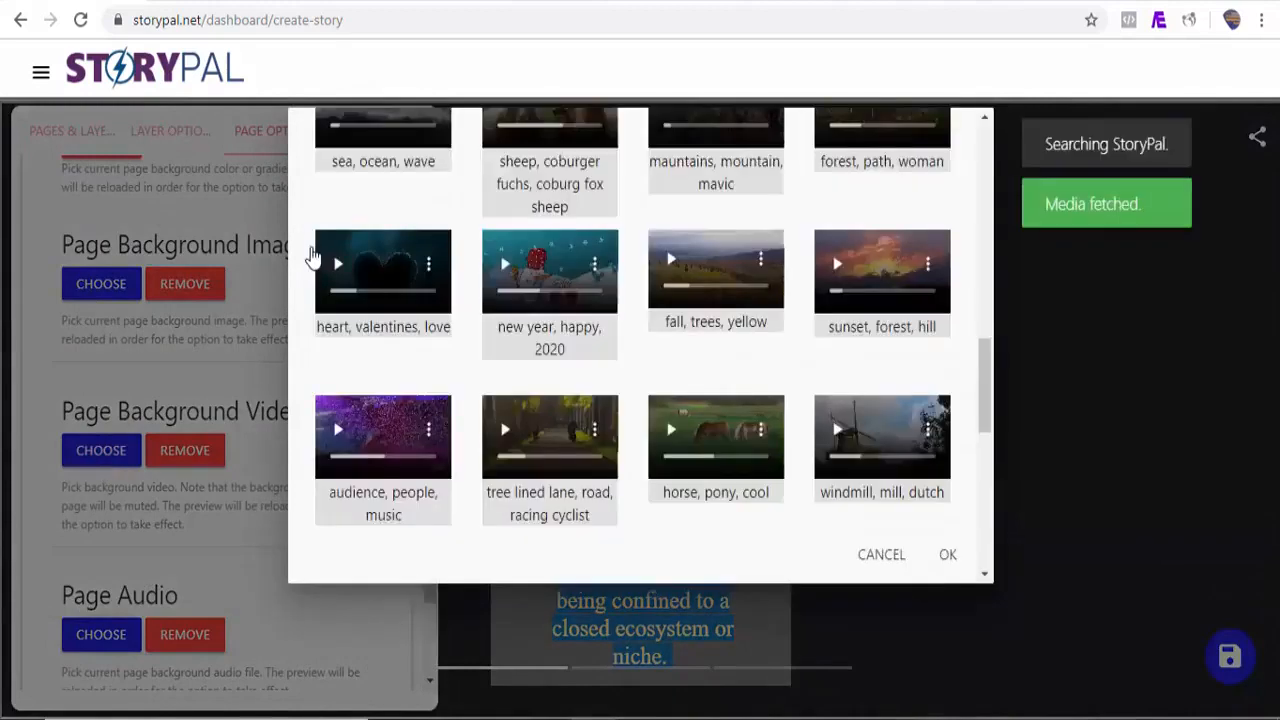
left_click(312, 257)
left_click(948, 556)
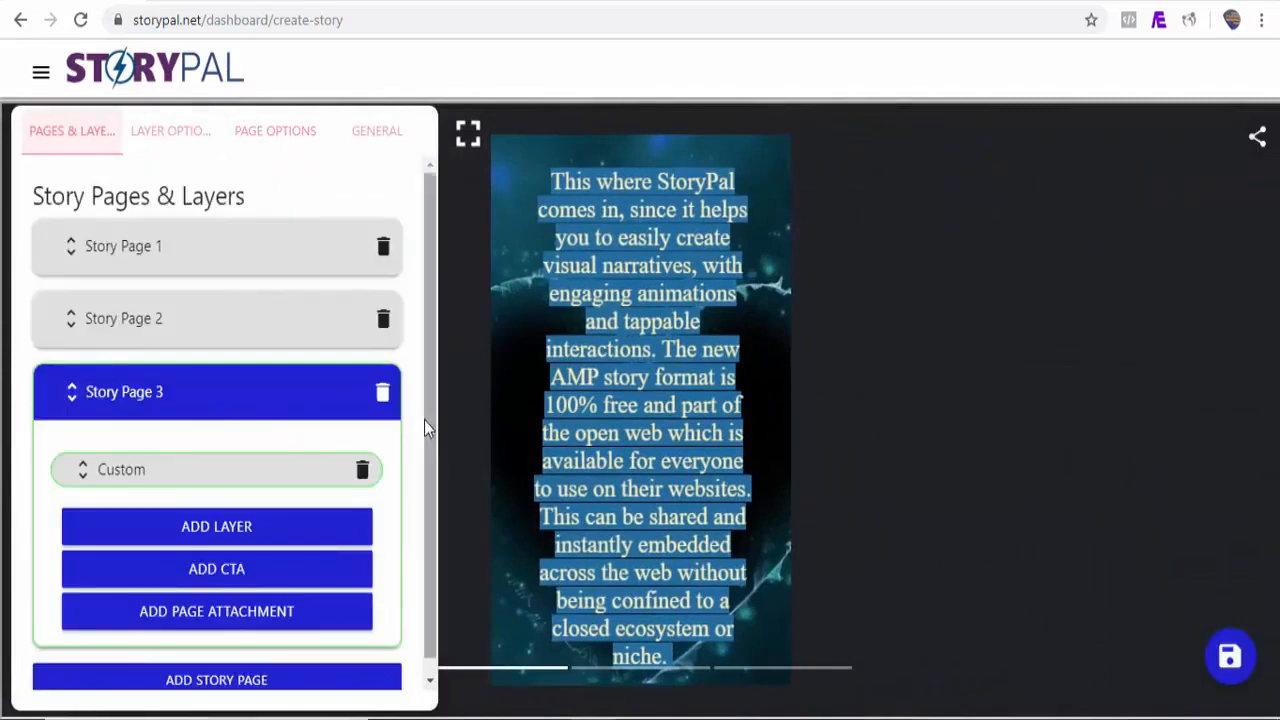
Step: Preview the three story pages in fullscreen and return to the editor
left_click_drag(428, 418, 432, 352)
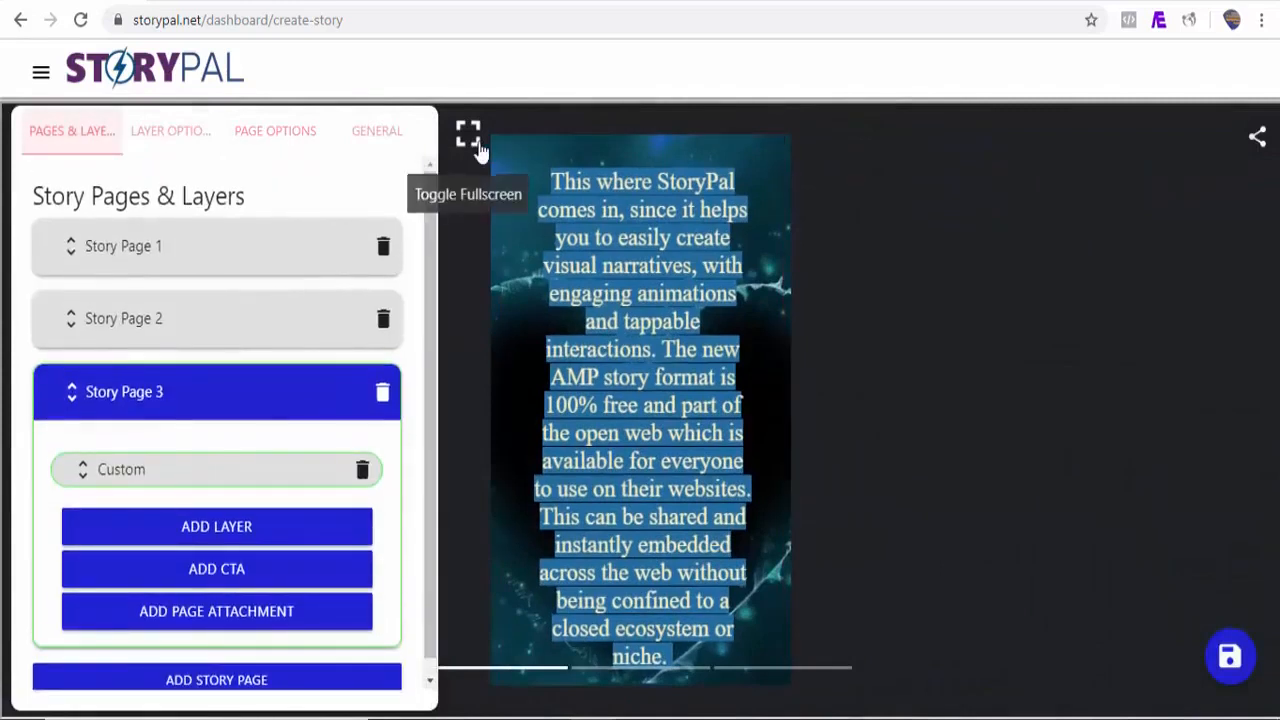
left_click(470, 136)
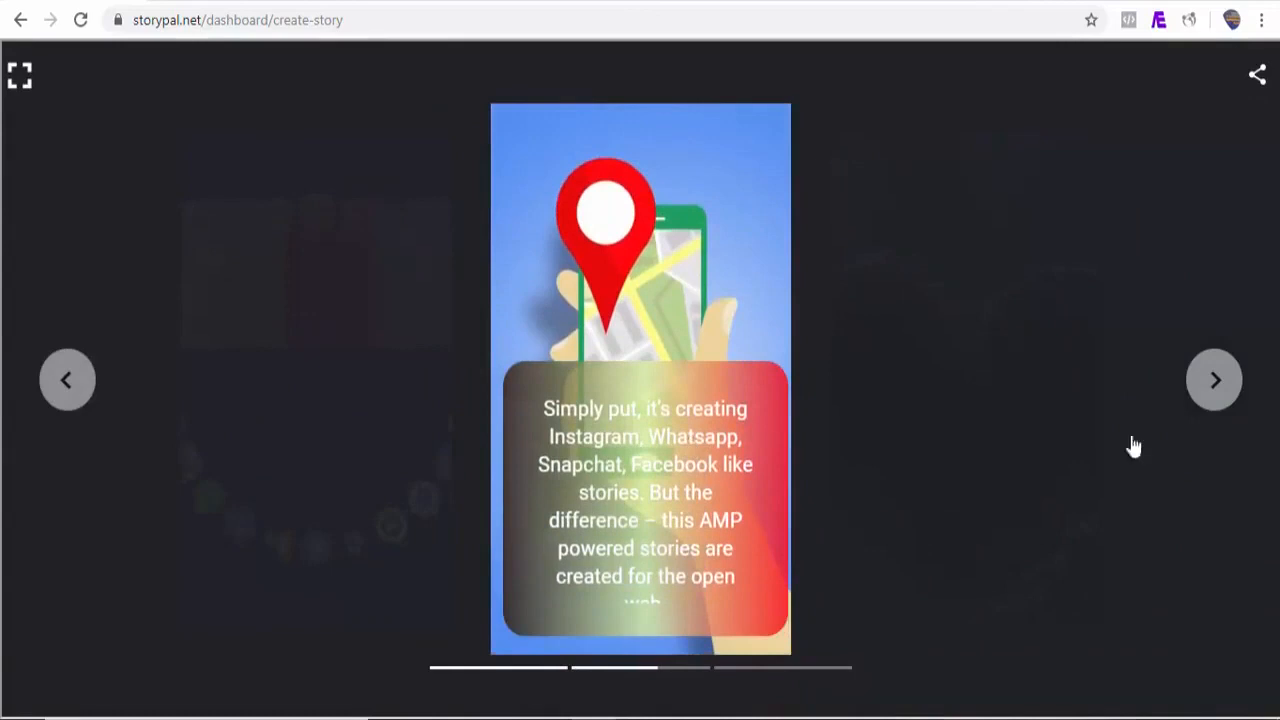
double_click(1215, 380)
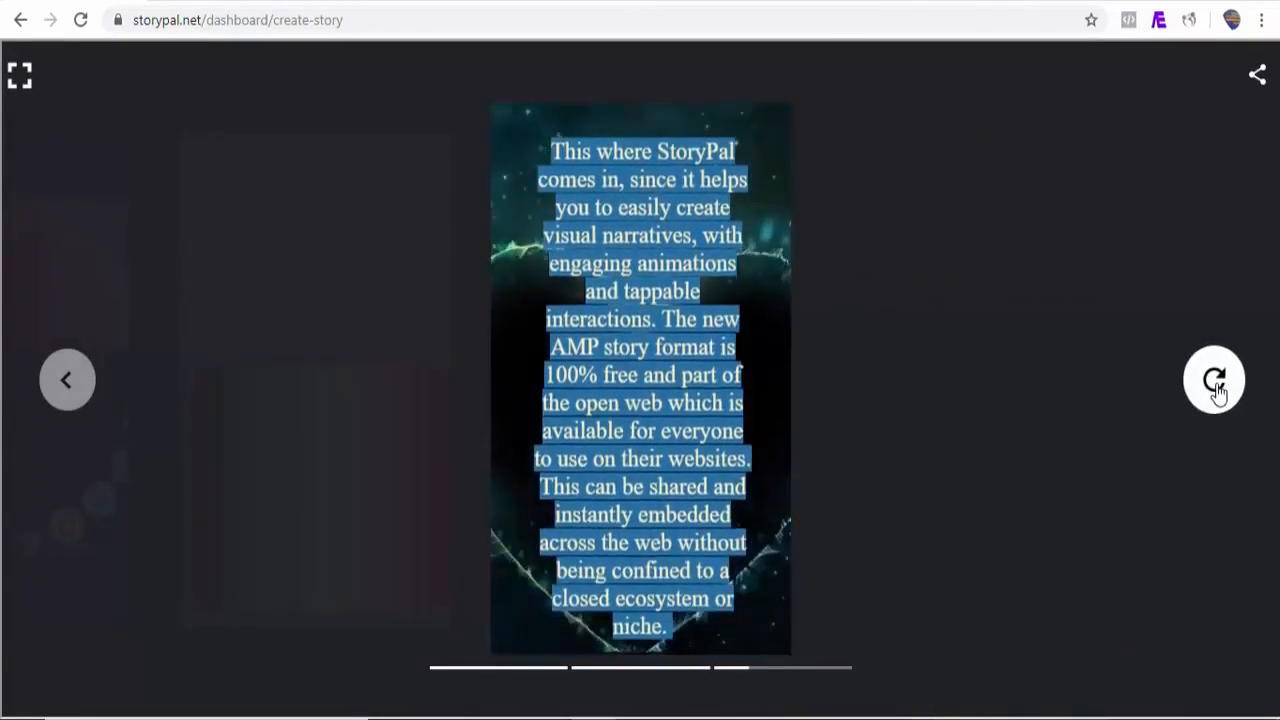
left_click(21, 78)
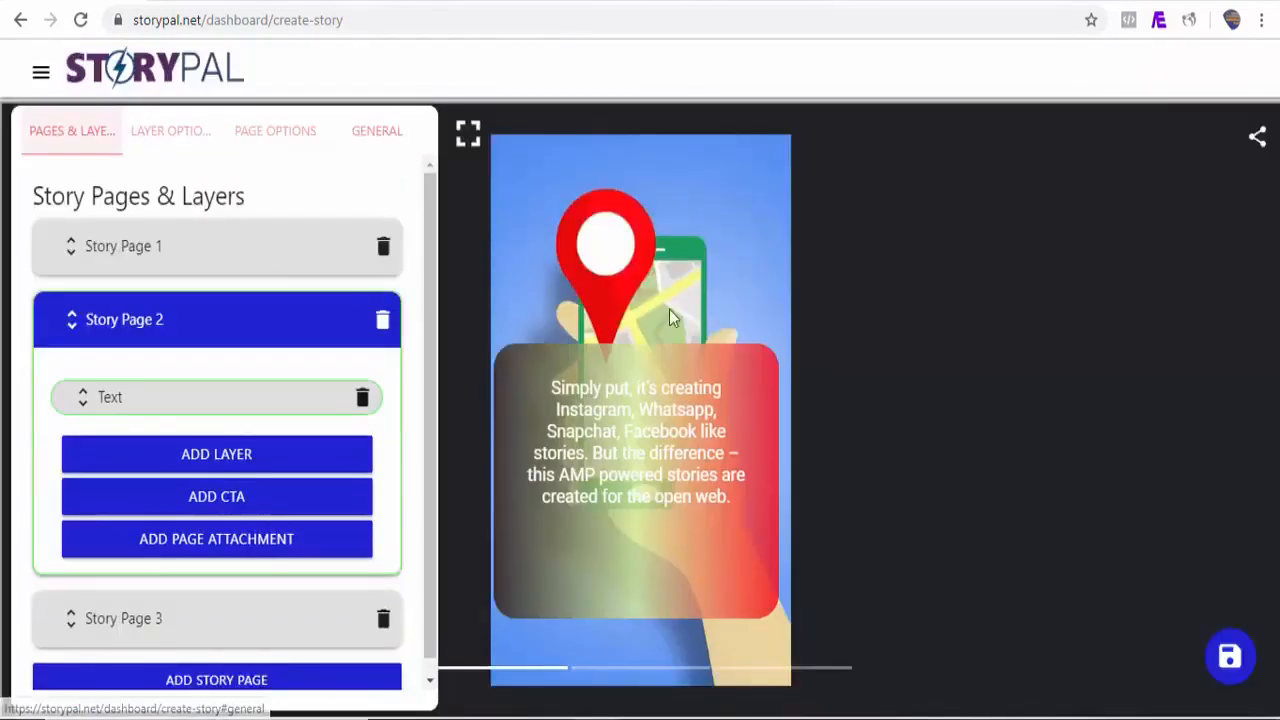
Step: In the story's general information, enter the title "What Exactly Is Google AMP Story?" and the publisher StoryPal
left_click(381, 138)
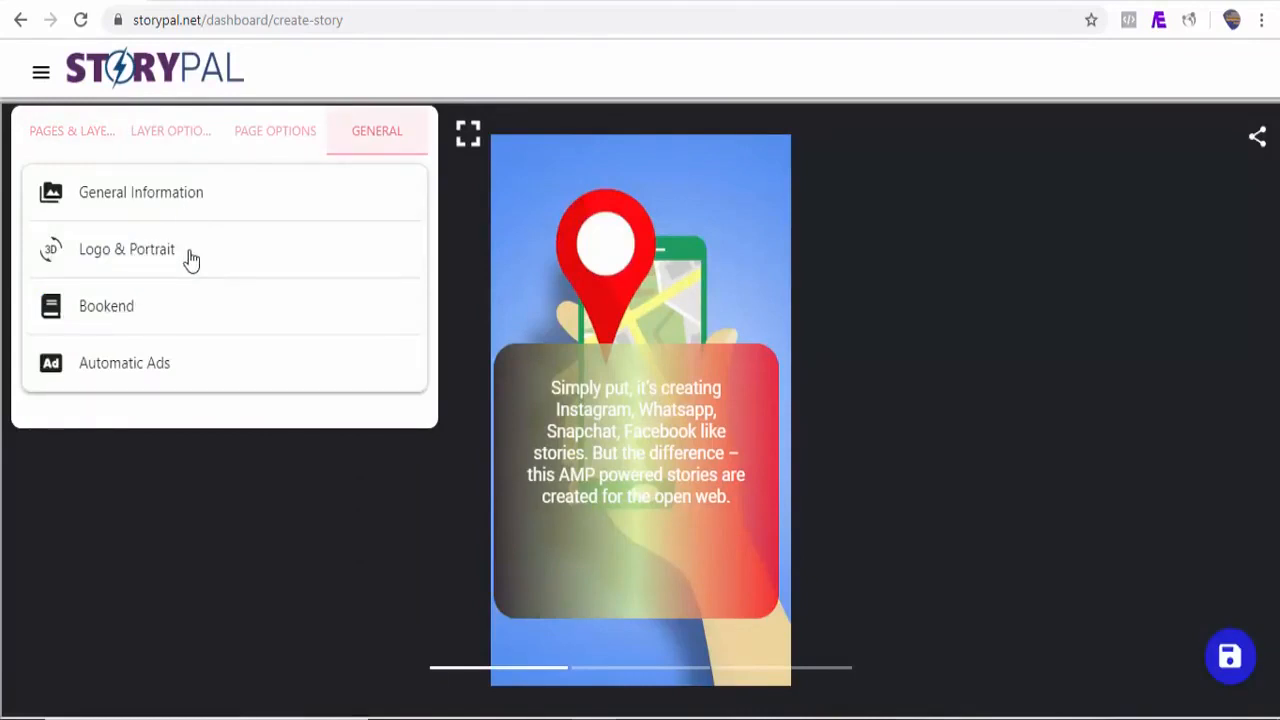
left_click(140, 203)
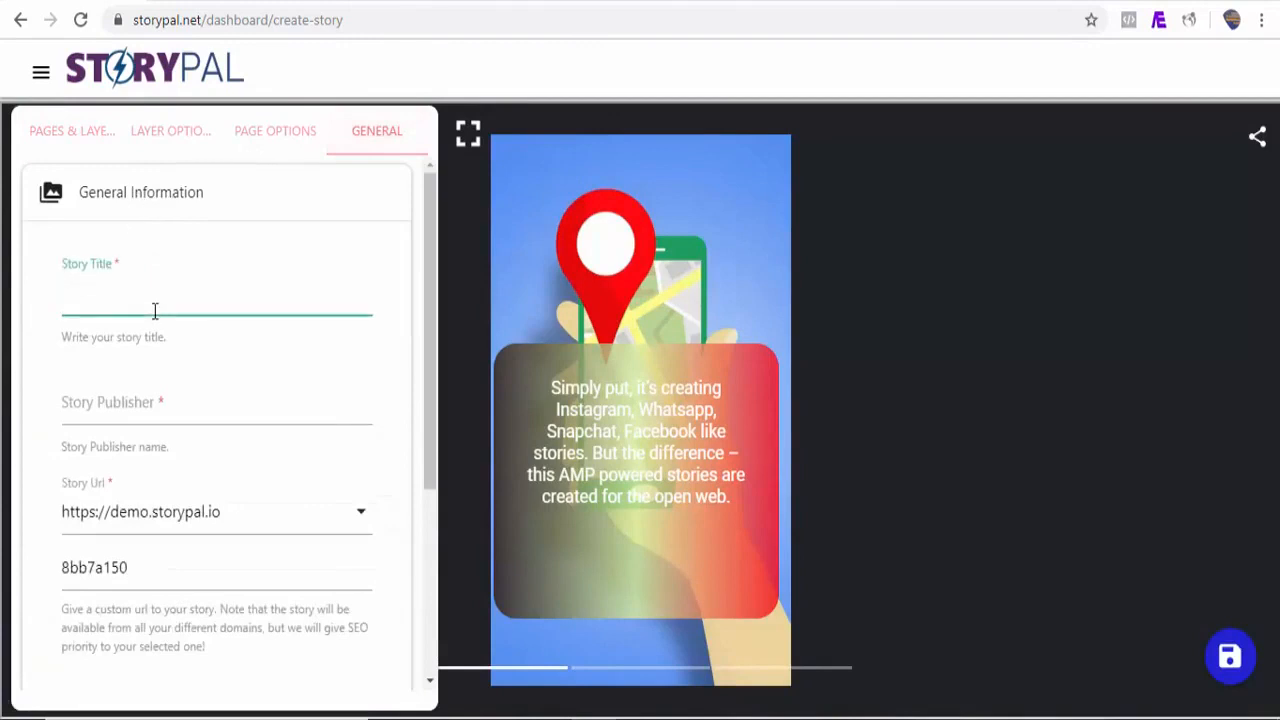
left_click(188, 412)
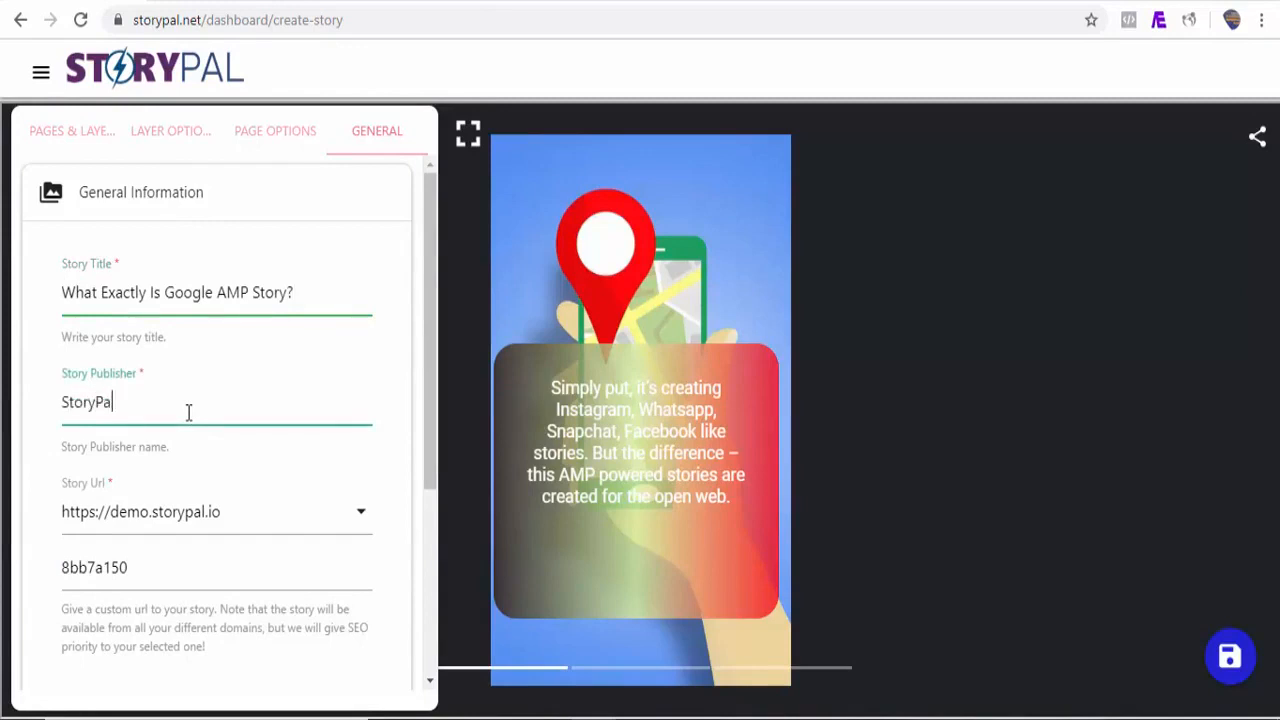
scroll(109, 538, "down", 1)
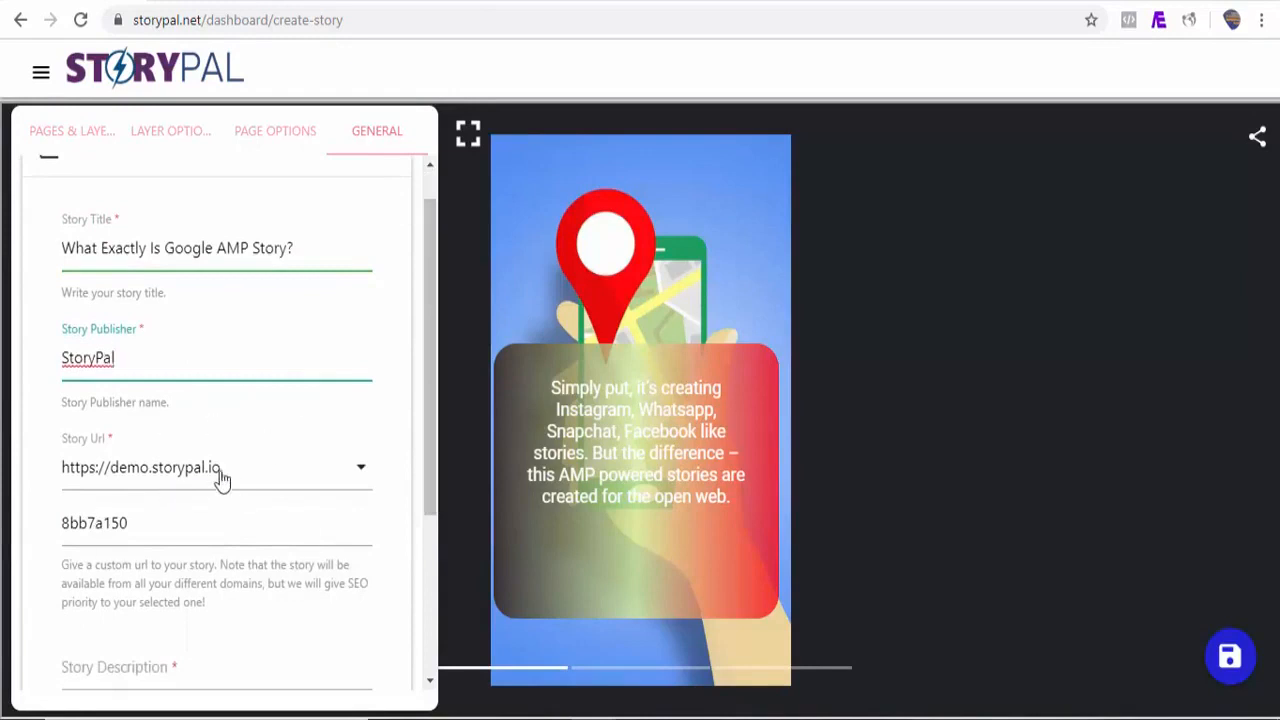
left_click(328, 480)
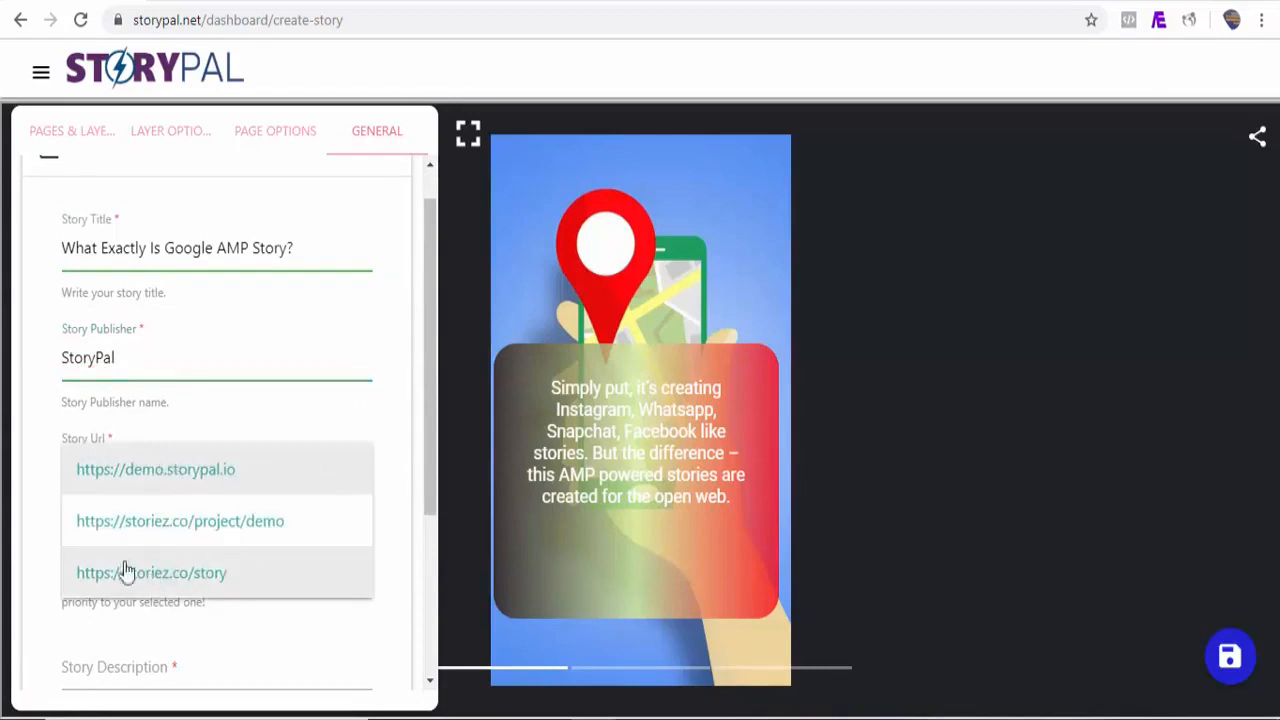
left_click(200, 578)
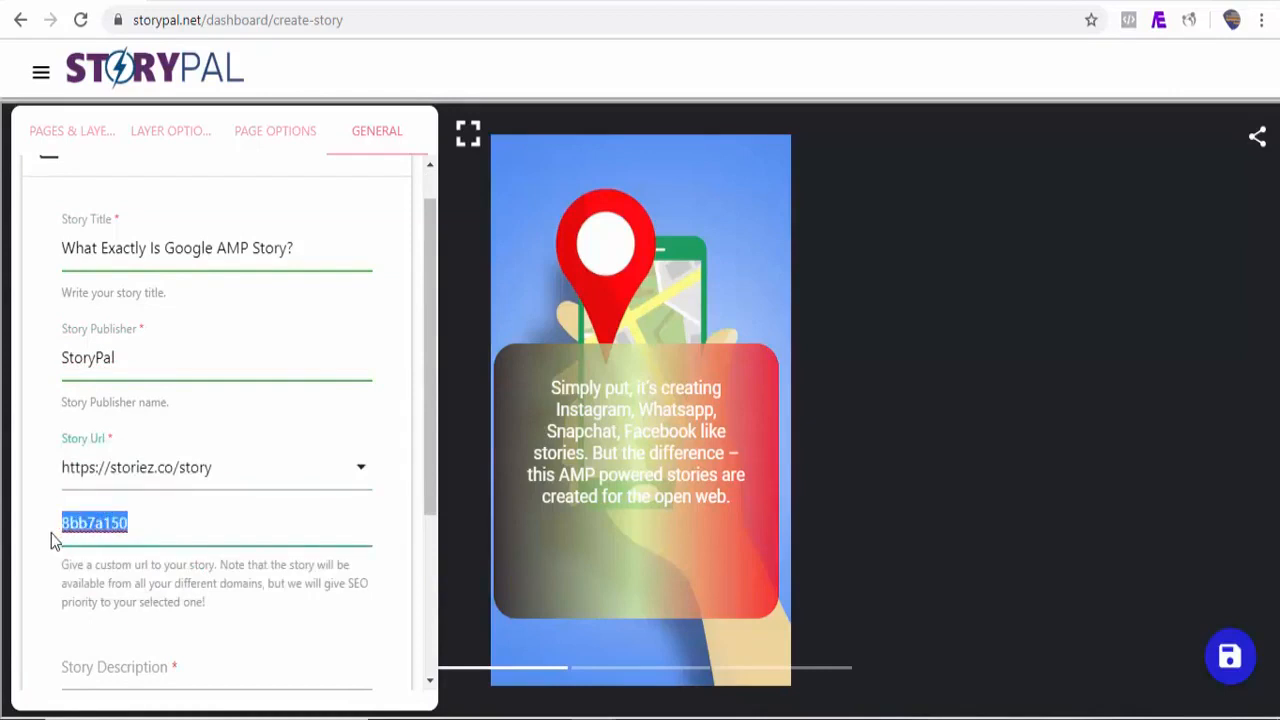
type("what-is-google-amp")
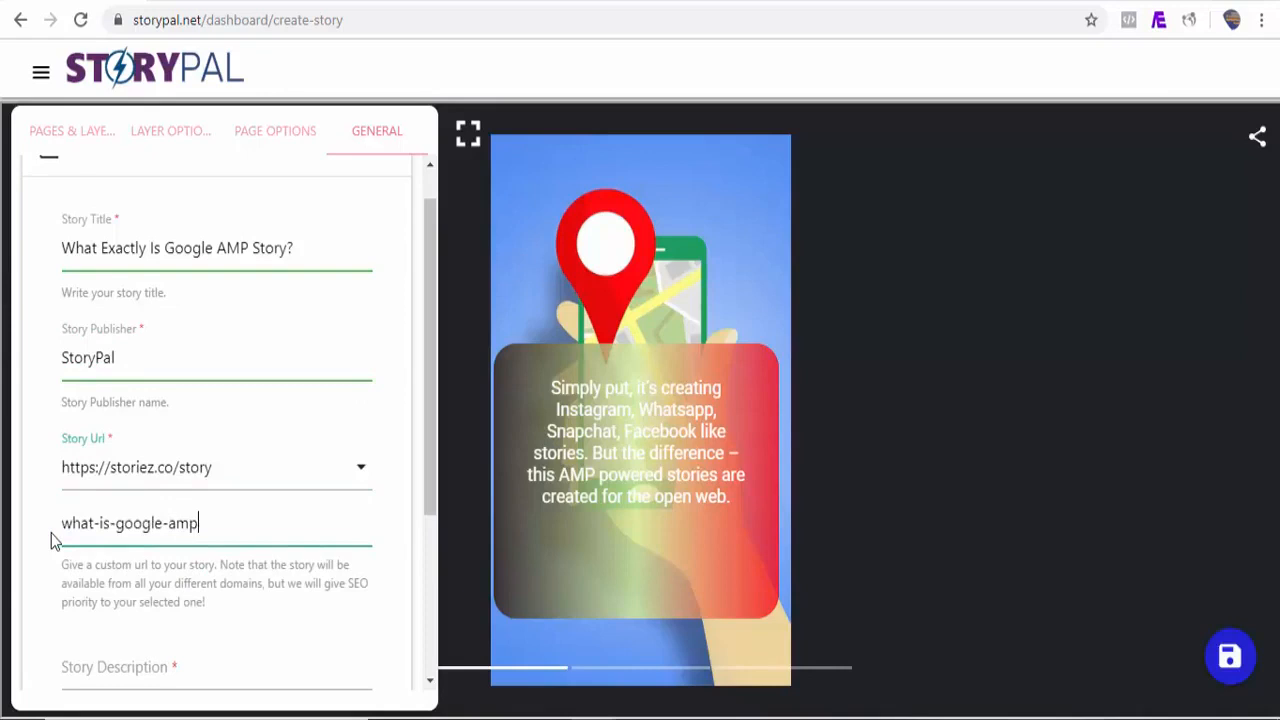
type("-story")
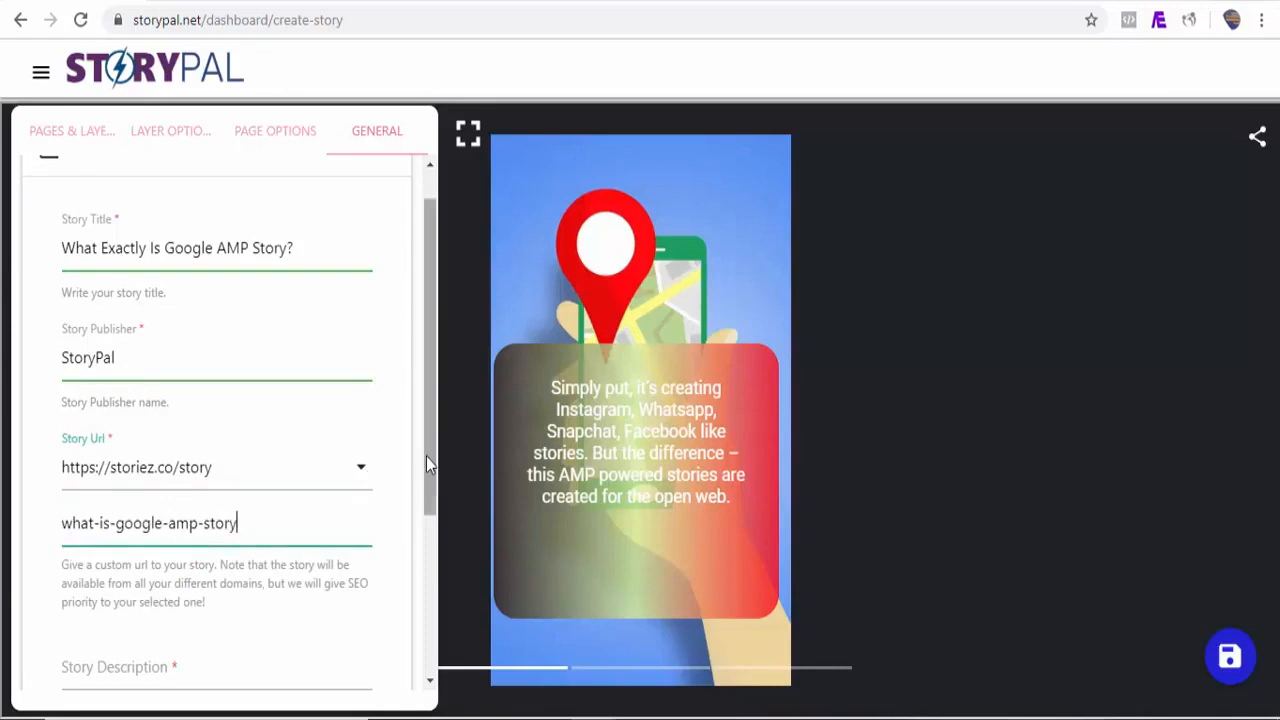
Step: Enter "What Exactly Is Google AMP Story?" as the story description
left_click_drag(427, 456, 423, 551)
left_click(213, 533)
type("What Exactly Is Google AMP Story?")
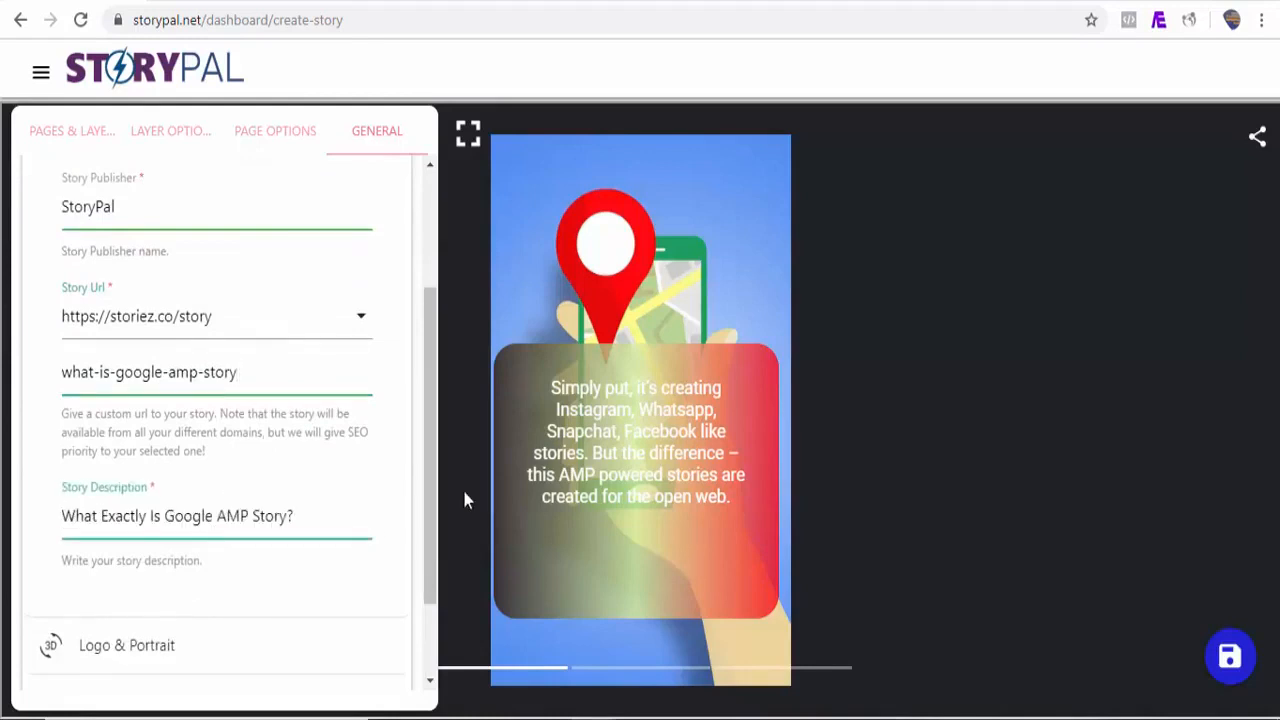
Step: Choose pro.png as the story's publisher logo
left_click_drag(437, 506, 434, 583)
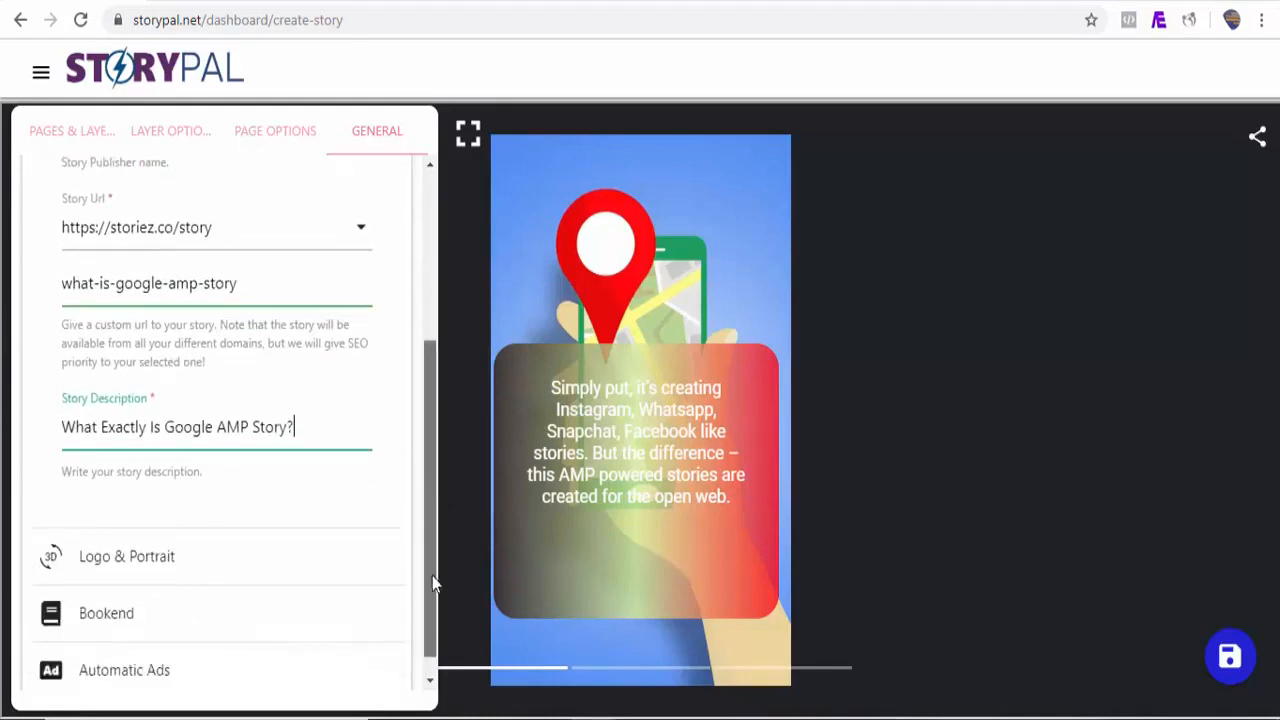
left_click(135, 536)
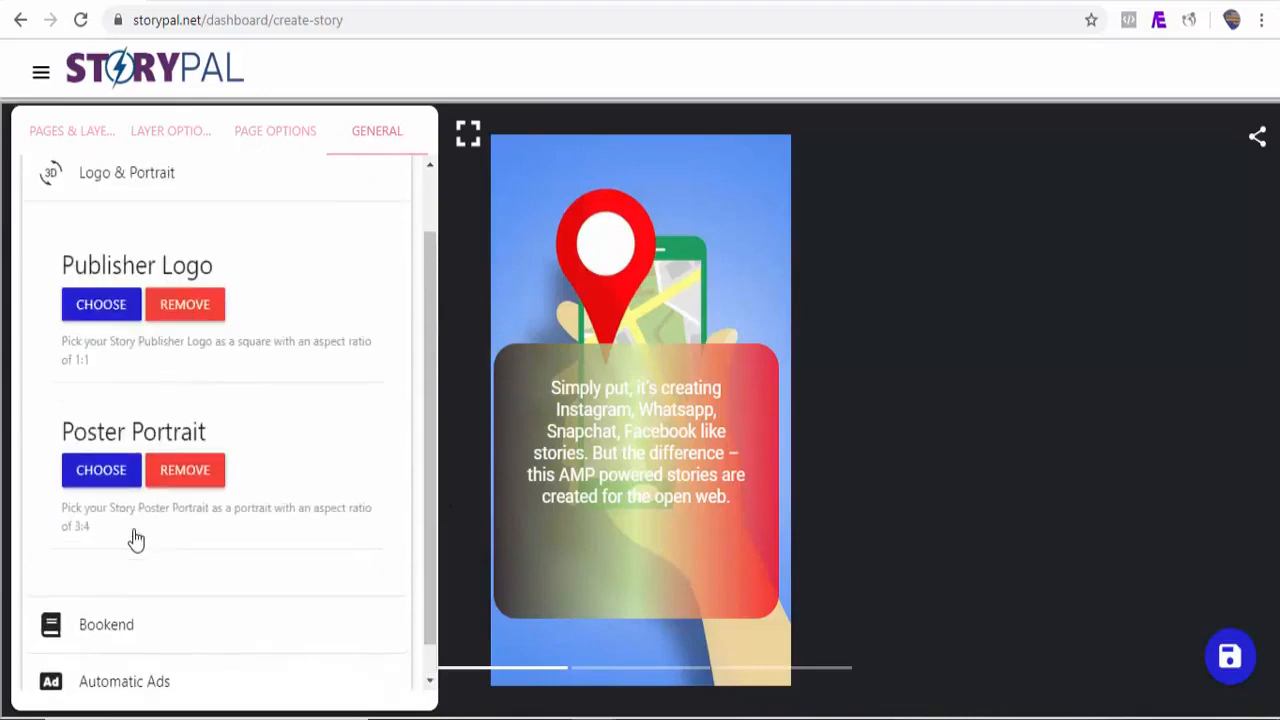
left_click(103, 305)
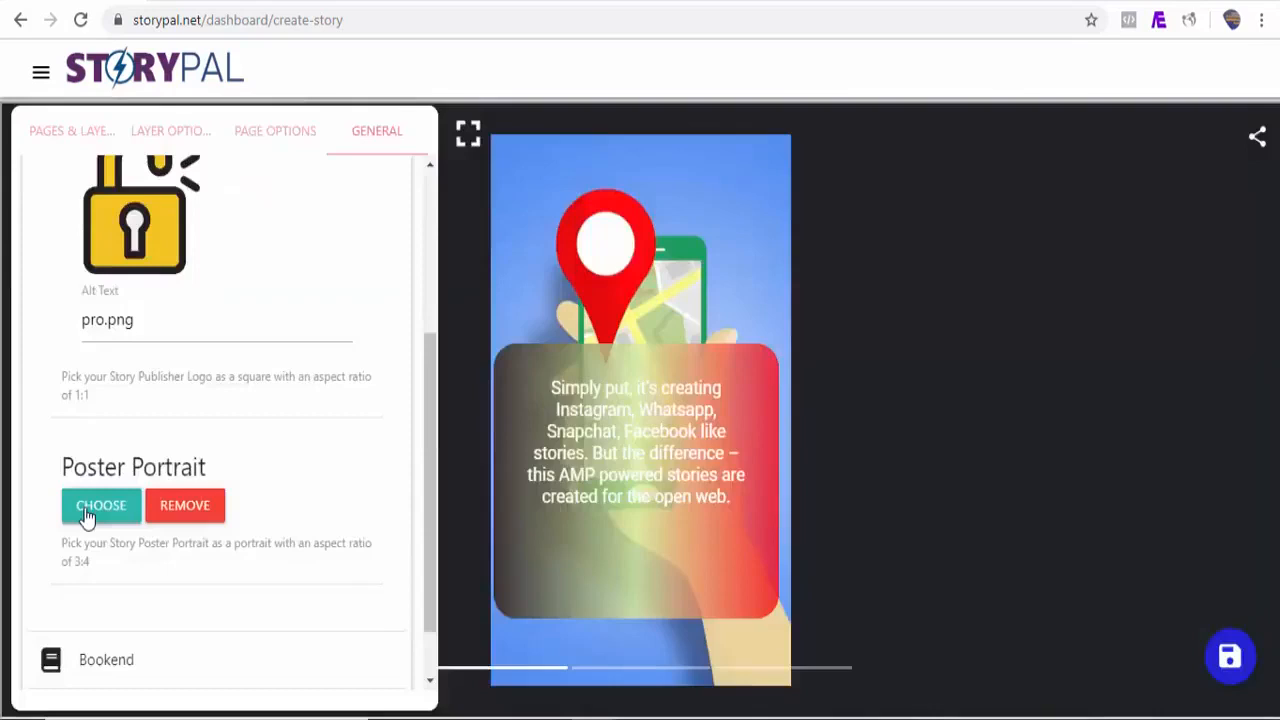
Step: Use twitter-chirp-tweet.jpg from the media library as the poster portrait and save the story
left_click(98, 507)
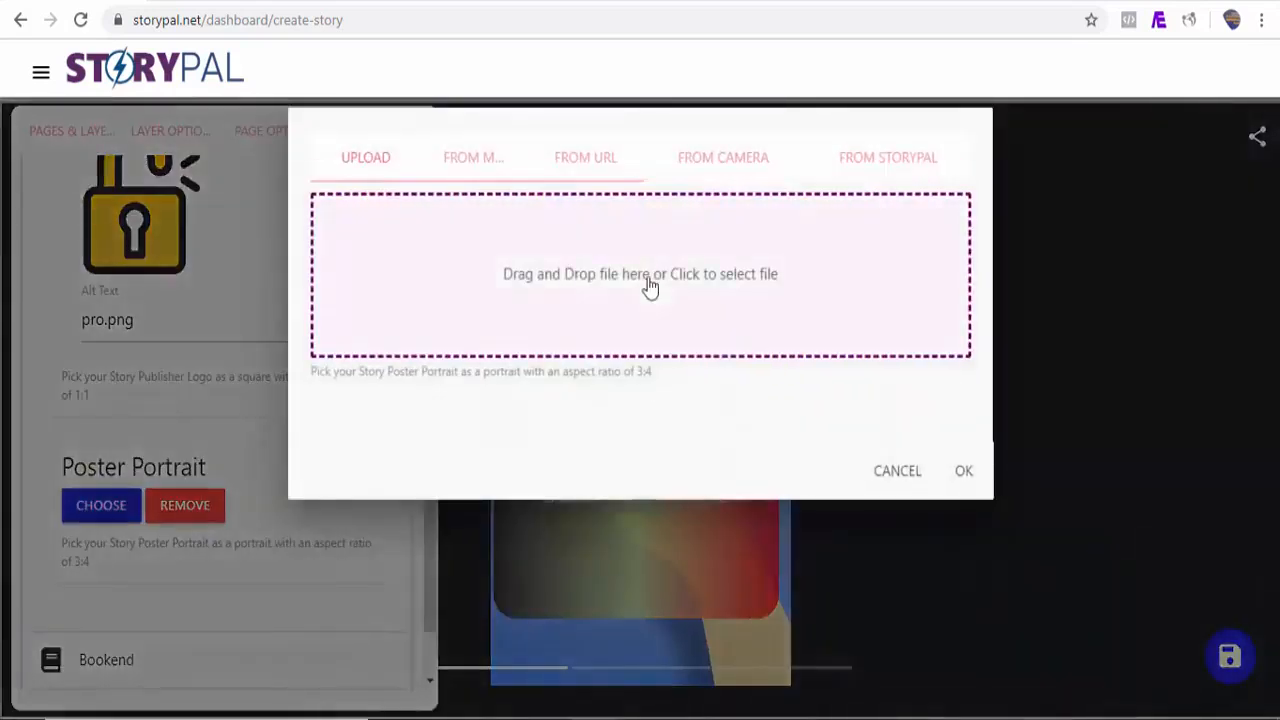
left_click(459, 160)
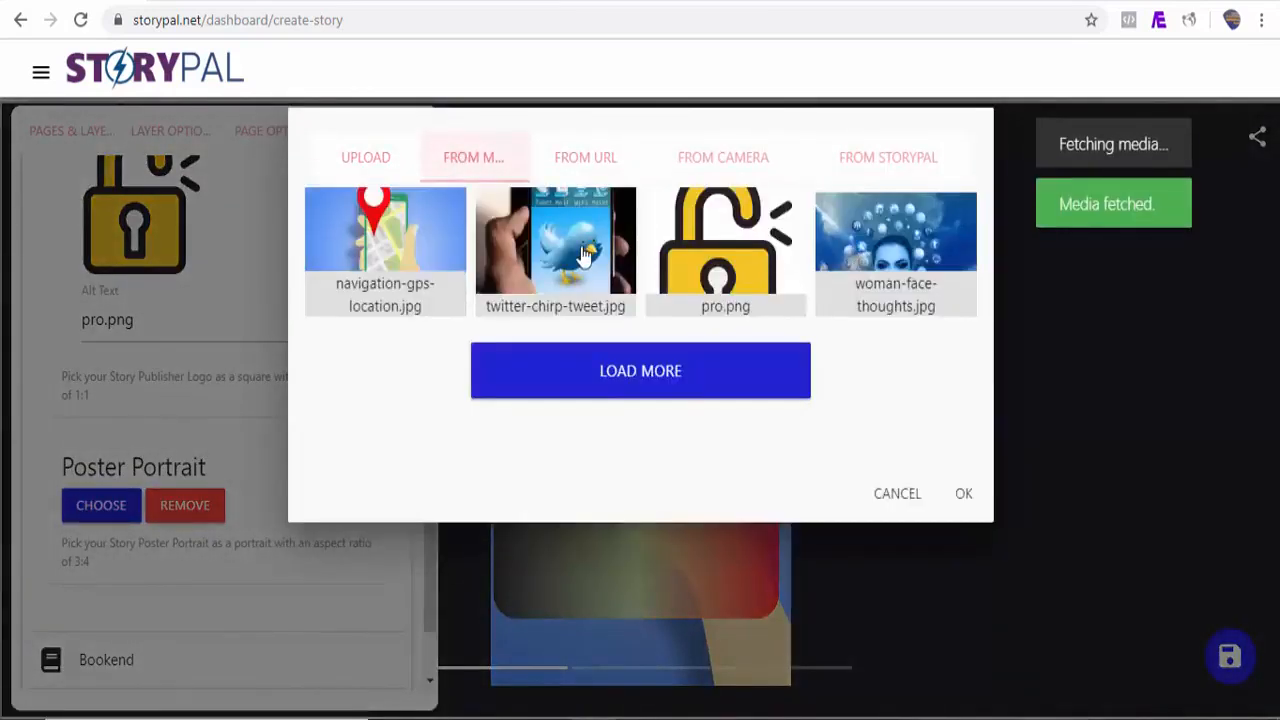
left_click(524, 252)
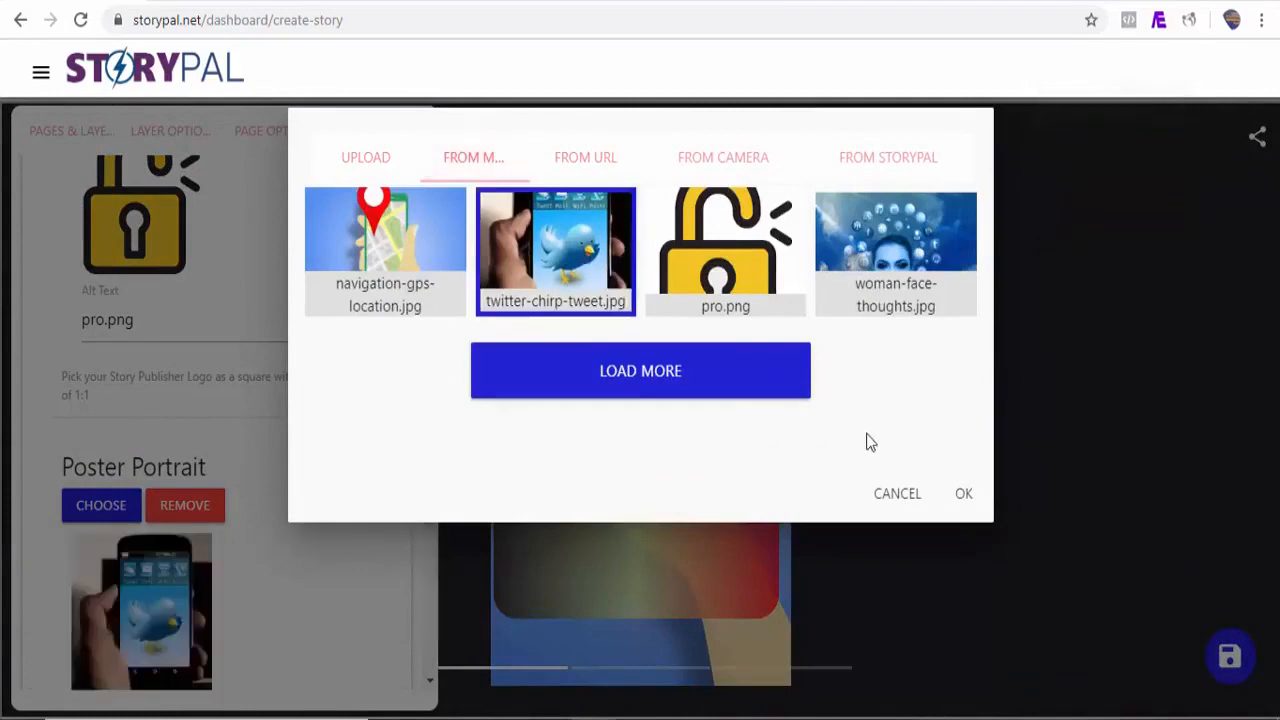
left_click(965, 495)
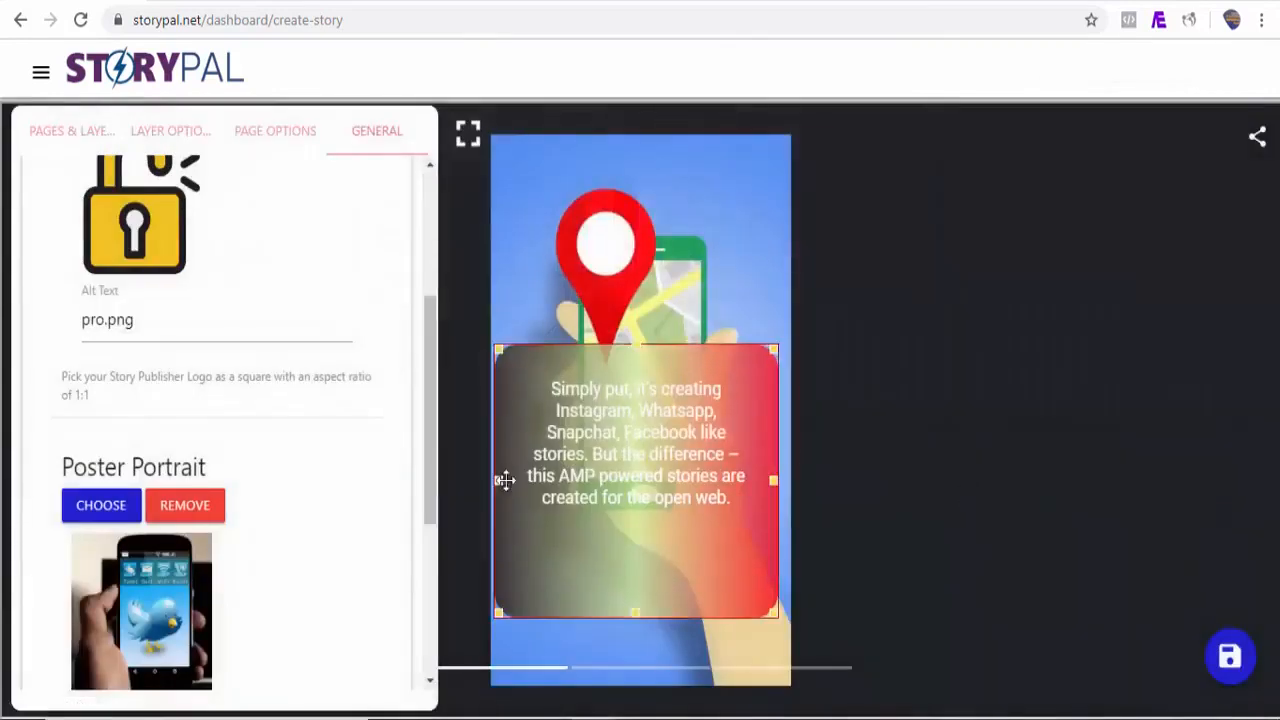
left_click(1237, 668)
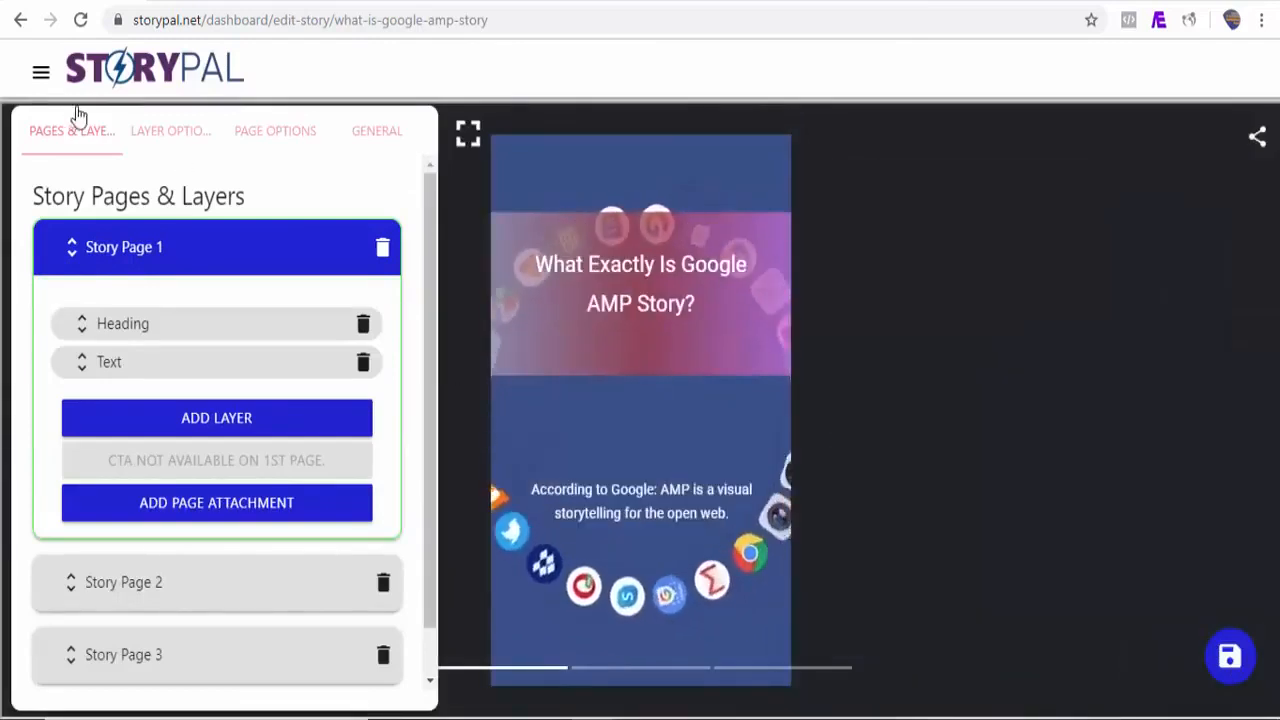
Step: Open the published "What Exactly Is Google AMP Story?" from My Stories and view all of its pages
left_click(41, 74)
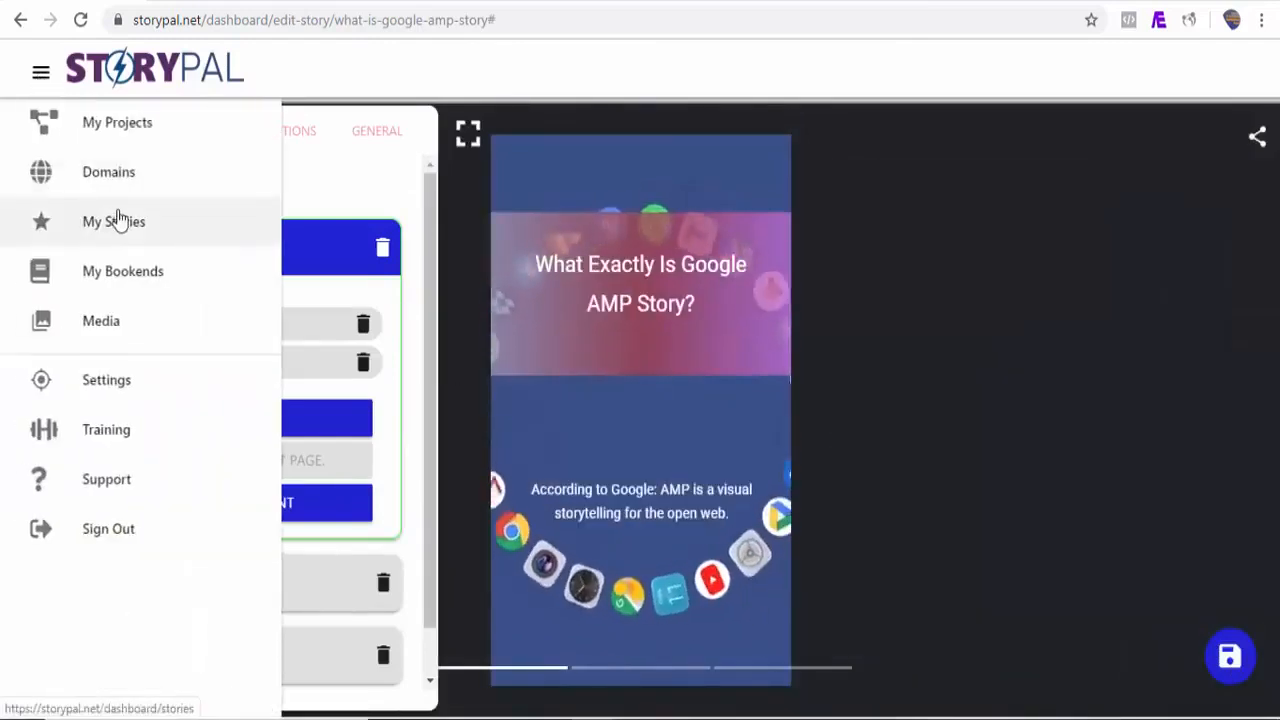
left_click(119, 240)
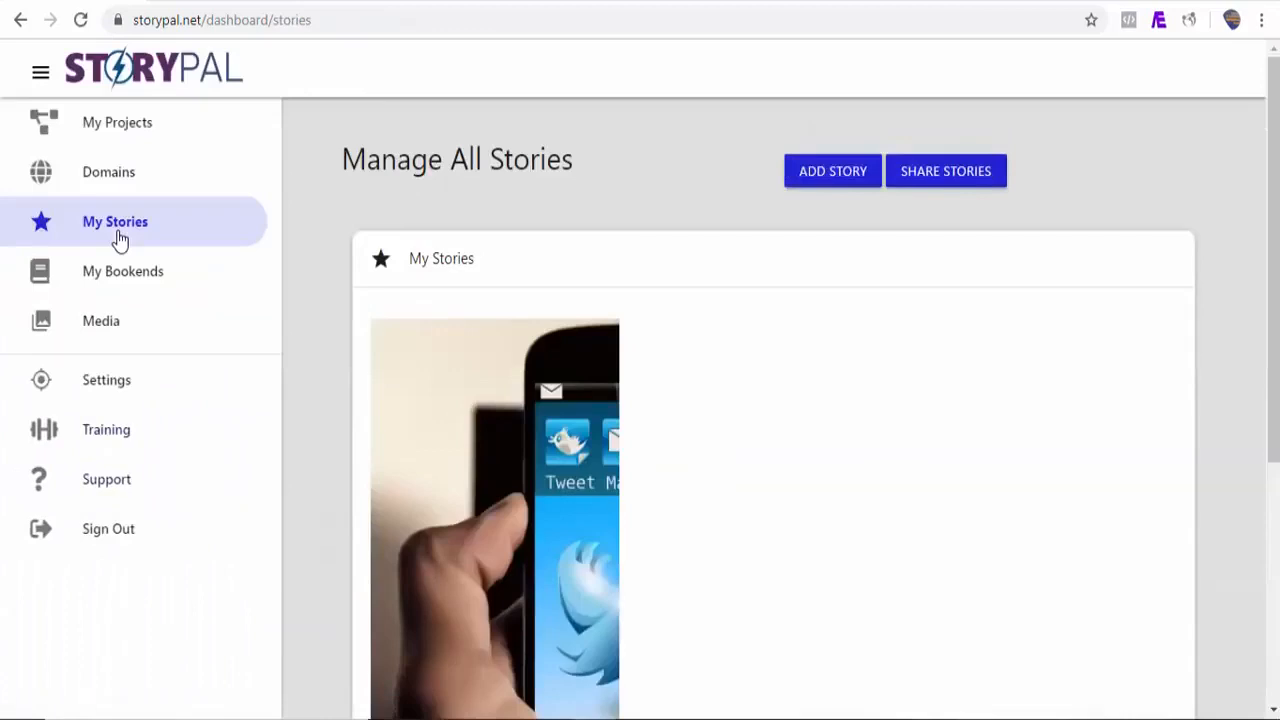
scroll(423, 606, "down", 4)
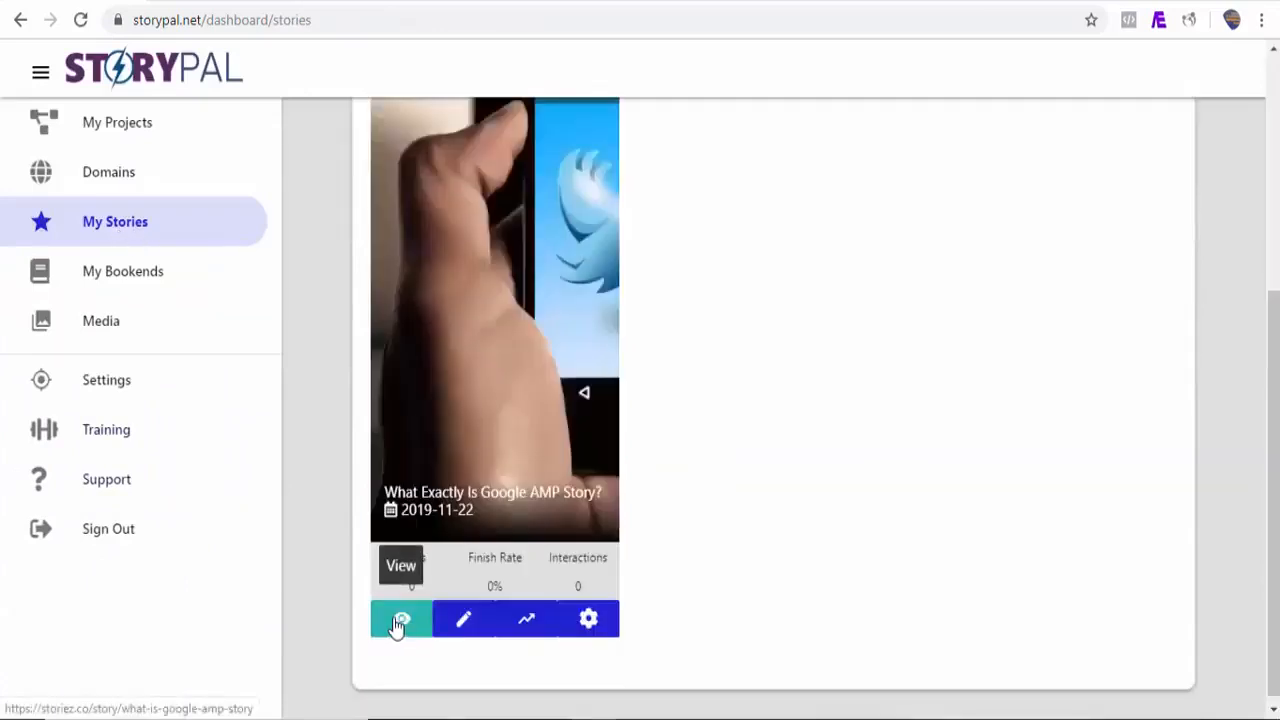
left_click(398, 624)
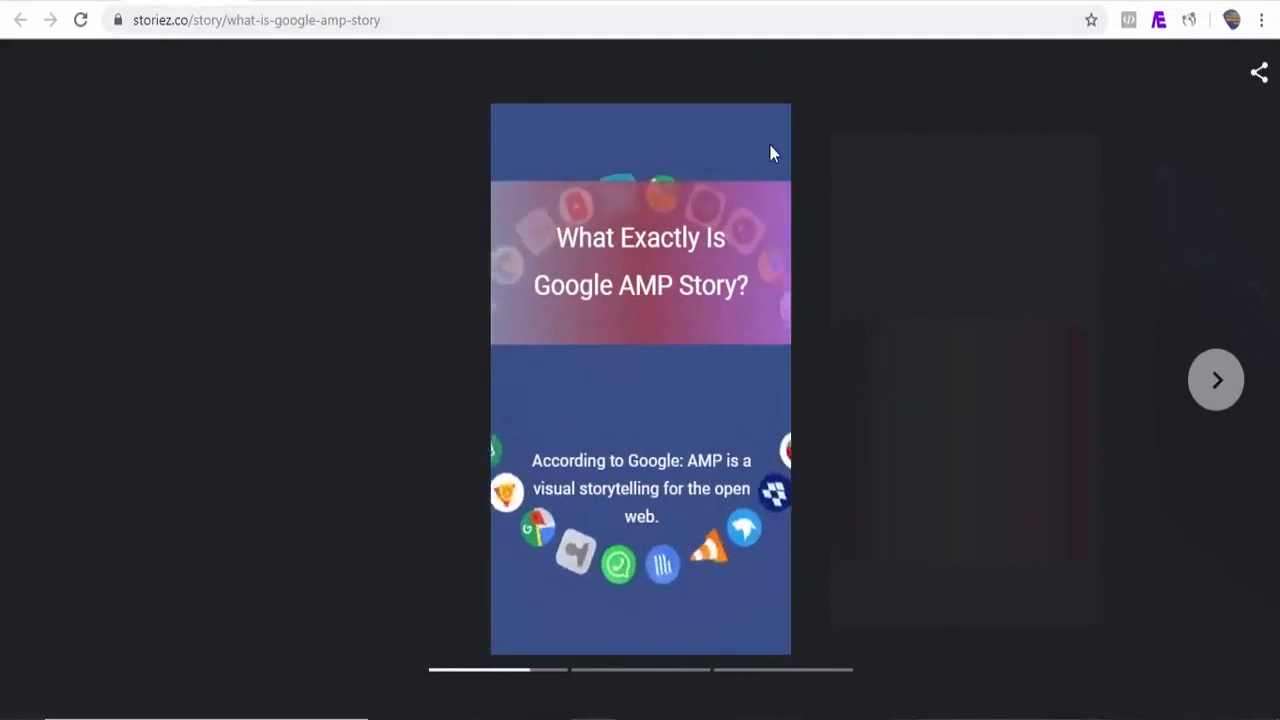
left_click(1222, 382)
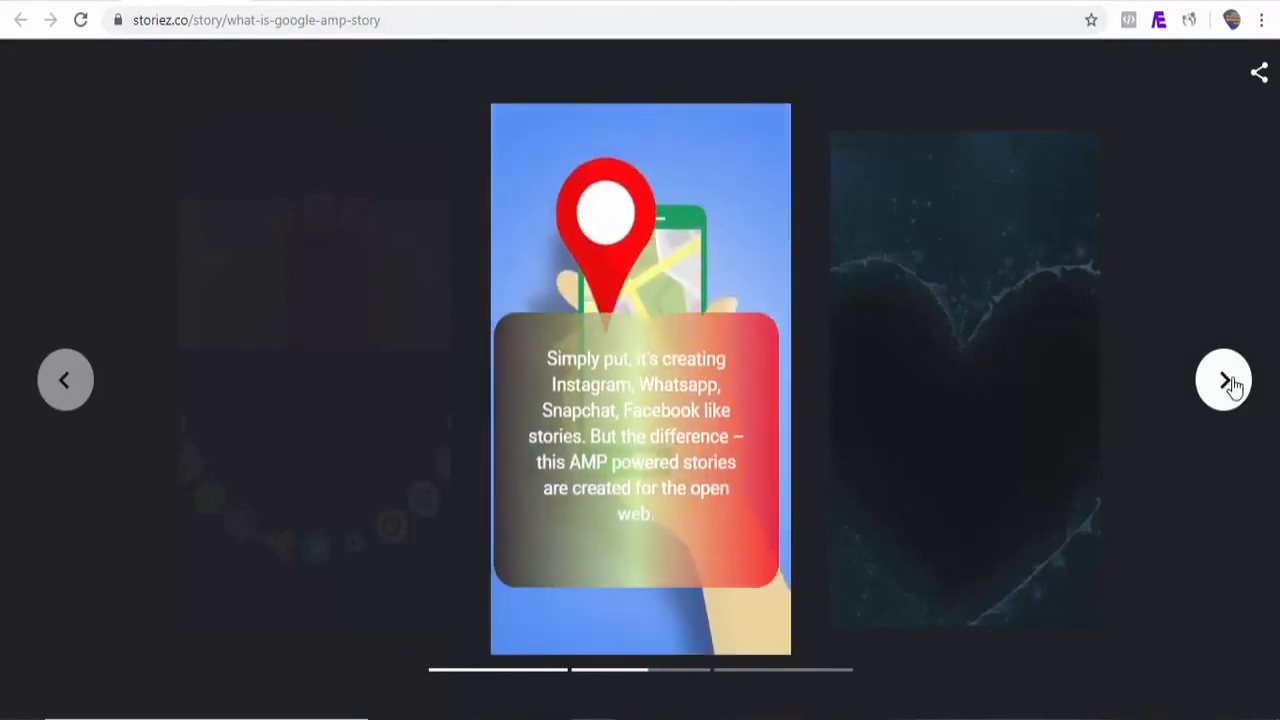
left_click(1225, 382)
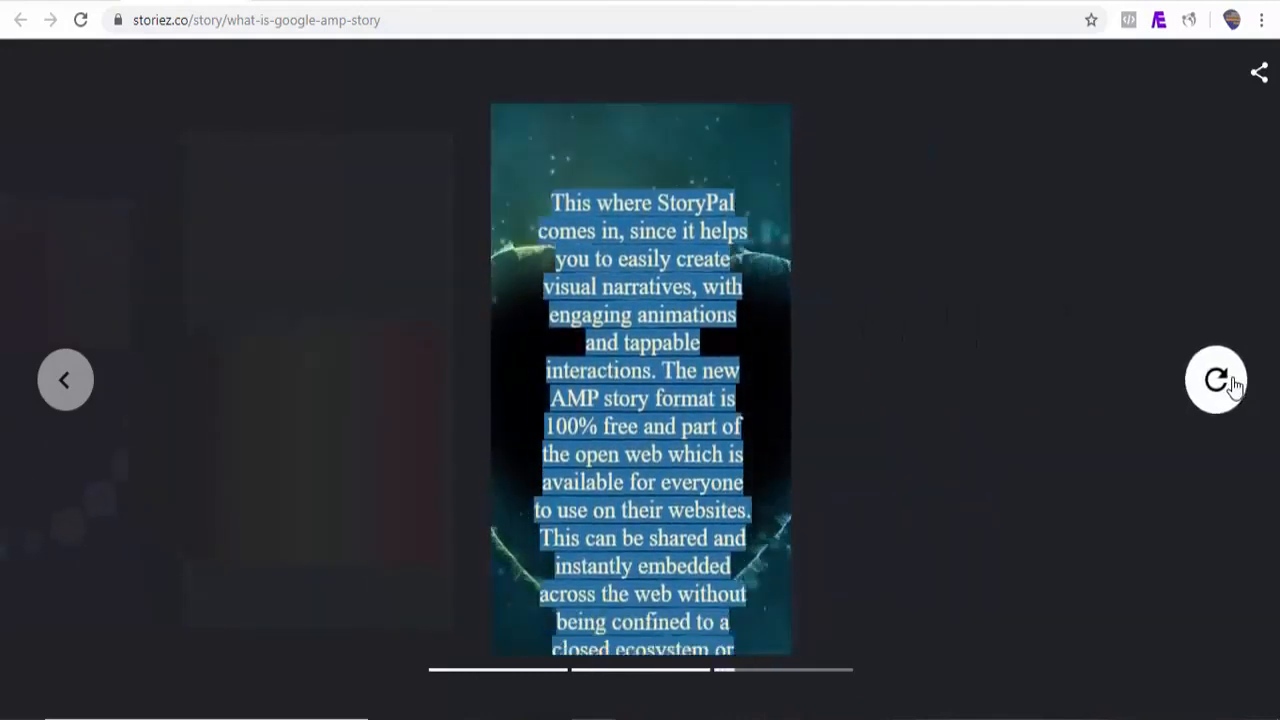
left_click(1217, 380)
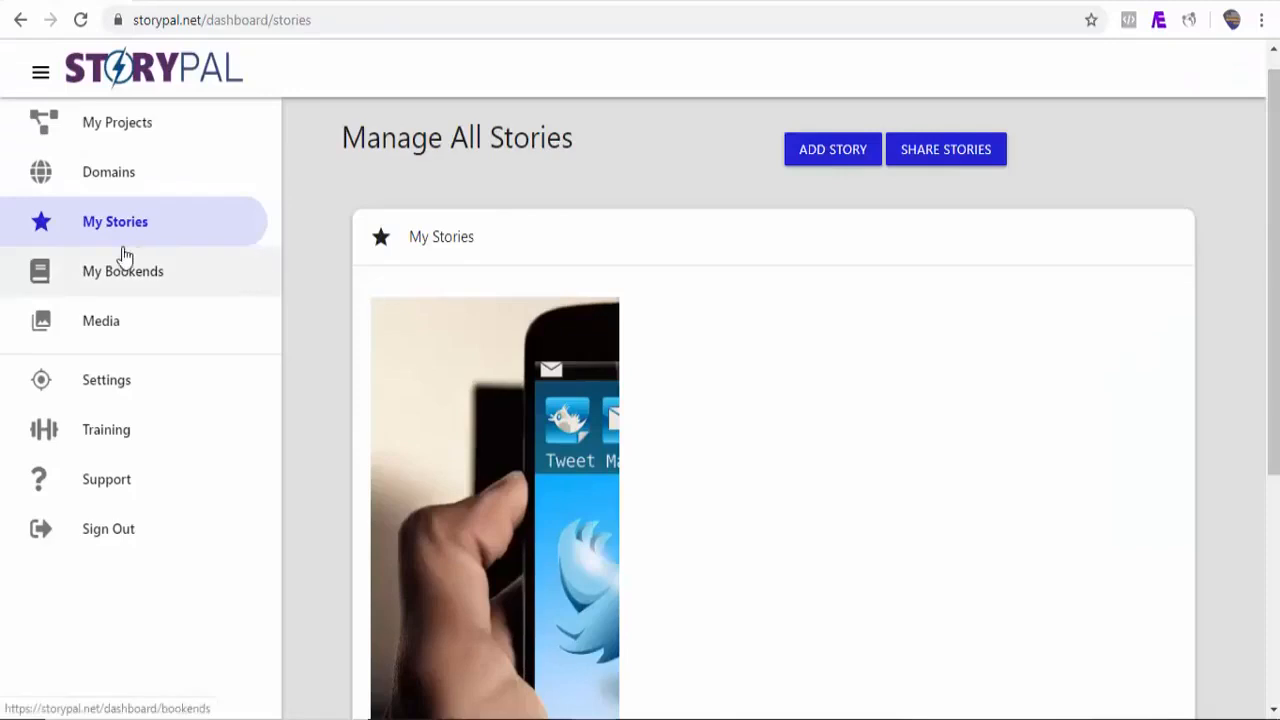
Step: Start a new story and choose a website as the source for its pages
left_click(826, 150)
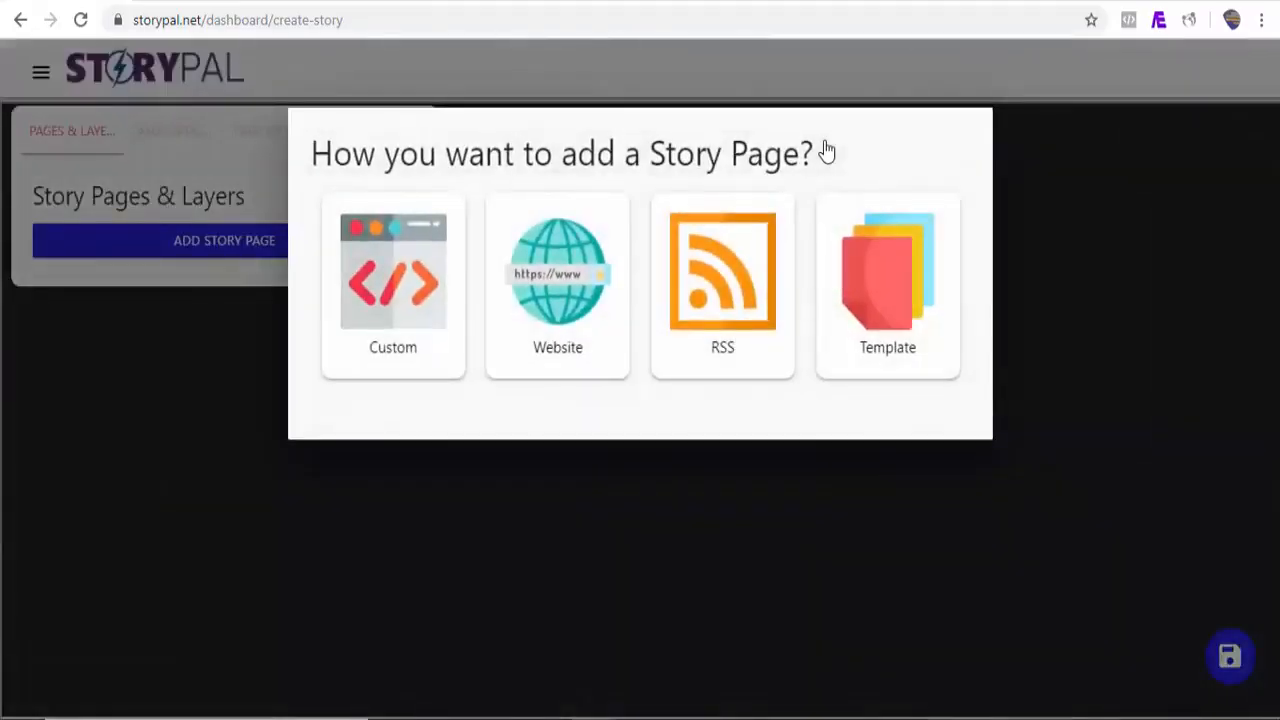
left_click(557, 305)
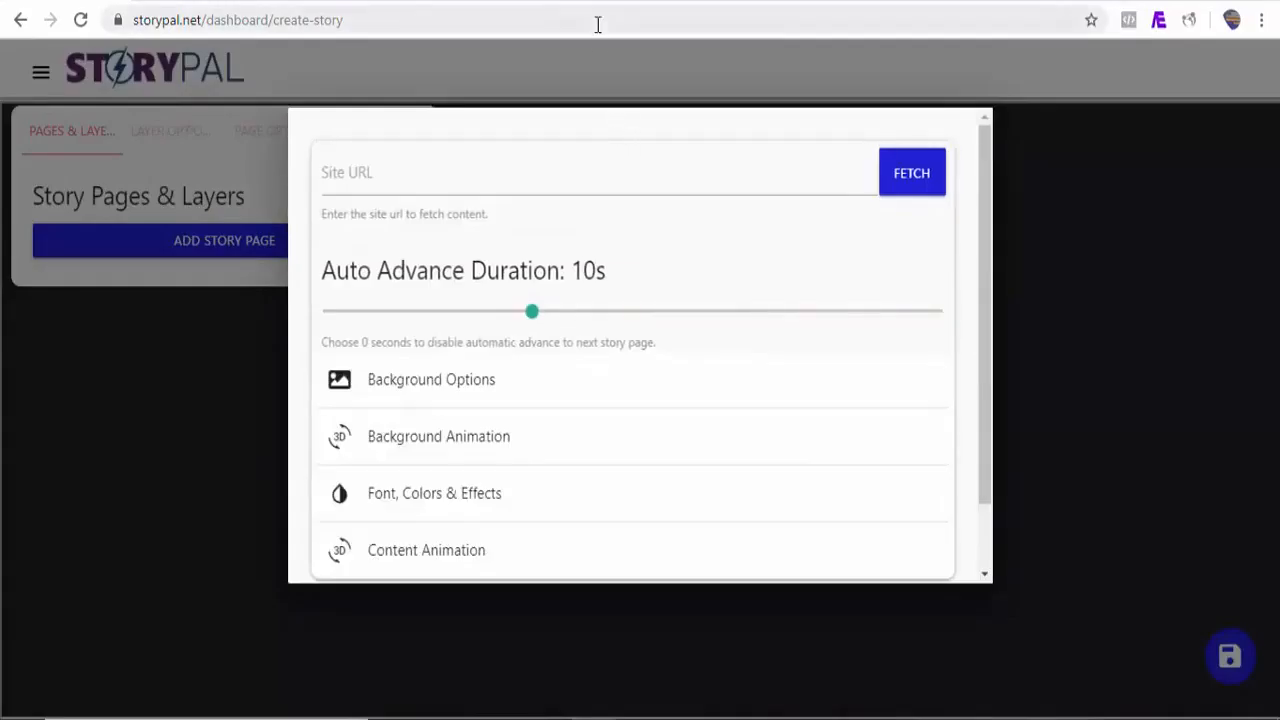
Step: Copy the URL of Vanity Fair's trending "Inside the Fall of WeWork" article and enter it as the site URL in StoryPal
left_click(660, 1)
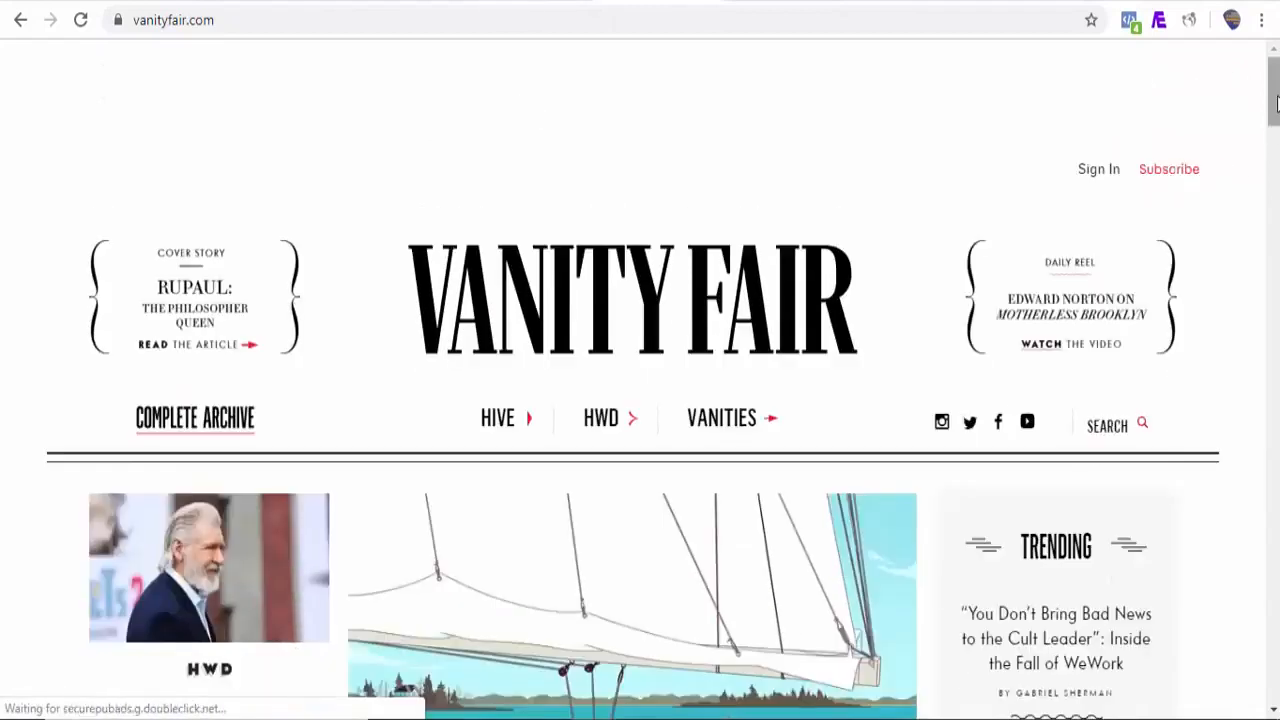
scroll(1057, 400, "down", 5)
left_click(1057, 250)
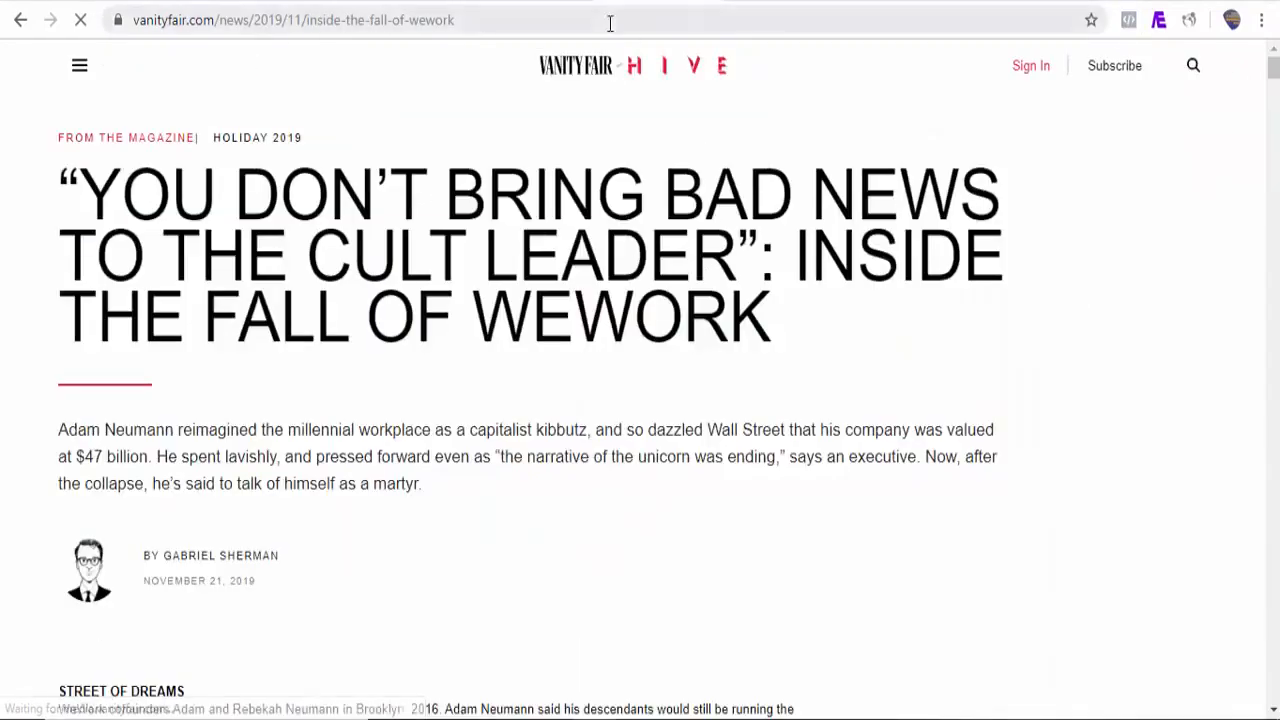
left_click(478, 25)
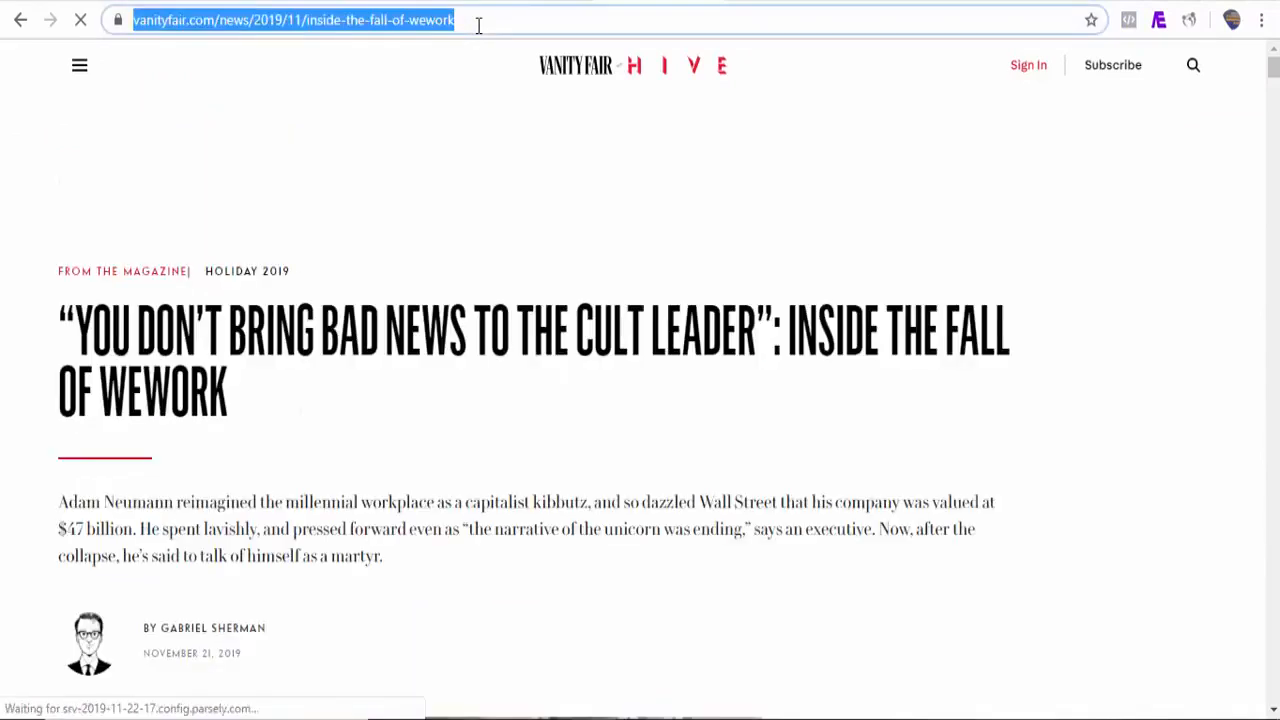
right_click(478, 25)
left_click(518, 139)
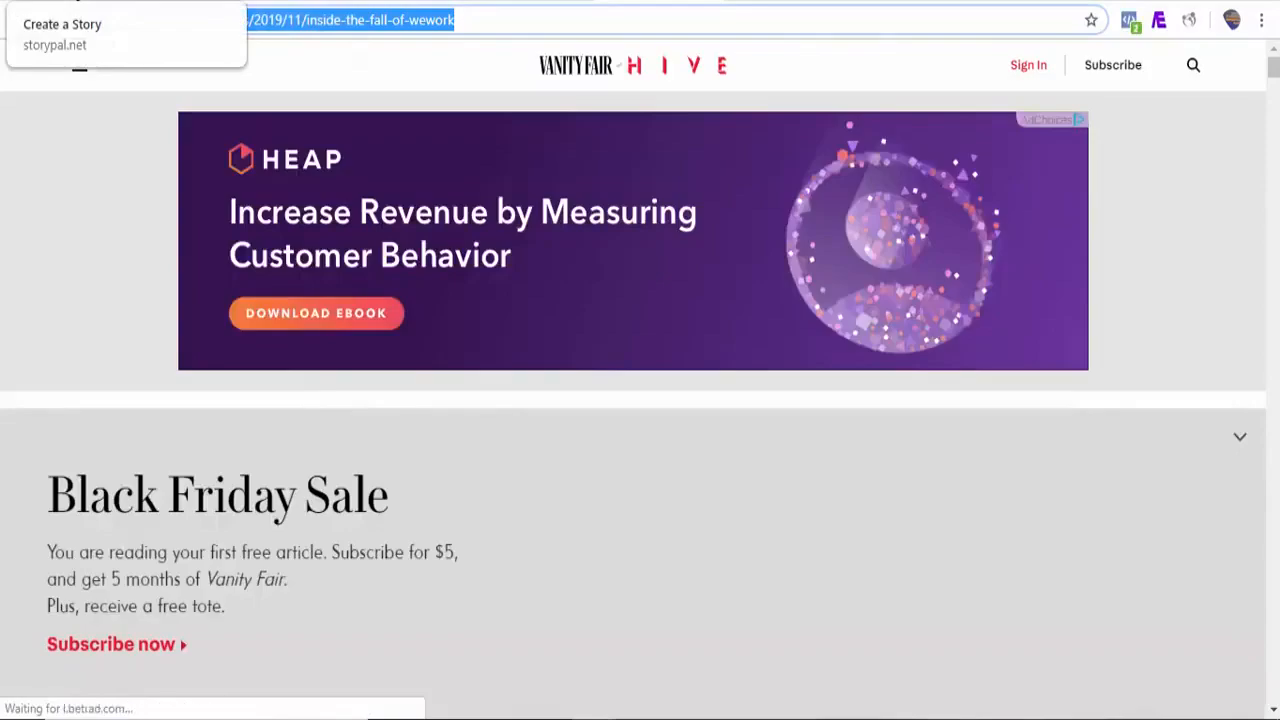
left_click(172, 6)
left_click(427, 176)
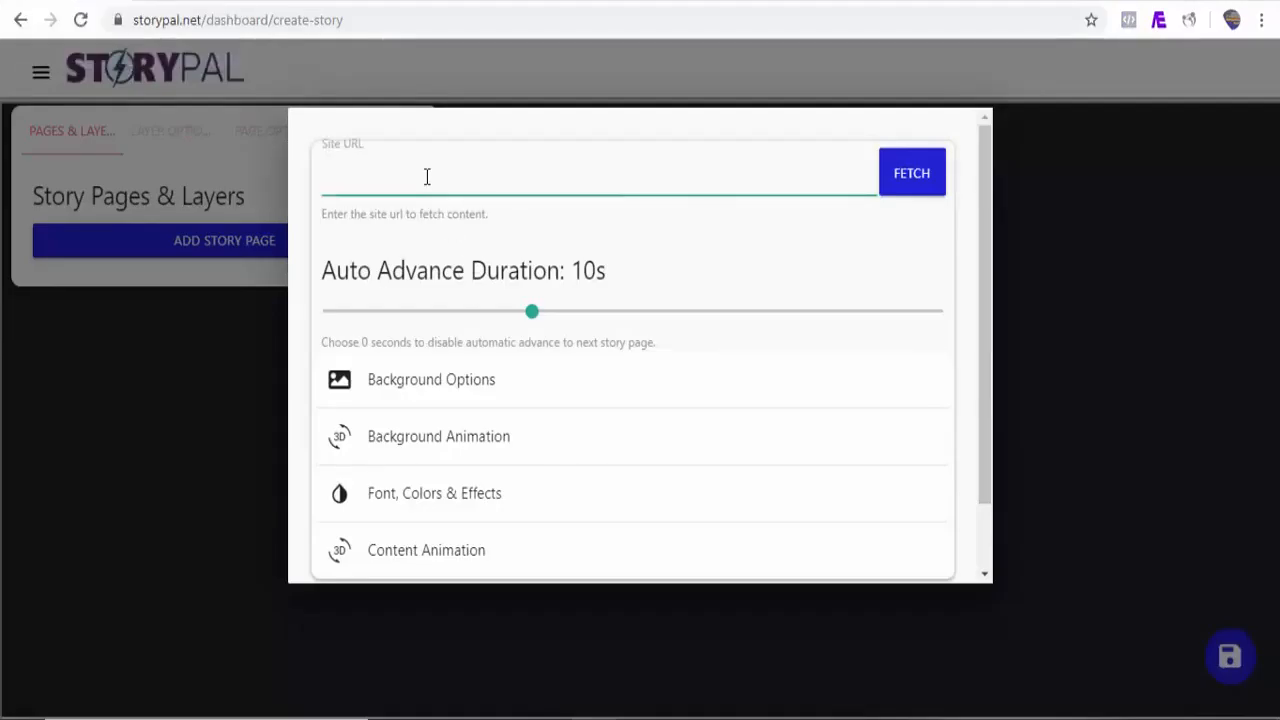
key("ctrl+v")
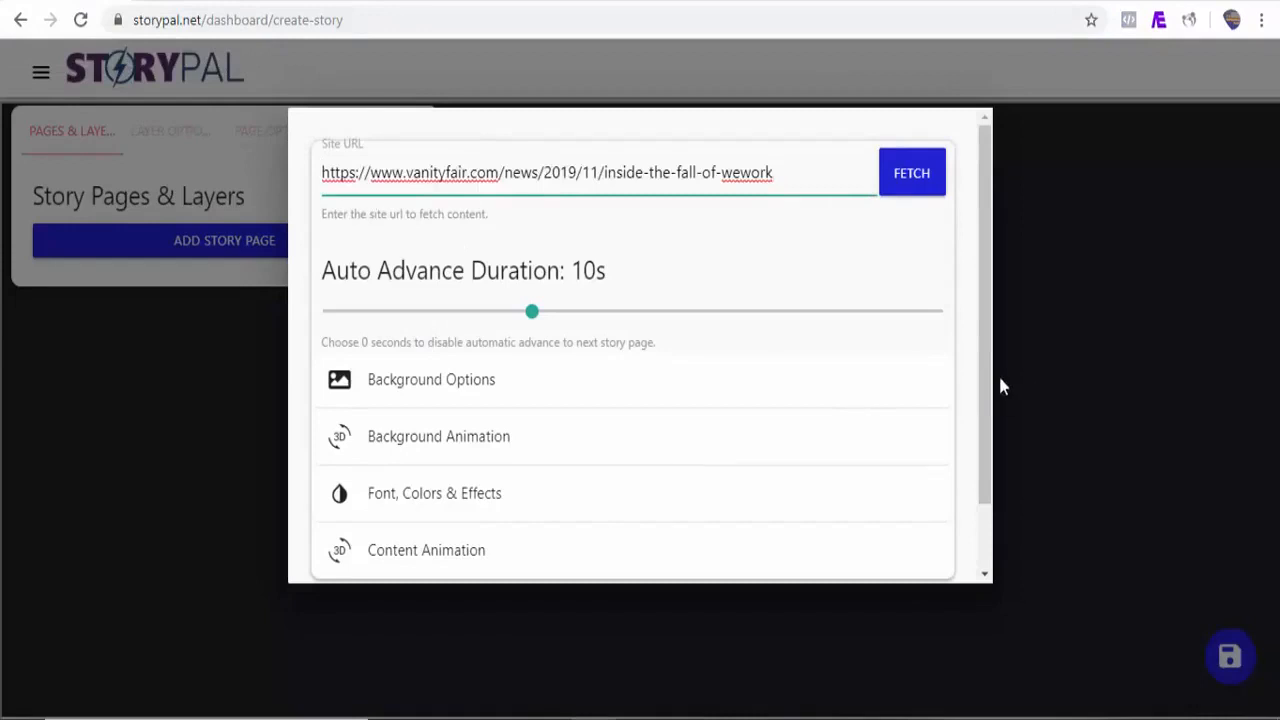
Step: Set the background animation of the website-based story pages to Drop
left_click_drag(991, 386, 986, 434)
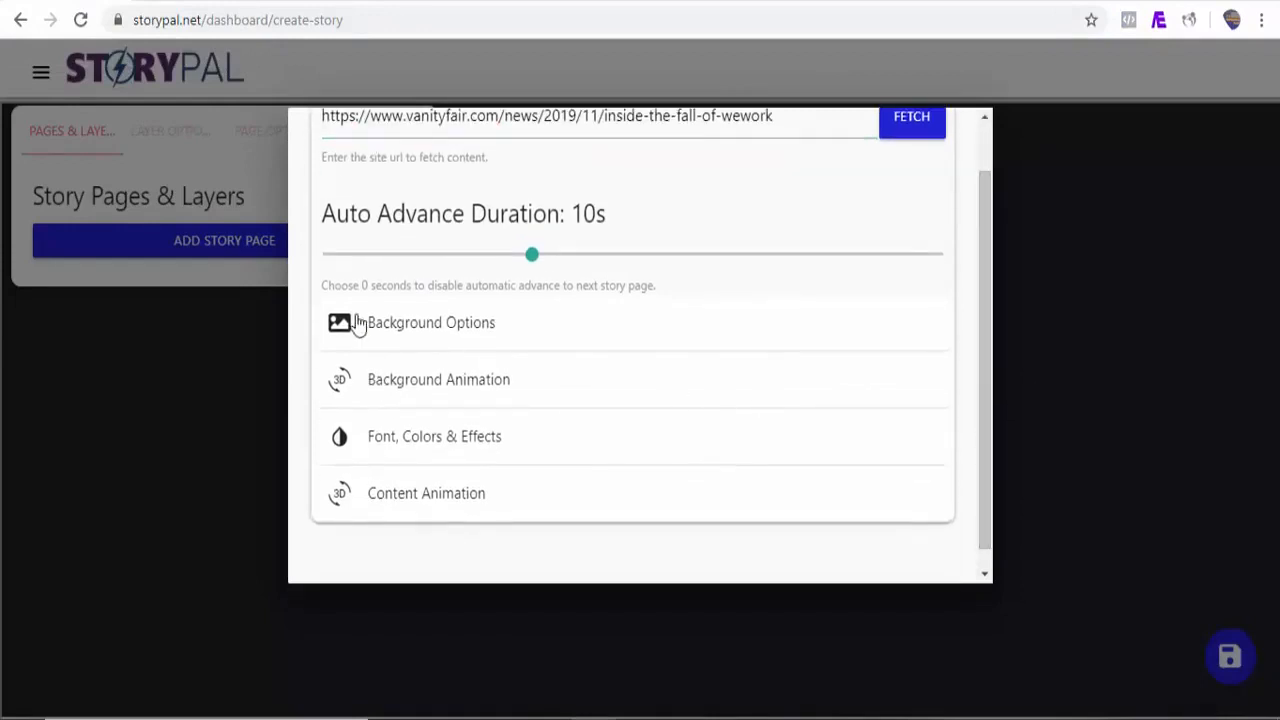
left_click(476, 322)
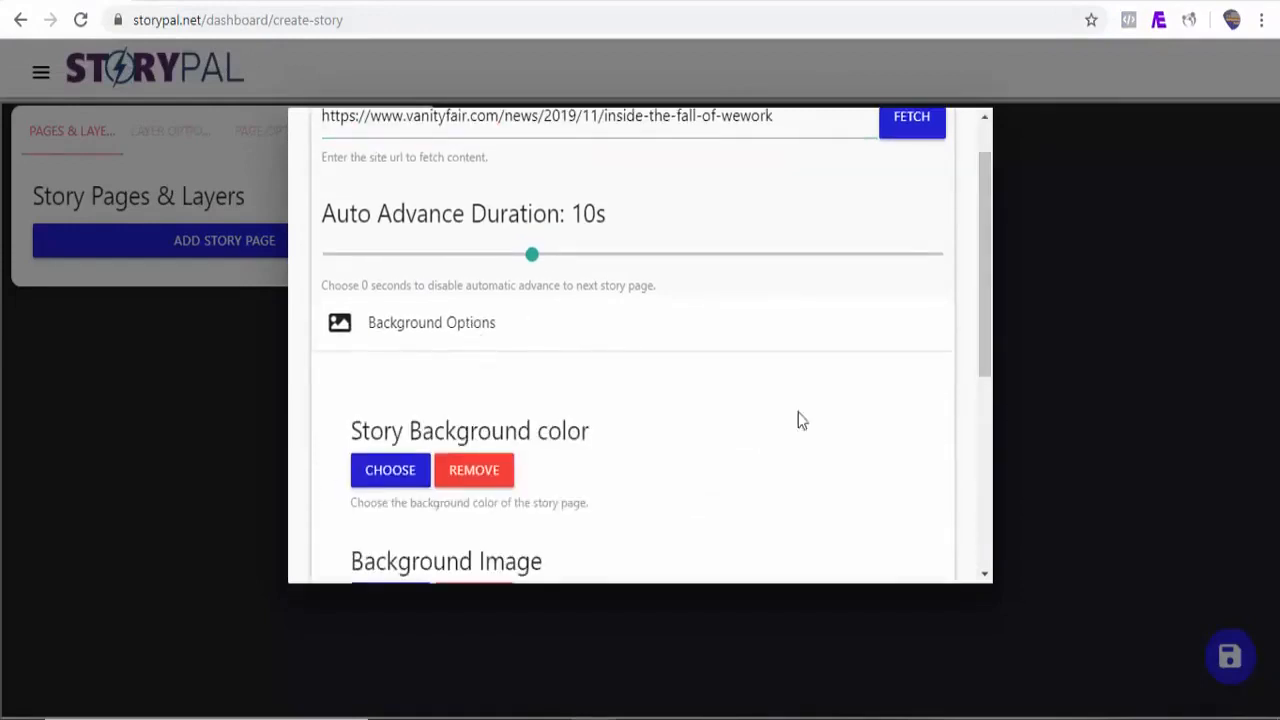
left_click(462, 326)
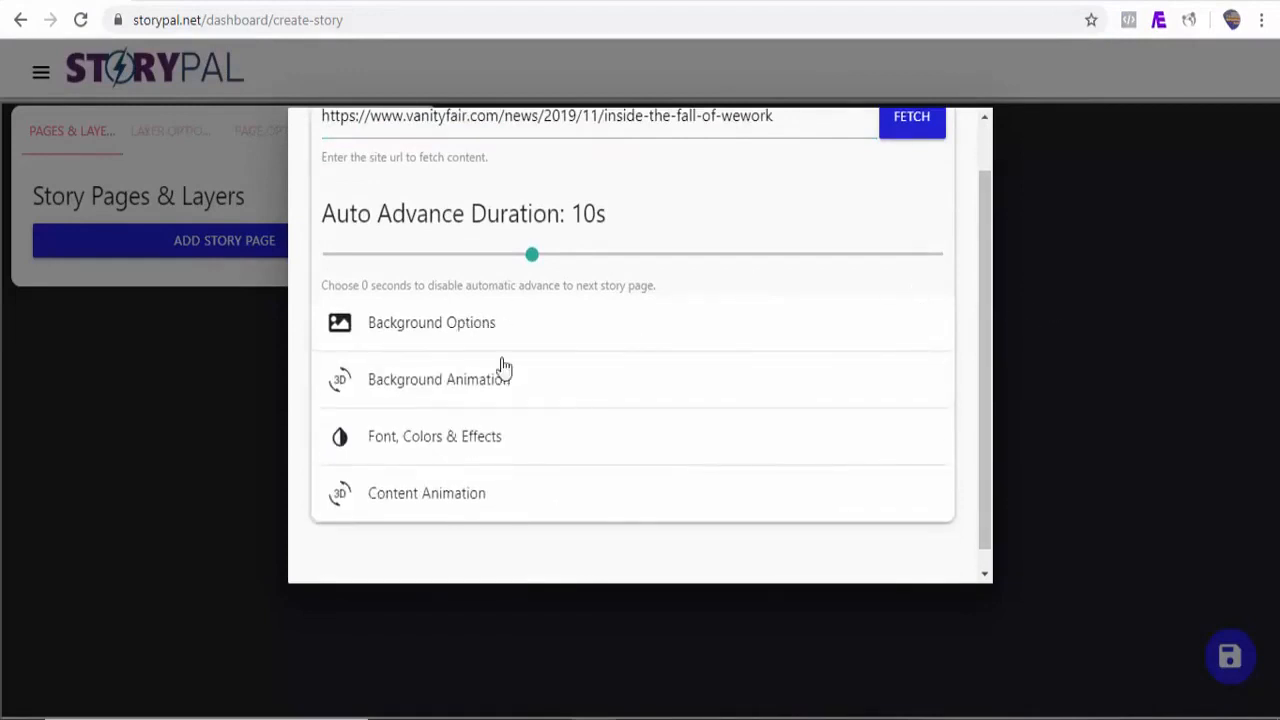
left_click(445, 380)
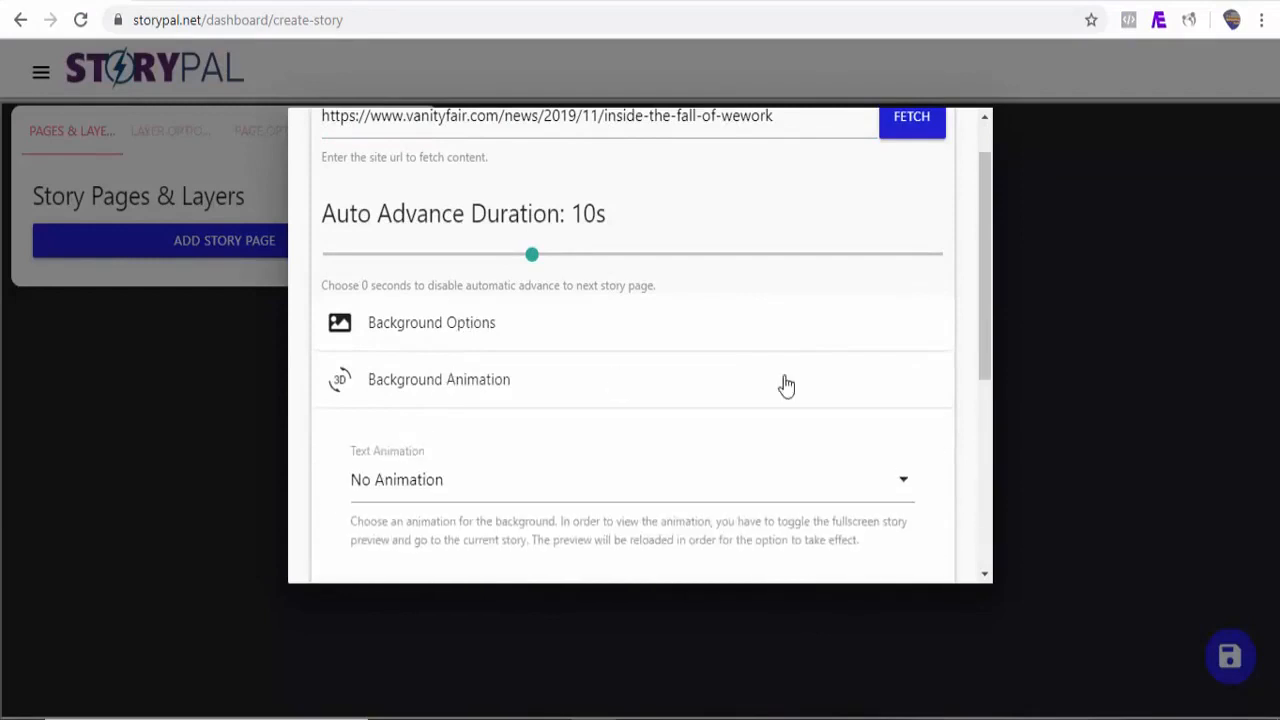
scroll(991, 337, "down", 1)
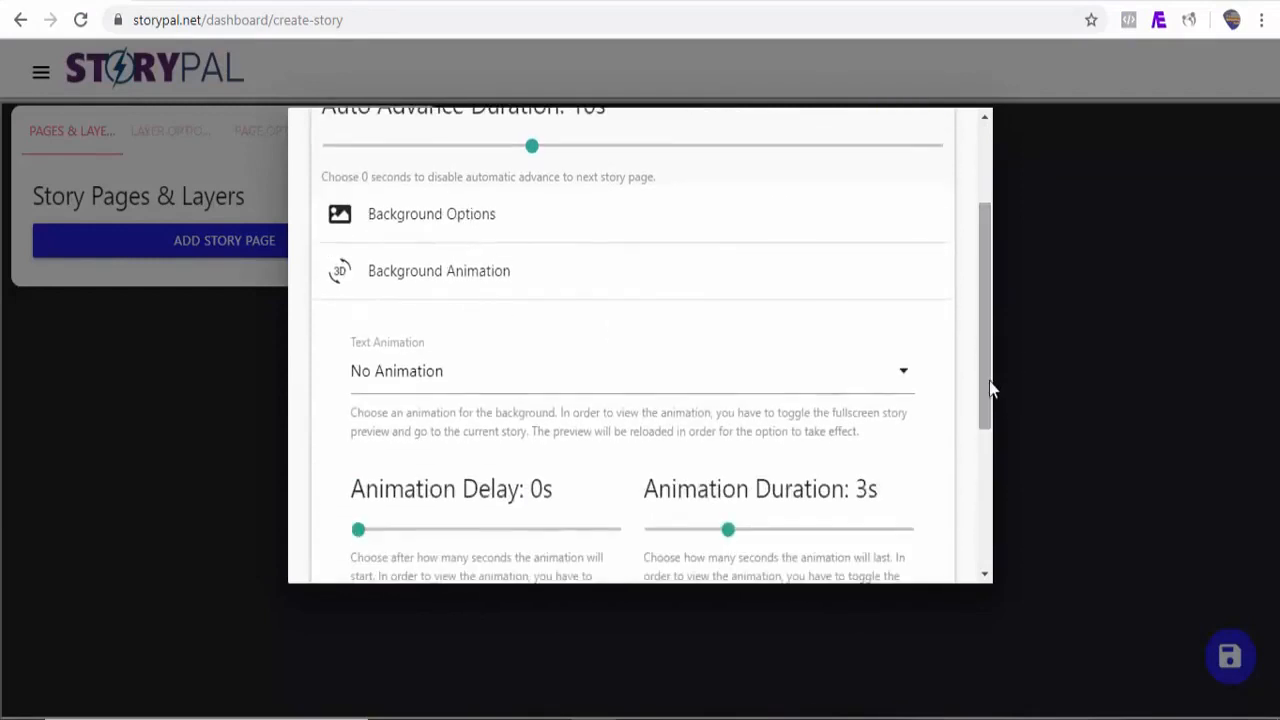
left_click(806, 381)
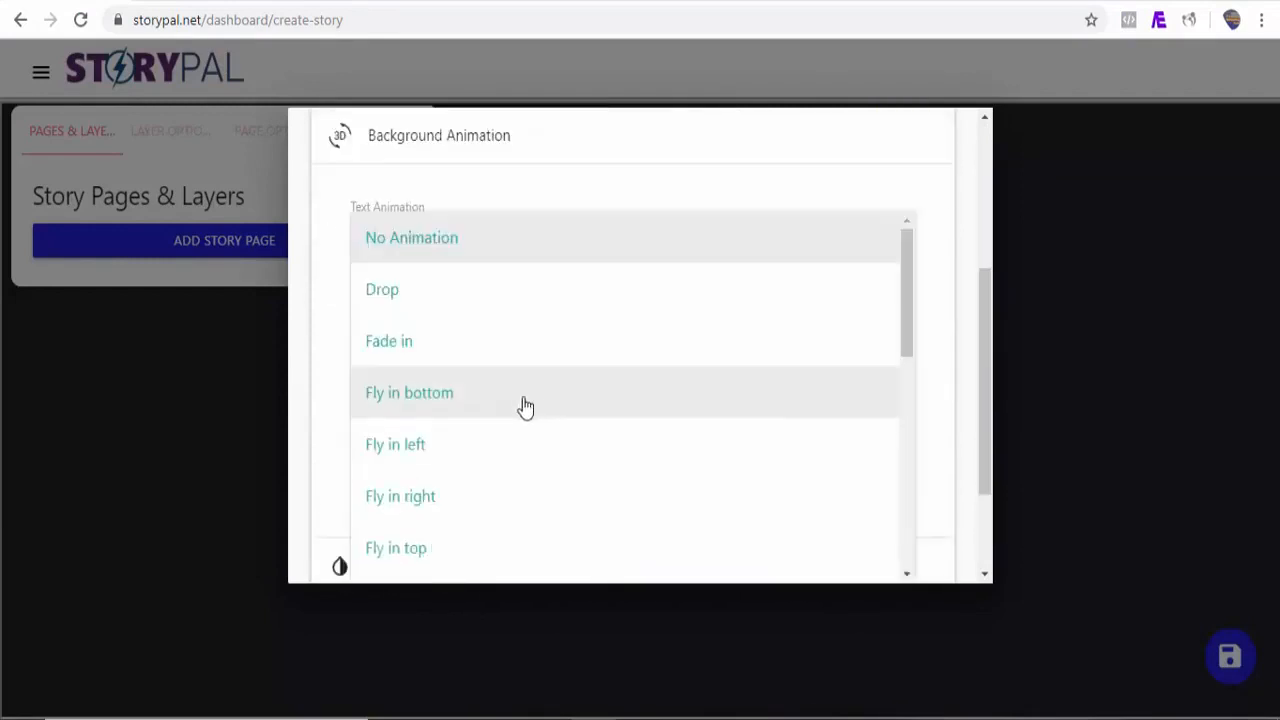
left_click(418, 298)
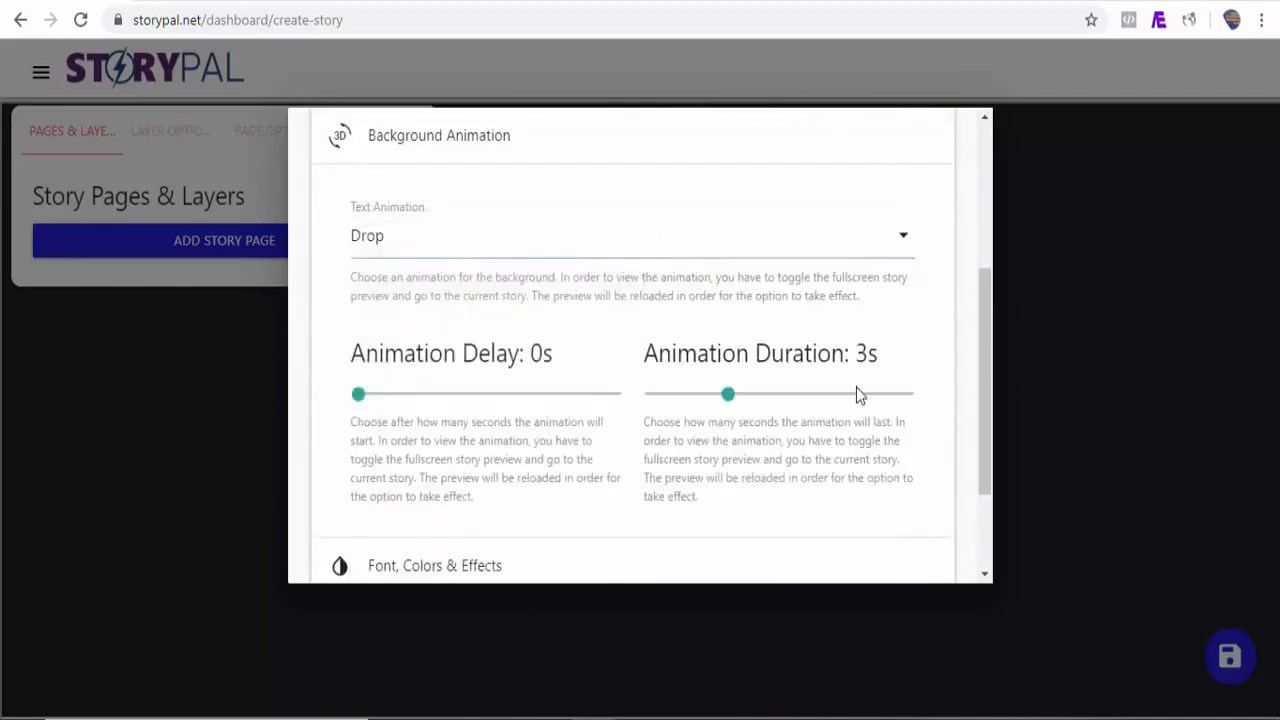
Step: Set the fetched content's animation to Fly in right with a delay of 1.1 s
left_click_drag(980, 339, 986, 437)
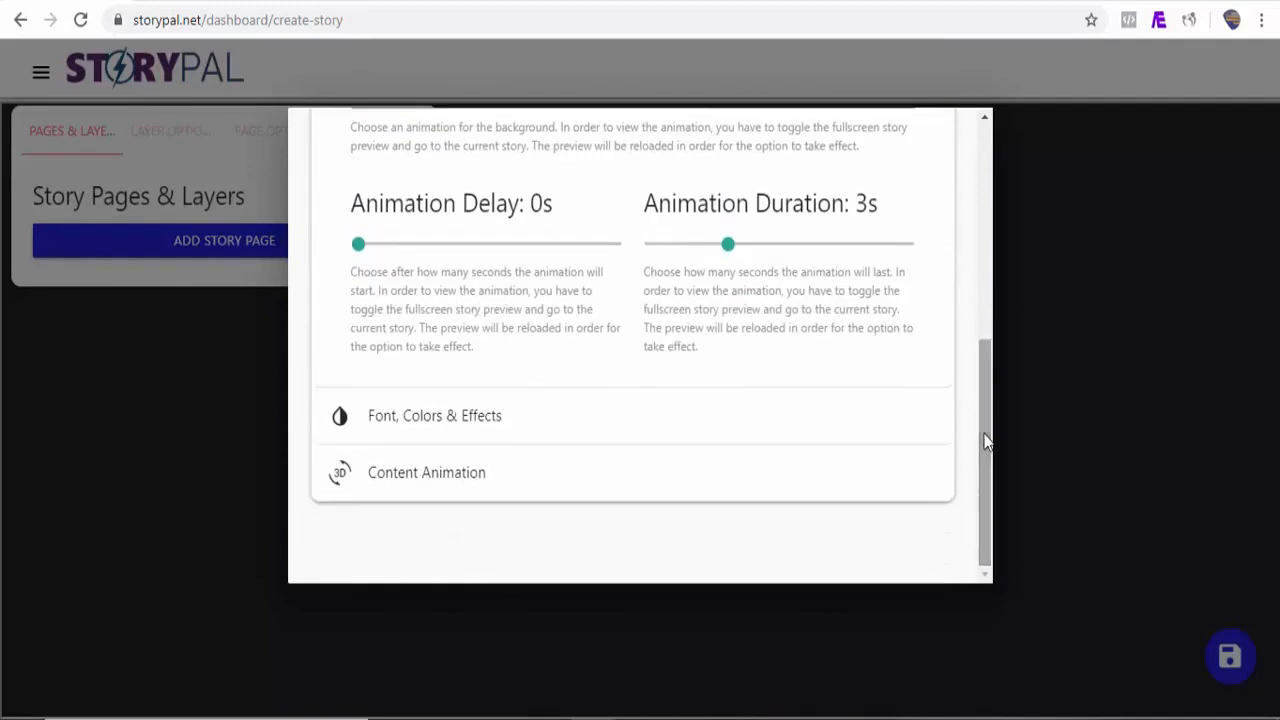
left_click(486, 430)
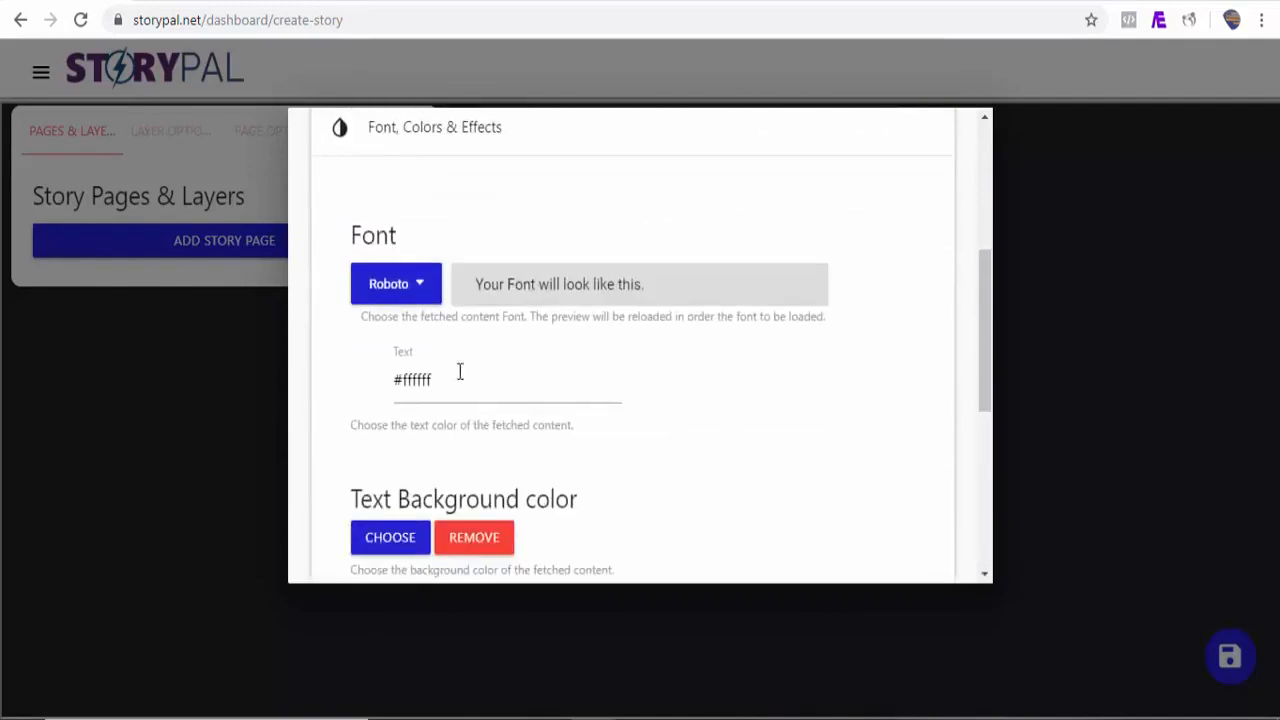
left_click_drag(981, 390, 984, 538)
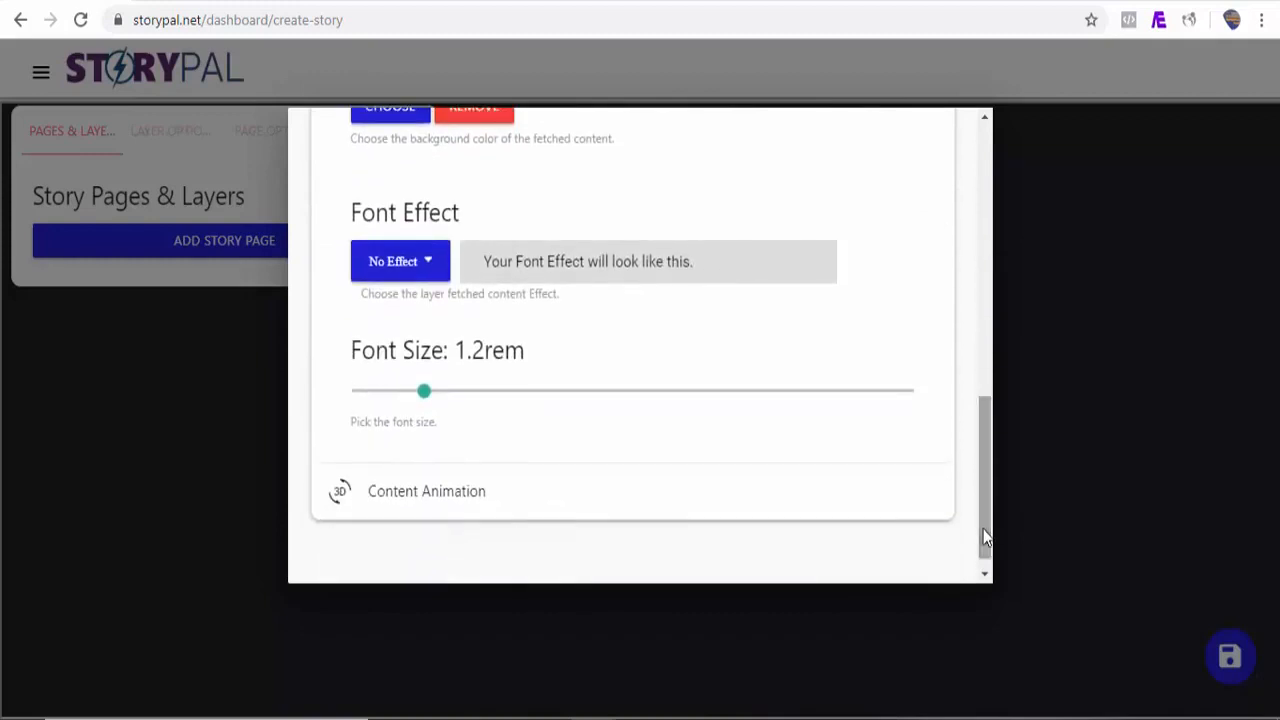
left_click(438, 500)
left_click_drag(358, 398, 388, 398)
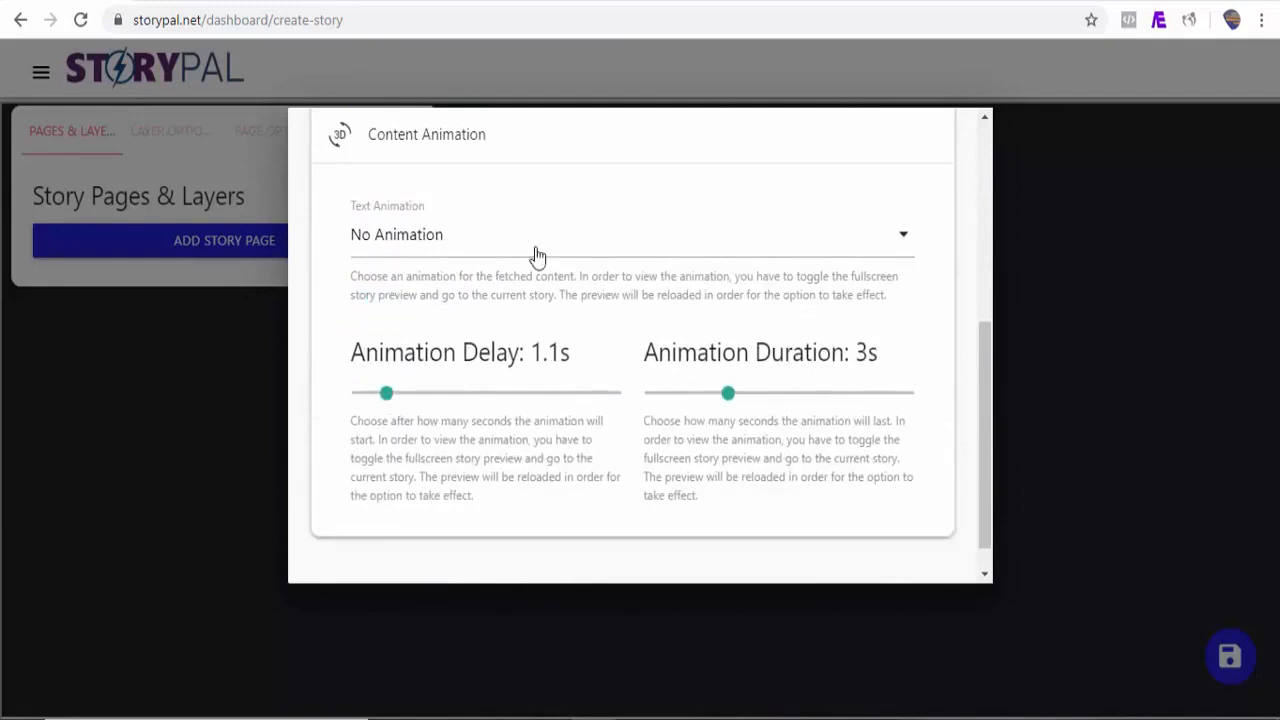
scroll(537, 255, "down", 1)
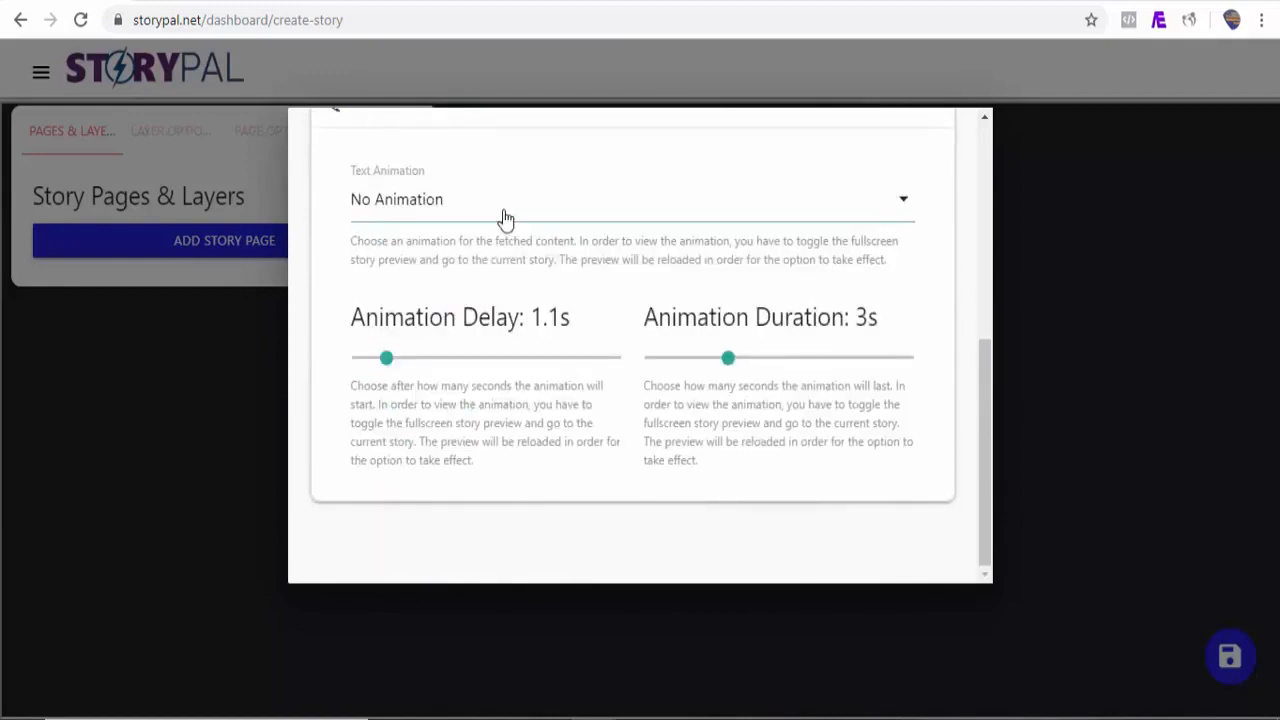
left_click(505, 219)
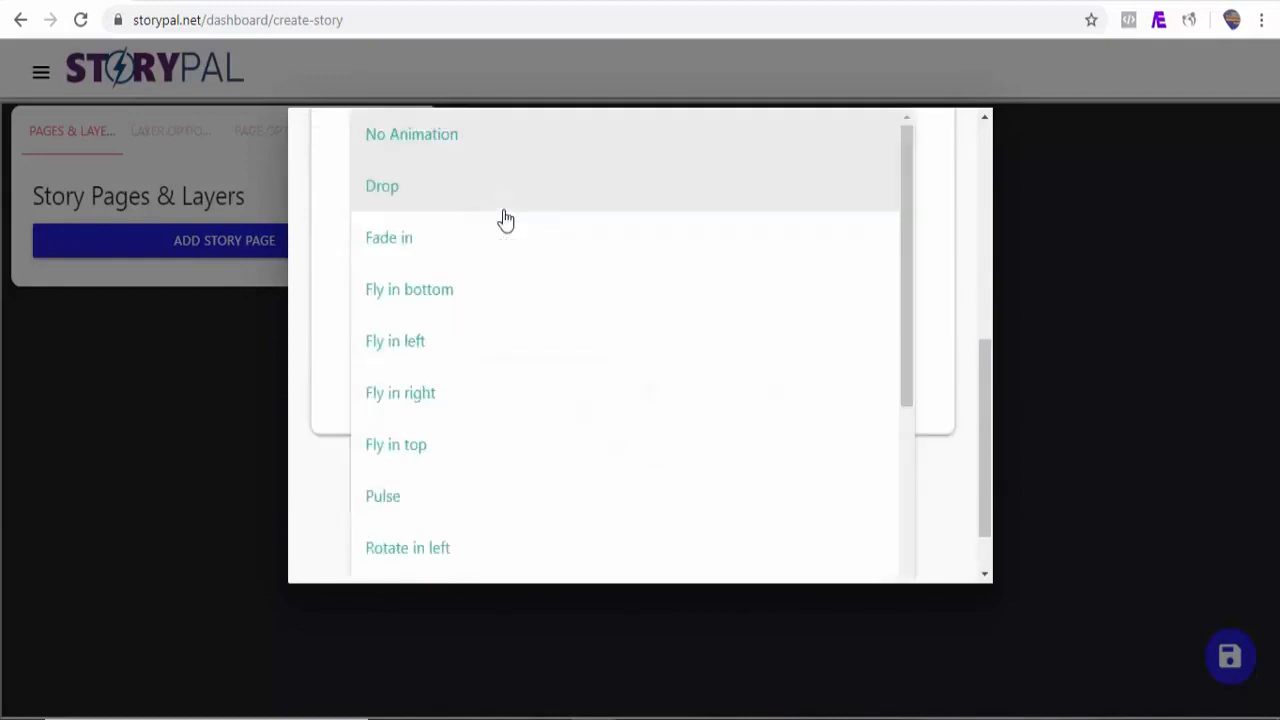
left_click(449, 415)
Step: Fetch the article's content and decline automatic story creation so pages can be added manually
left_click_drag(978, 471, 971, 206)
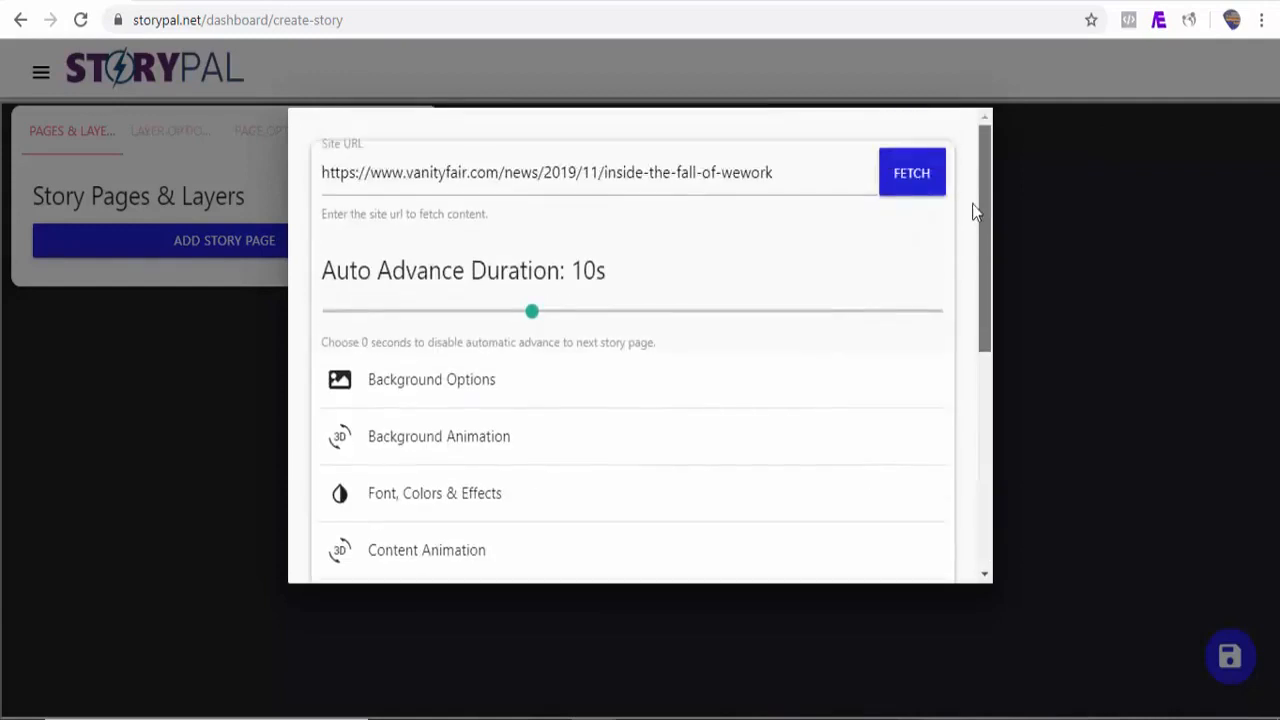
left_click(922, 175)
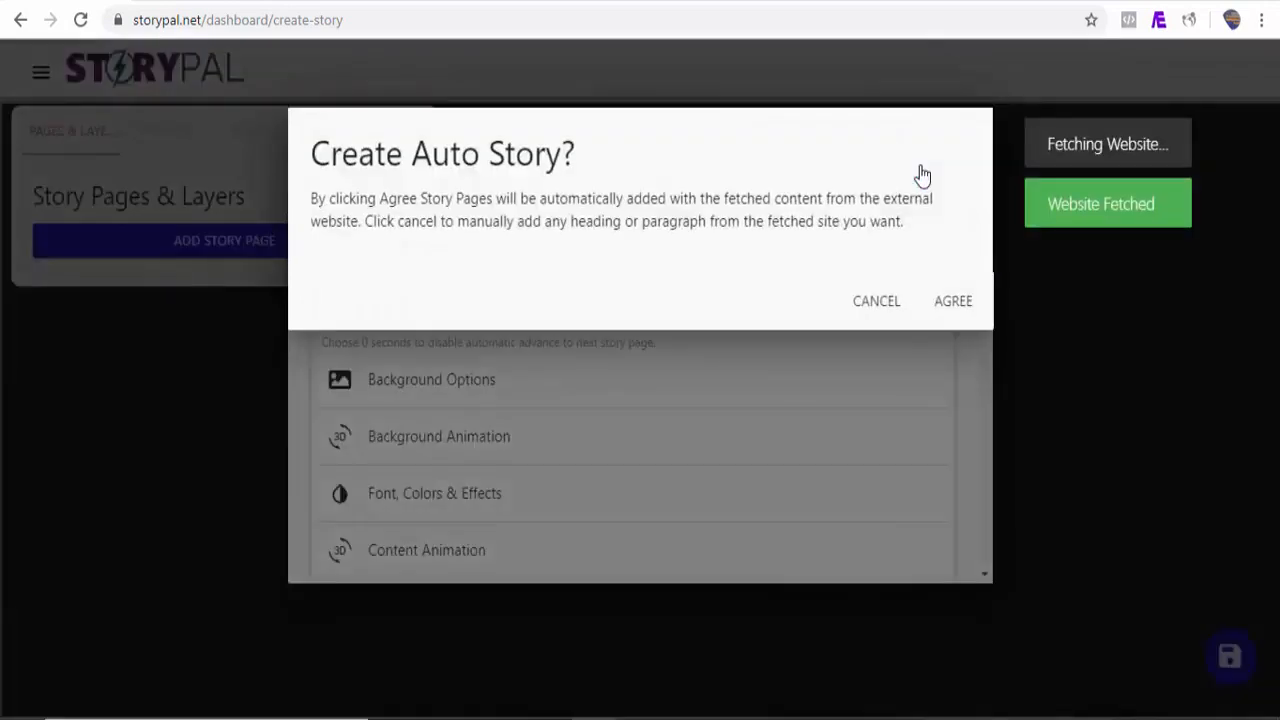
left_click(874, 306)
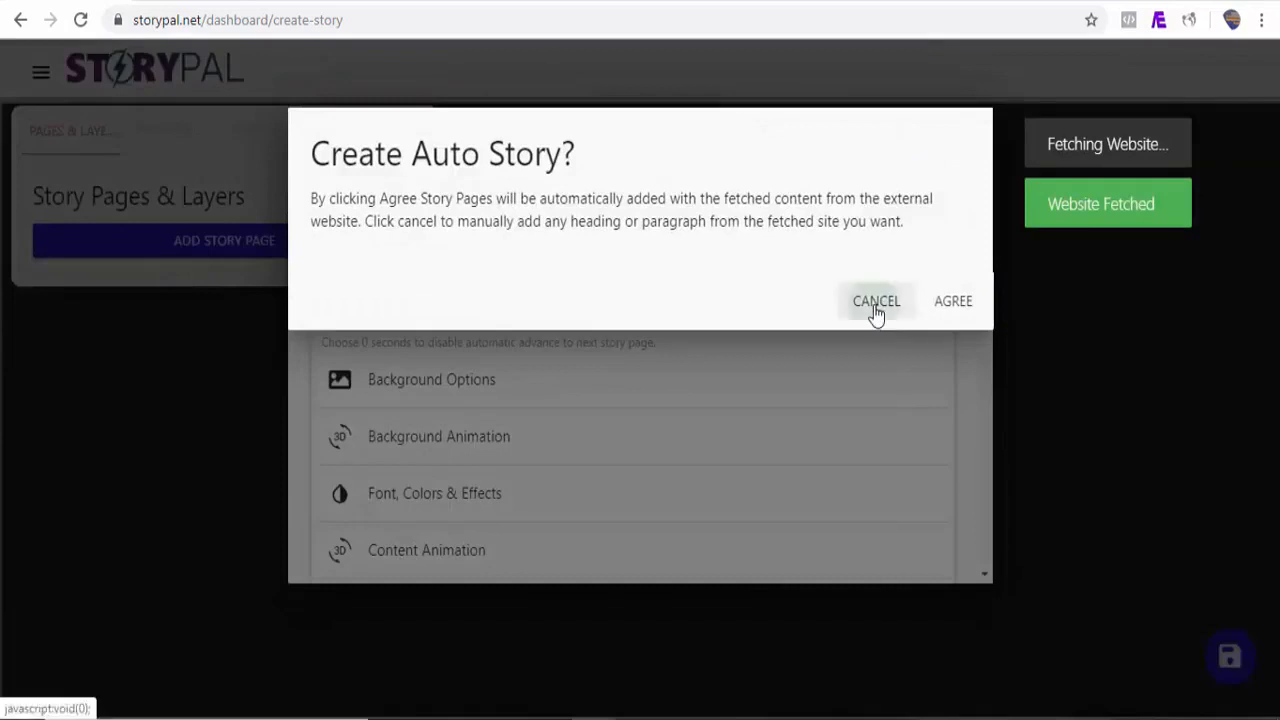
Step: Add the fetched article's heading and its first two paragraphs as separate story pages
left_click_drag(984, 137, 984, 163)
scroll(984, 163, "down", 1)
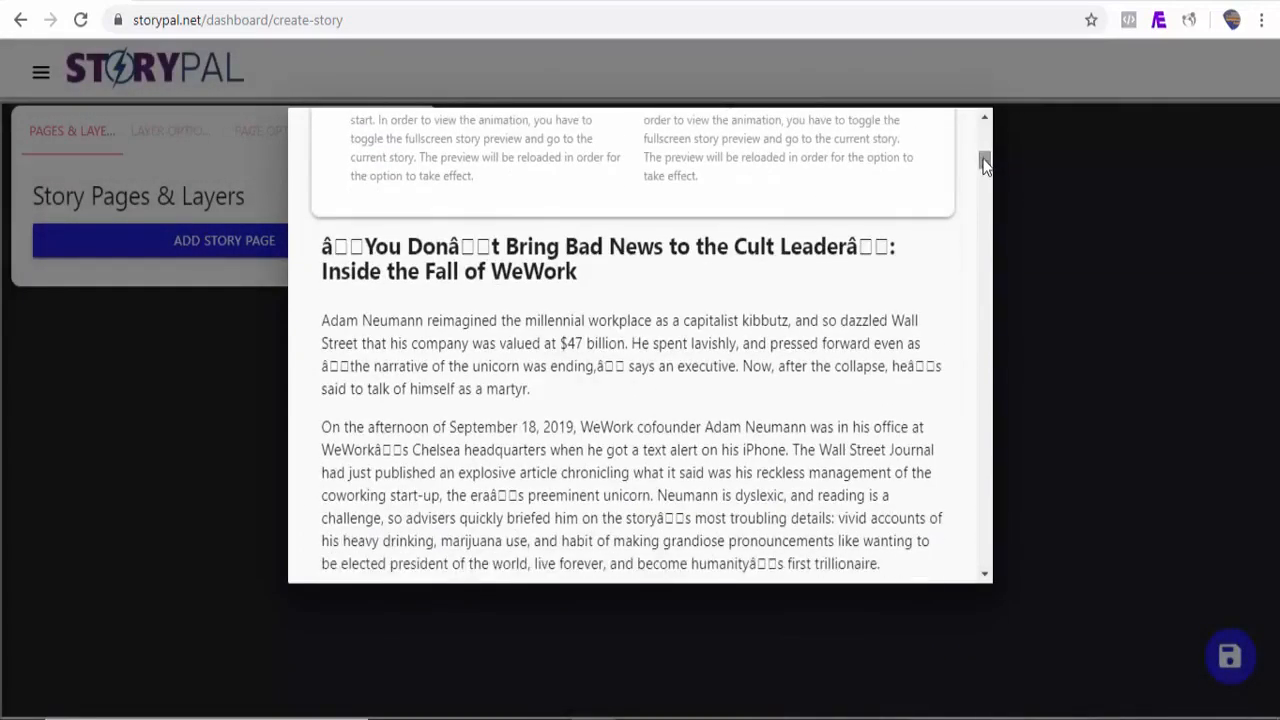
left_click(560, 268)
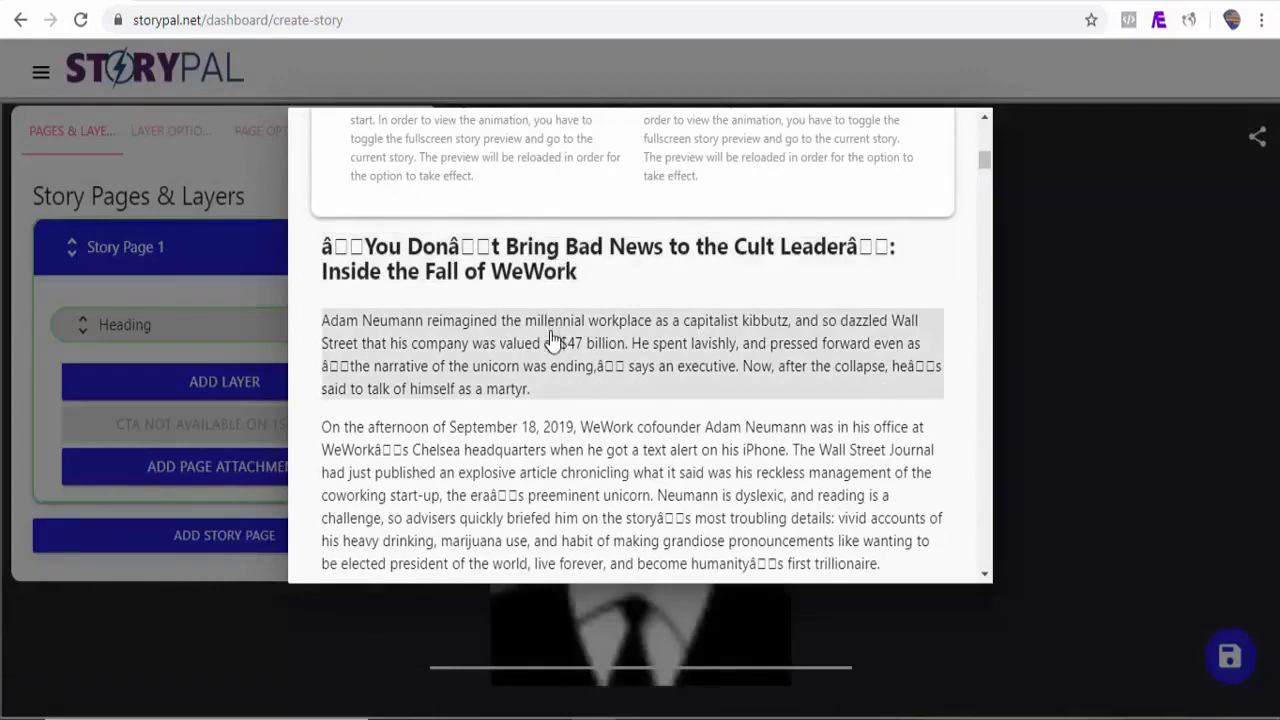
left_click(553, 340)
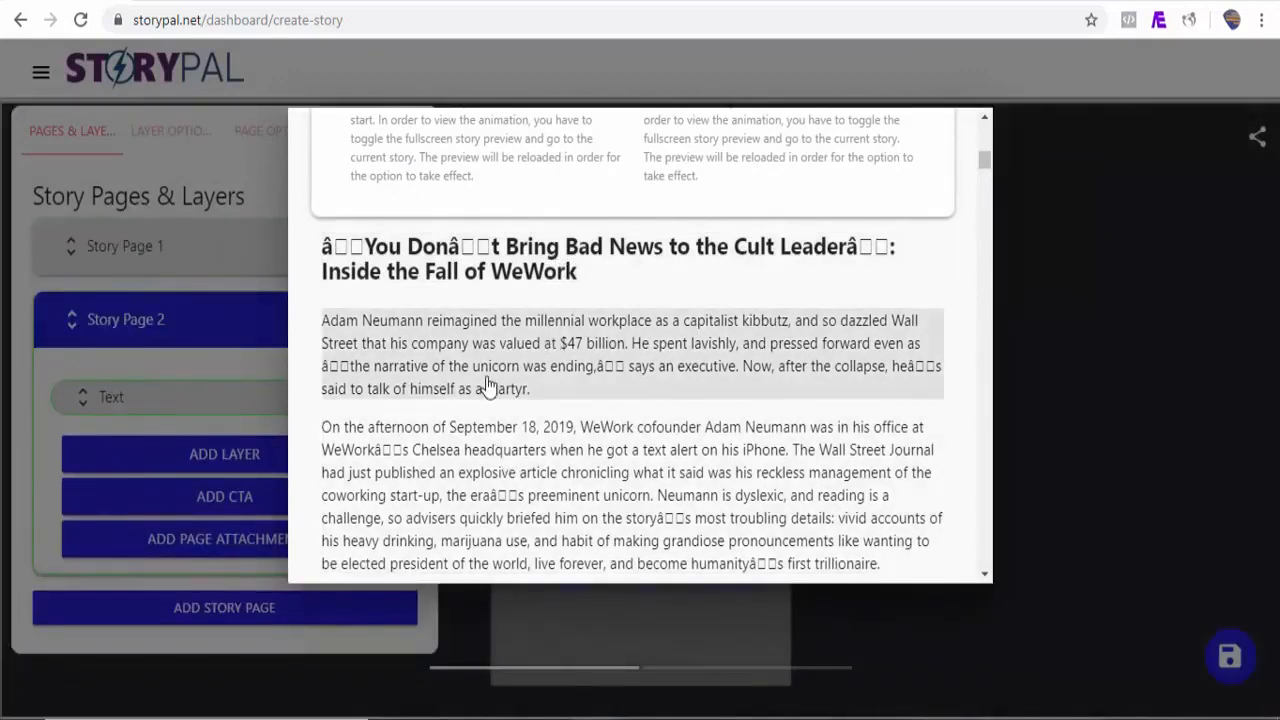
left_click(493, 455)
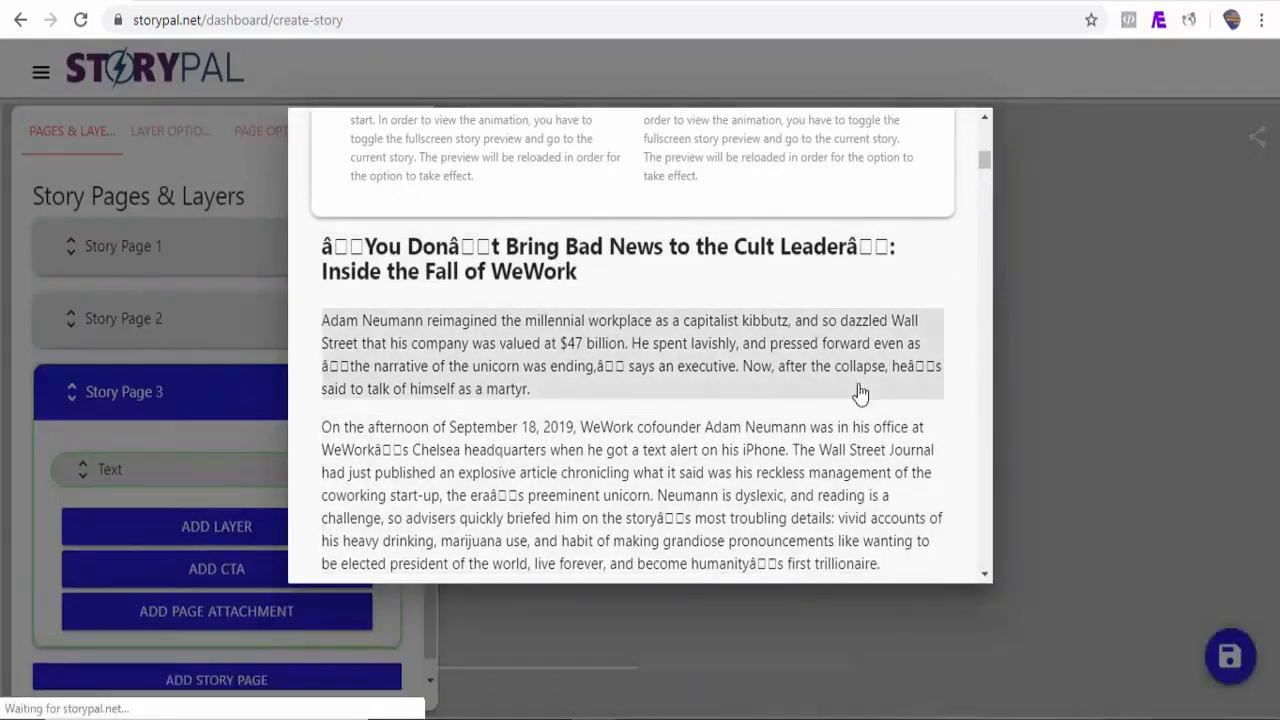
Step: Add the paragraph beginning "For an embattled CEO" as another story page and close the fetched content dialog
scroll(985, 163, "up", 1)
scroll(985, 165, "up", 2)
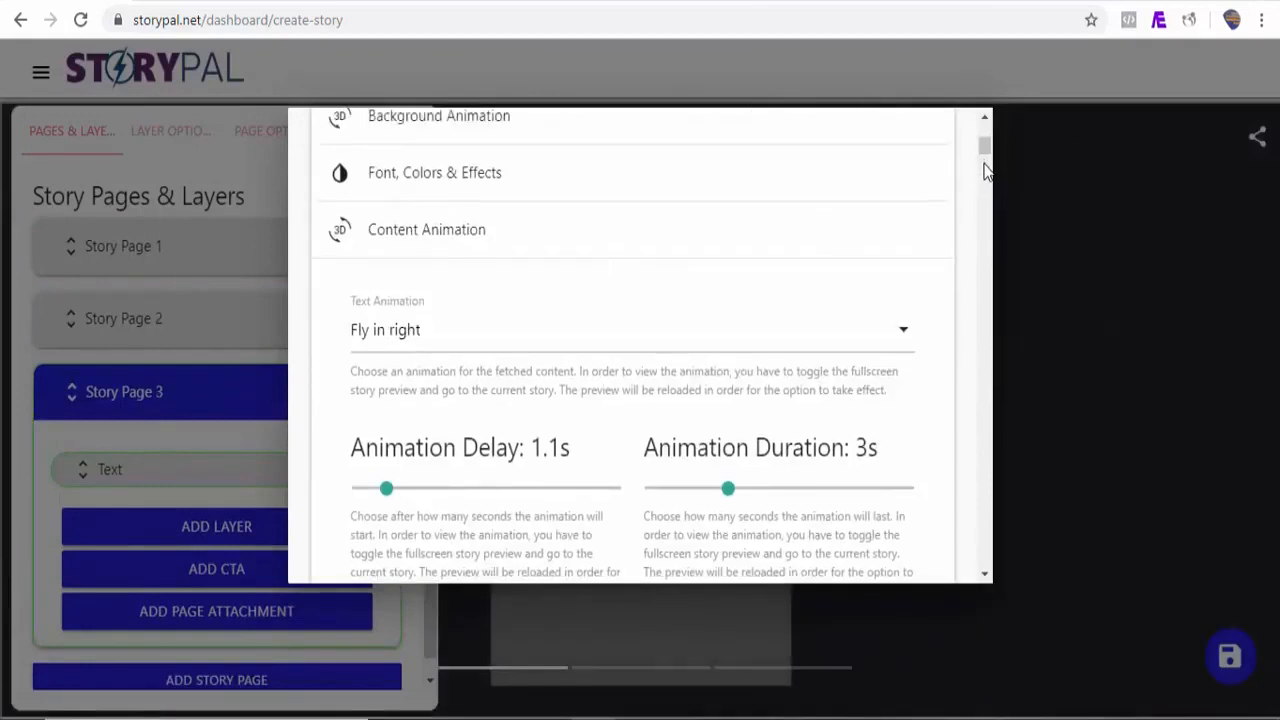
left_click_drag(985, 155, 983, 190)
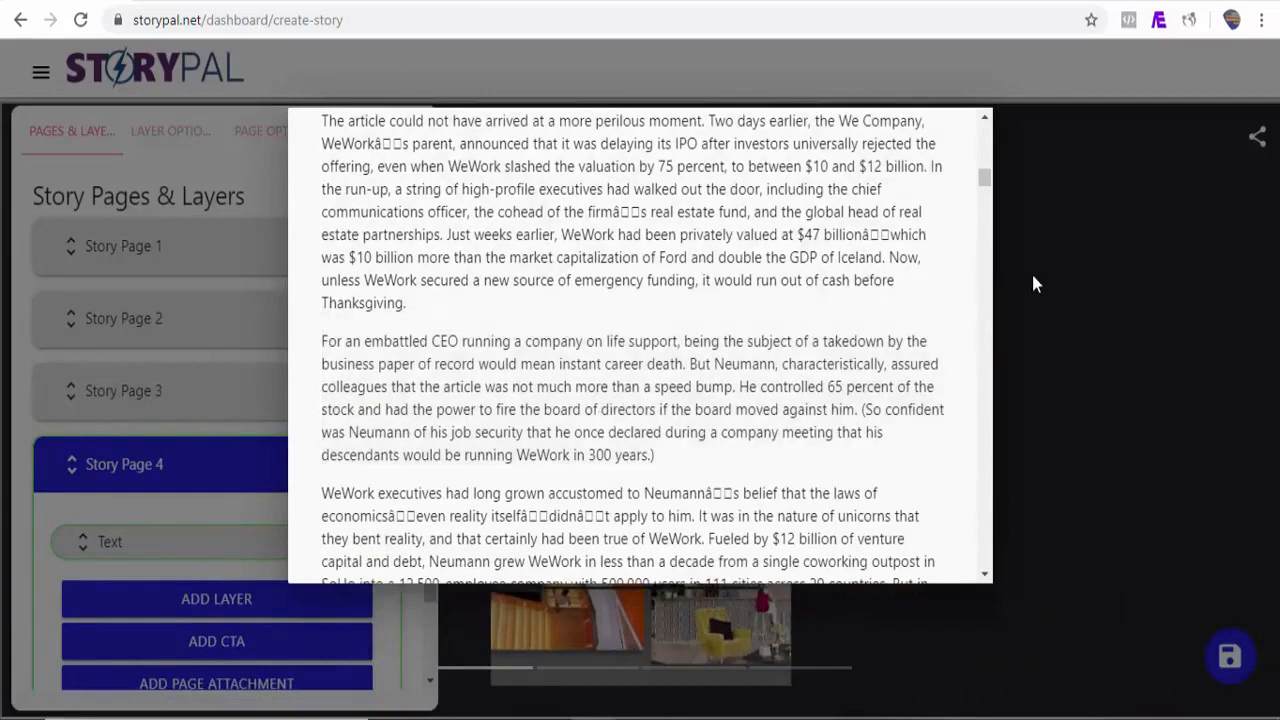
left_click(1031, 271)
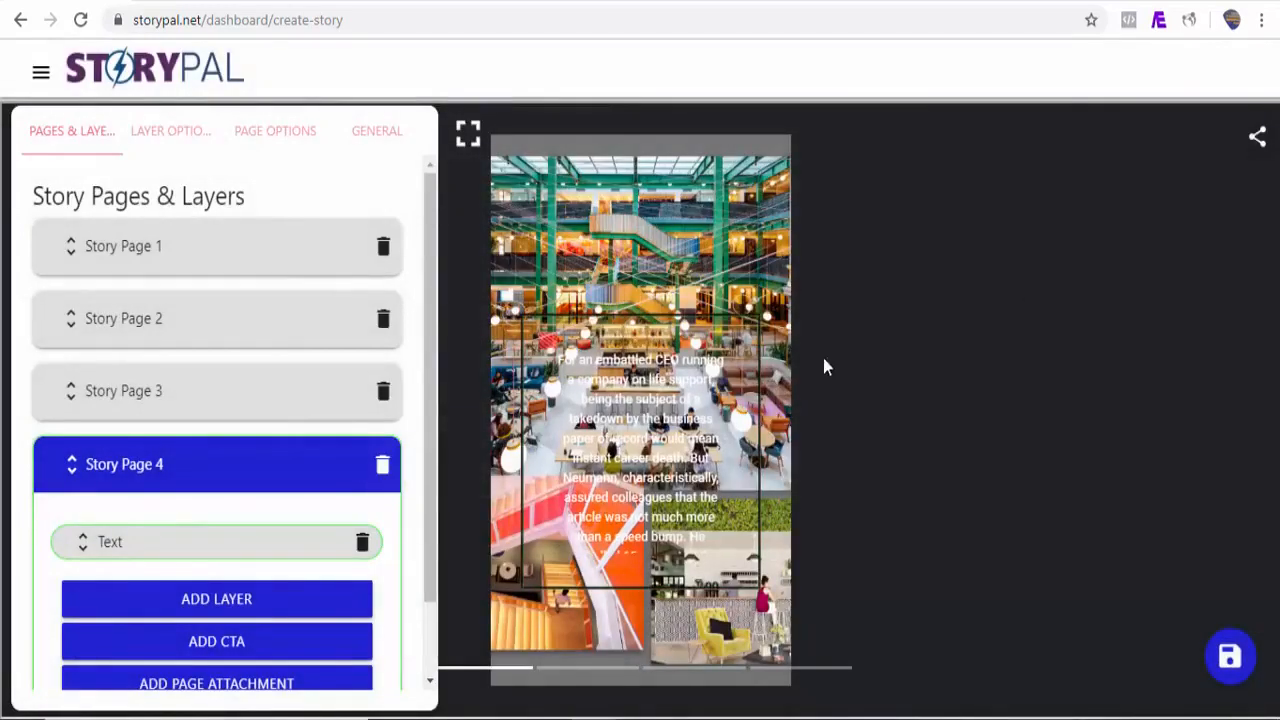
Step: Preview the story in fullscreen and go through all of its pages
left_click(469, 140)
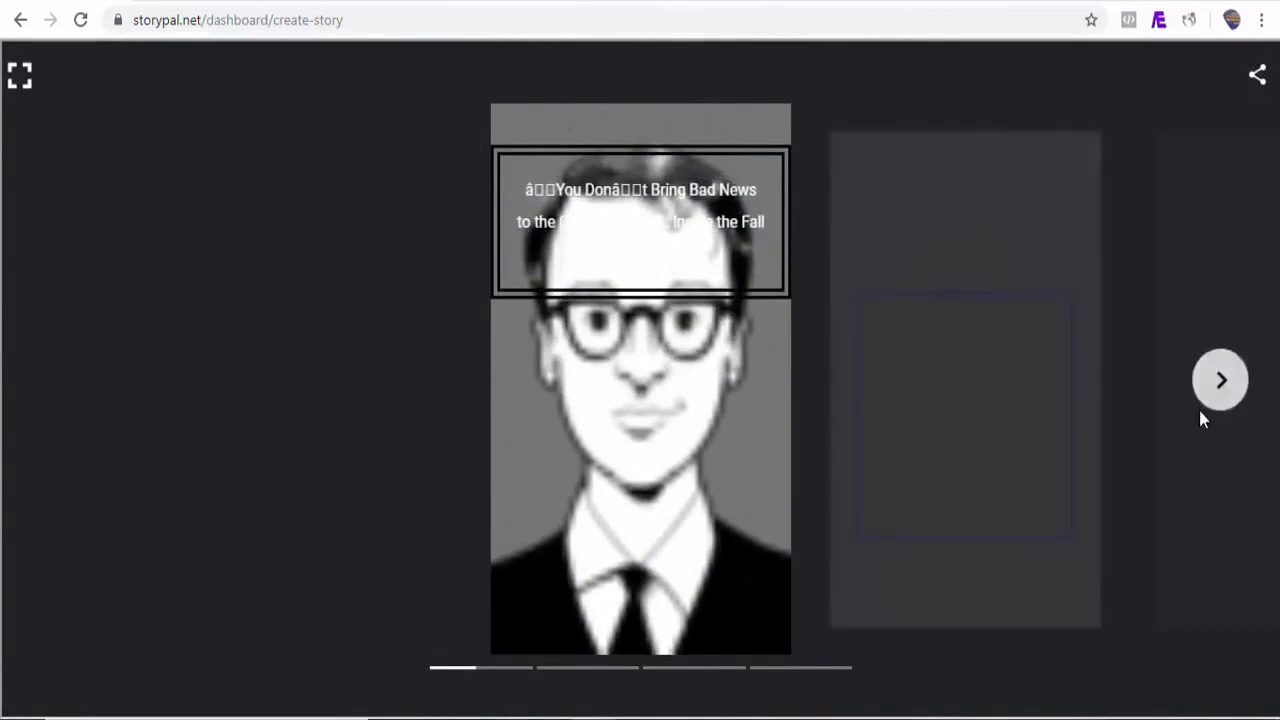
left_click(1219, 397)
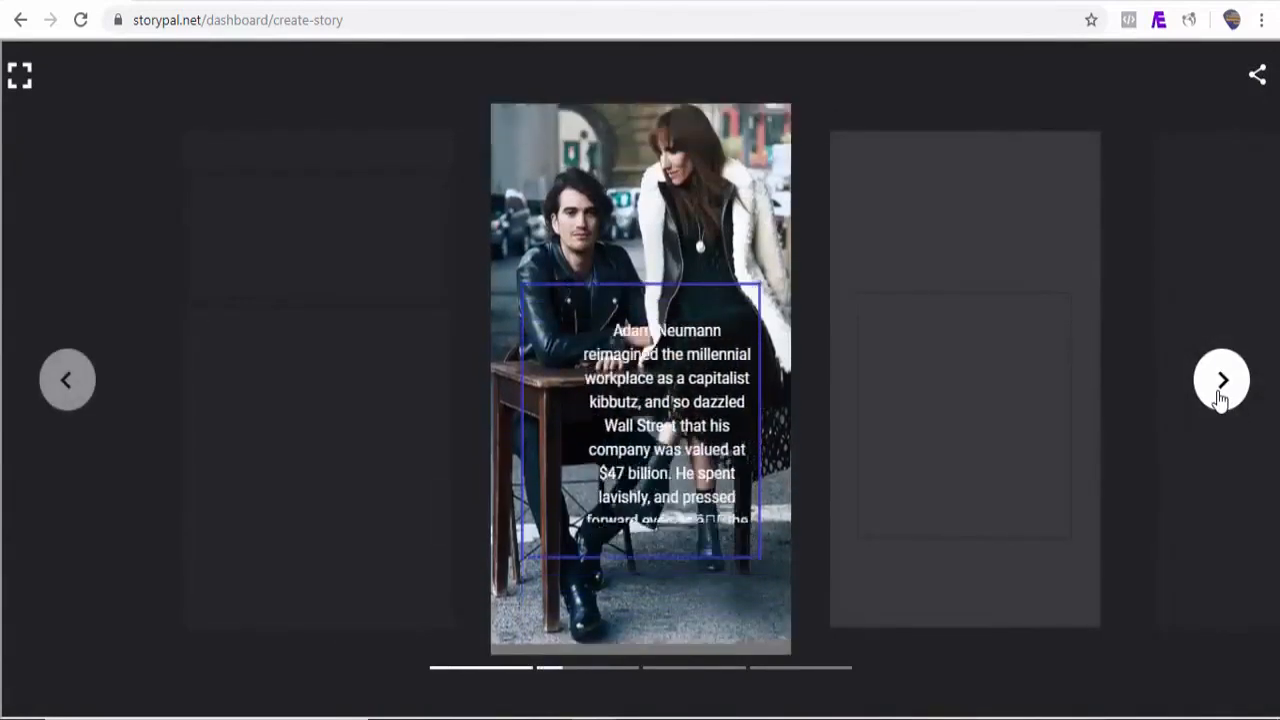
left_click(1219, 397)
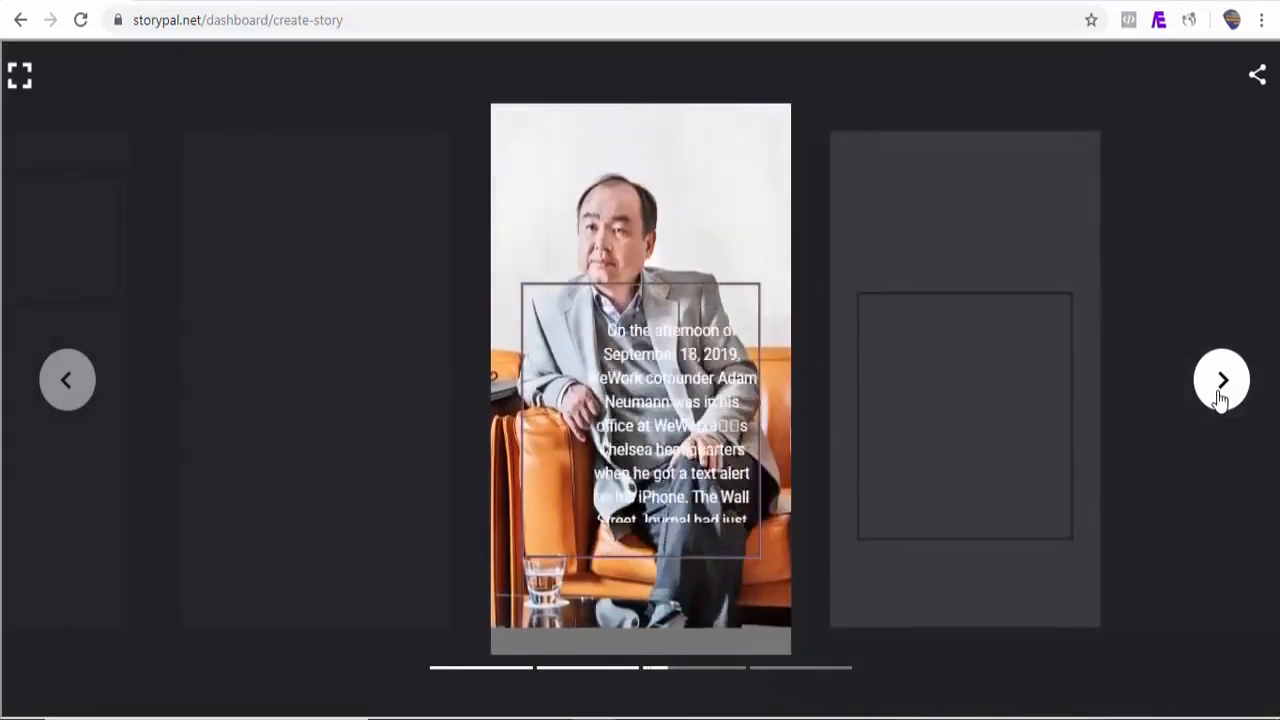
left_click(1221, 382)
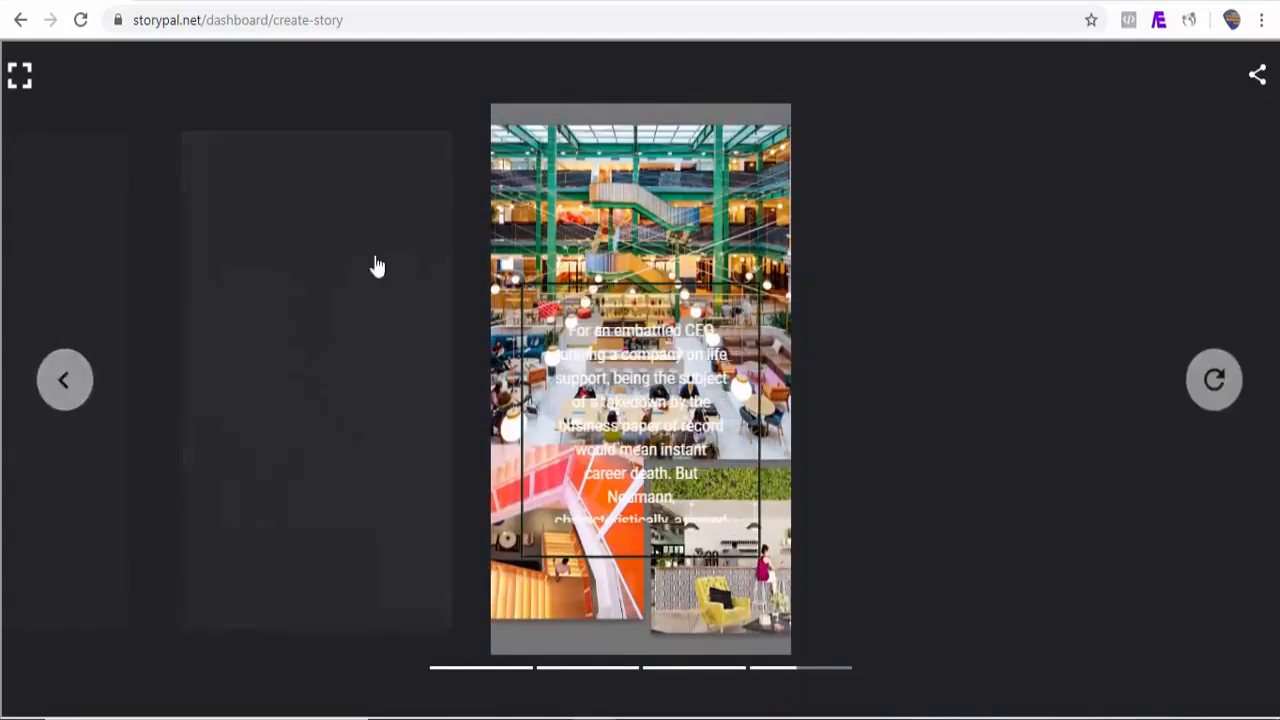
Step: Leave the fullscreen preview and select story page 3 and story page 1 to check their layers
left_click(19, 84)
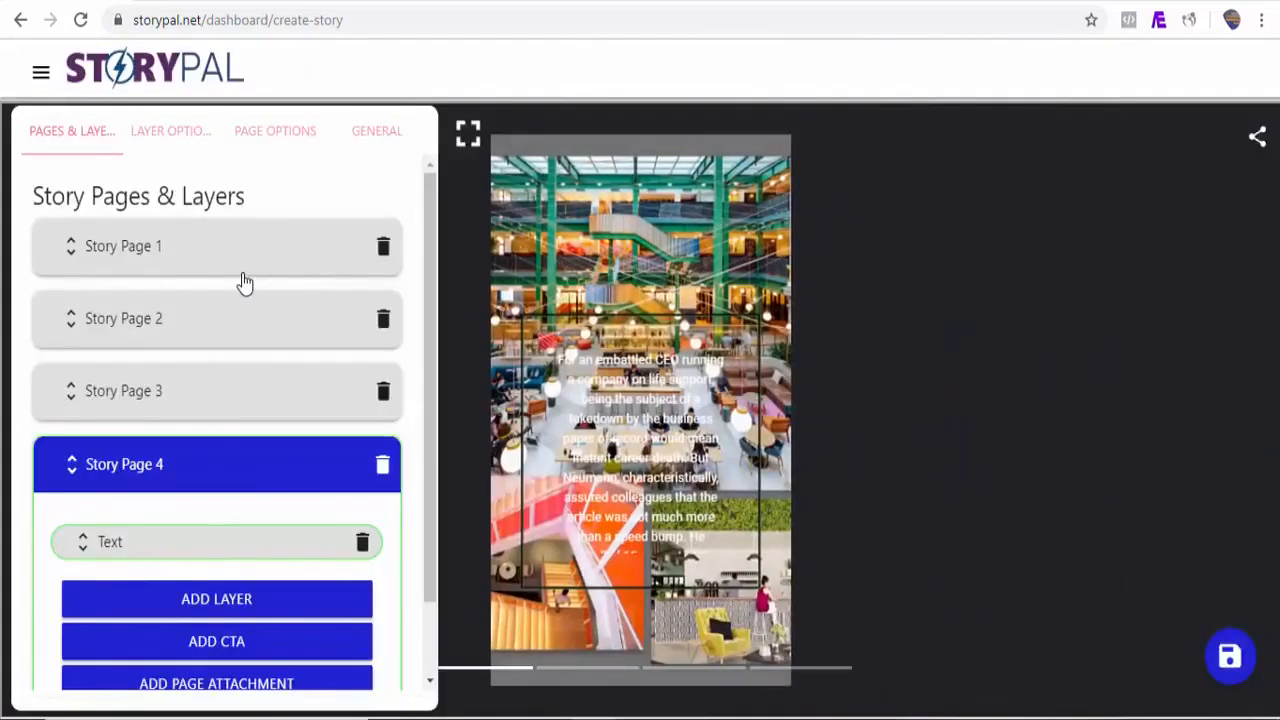
left_click(245, 282)
left_click(200, 474)
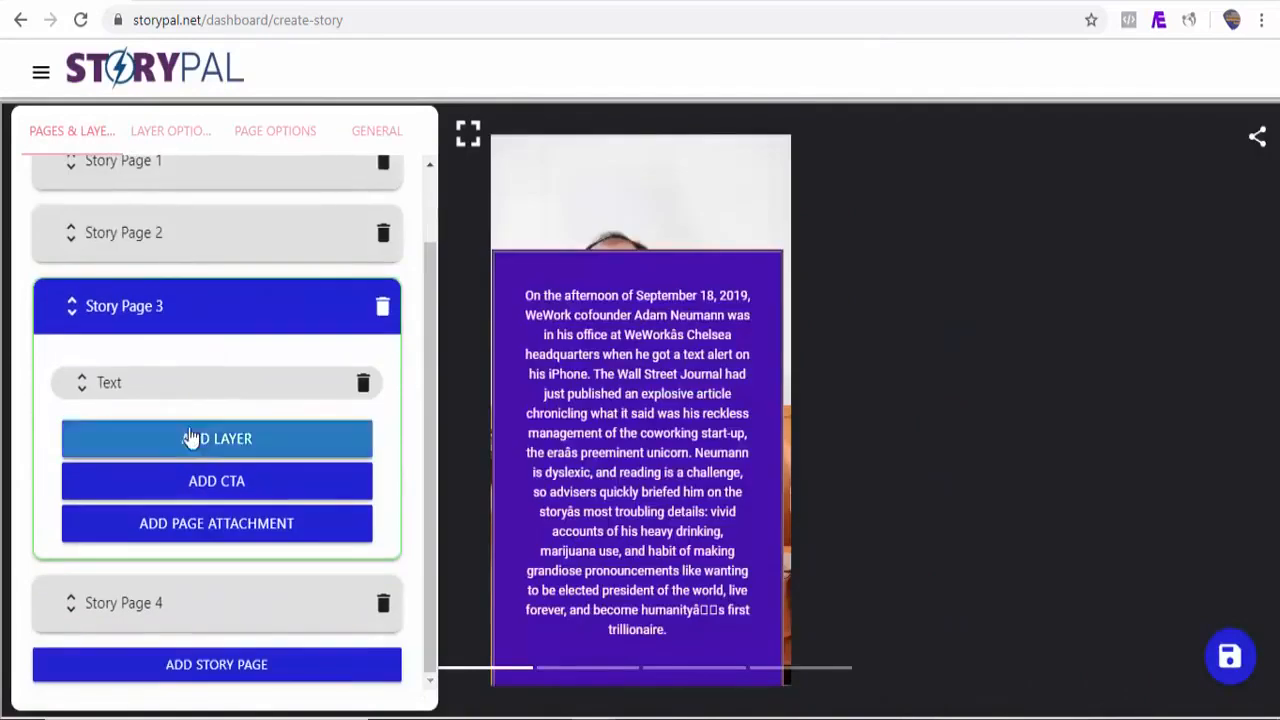
left_click(255, 175)
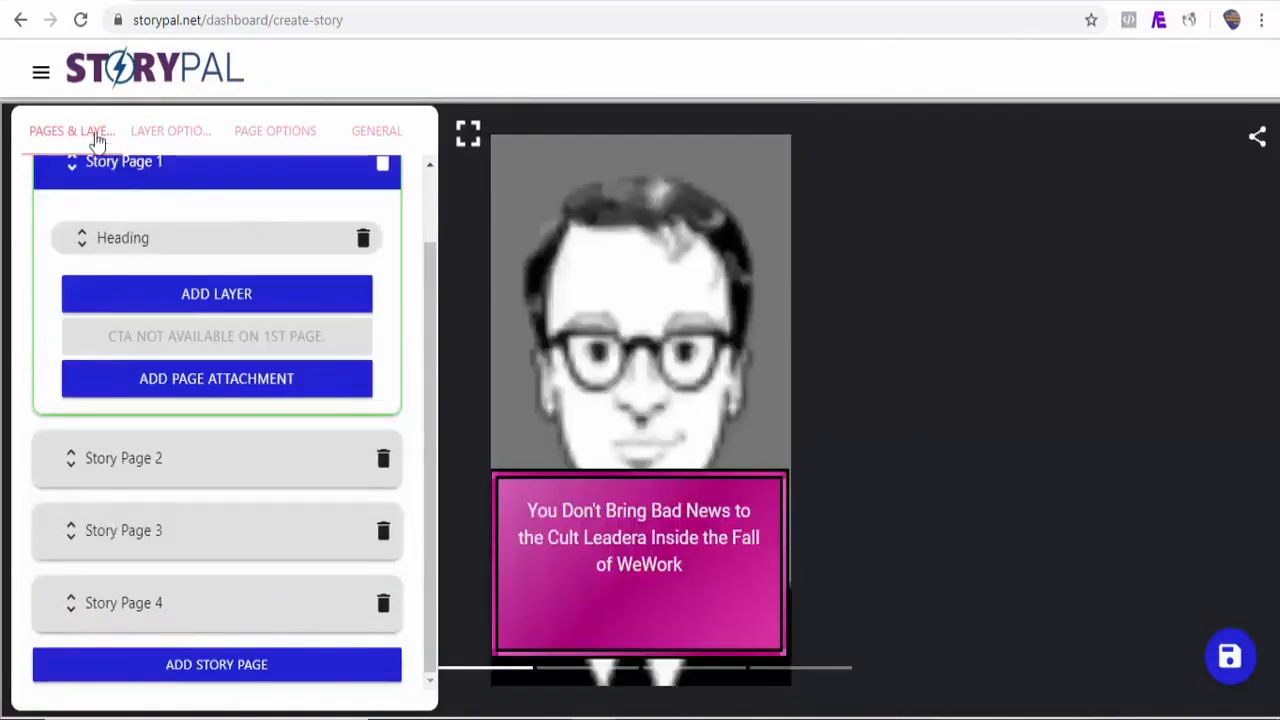
Step: Preview the restyled story in fullscreen from the heading page through the fourth page and return to the editor
left_click(469, 135)
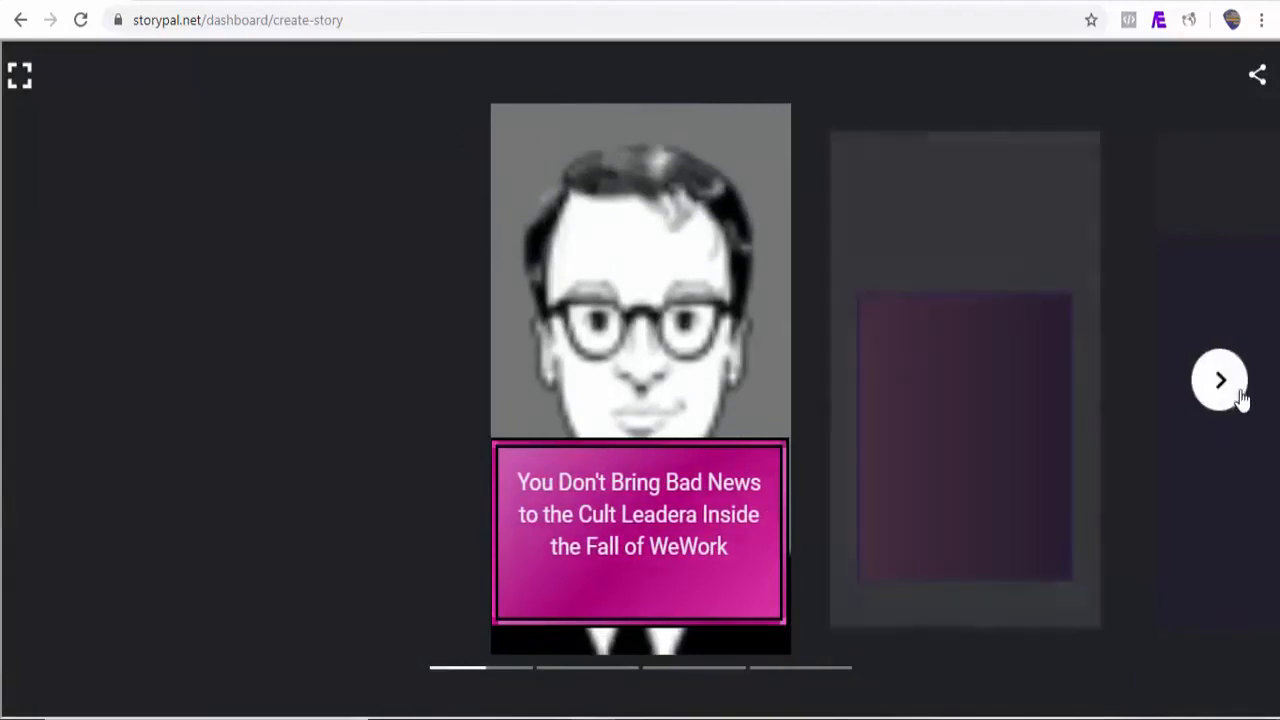
left_click(1232, 390)
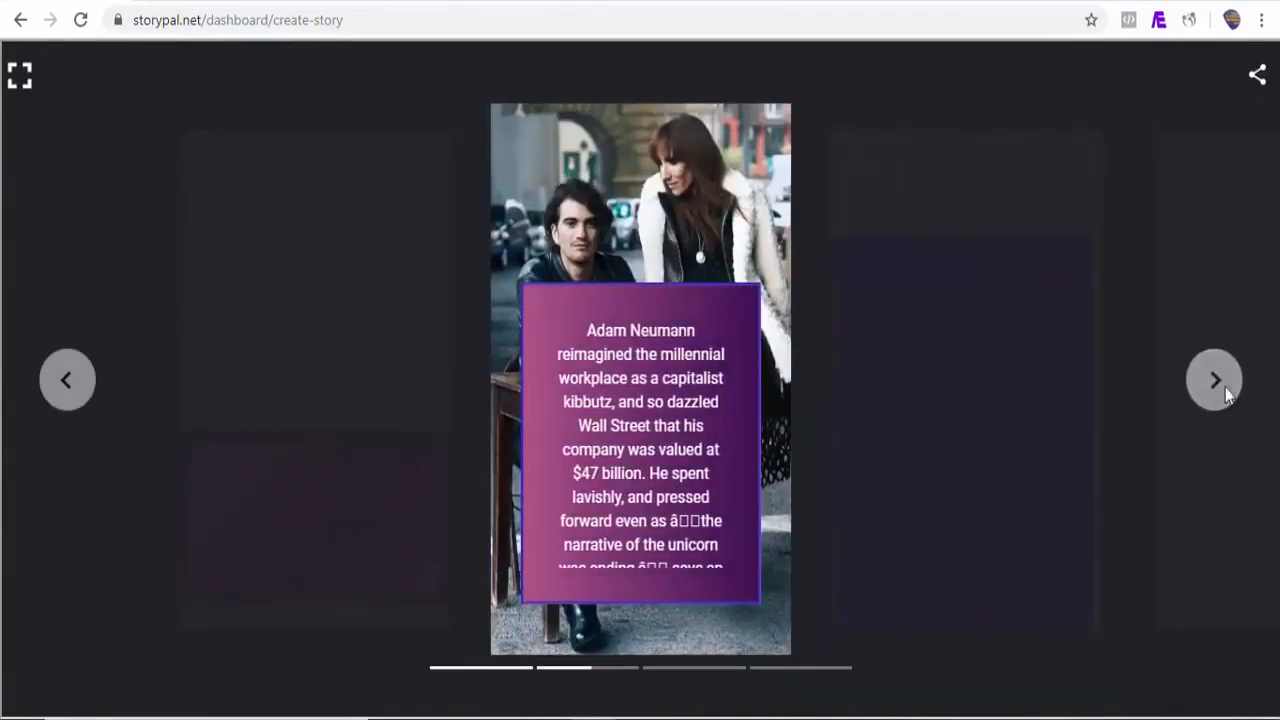
left_click(1222, 386)
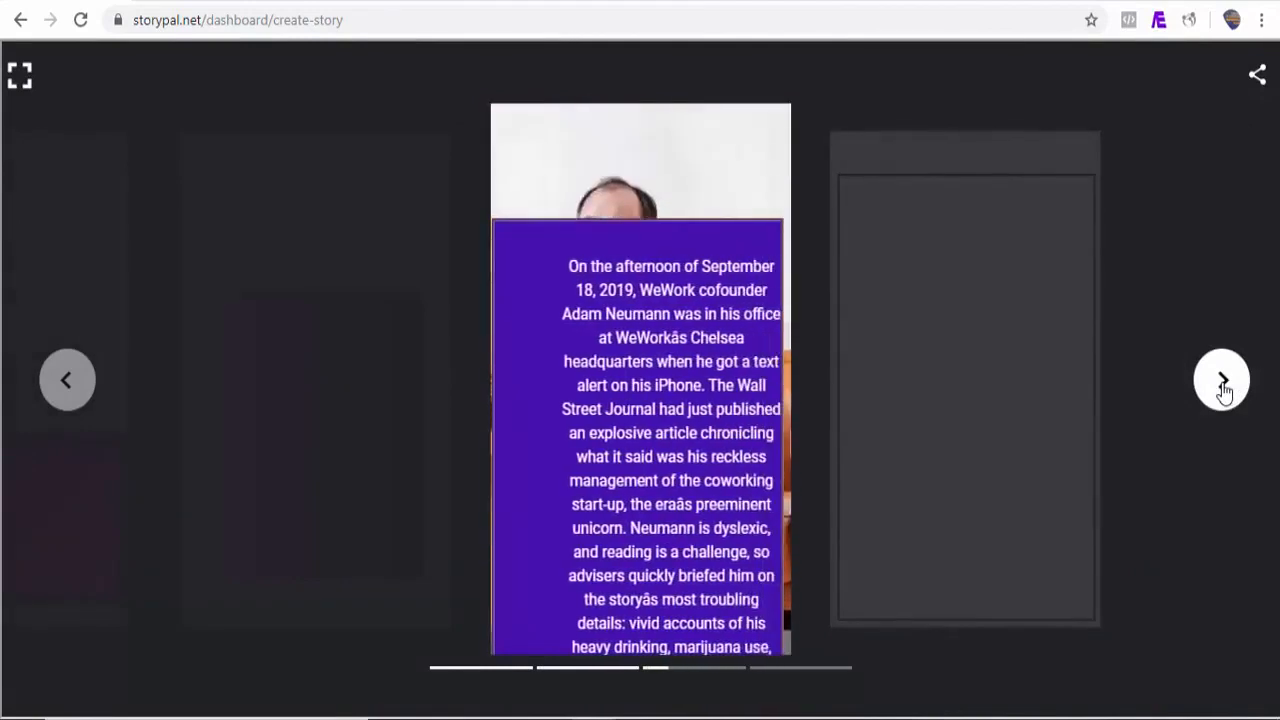
left_click(1222, 386)
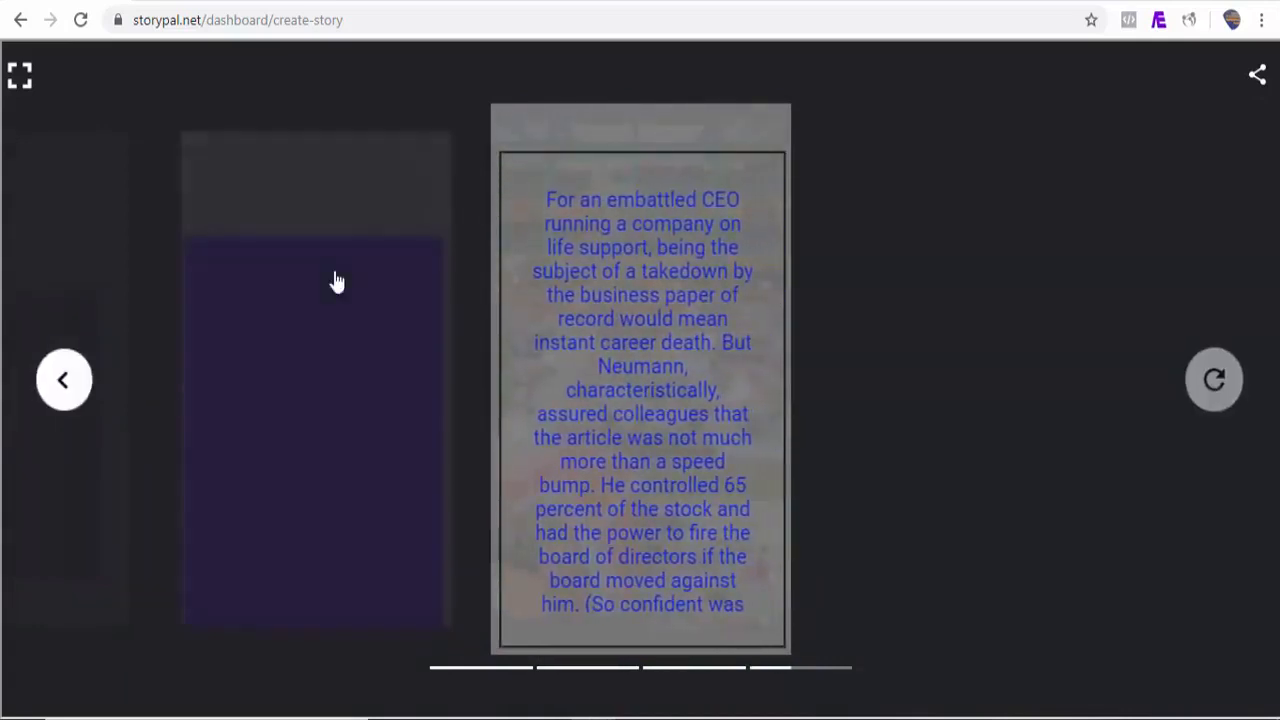
left_click(20, 76)
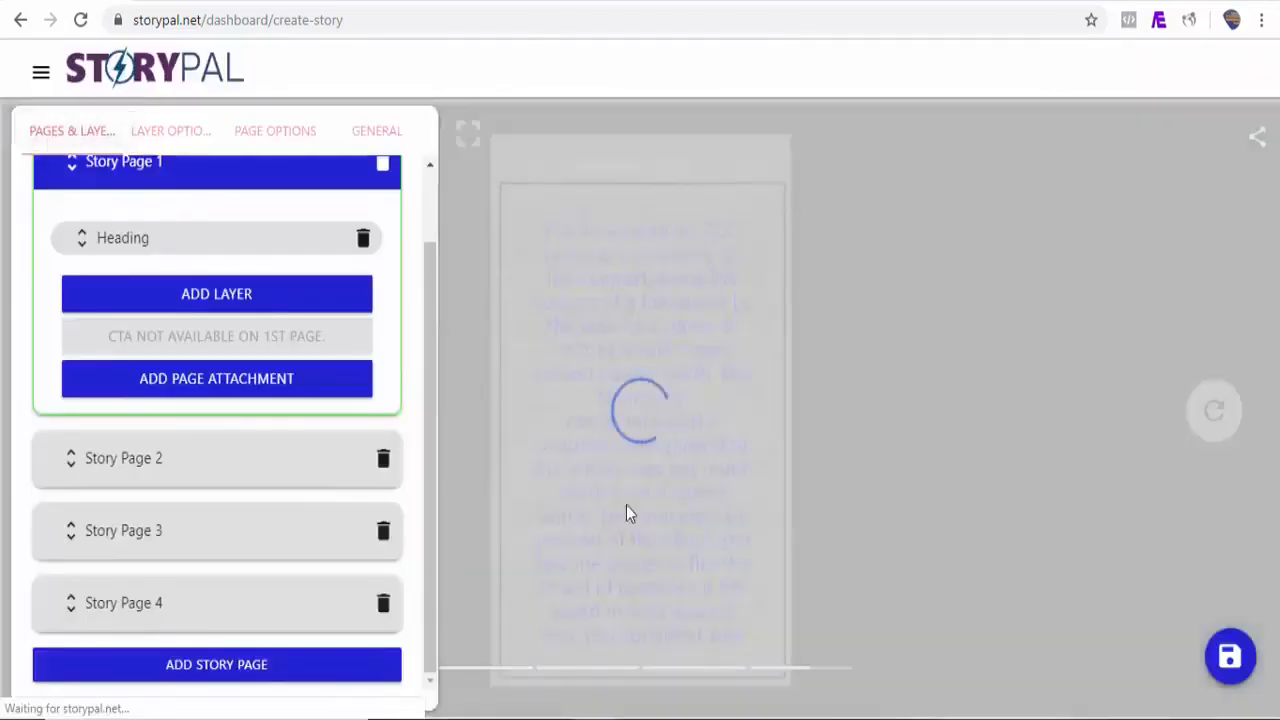
Step: Open the general information of the WeWork story and save the story
left_click(381, 134)
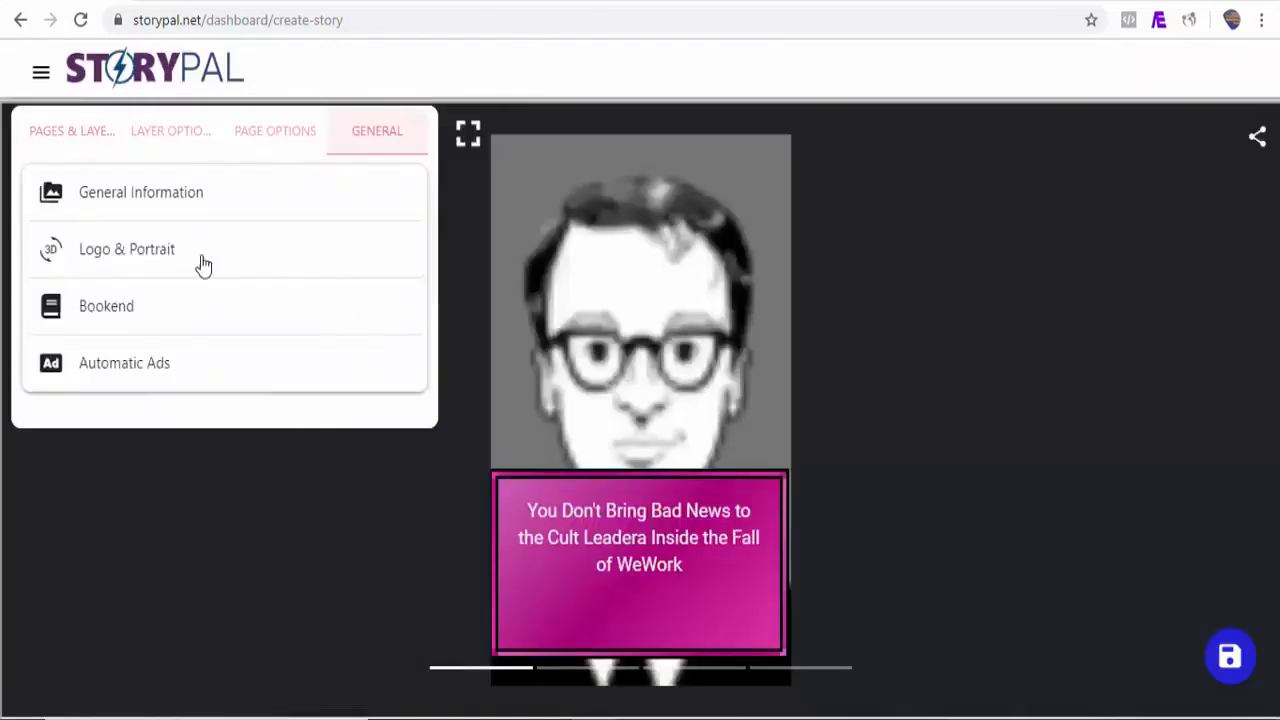
left_click(172, 209)
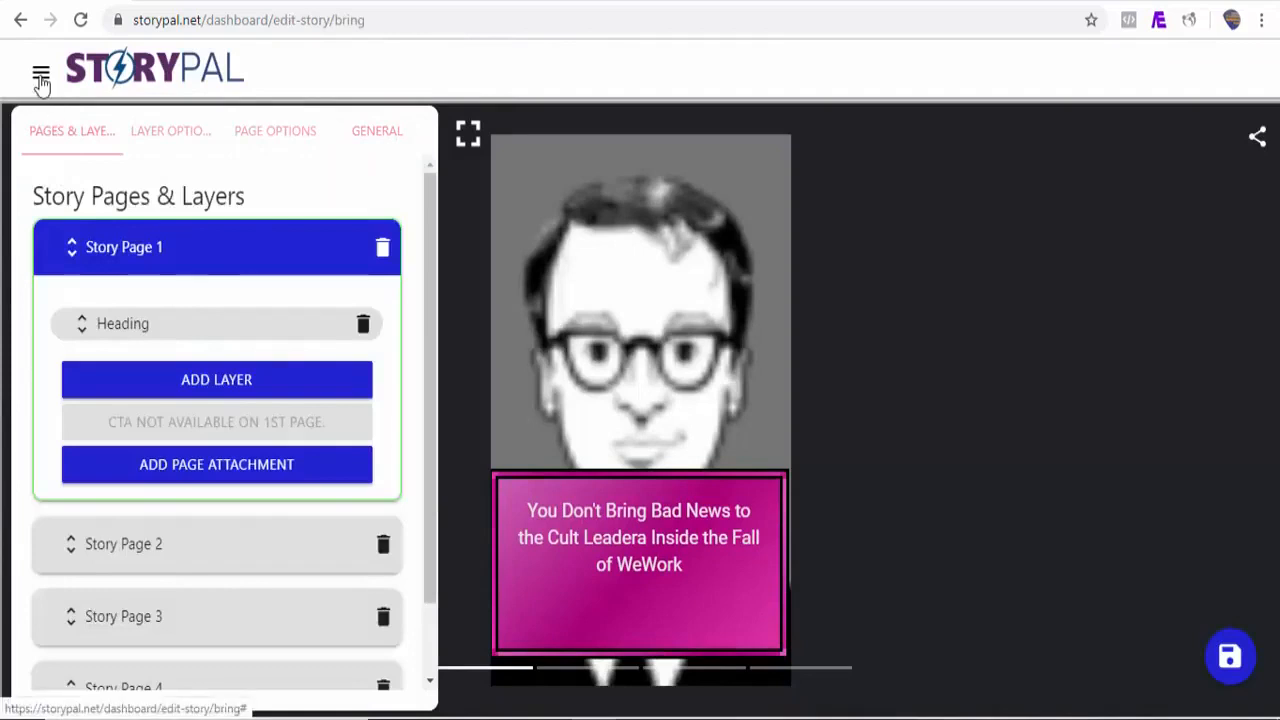
Step: Go to the list of all stories and start a new story whose pages come from an RSS feed
left_click(41, 75)
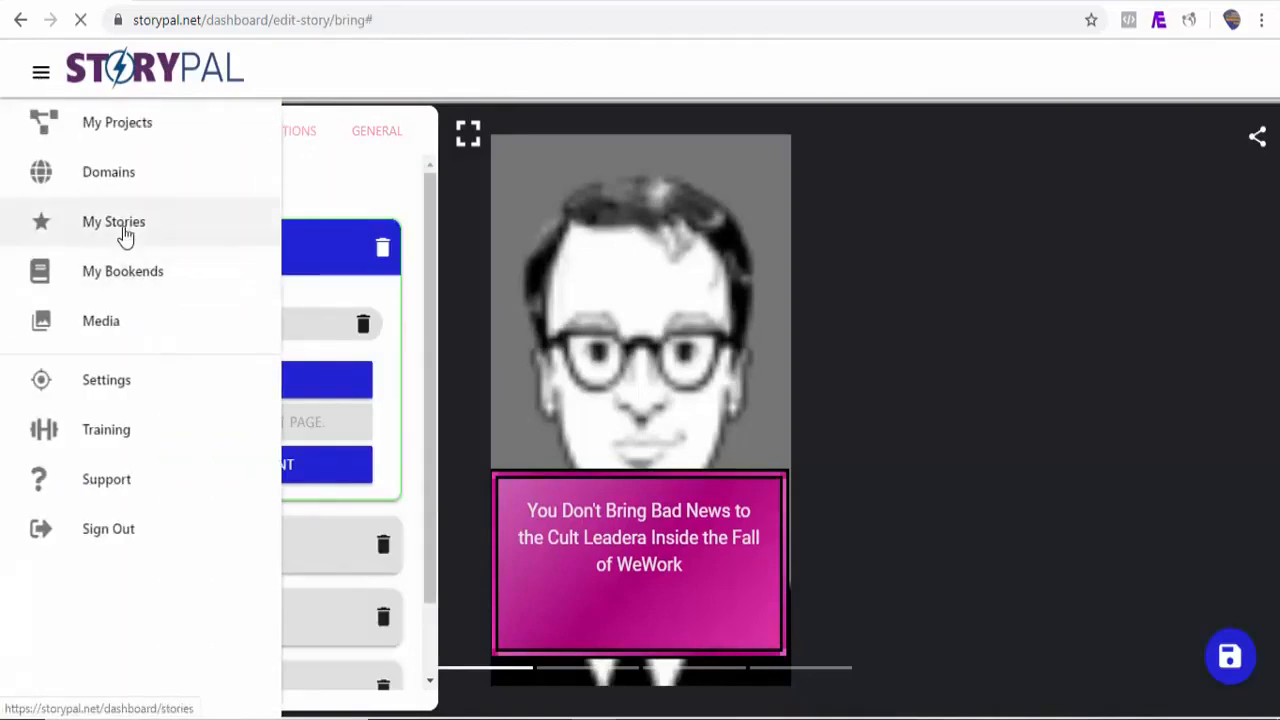
left_click(125, 228)
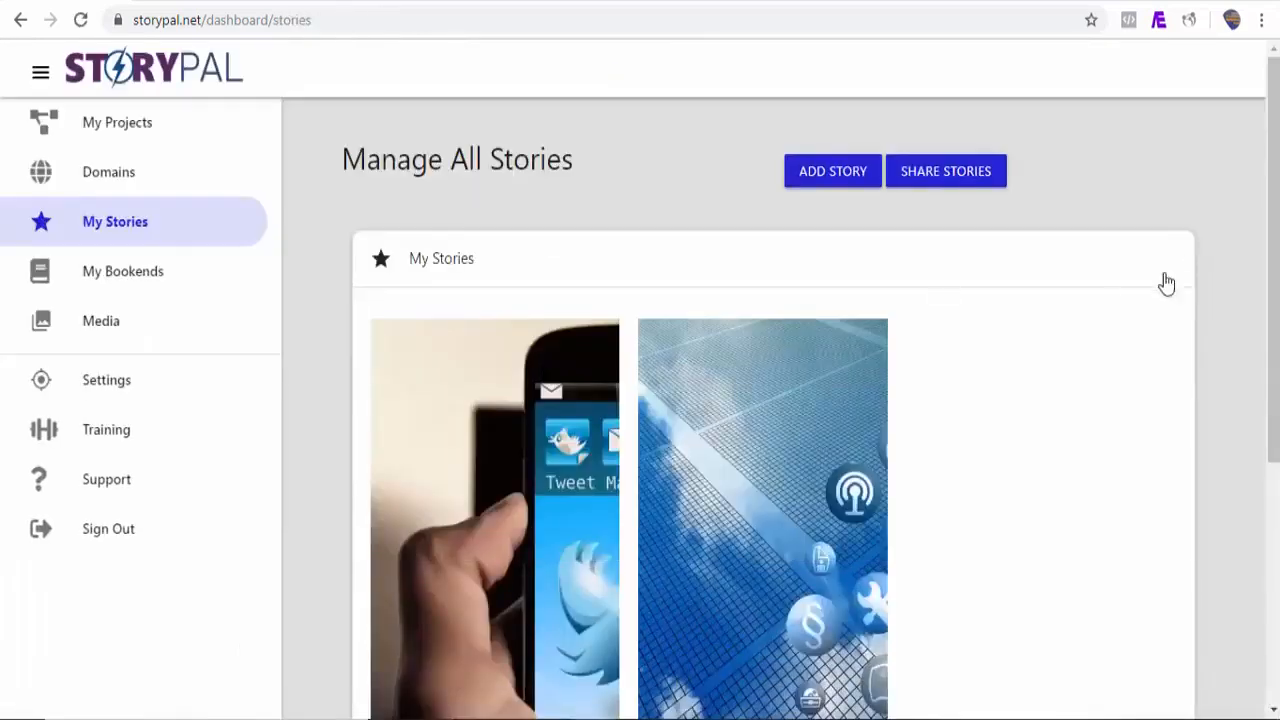
mouse_move(1274, 285)
left_mouse_down()
mouse_move(1274, 475)
mouse_move(1274, 283)
left_mouse_up()
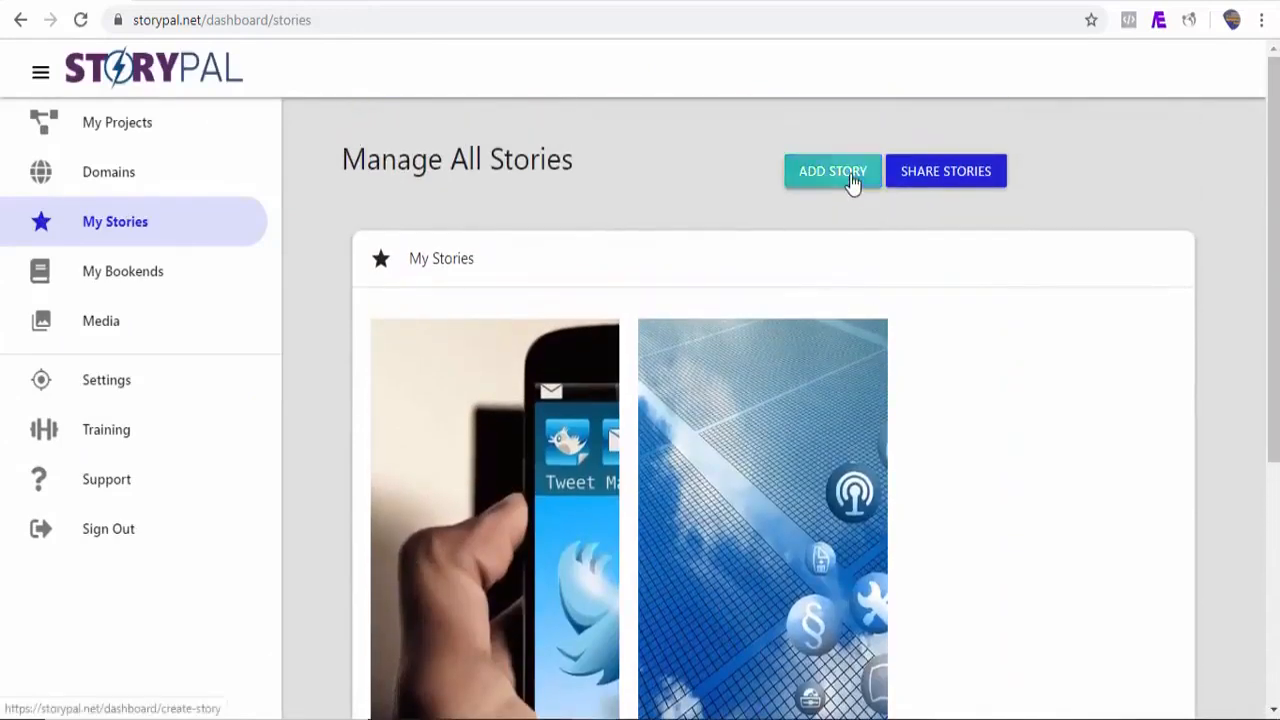
left_click(852, 176)
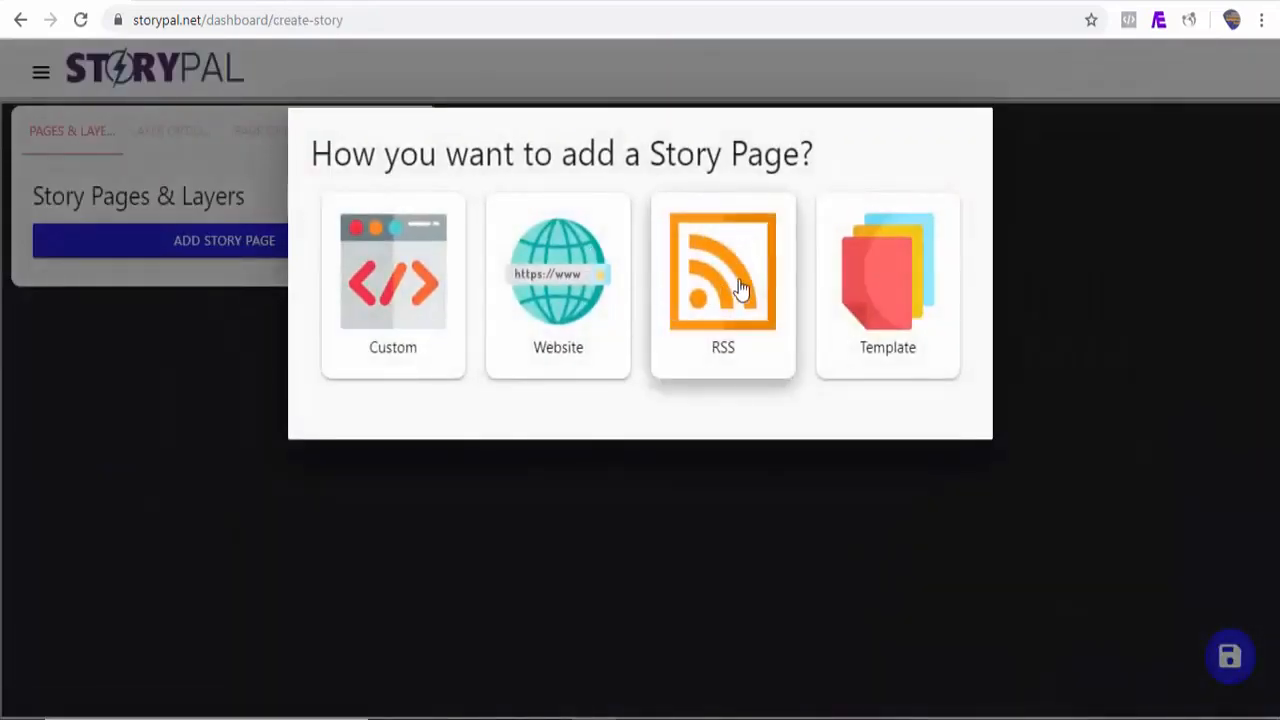
left_click(741, 289)
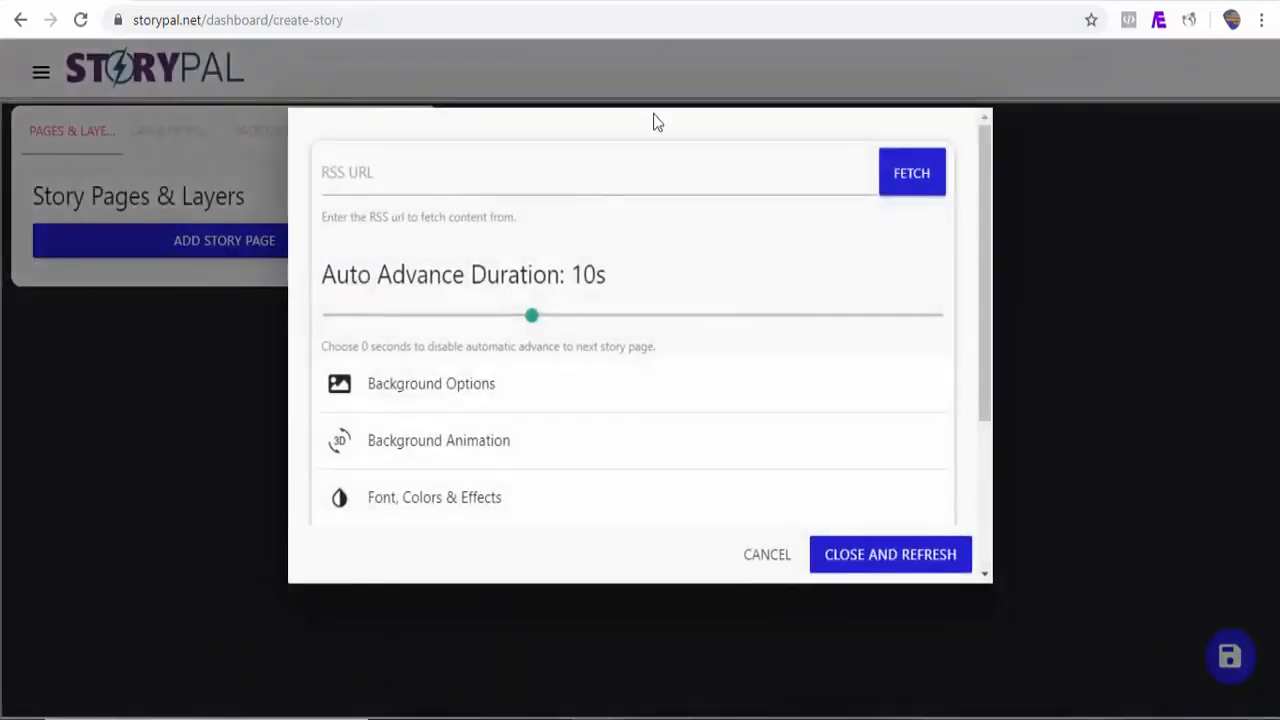
Step: Switch to mashable.com, decline its notification offer and view the page's source code
left_click(754, 2)
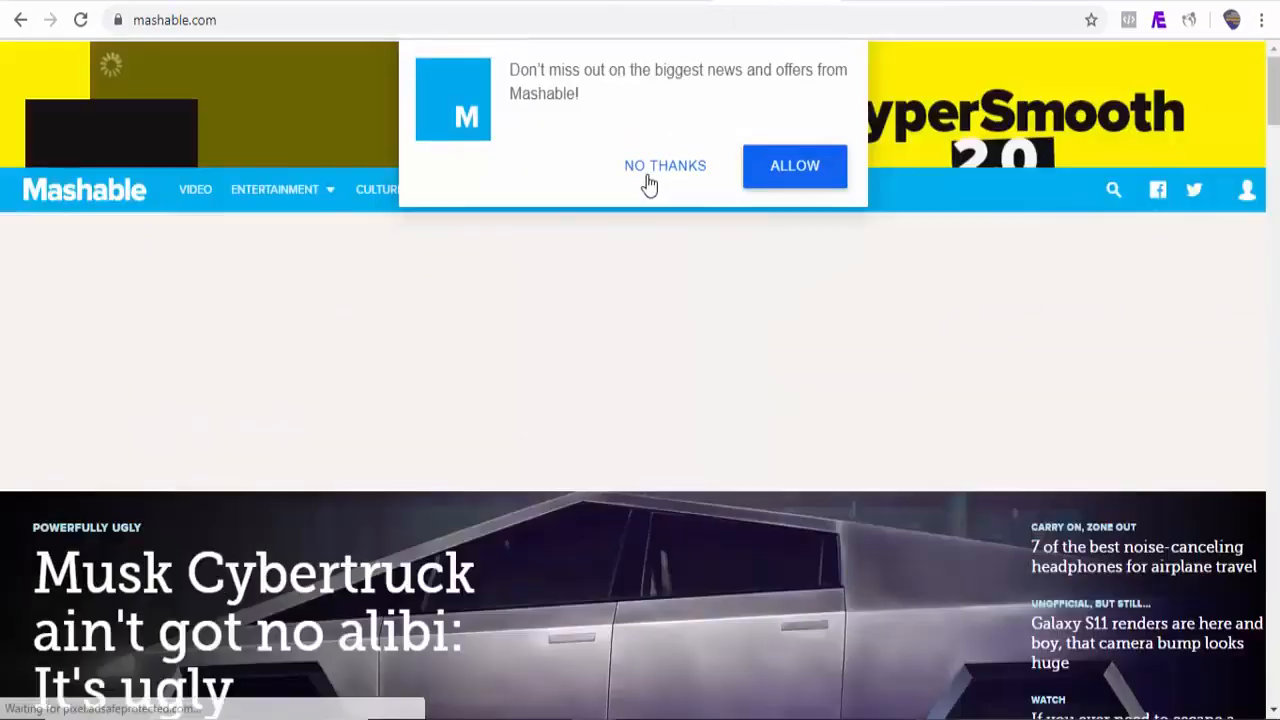
left_click(645, 172)
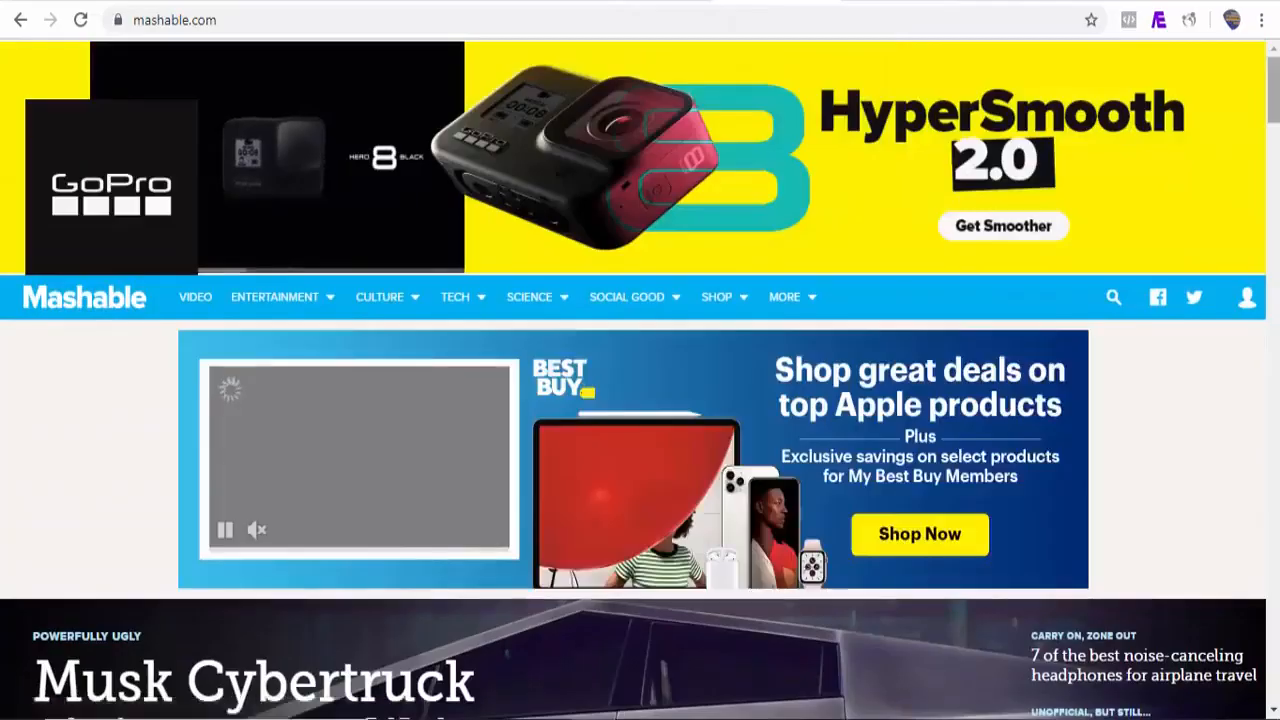
scroll(1200, 210, "down", 10)
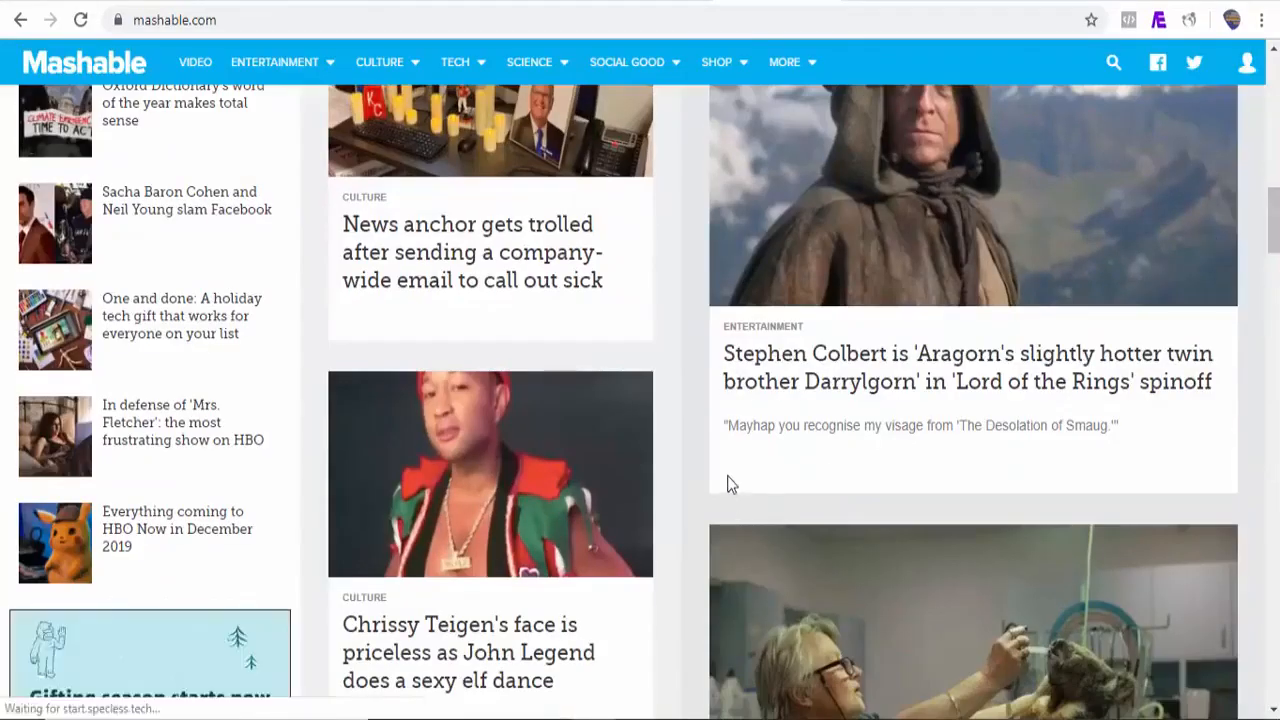
right_click(690, 512)
left_click(748, 472)
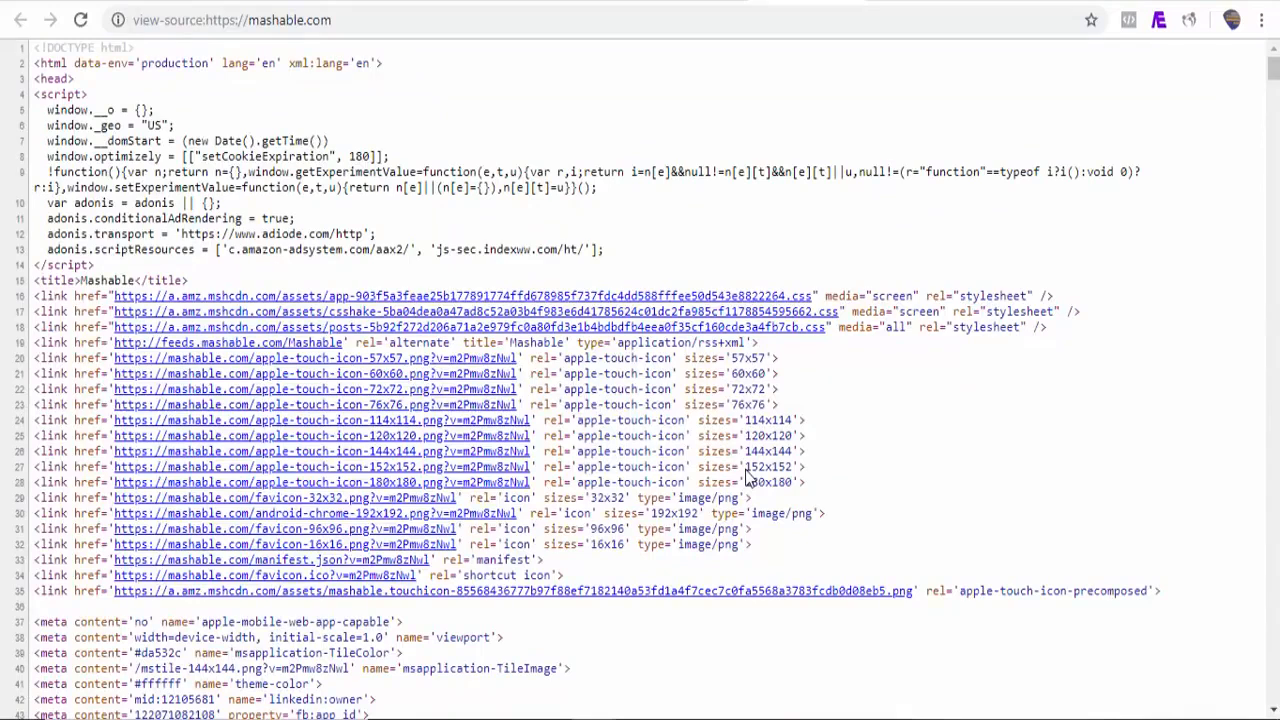
Step: Search the page source for "rss" and copy the link address of the RSS Feed entry
key("ctrl+f")
type("rss")
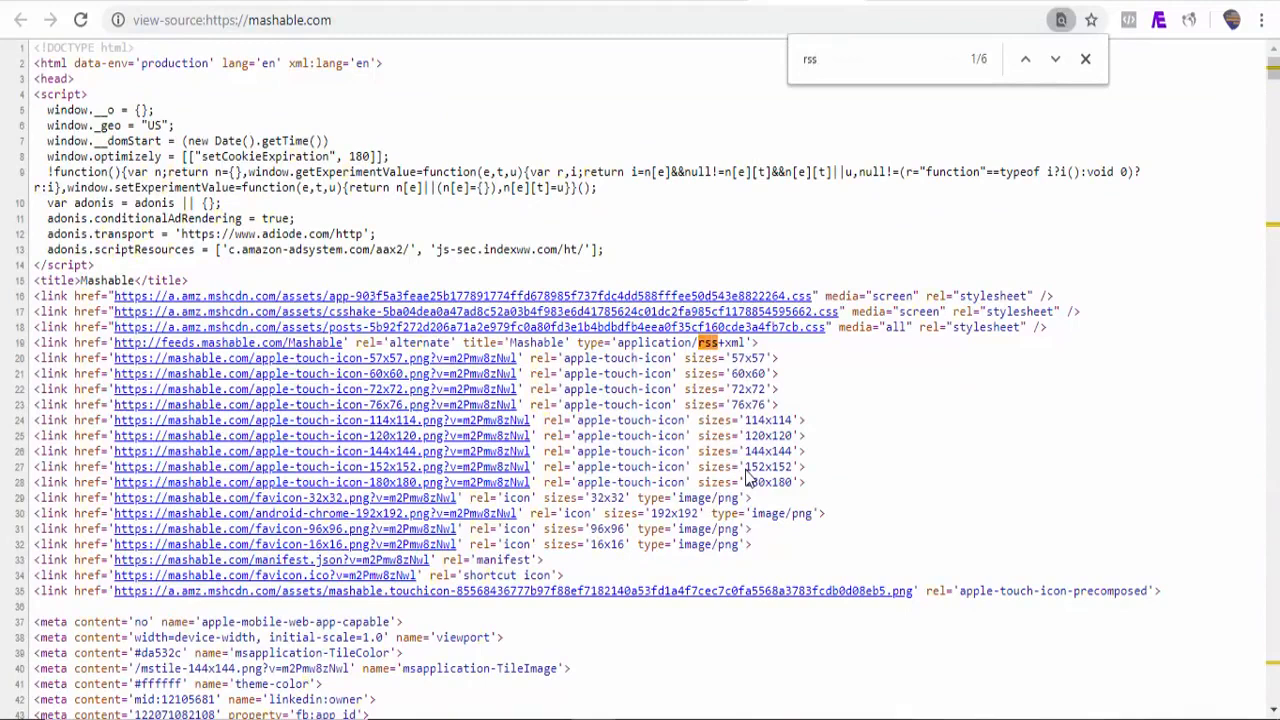
left_click(1055, 60)
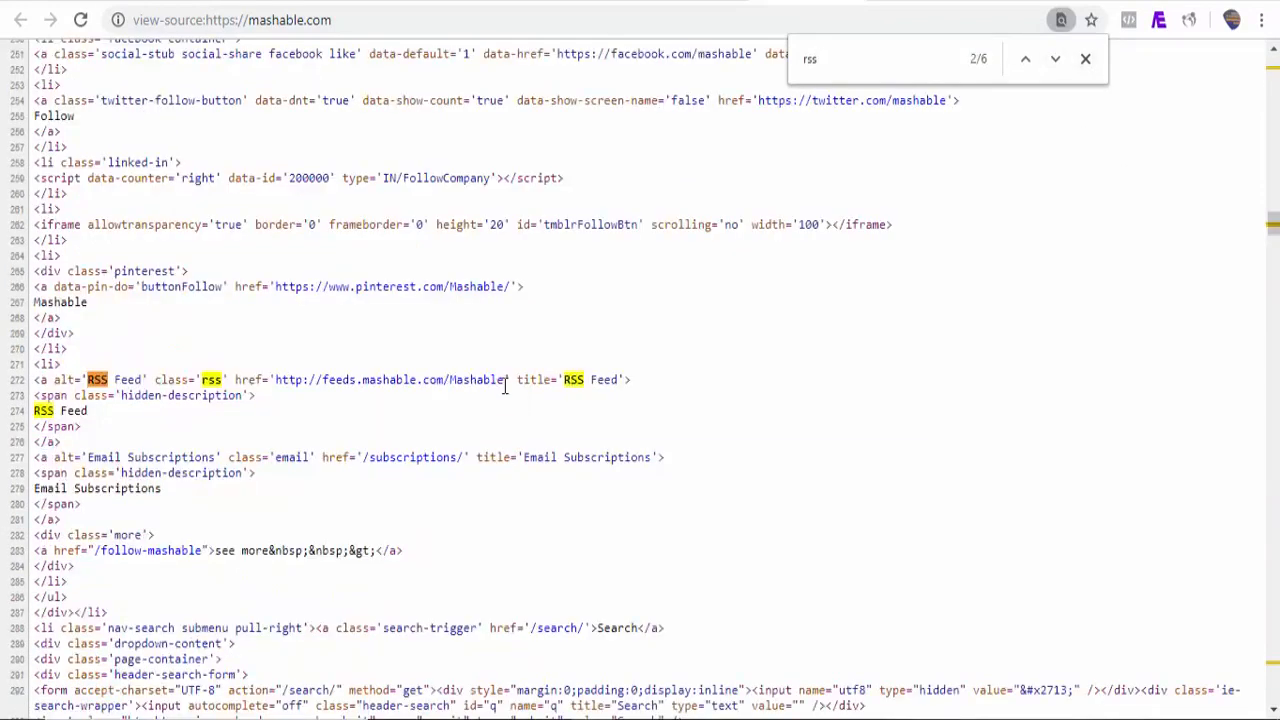
left_click_drag(505, 381, 302, 379)
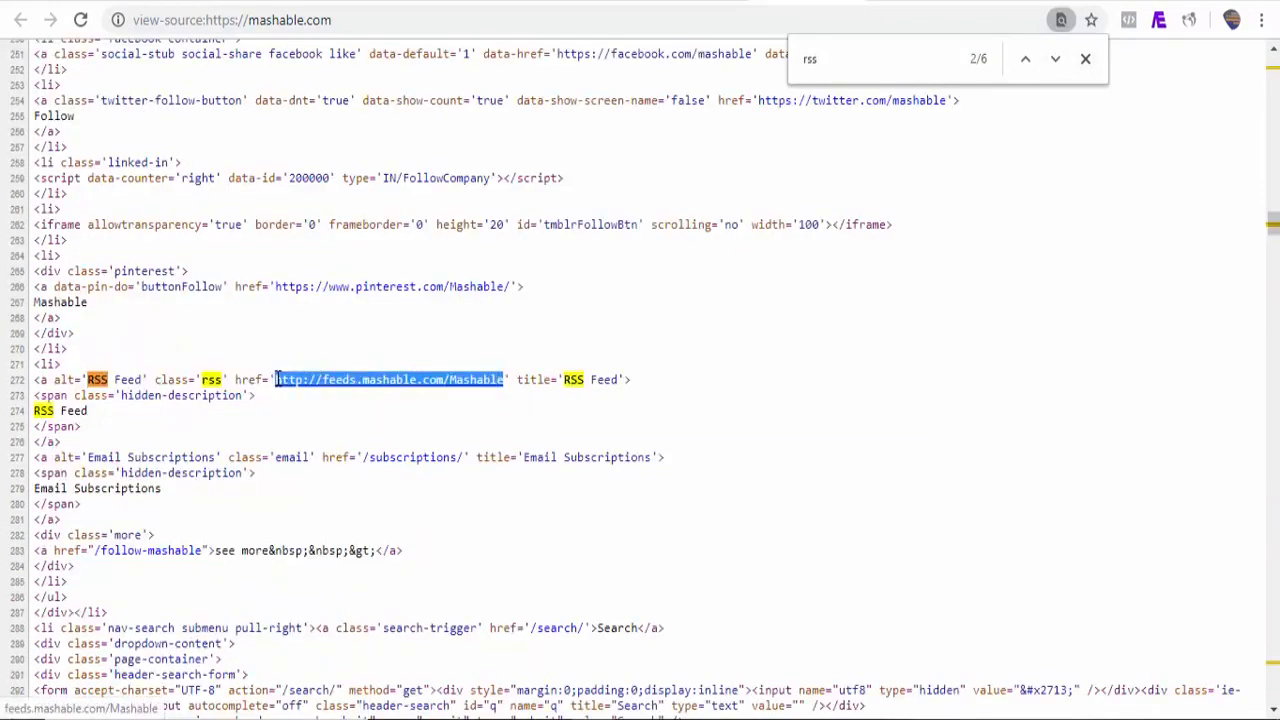
left_click(60, 1)
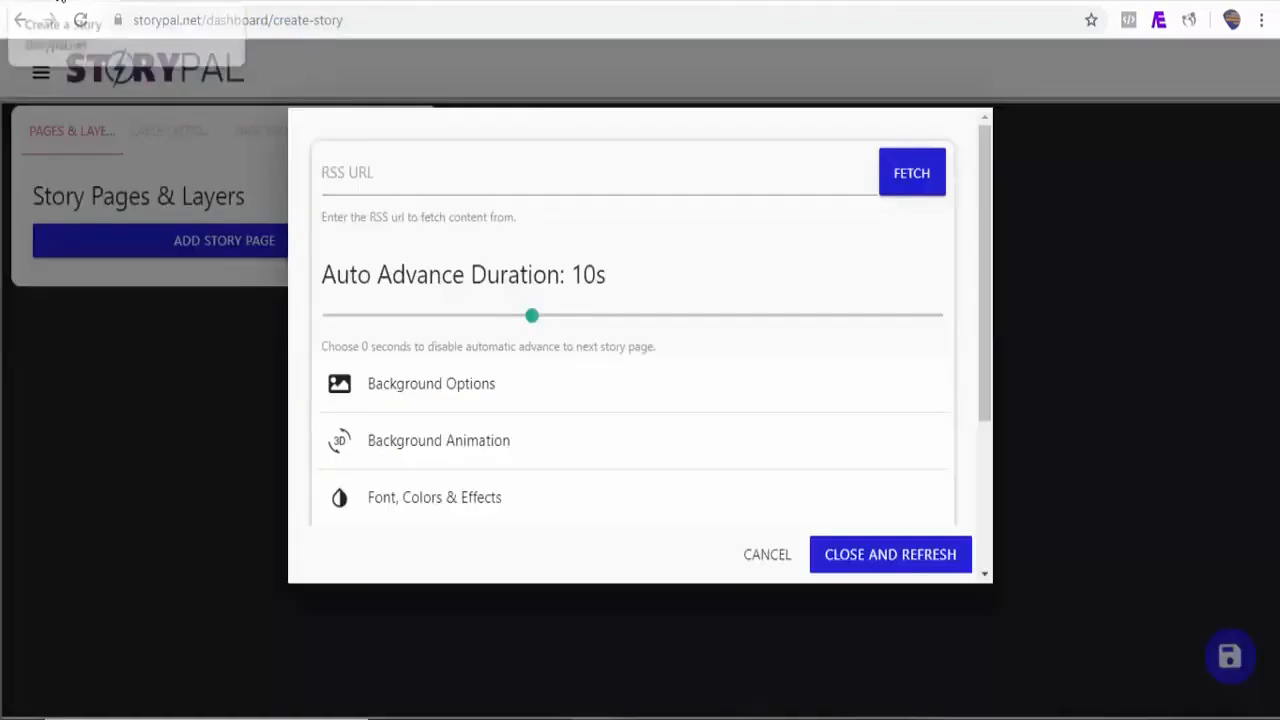
left_click(435, 178)
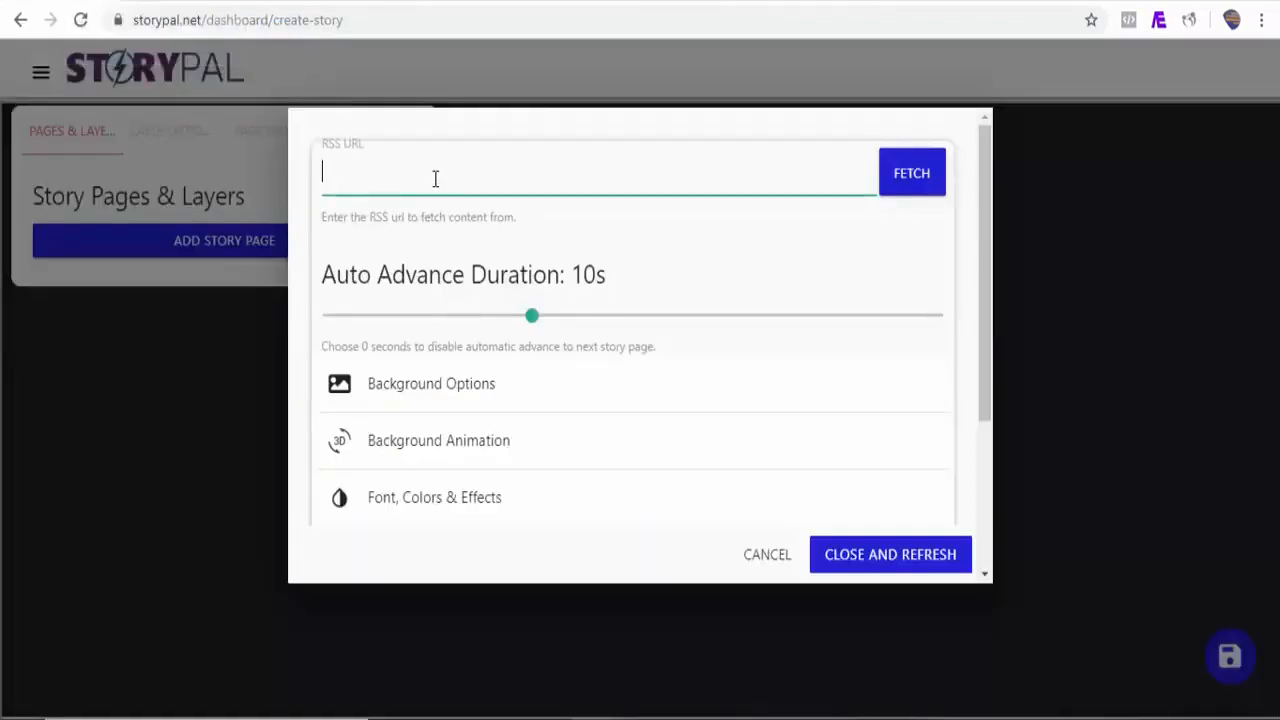
type("http://feeds.mashable.com/Mashable")
Step: Look over the font options and choose a text animation for the fetched content in the content options
left_click_drag(991, 329, 988, 366)
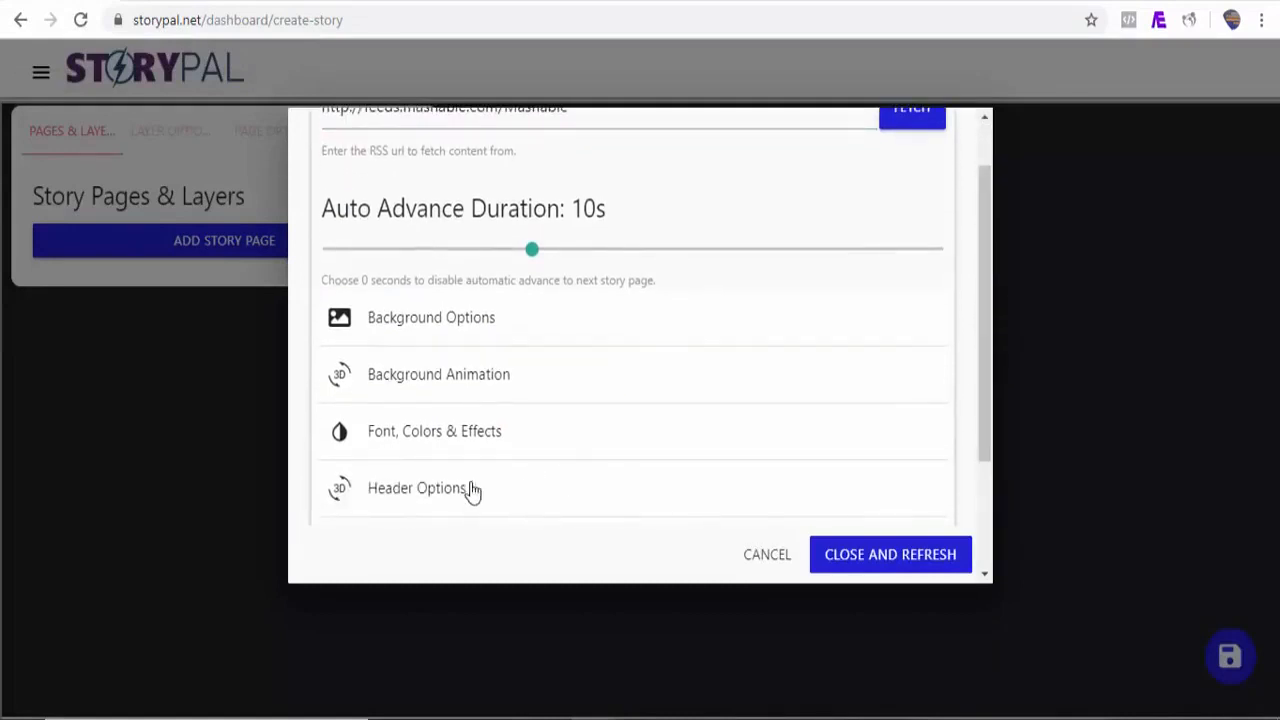
left_click(463, 450)
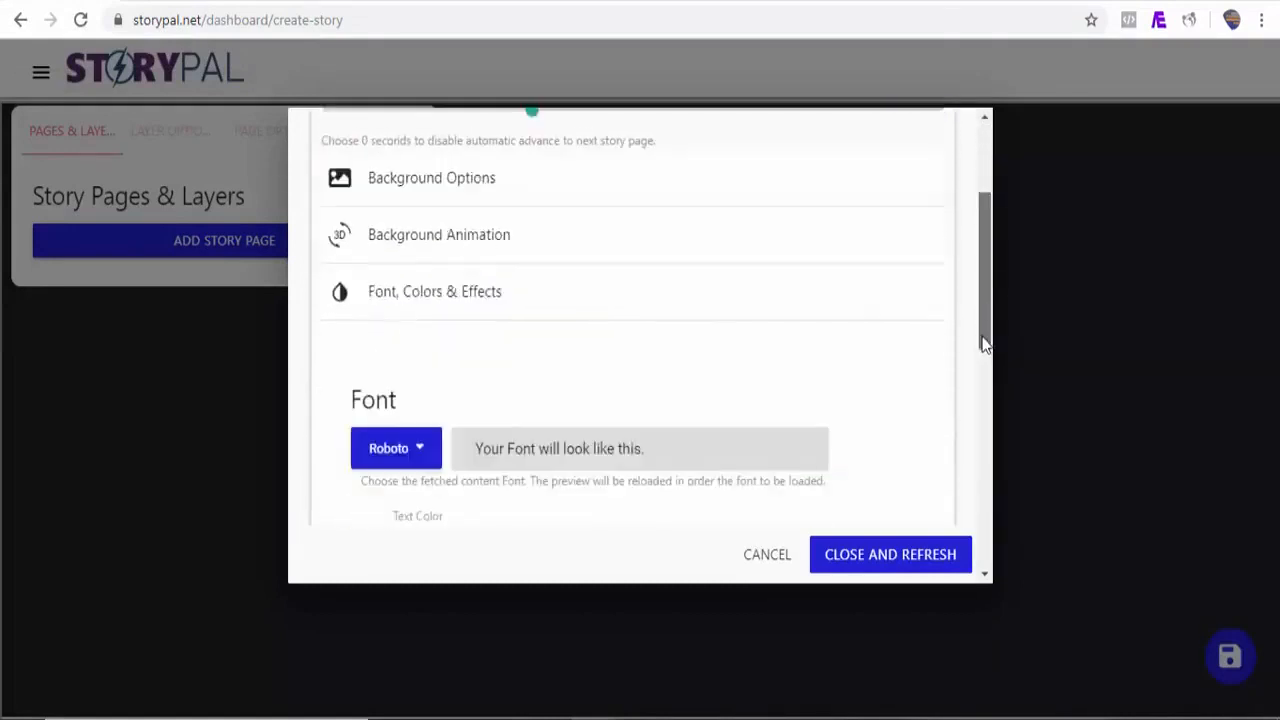
left_click_drag(984, 343, 985, 415)
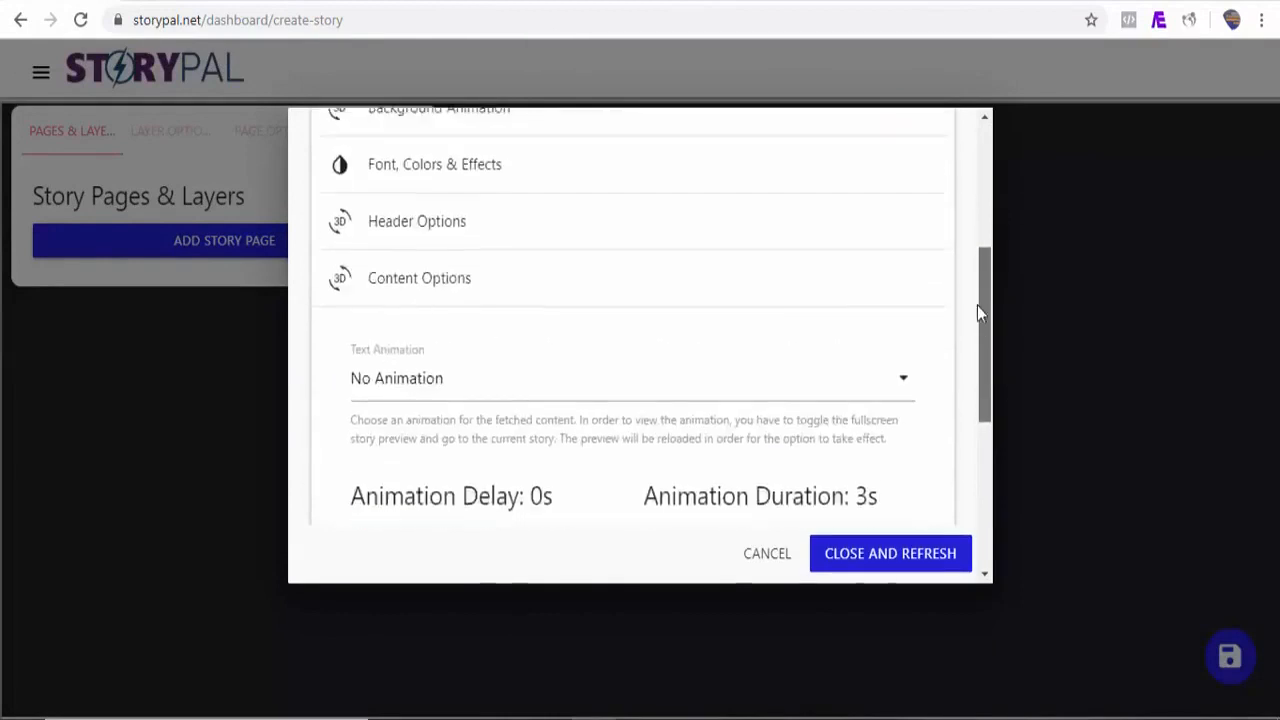
left_click_drag(977, 312, 977, 341)
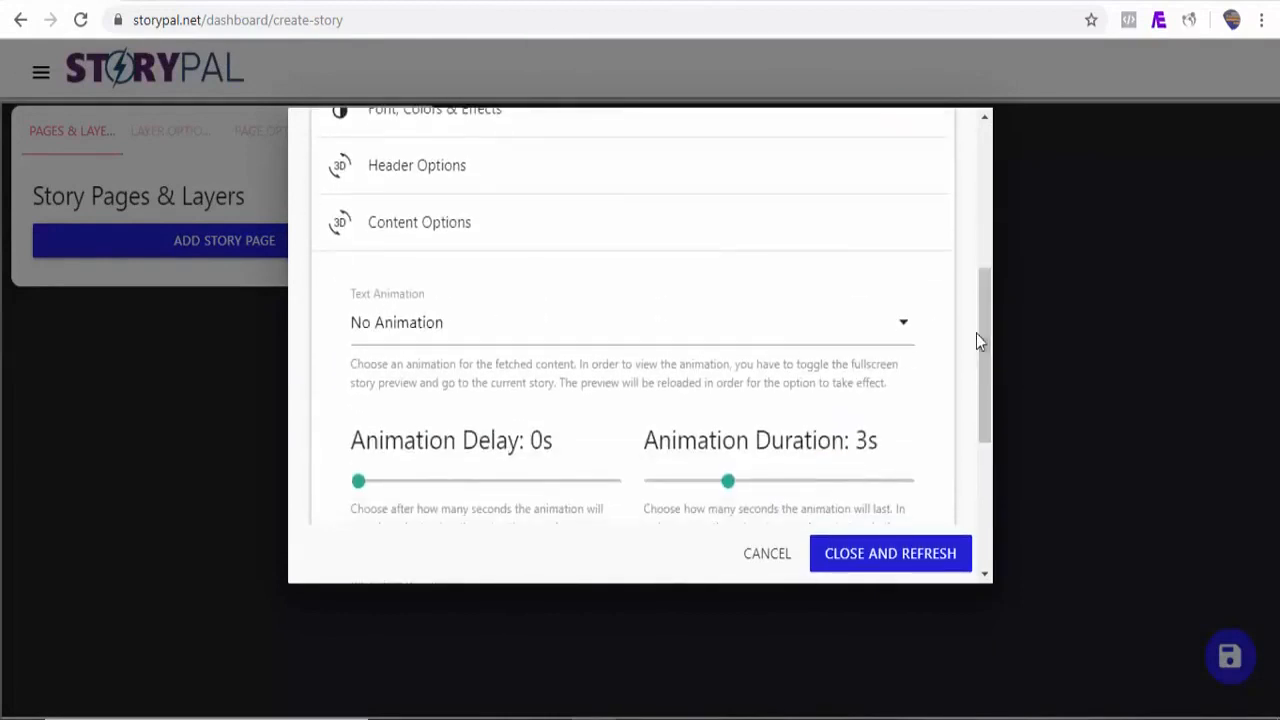
left_click(740, 333)
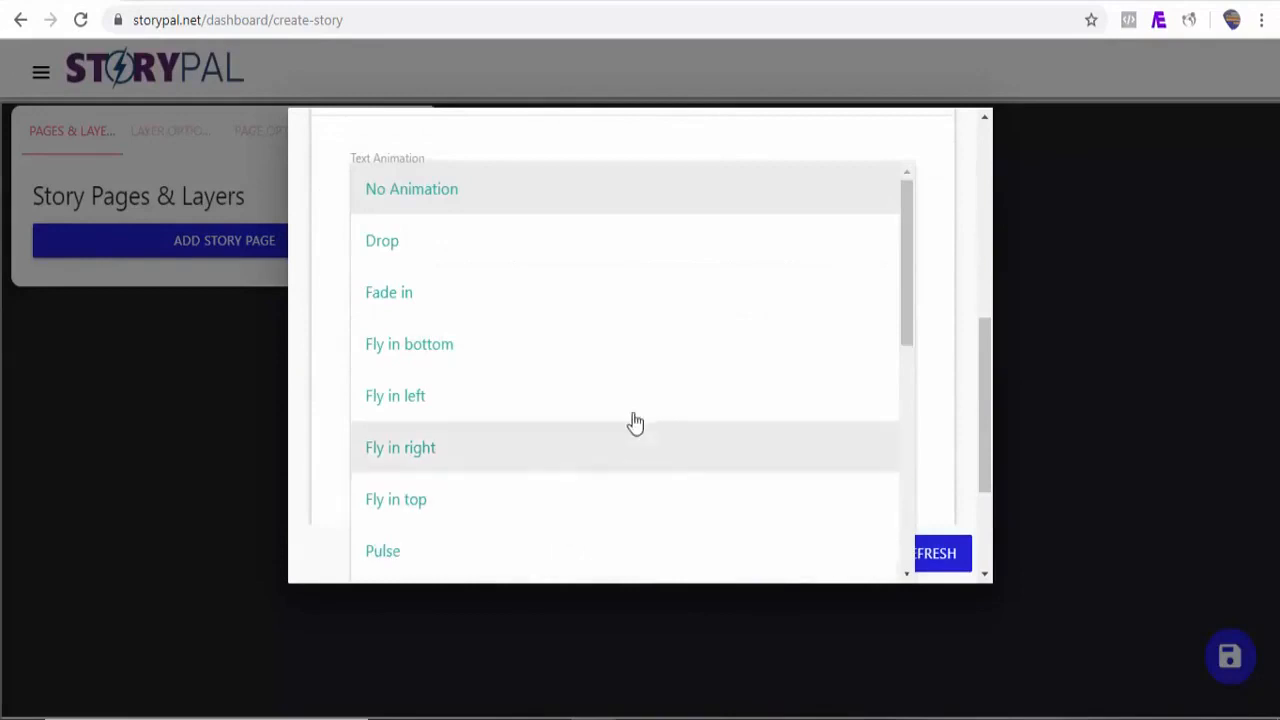
left_click(566, 270)
Step: Set the button text of the fetched content to "Learn More" and return to the RSS URL settings
left_click_drag(986, 384, 985, 468)
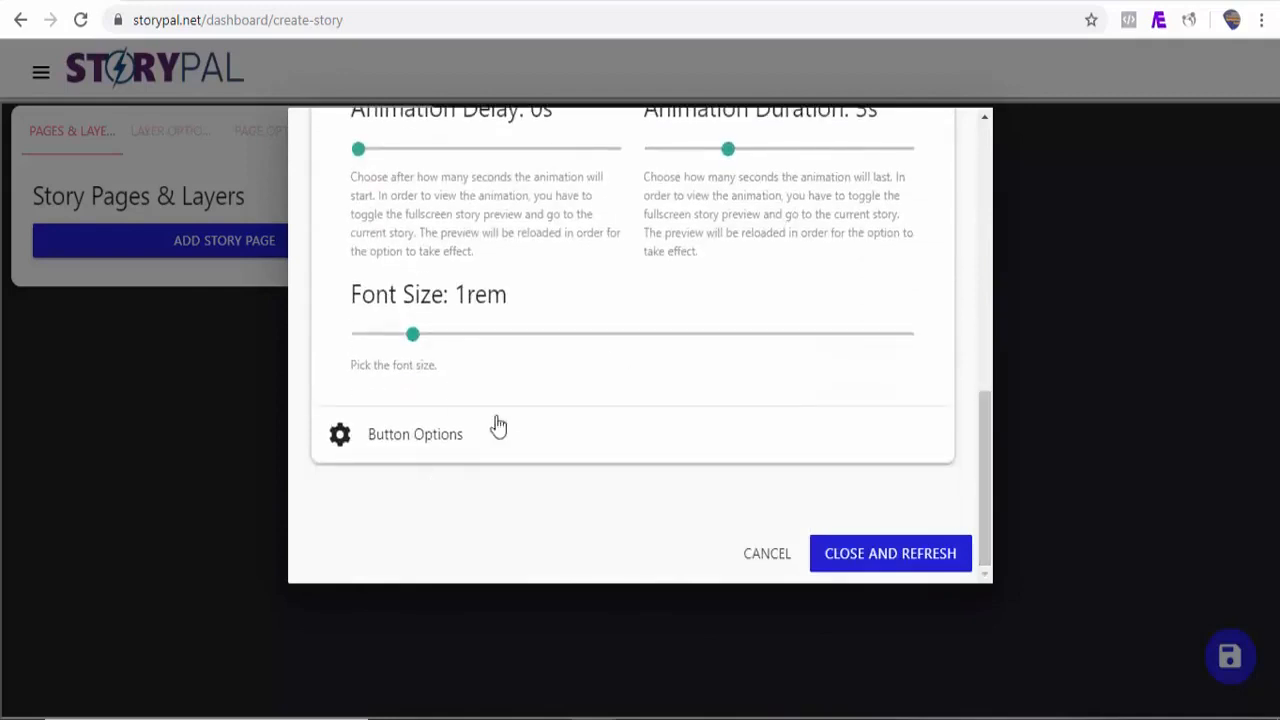
left_click(441, 440)
scroll(884, 422, "down", 3)
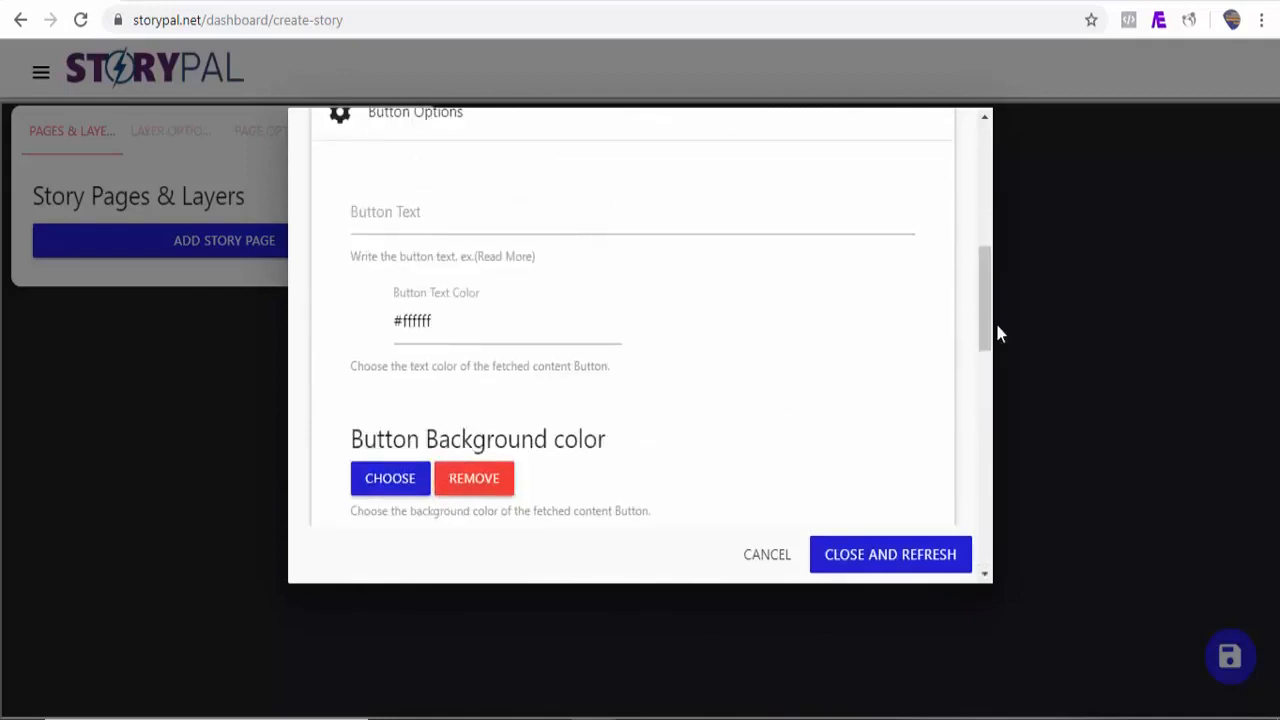
left_click_drag(986, 323, 977, 294)
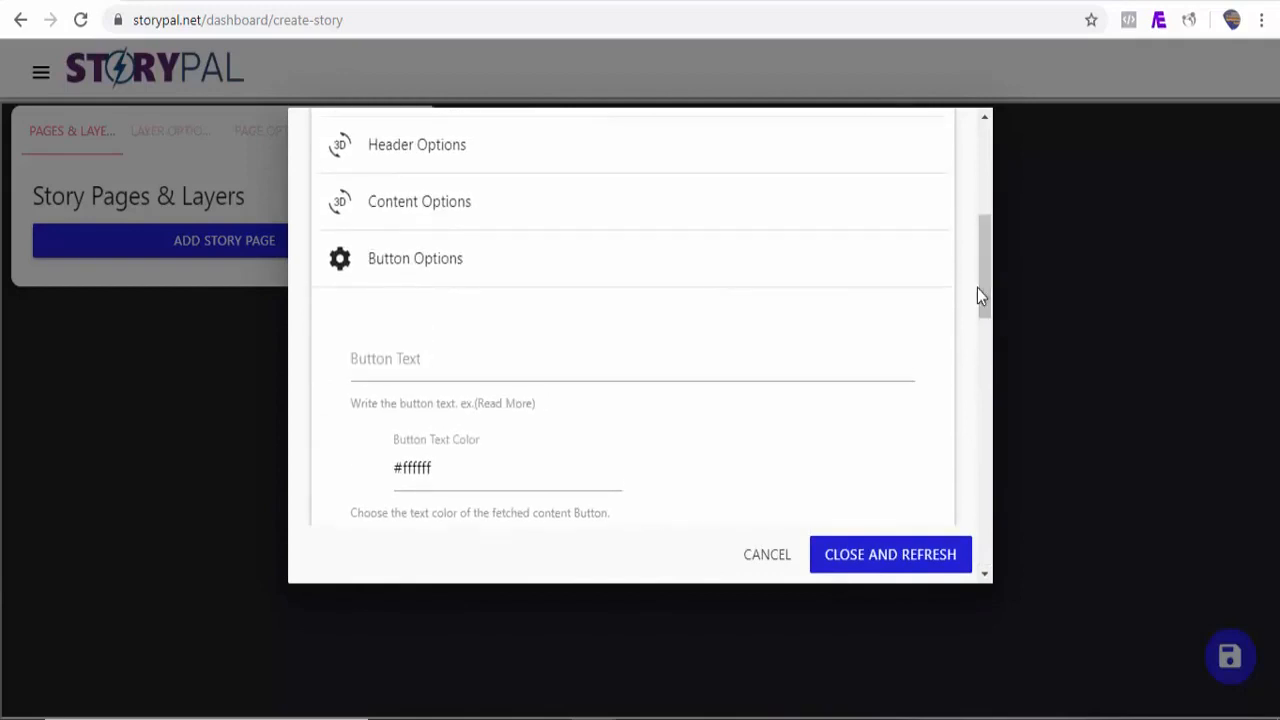
left_click(448, 376)
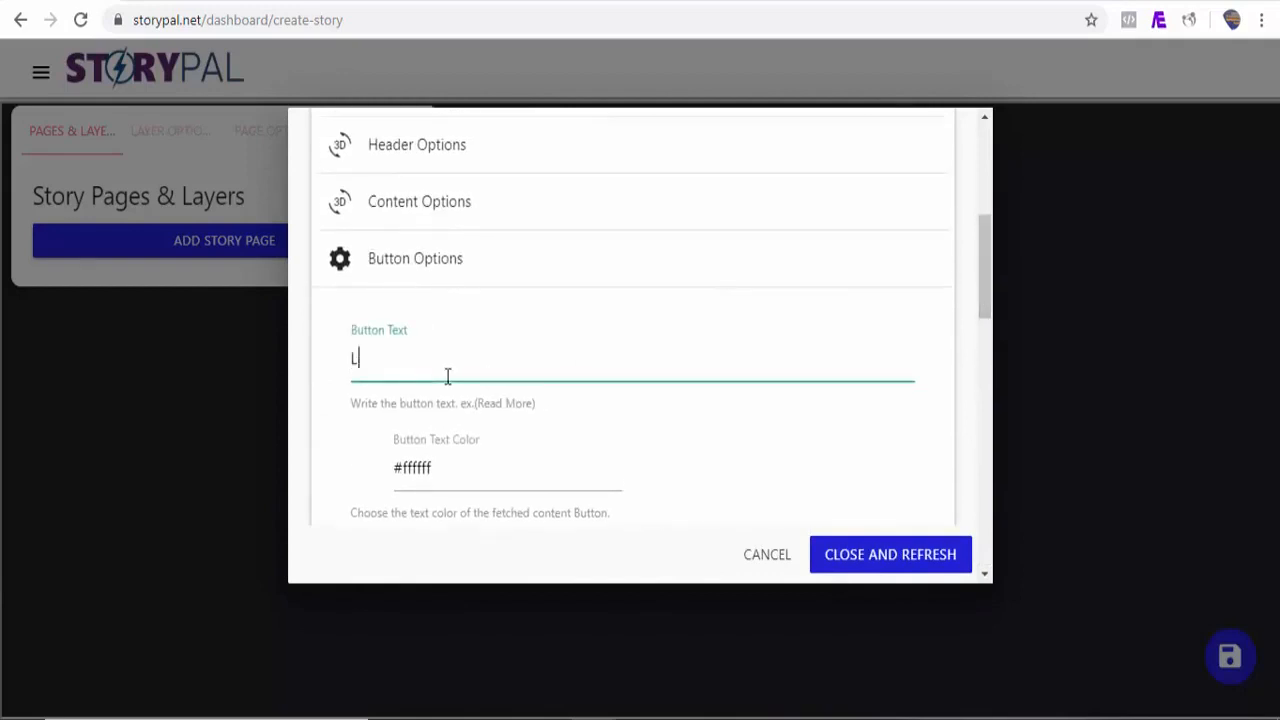
type("Learn More")
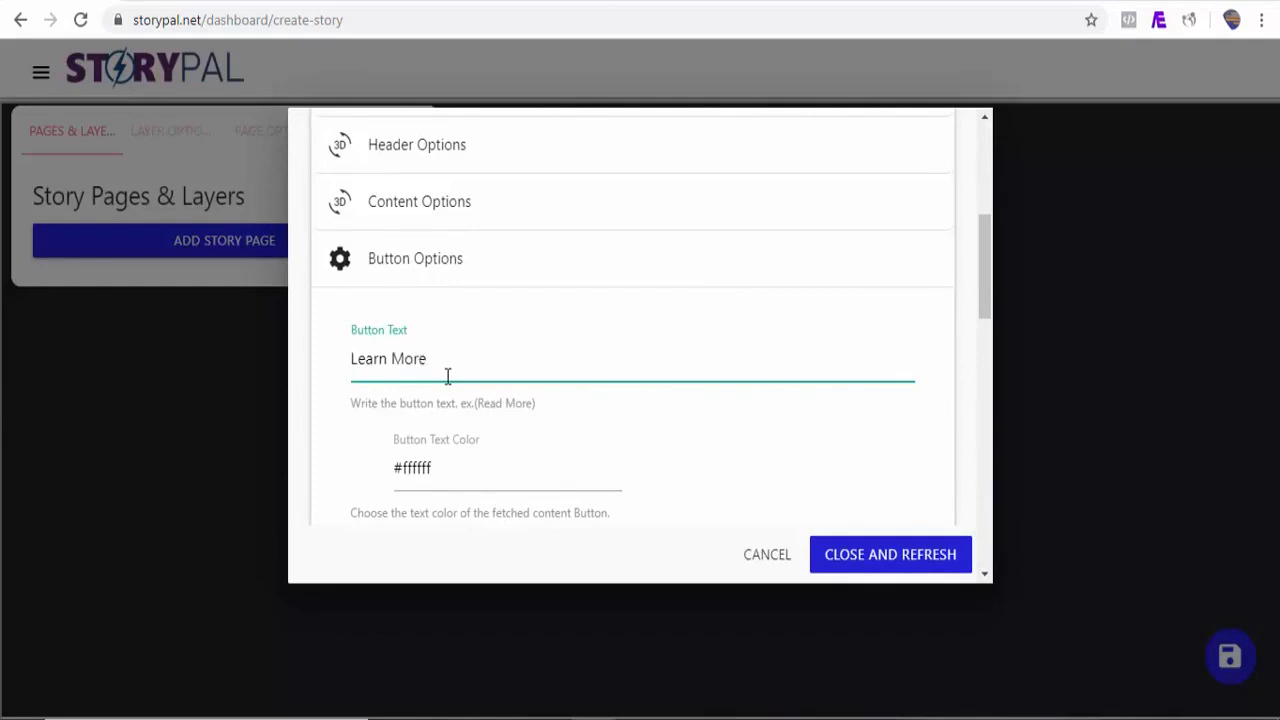
left_click_drag(985, 265, 994, 207)
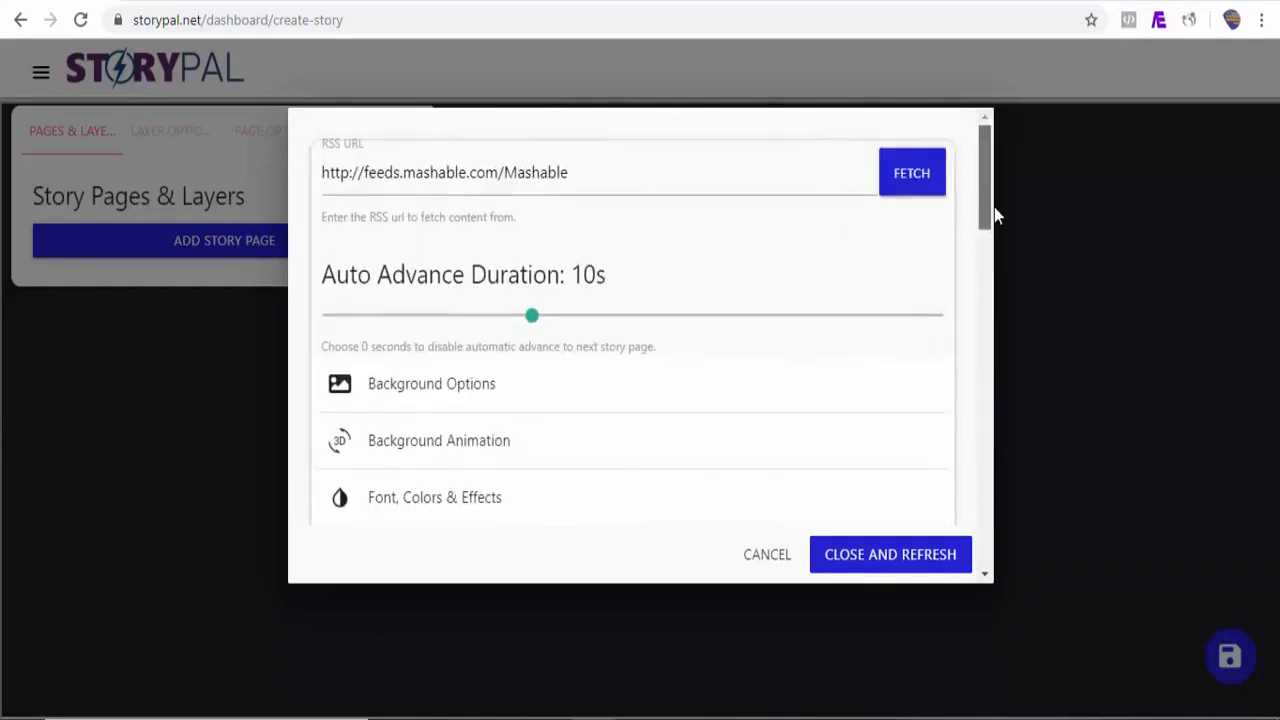
Step: Fetch the feed without auto-creating the story and add four items as pages: Ultimate Ears speaker, stand mixers, Facebook criticism and Microsoft laptop deals
left_click(912, 178)
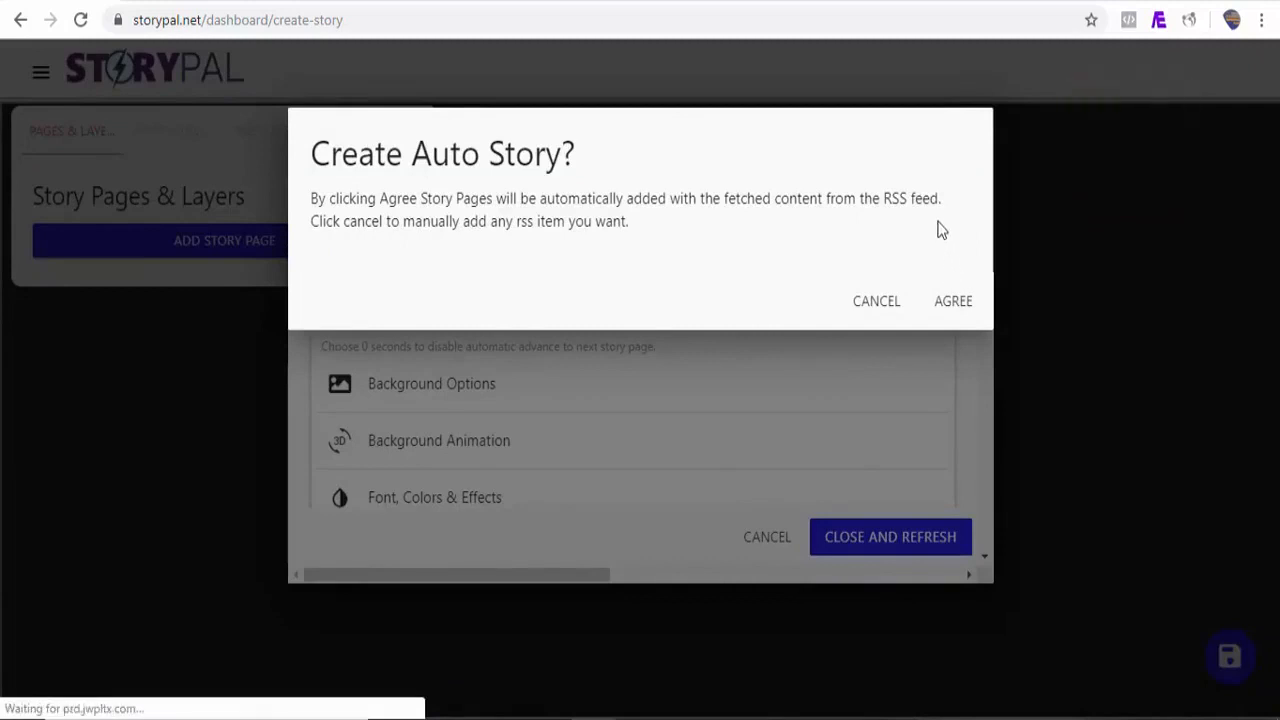
left_click(879, 308)
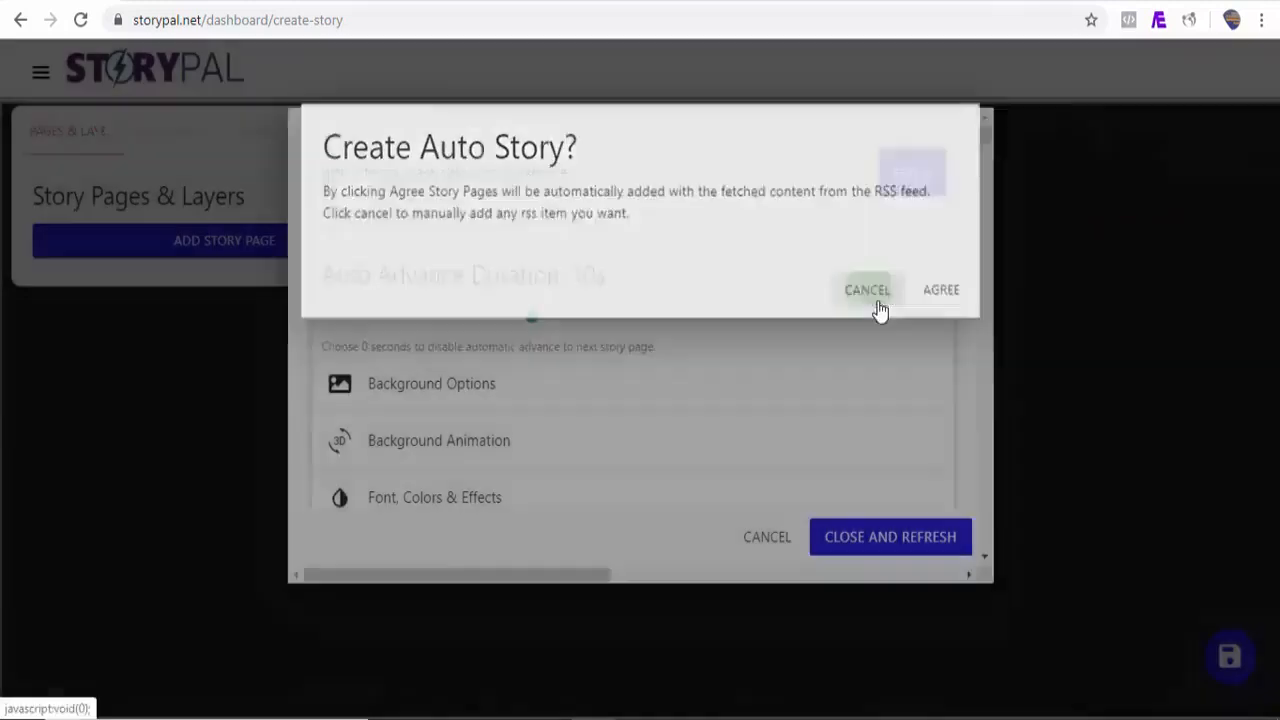
left_click_drag(985, 141, 985, 185)
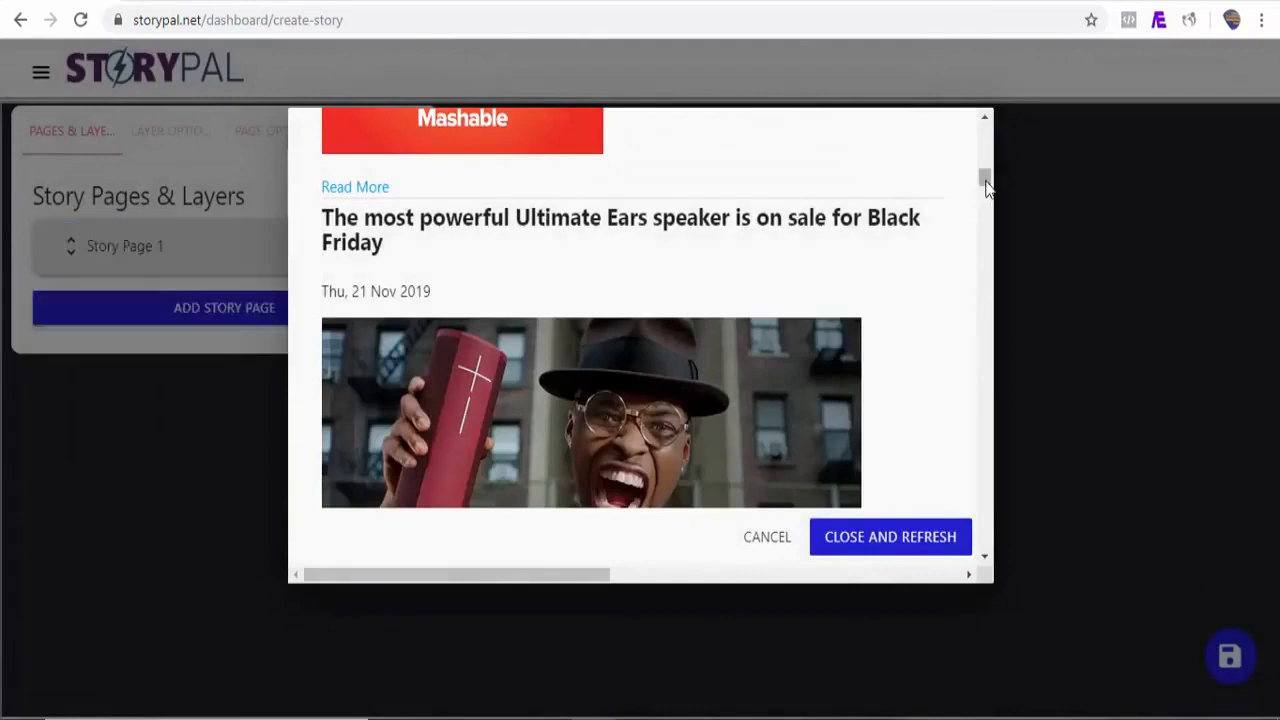
left_click_drag(985, 183, 985, 199)
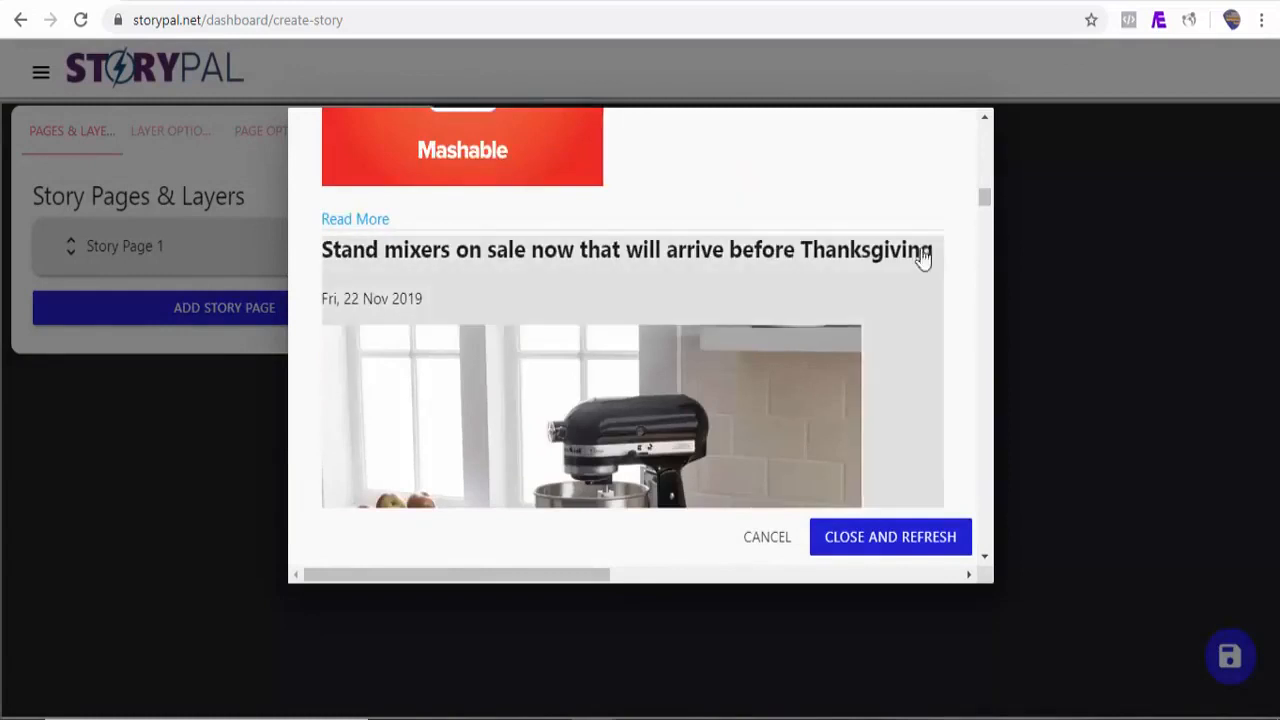
left_click(916, 287)
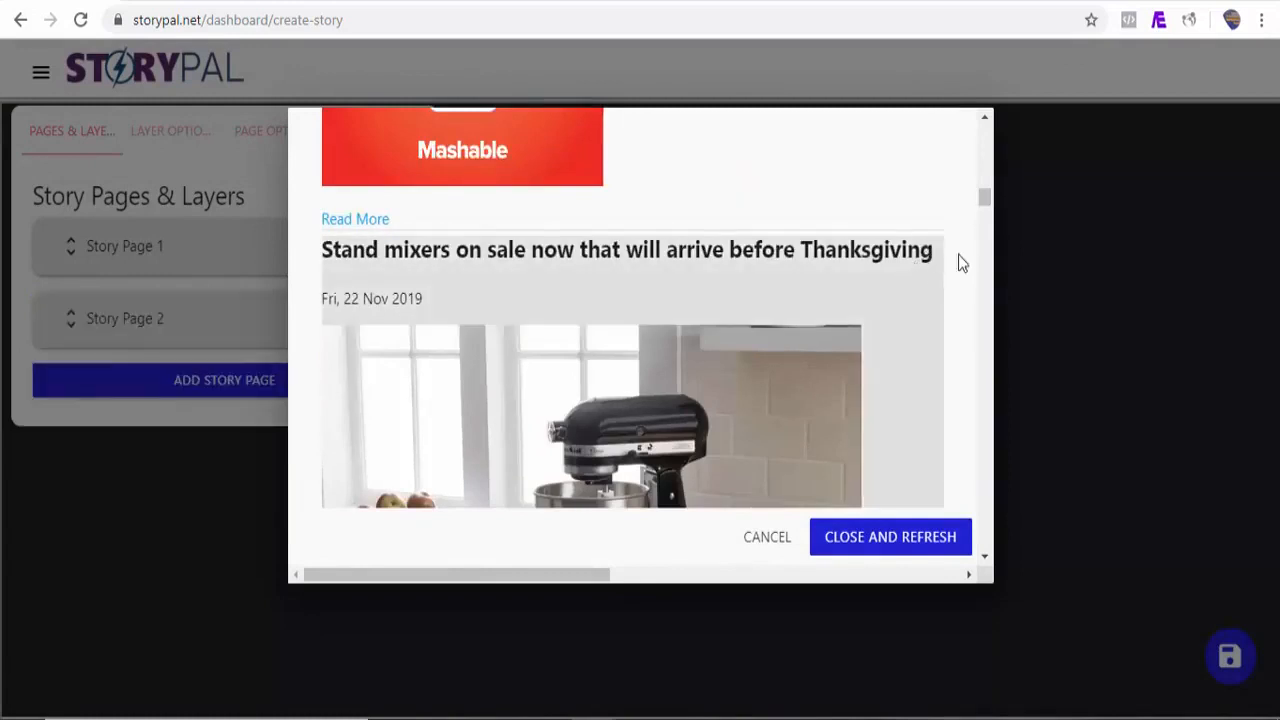
left_click_drag(985, 205, 985, 213)
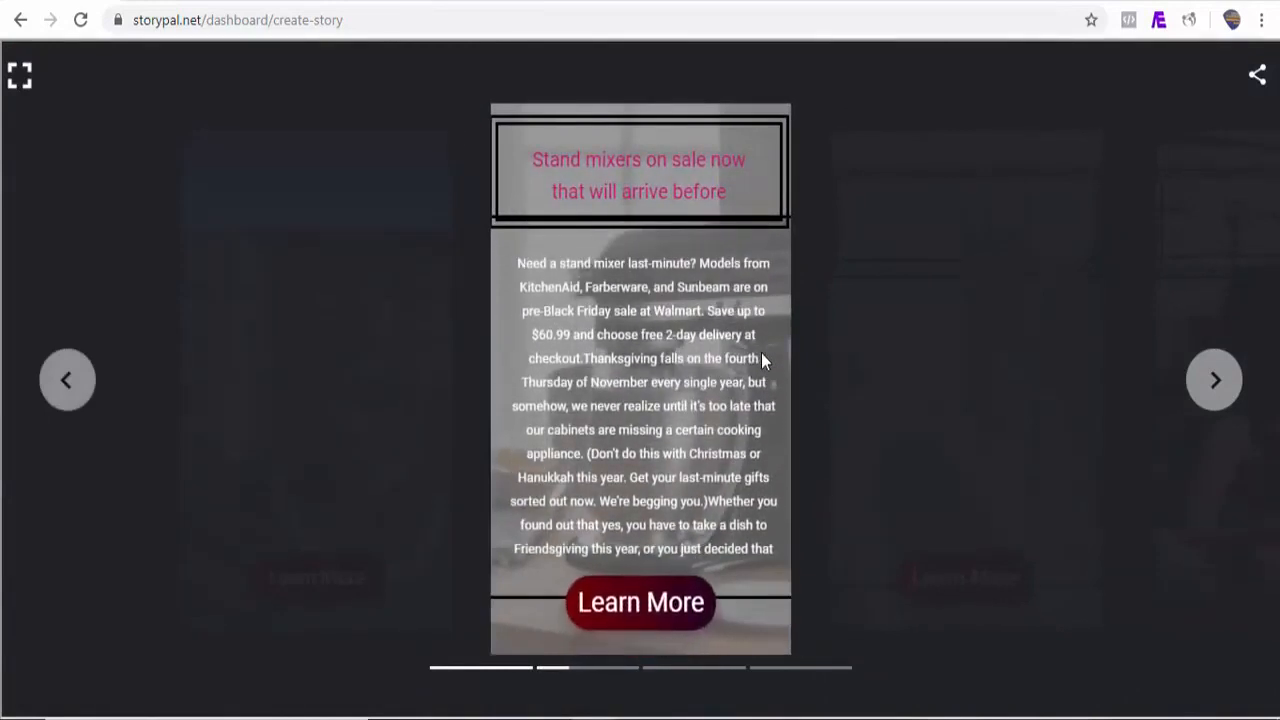
Step: Preview the remaining pages of the new story in full screen and return to the editor
left_click(1222, 387)
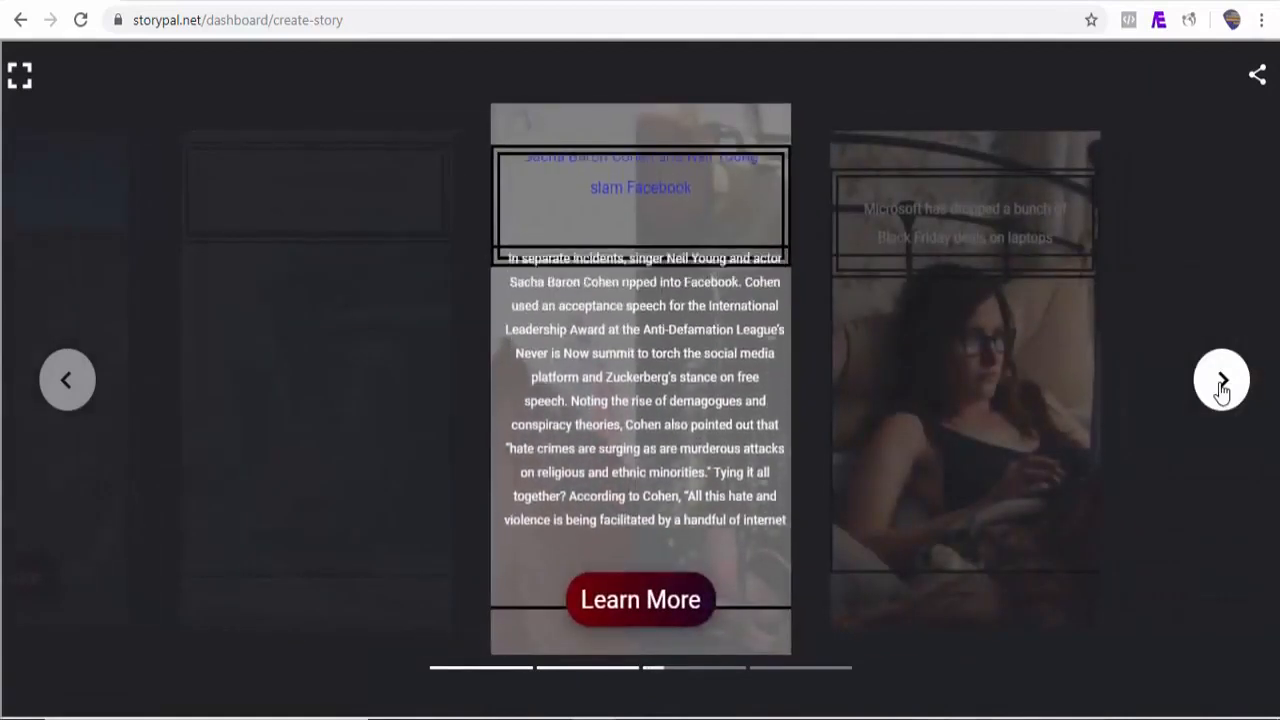
left_click(1222, 387)
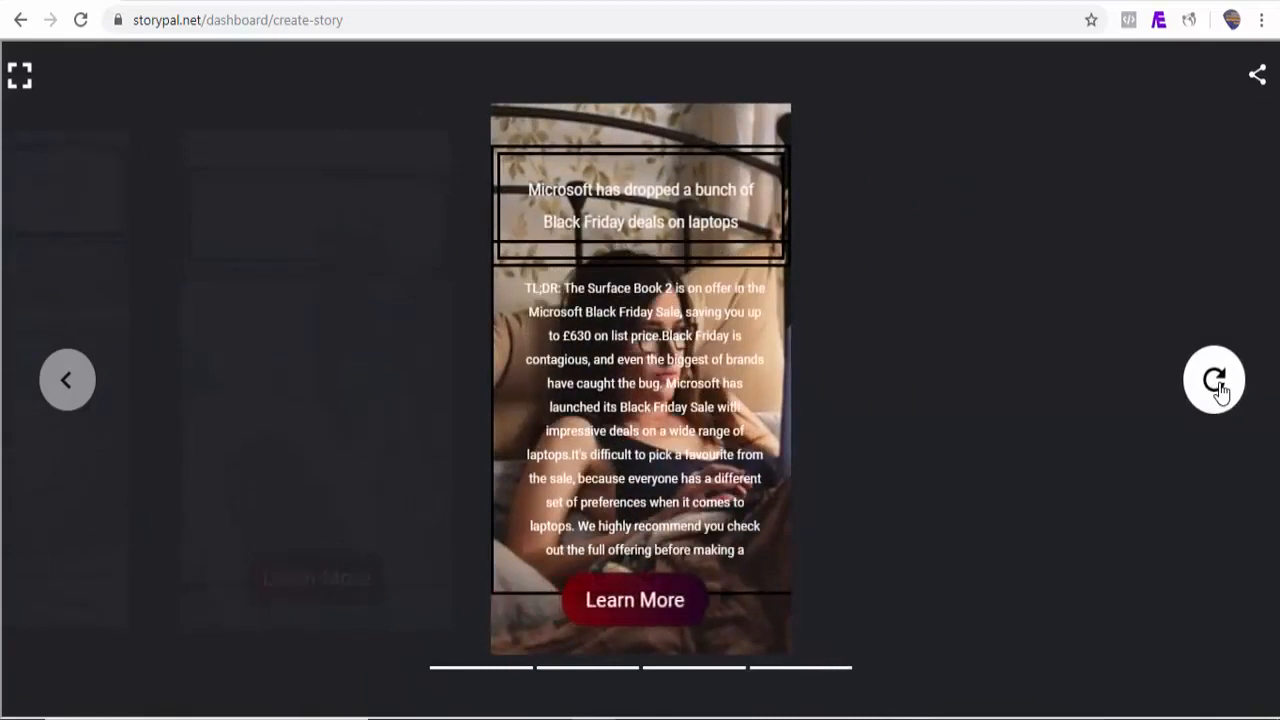
left_click(22, 76)
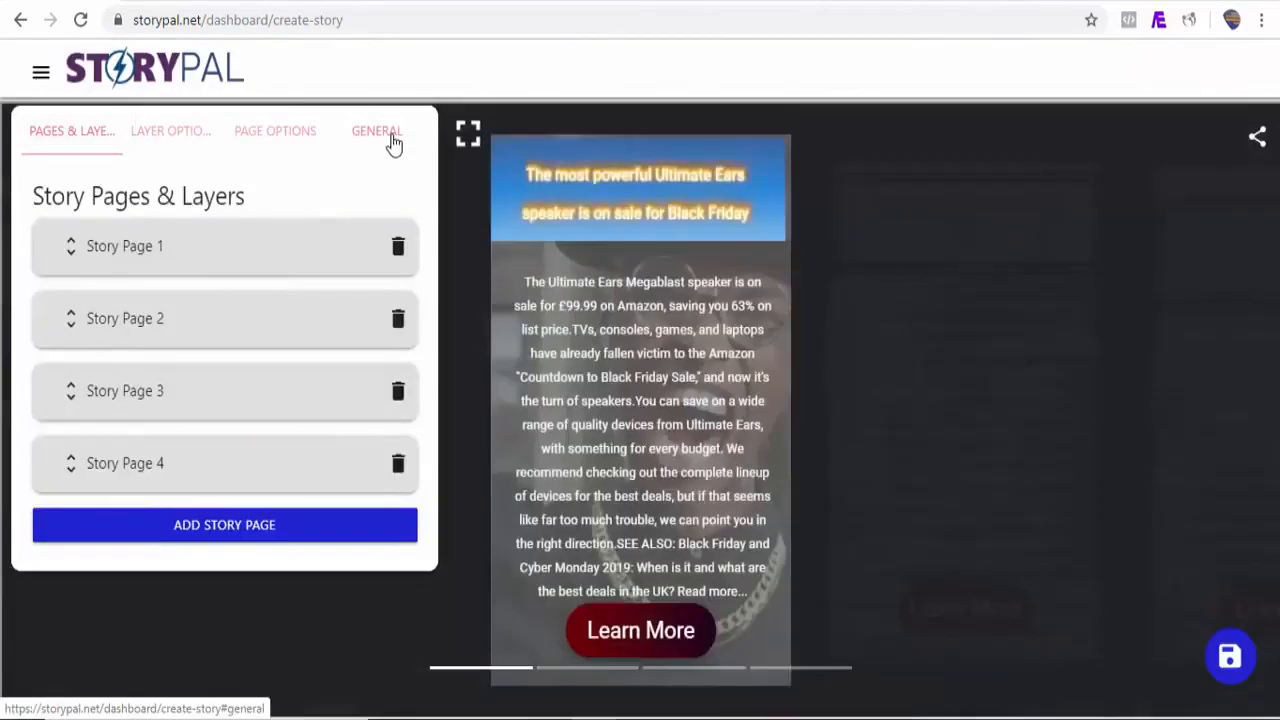
Step: Set the story's poster portrait to the "camping, bedford, dormobile" image and save the story
left_click(391, 143)
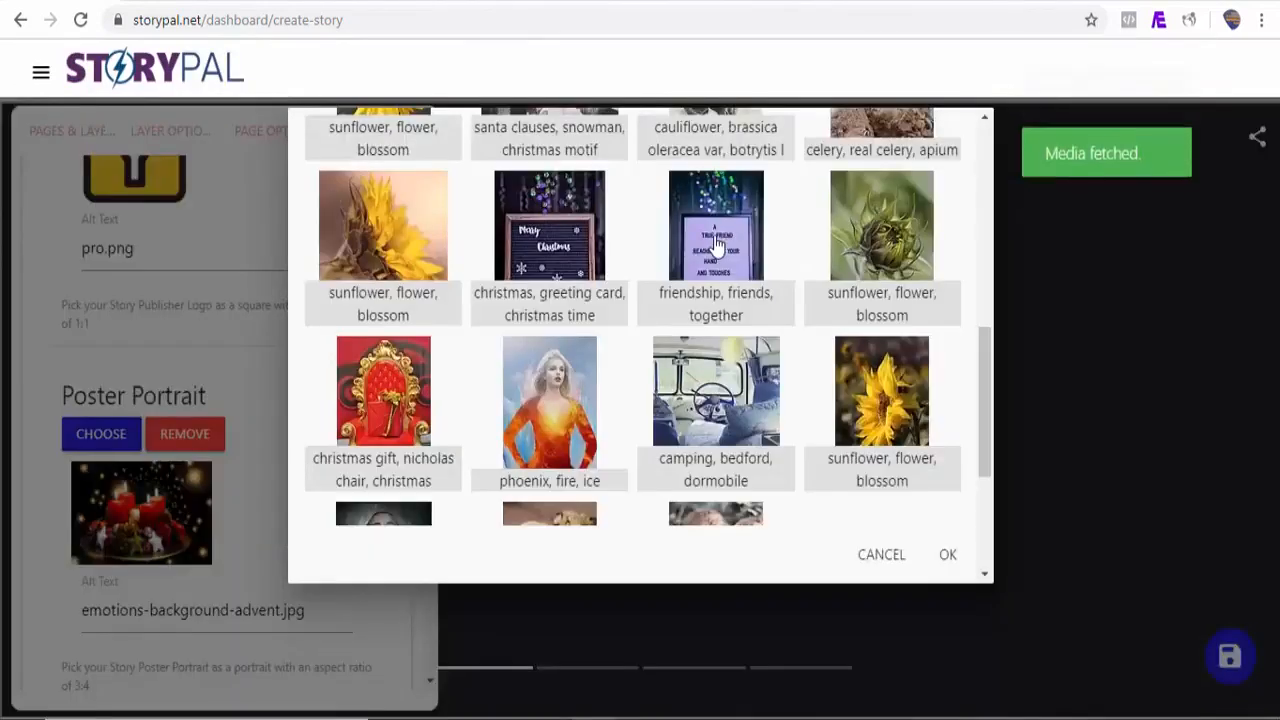
left_click(716, 243)
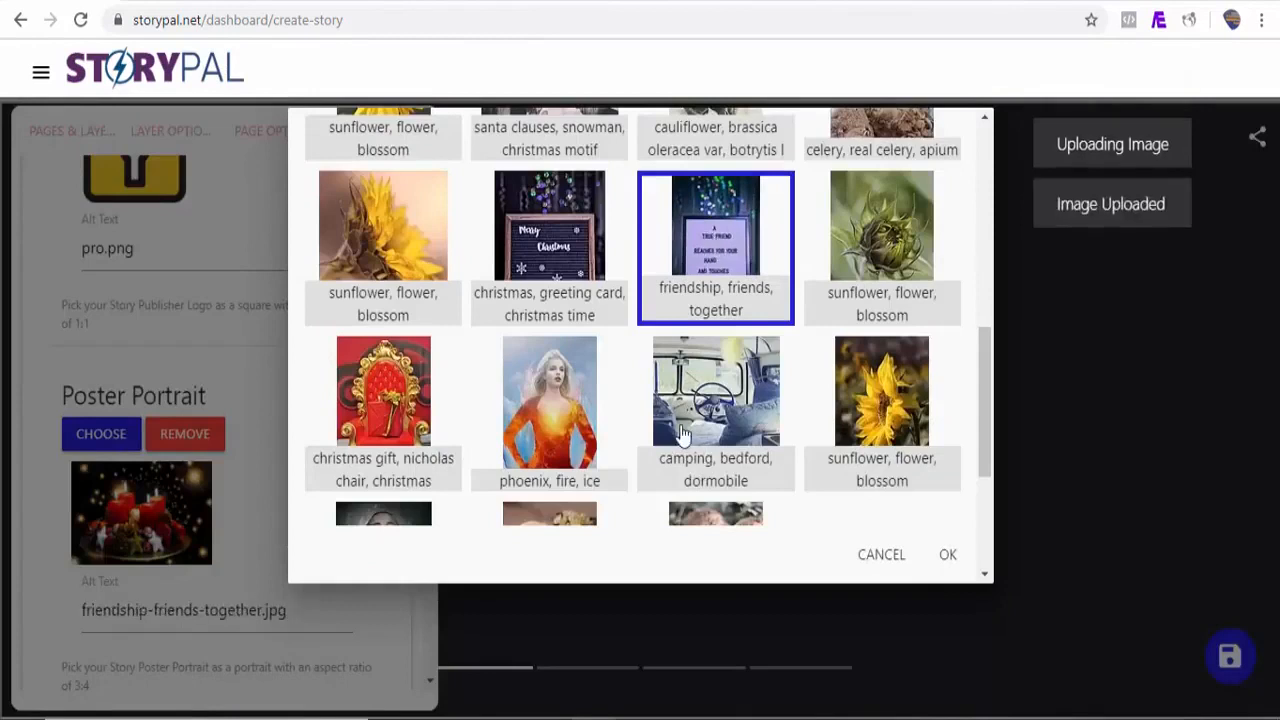
left_click(703, 465)
left_click(950, 556)
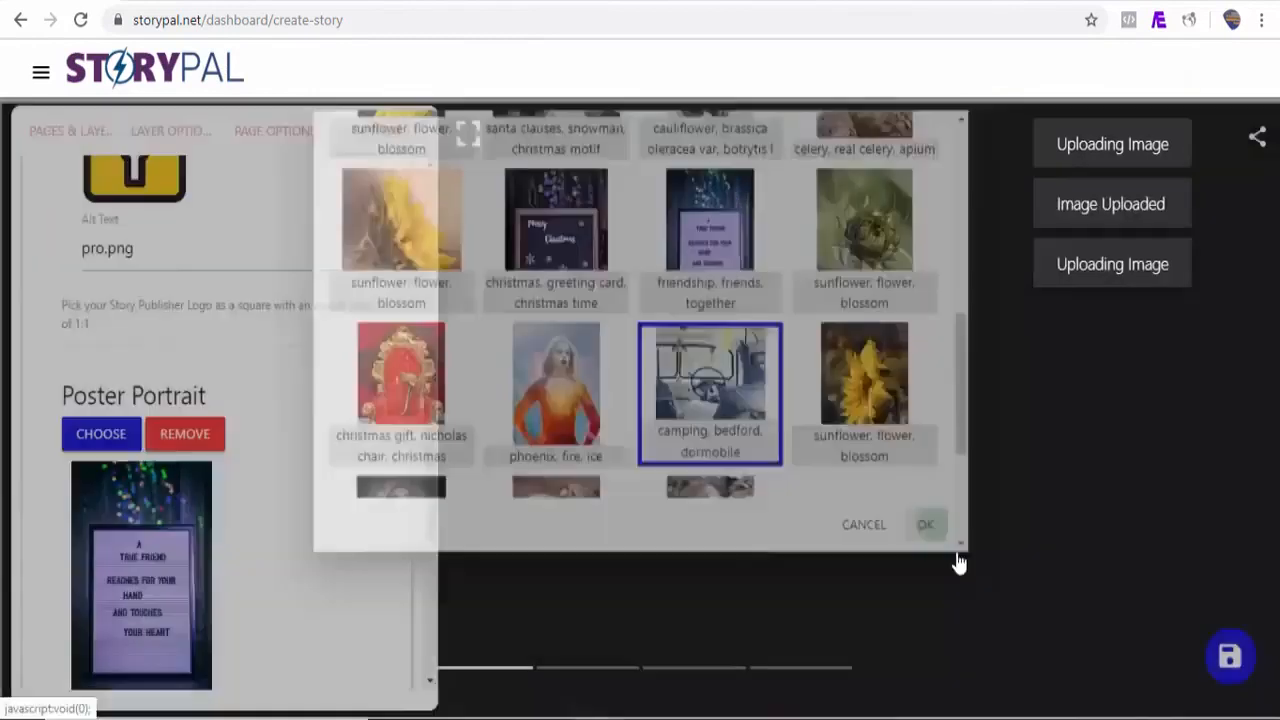
left_click(1232, 659)
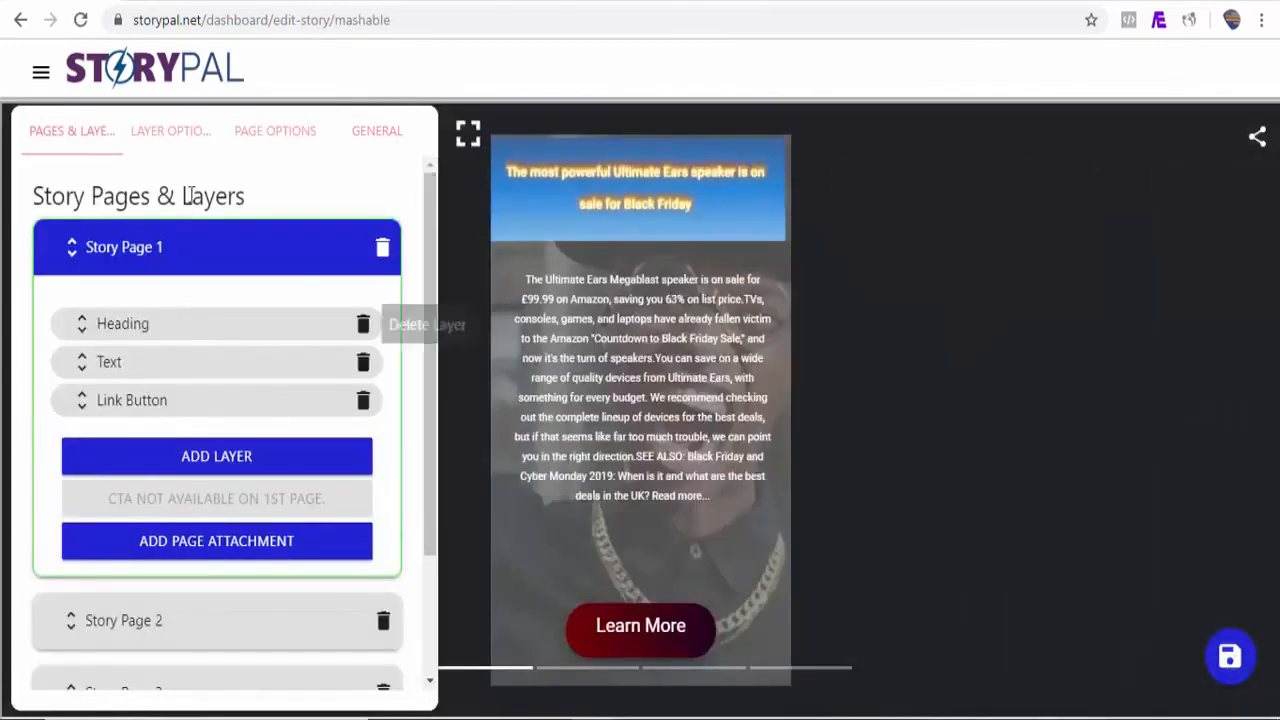
Step: Create a bookend titled "Demo bookend" with every share provider enabled except LINE and SMS, and save it
left_click(41, 72)
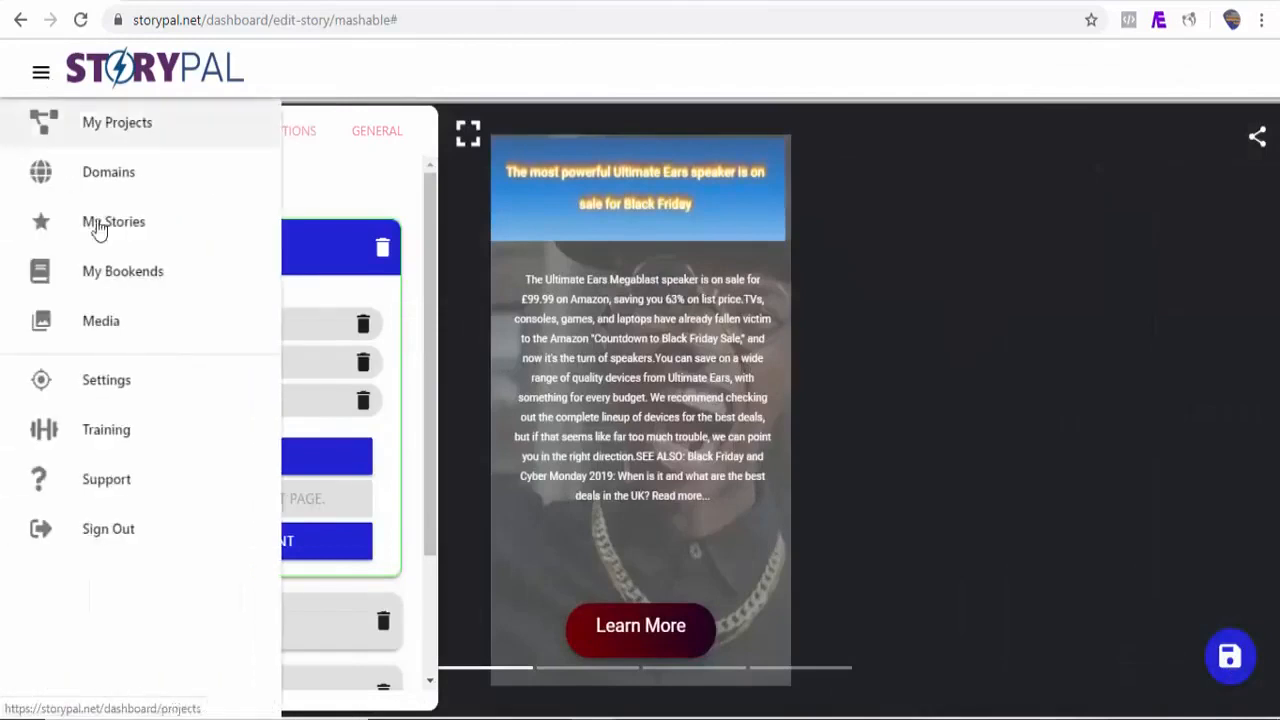
left_click(124, 272)
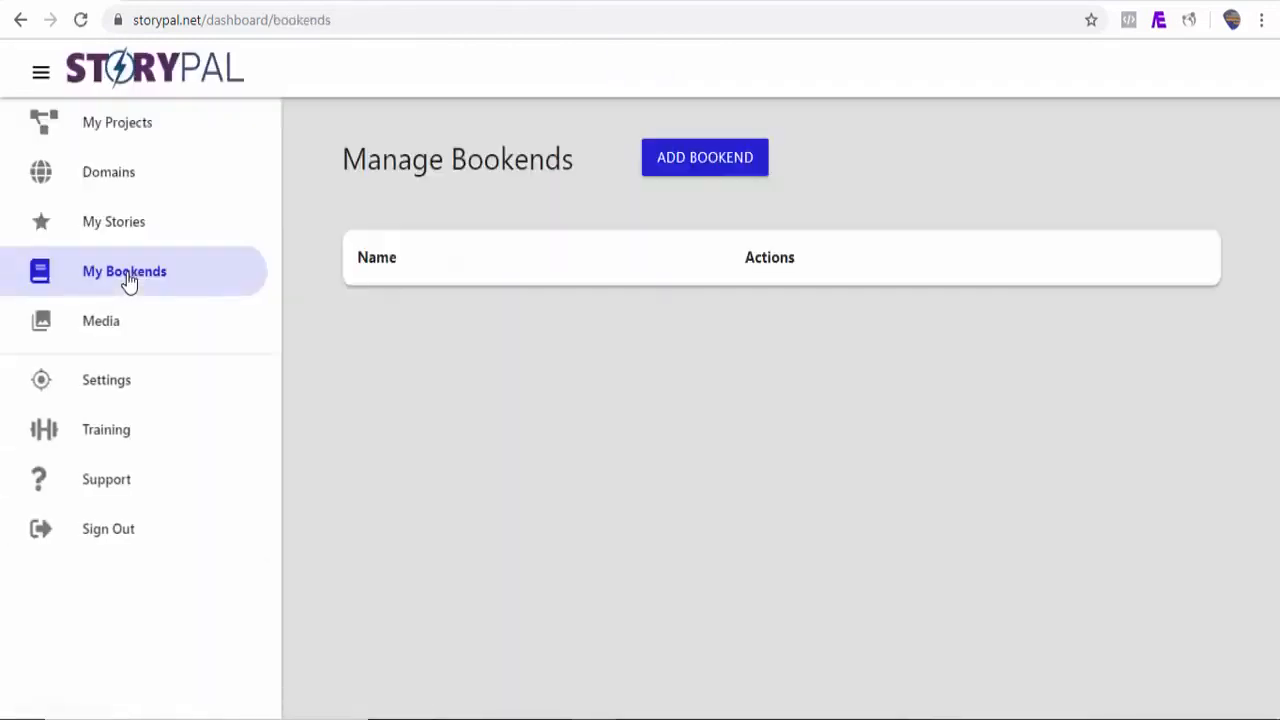
left_click(722, 165)
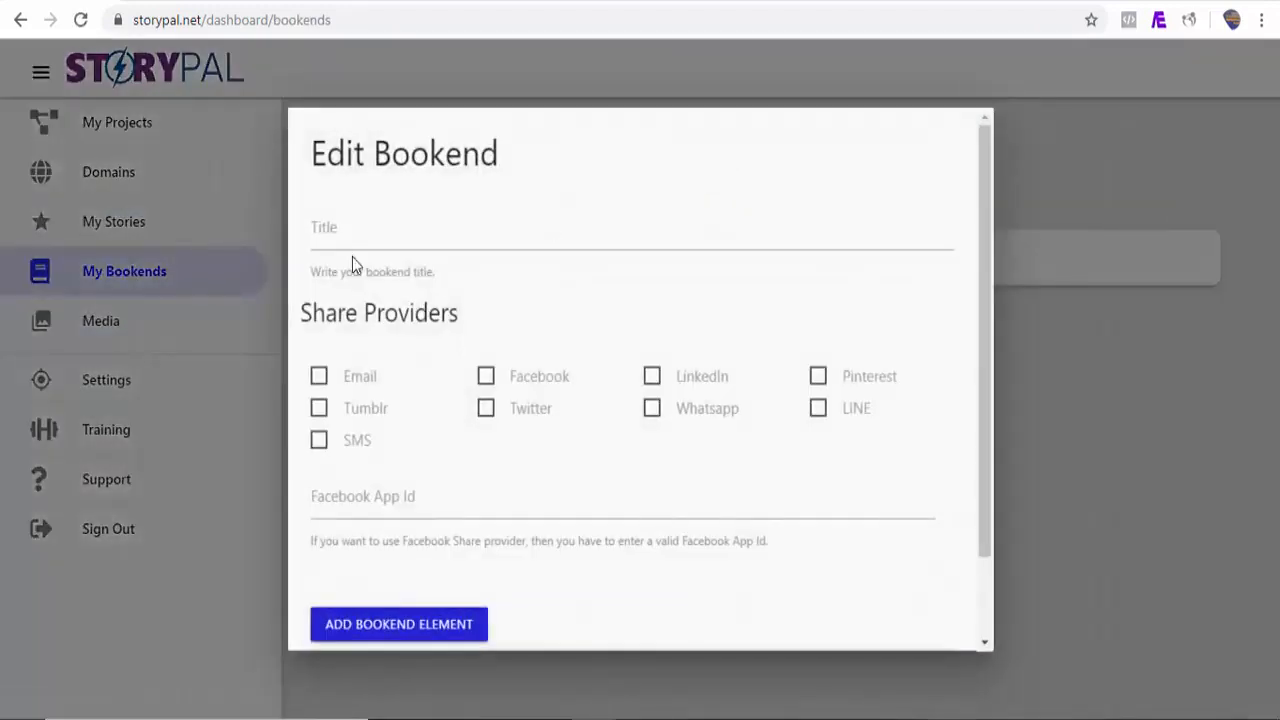
left_click(349, 239)
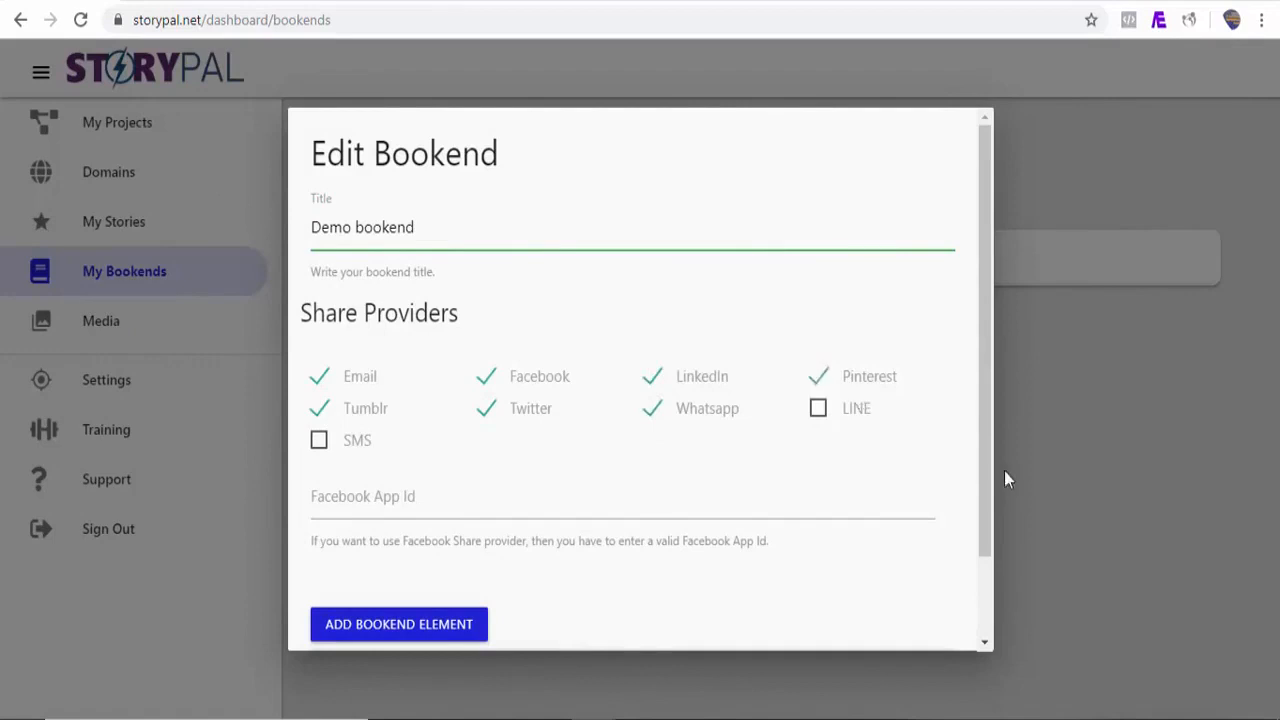
scroll(988, 466, "down", 2)
left_click(948, 619)
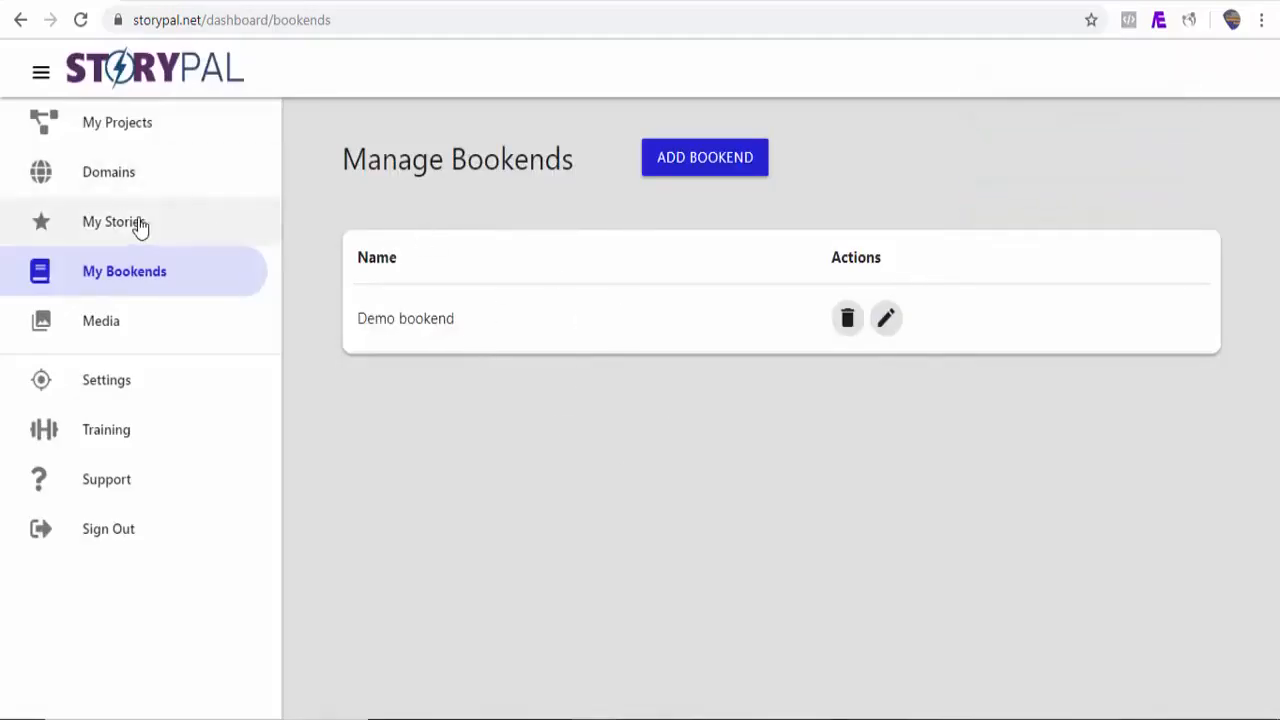
Step: Open the "What Exactly Is Google AMP Story?" story for editing, attach Demo bookend to it and save
left_click(139, 228)
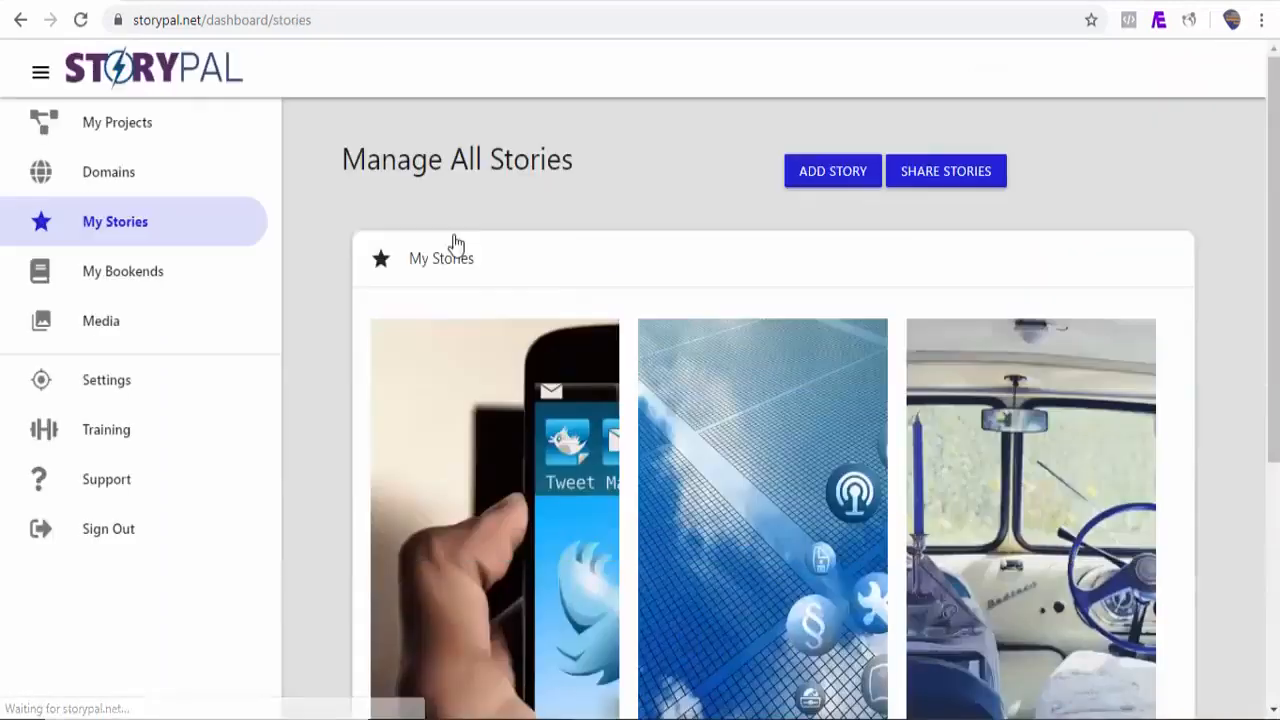
left_click_drag(1268, 315, 1266, 500)
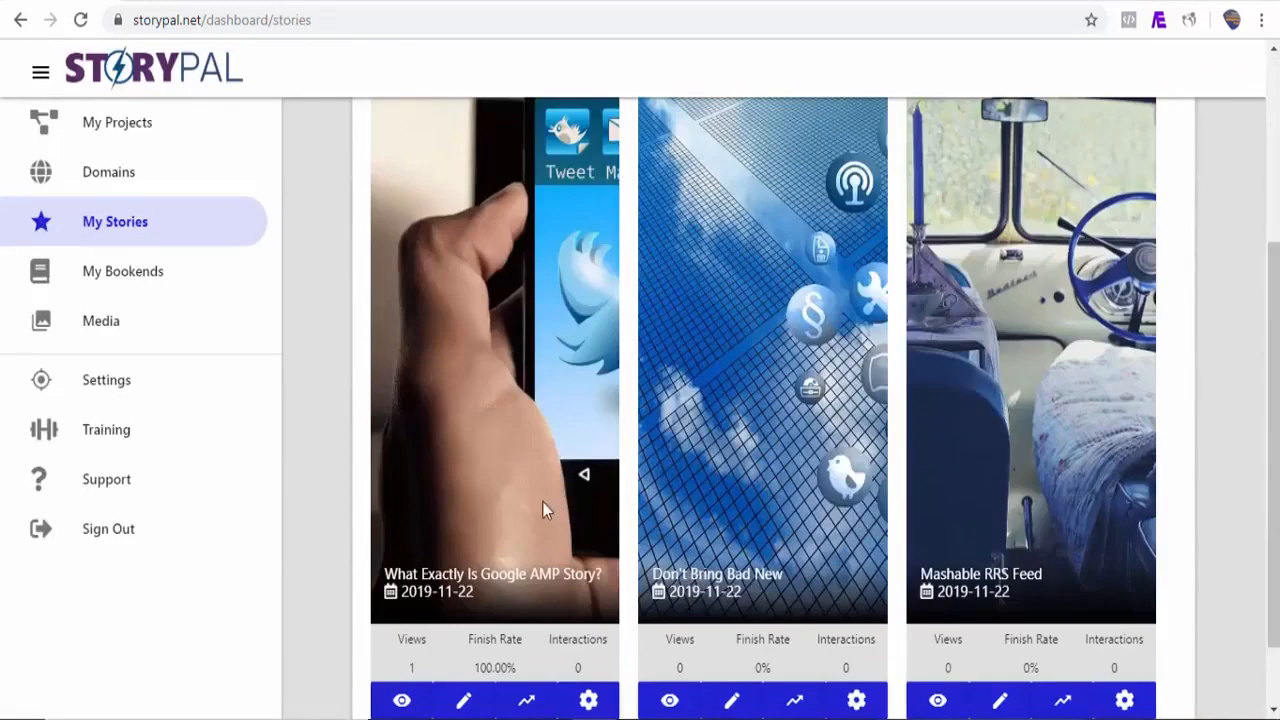
left_click(464, 701)
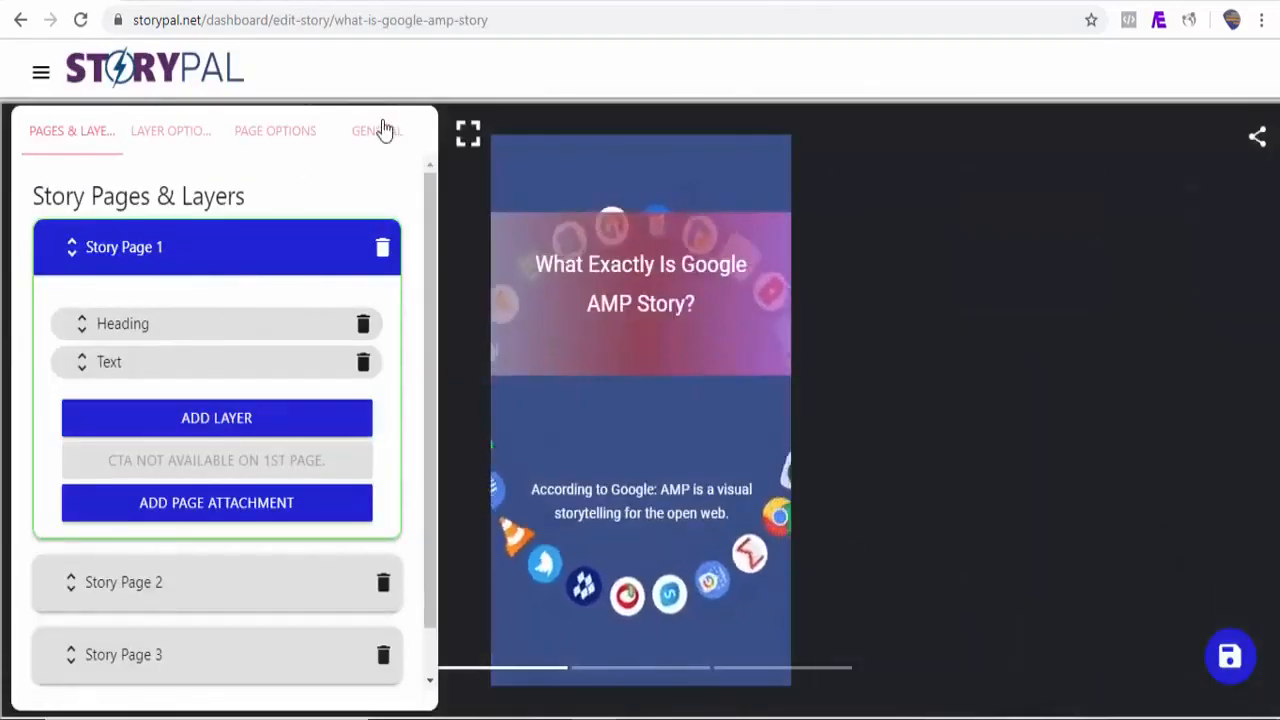
left_click(386, 138)
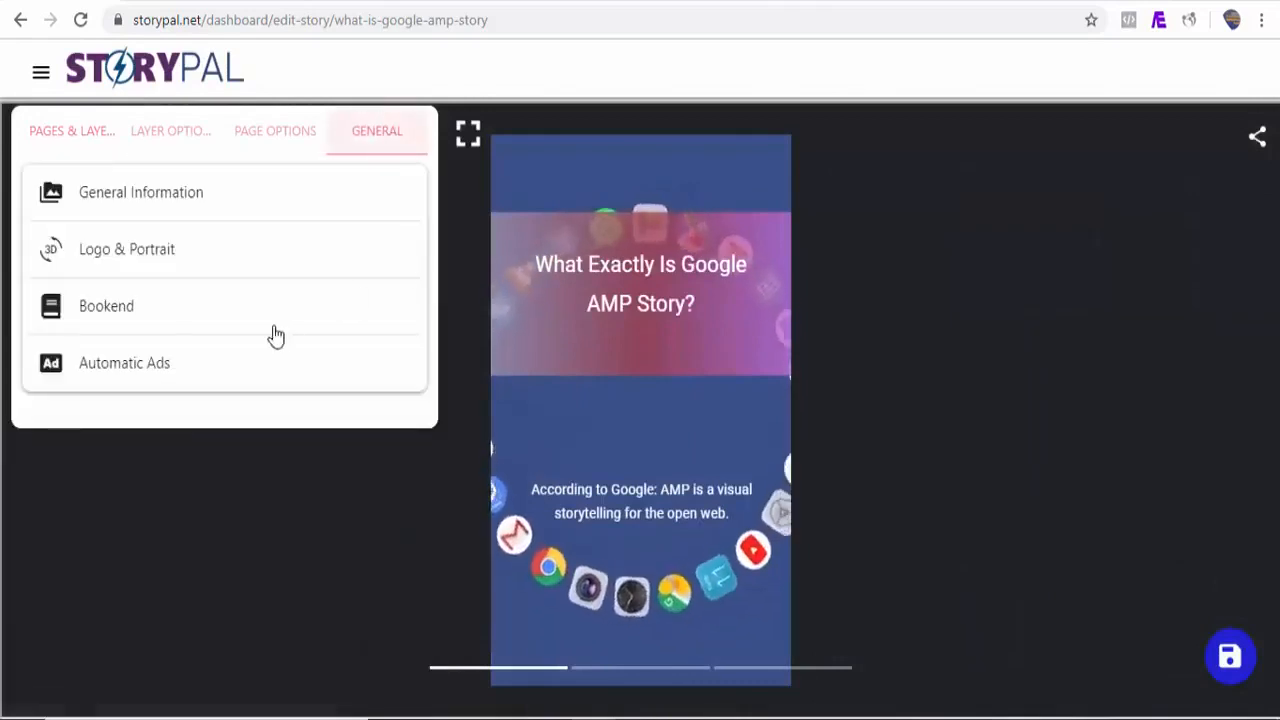
left_click(171, 323)
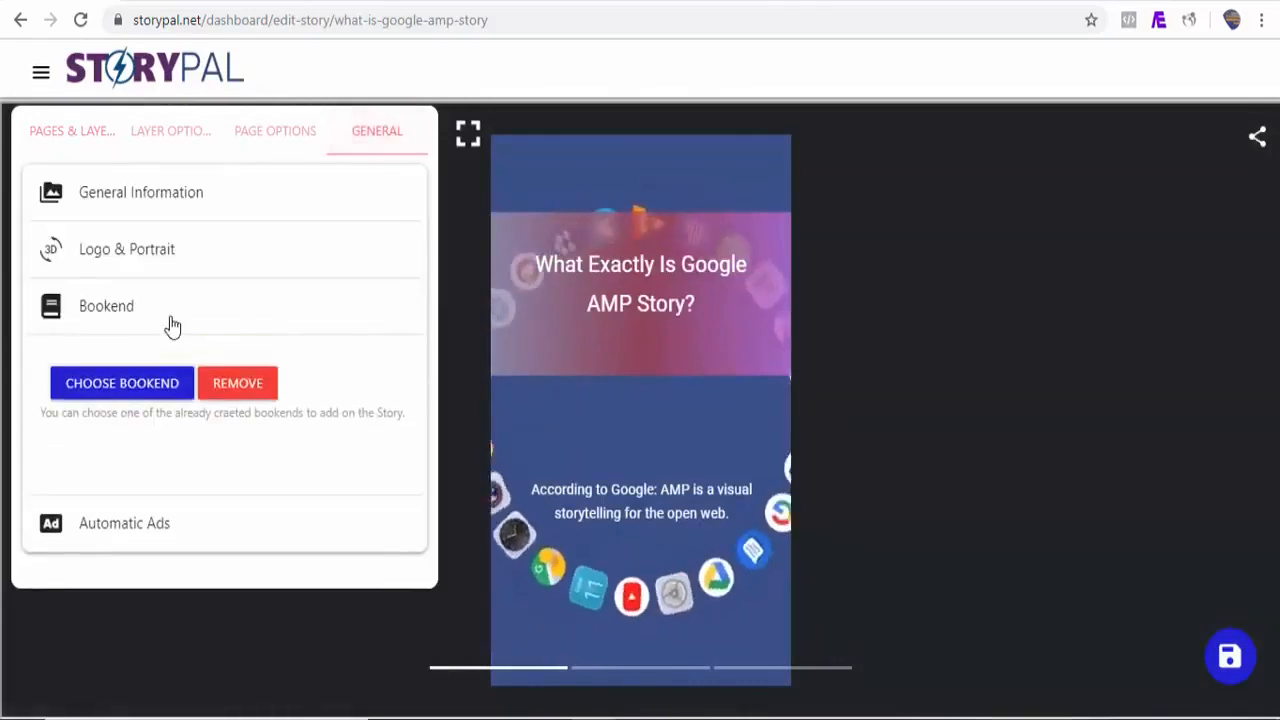
left_click(157, 390)
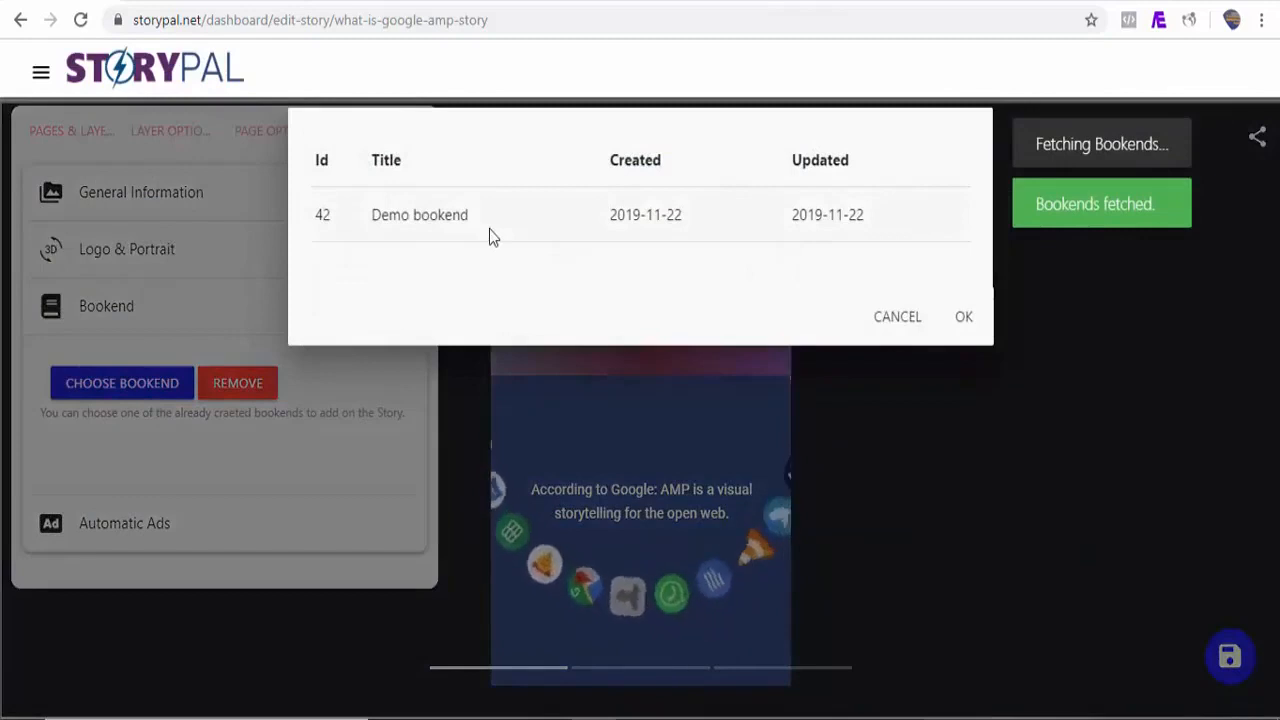
left_click(490, 216)
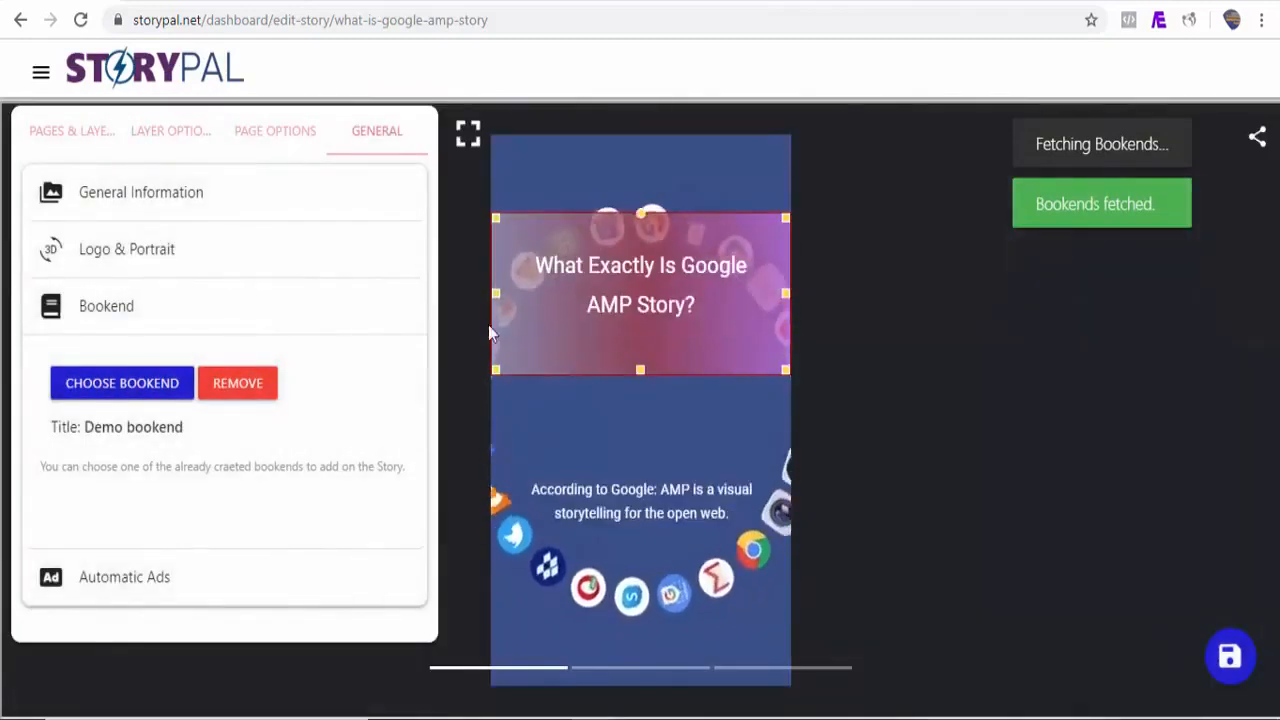
left_click(1238, 657)
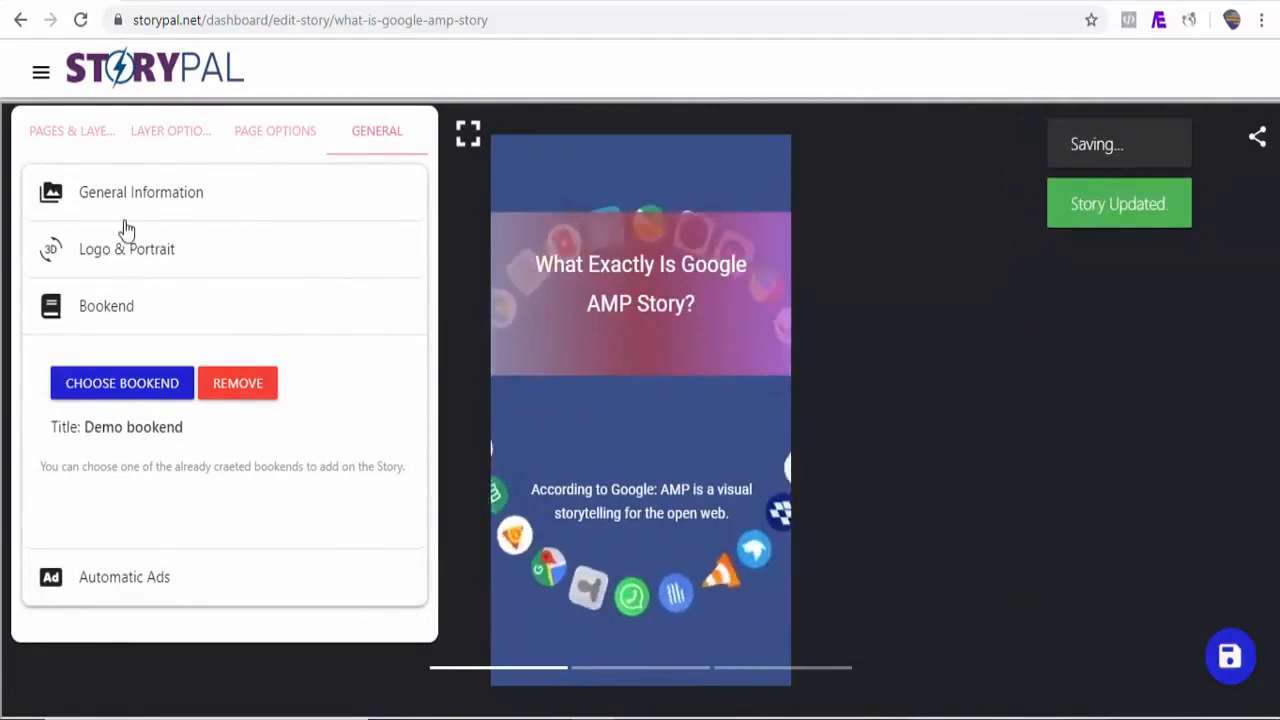
Step: Attach Demo bookend to the Mashable RSS feed story and save it
left_click(41, 78)
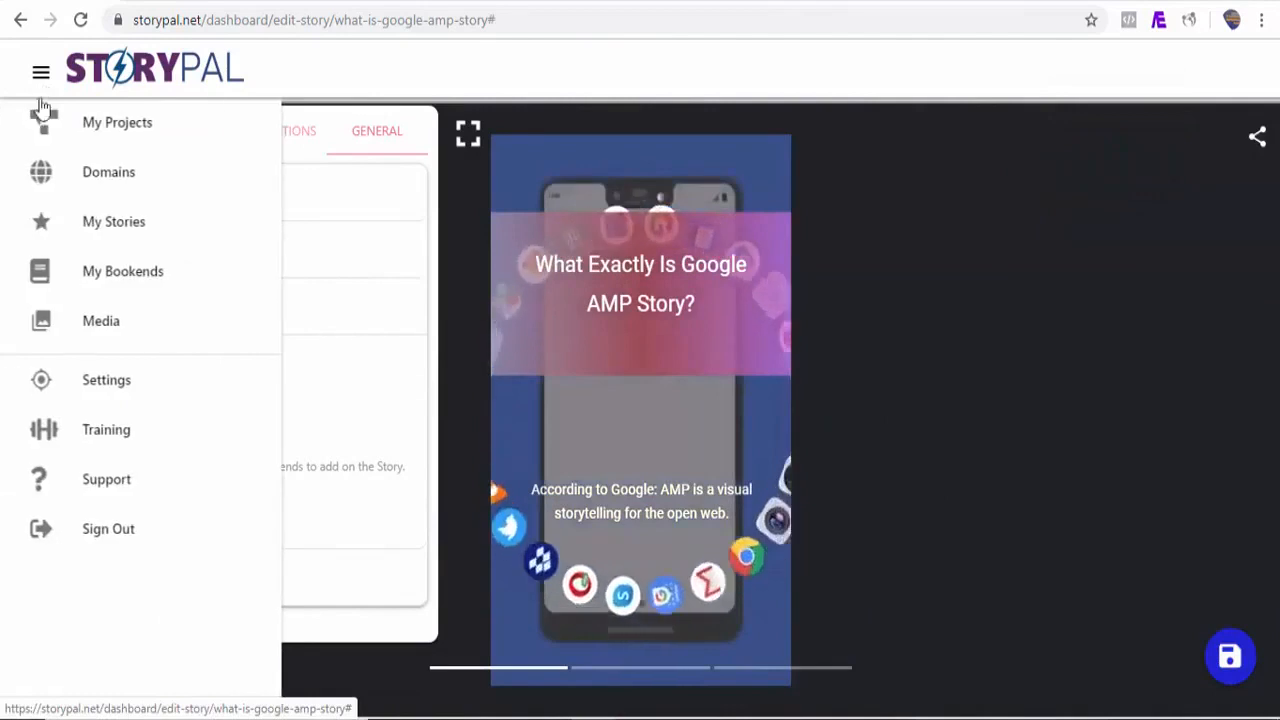
left_click(120, 271)
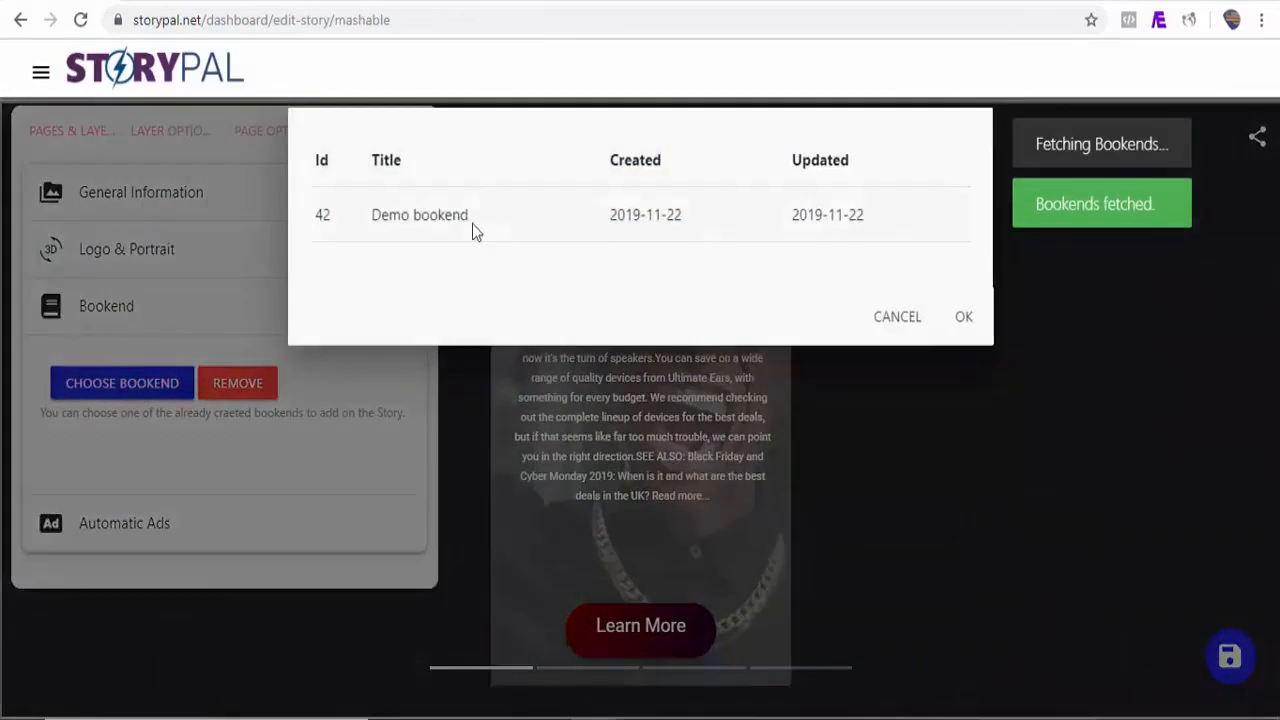
left_click(472, 223)
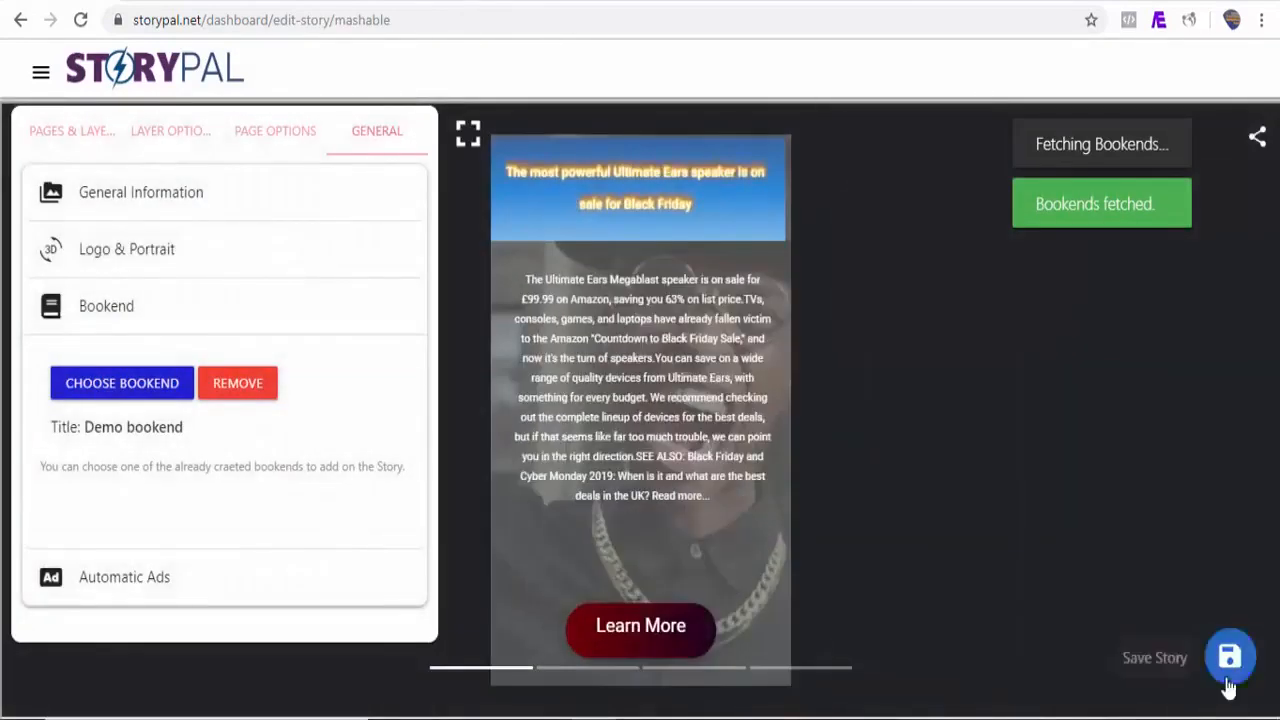
left_click(1230, 657)
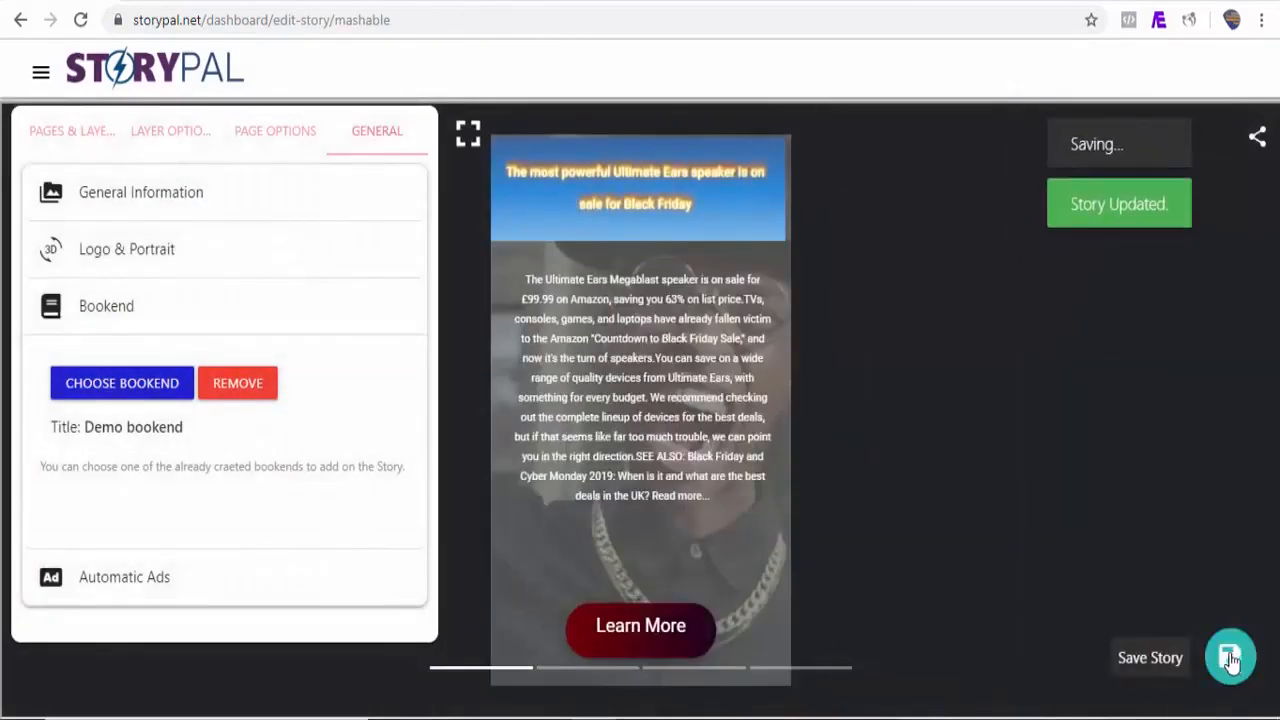
Step: Open the published version of the Mashable RRS Feed story from the list of all stories
left_click(41, 74)
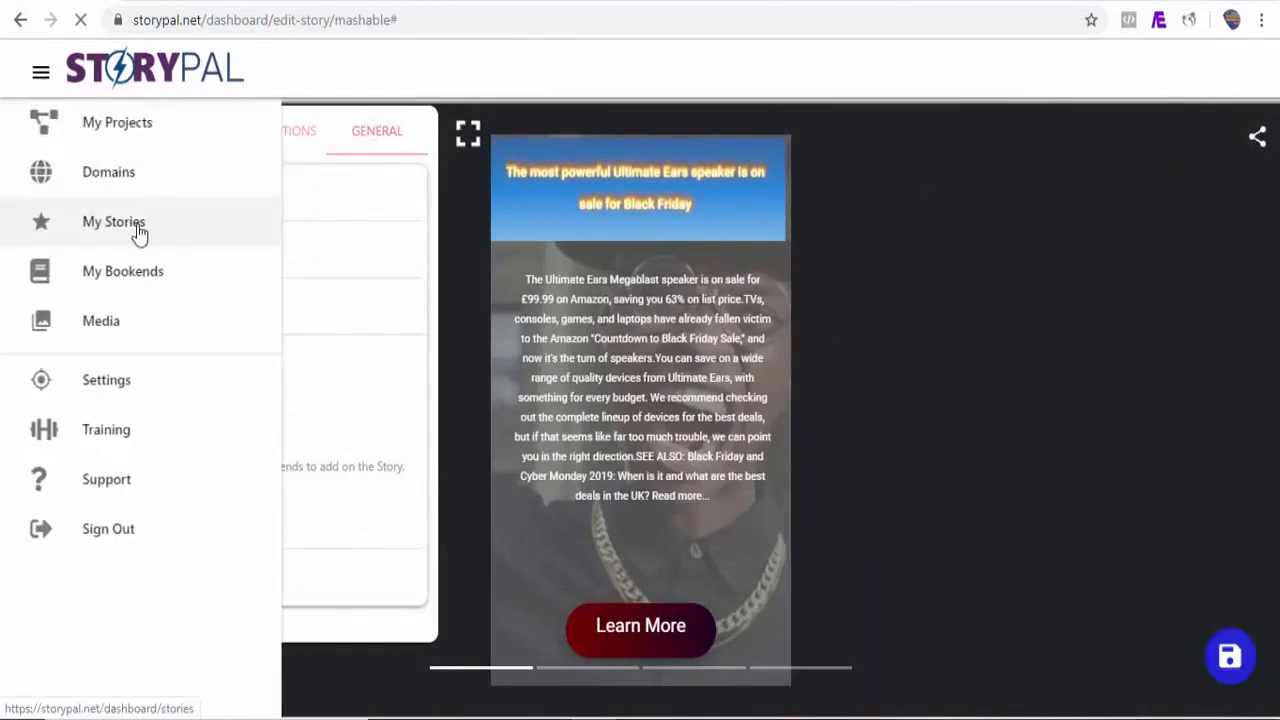
left_click(139, 232)
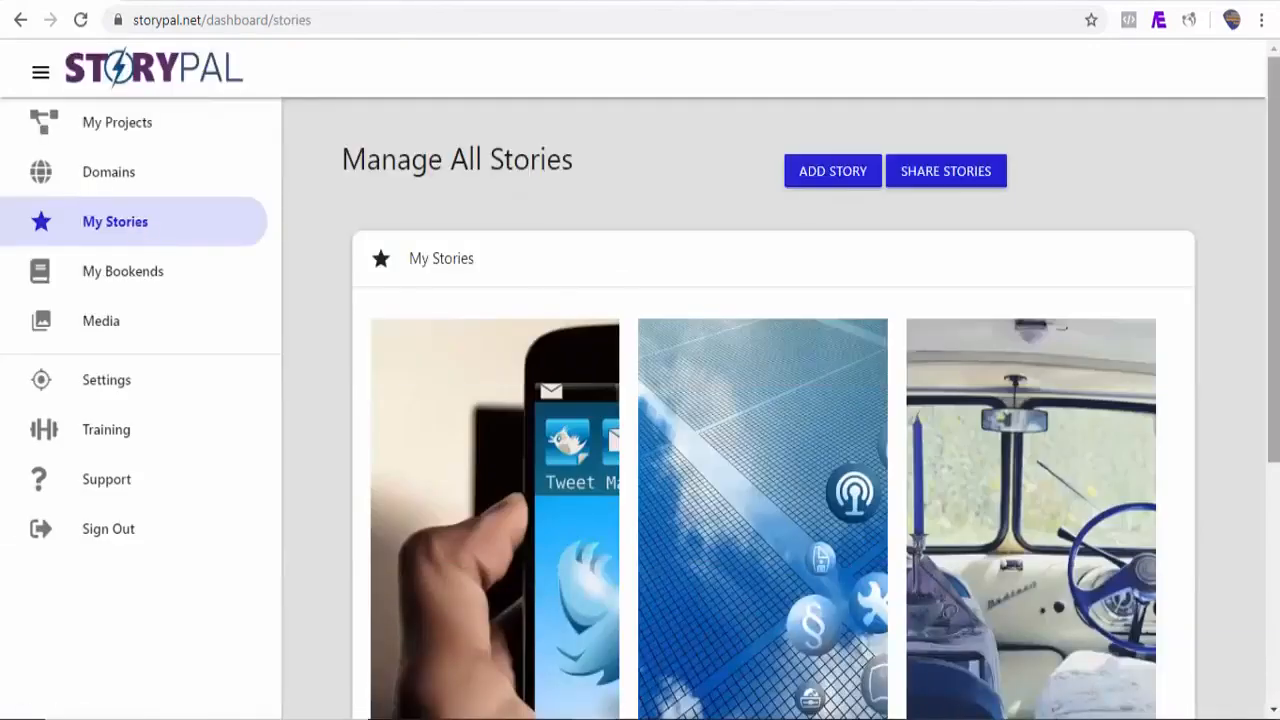
scroll(710, 518, "down", 3)
scroll(669, 600, "down", 1)
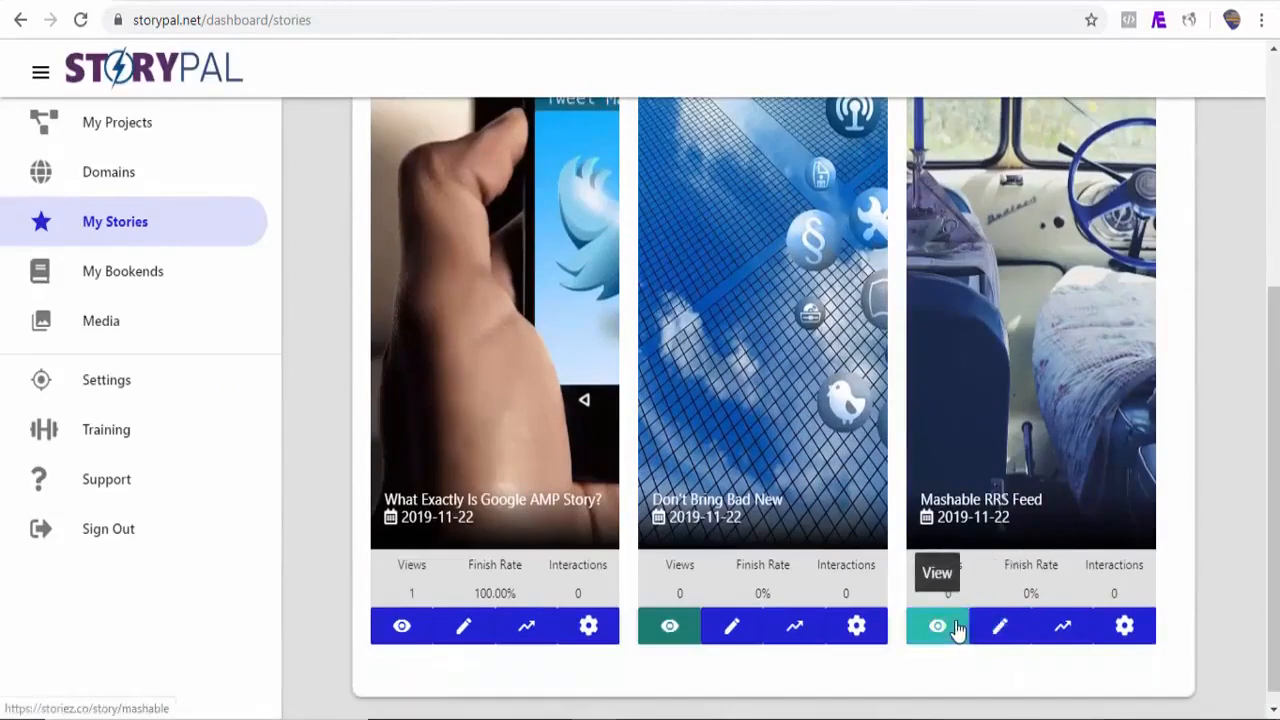
left_click(940, 626)
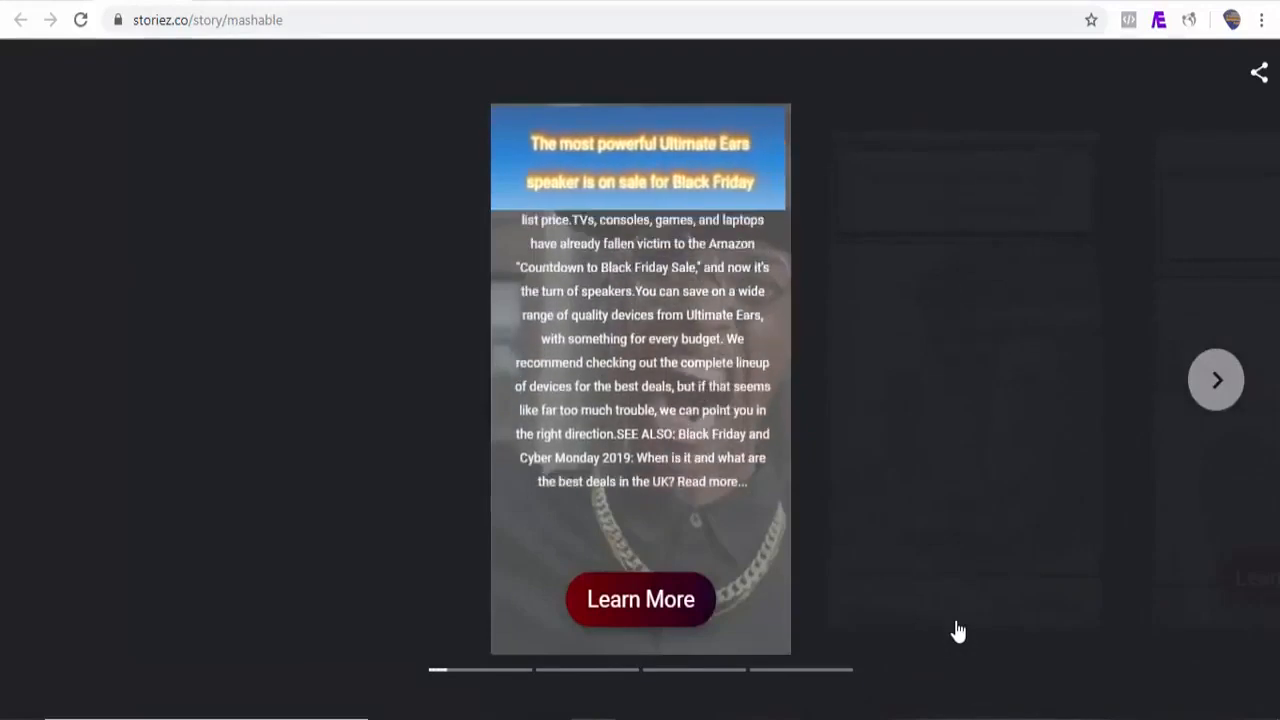
Step: Page through the published Mashable story to its last page and show its social sharing options
left_click(1224, 392)
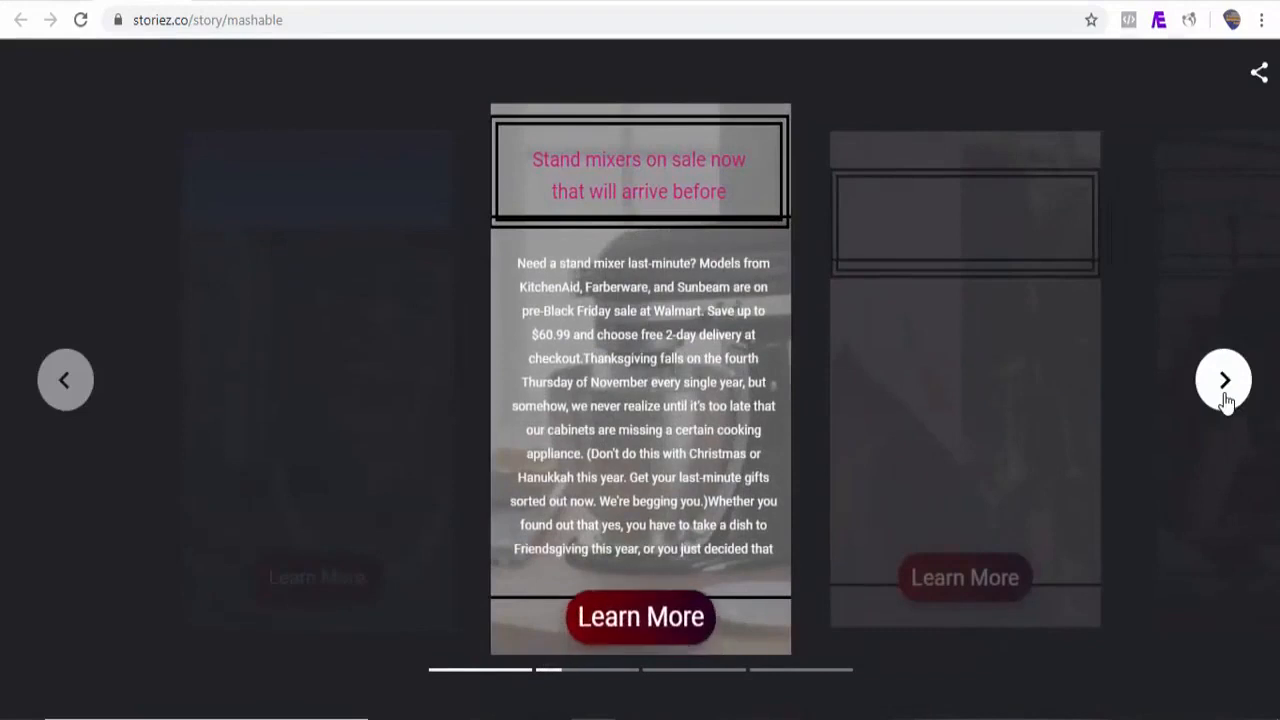
left_click(1224, 385)
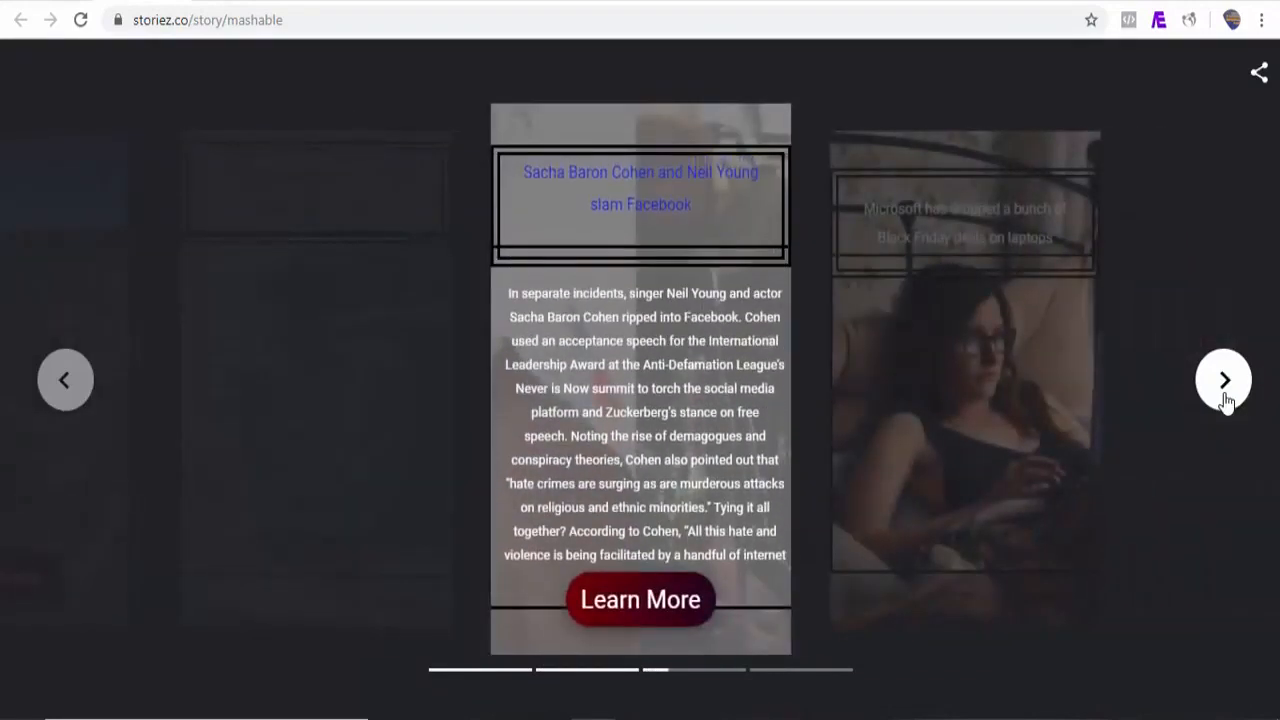
left_click(1225, 395)
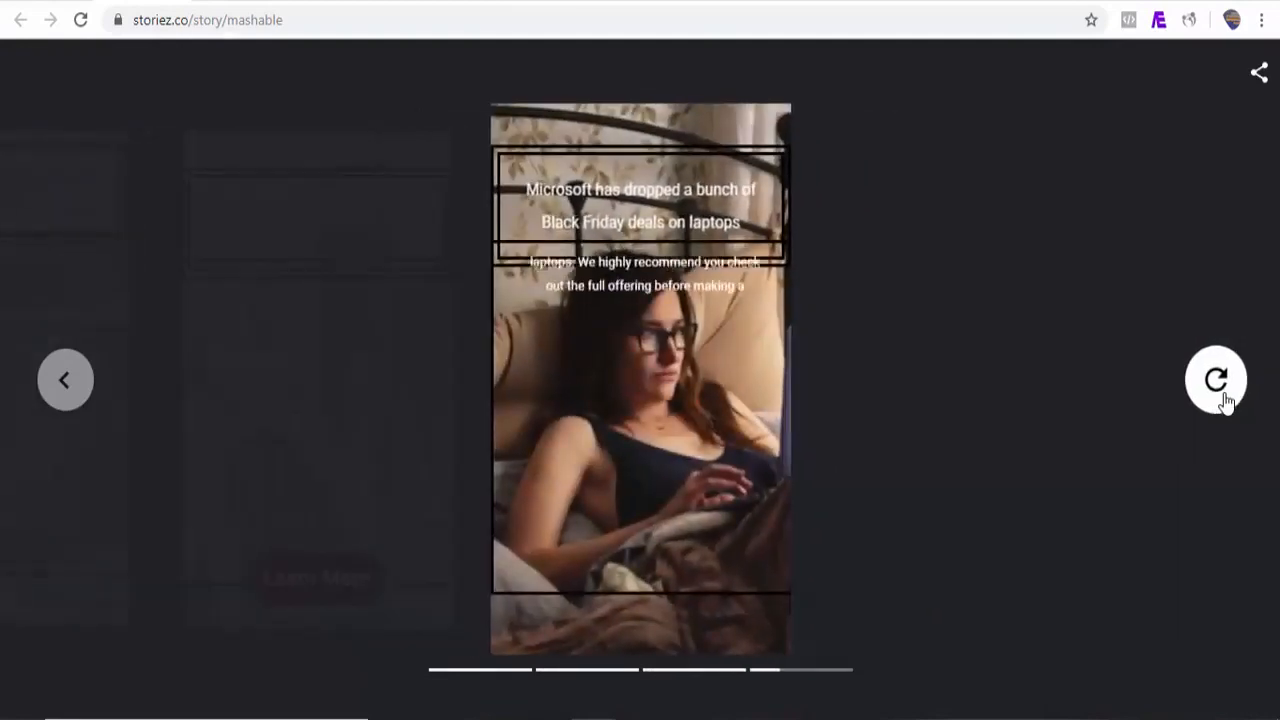
left_click(1259, 74)
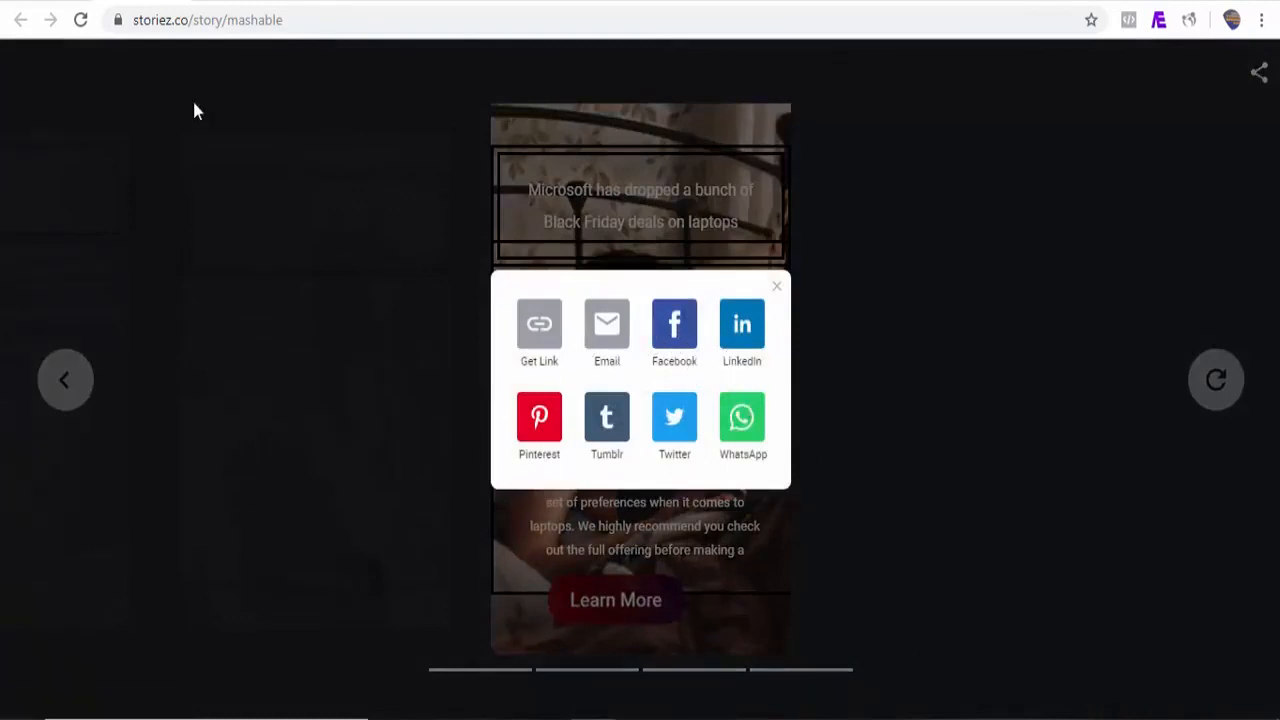
Step: Return to the story list, open the Mashable RRS Feed story's sharing options and view its QR code
left_click(55, 5)
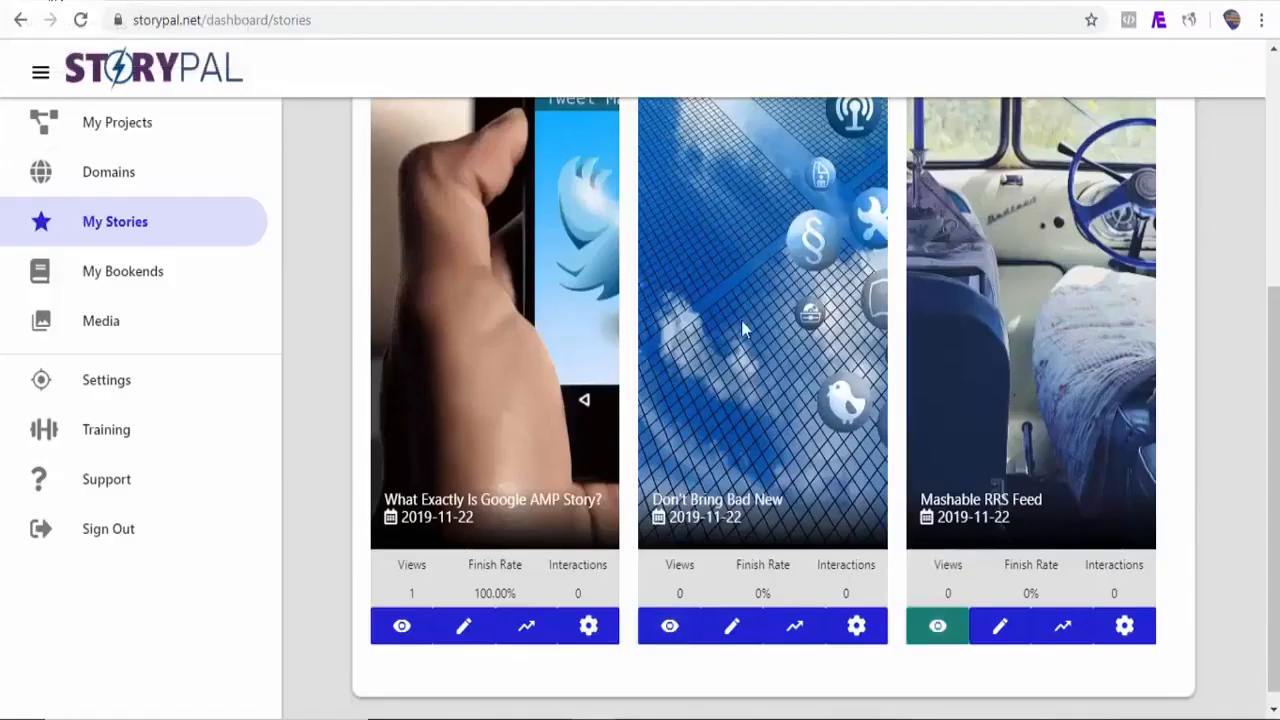
mouse_move(1277, 331)
left_mouse_down()
mouse_move(1277, 127)
mouse_move(1277, 341)
left_mouse_up()
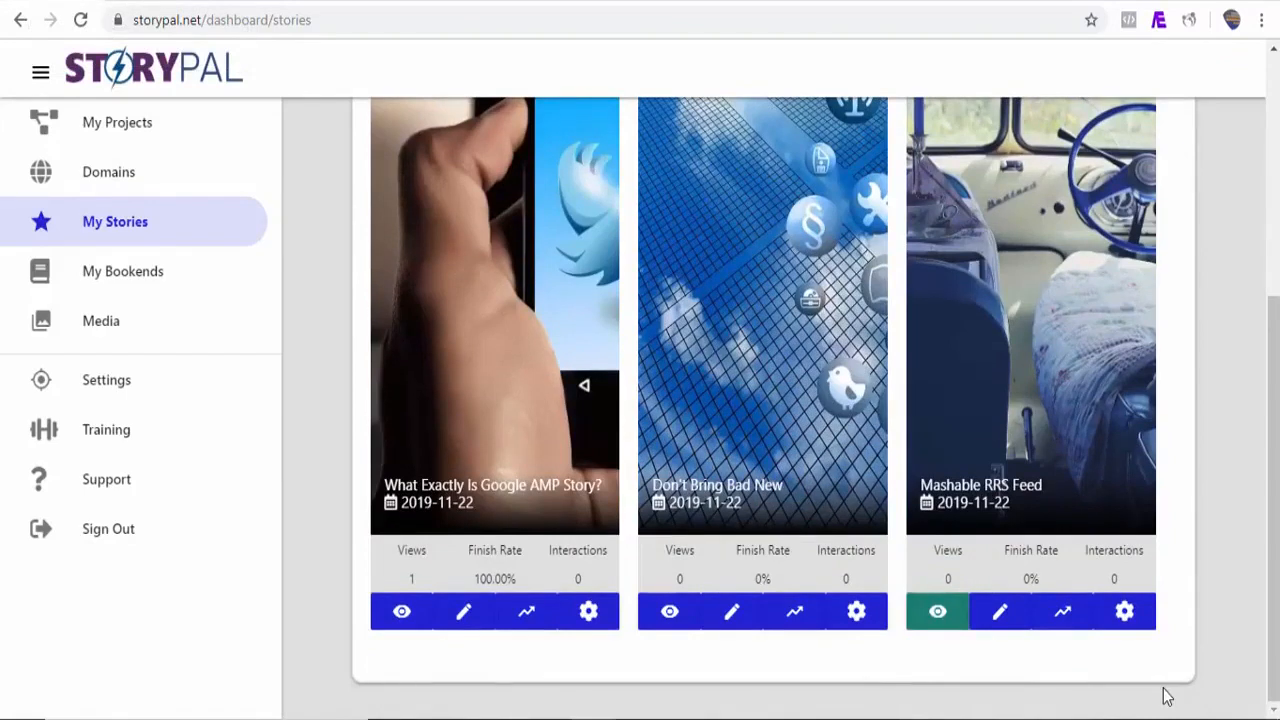
left_click(1125, 613)
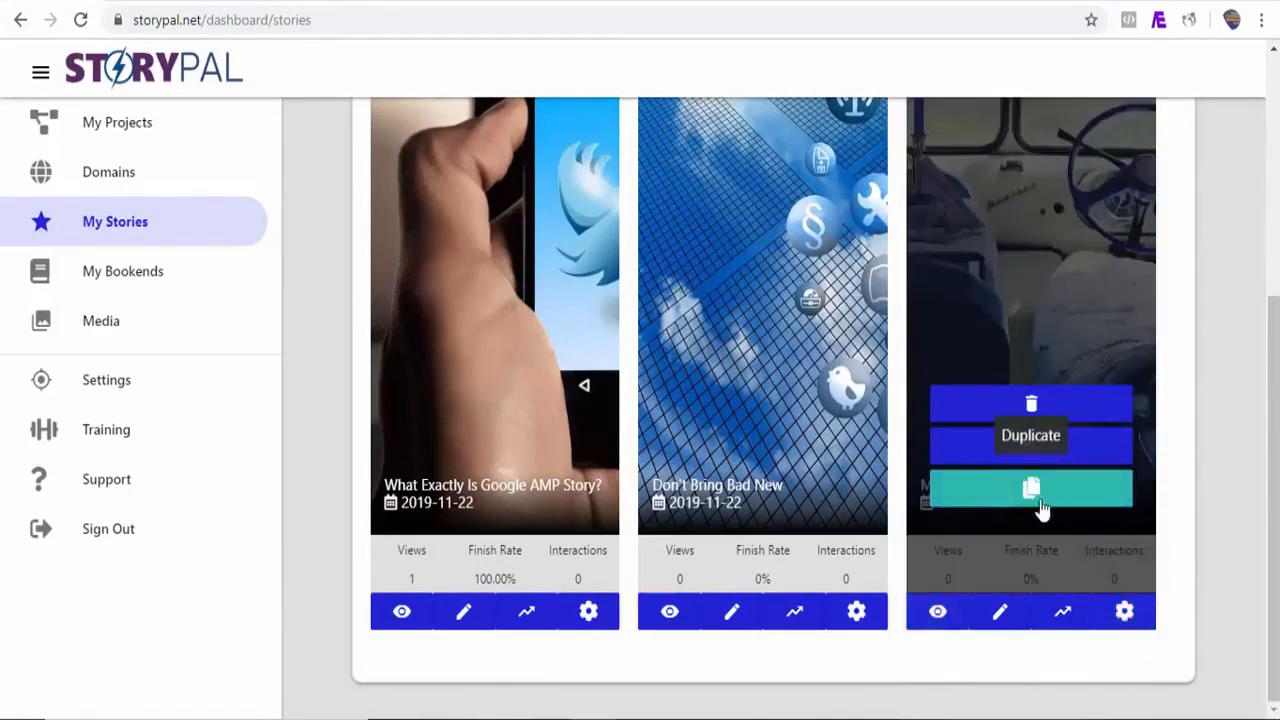
left_click(1031, 452)
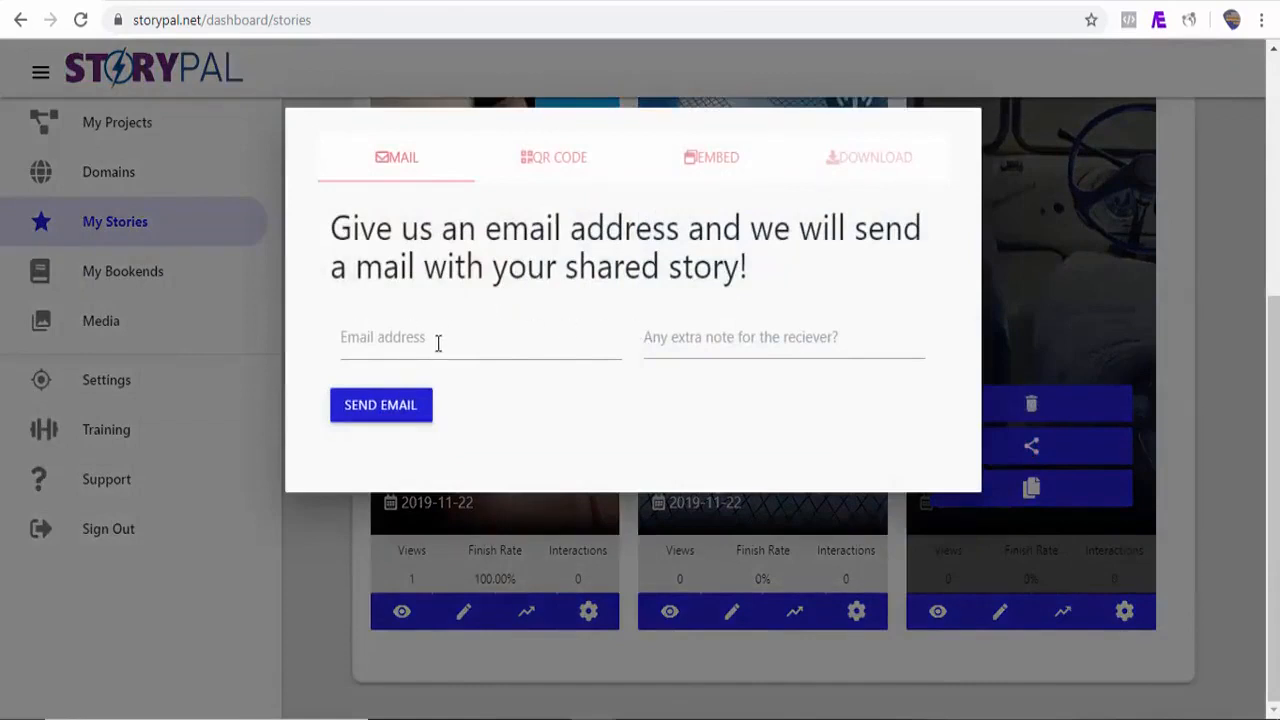
left_click(553, 160)
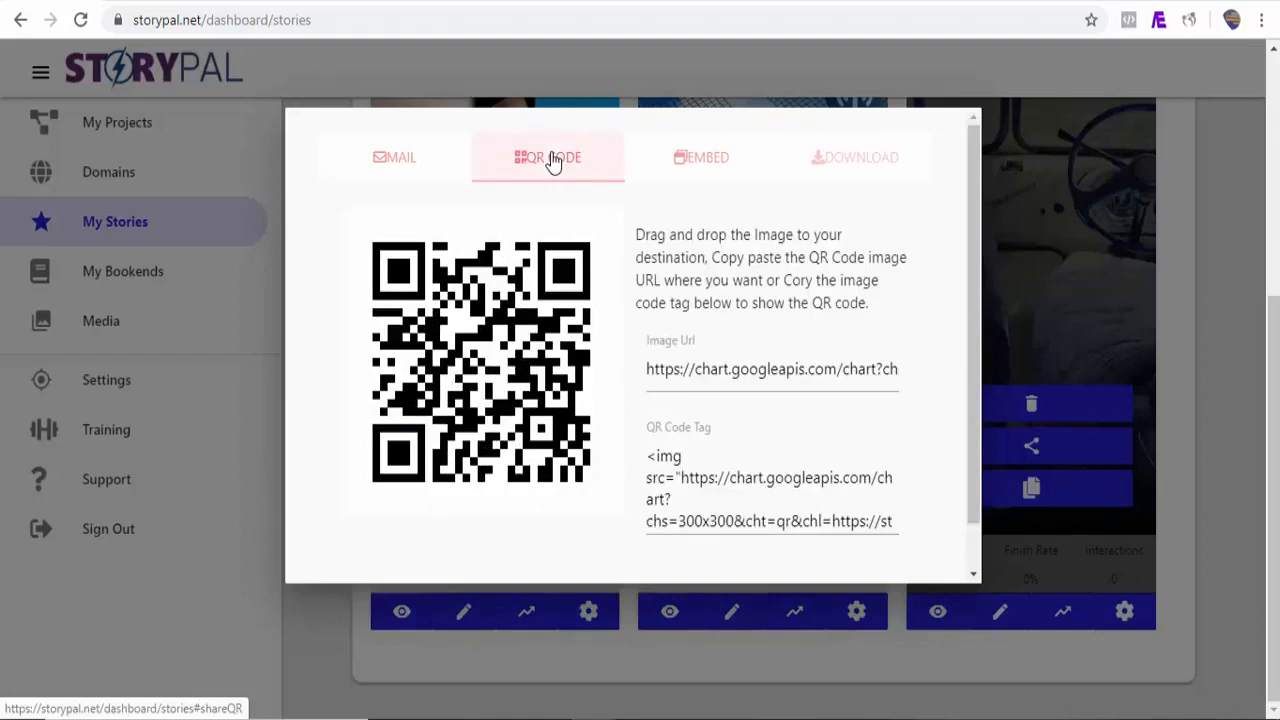
Step: Show the Mashable story's embed option and copy its entire frame code
left_click(705, 165)
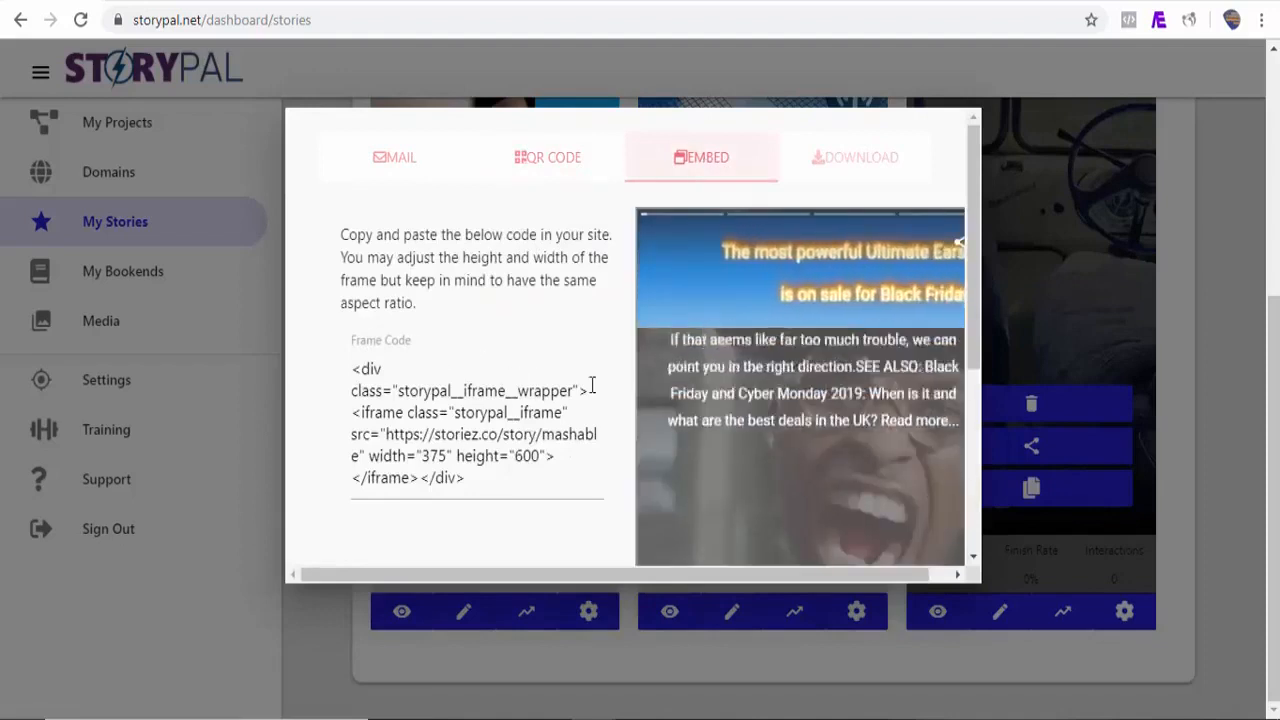
left_click_drag(975, 300, 964, 357)
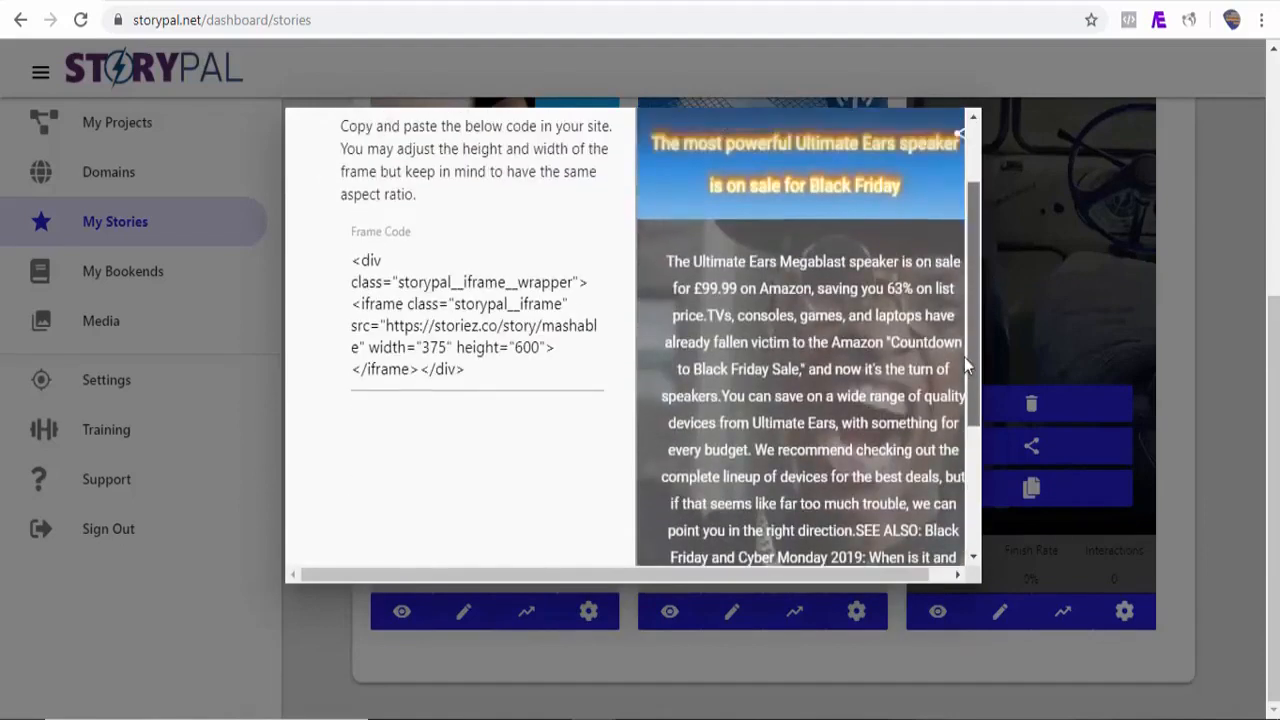
left_click_drag(353, 262, 467, 390)
key("ctrl+c")
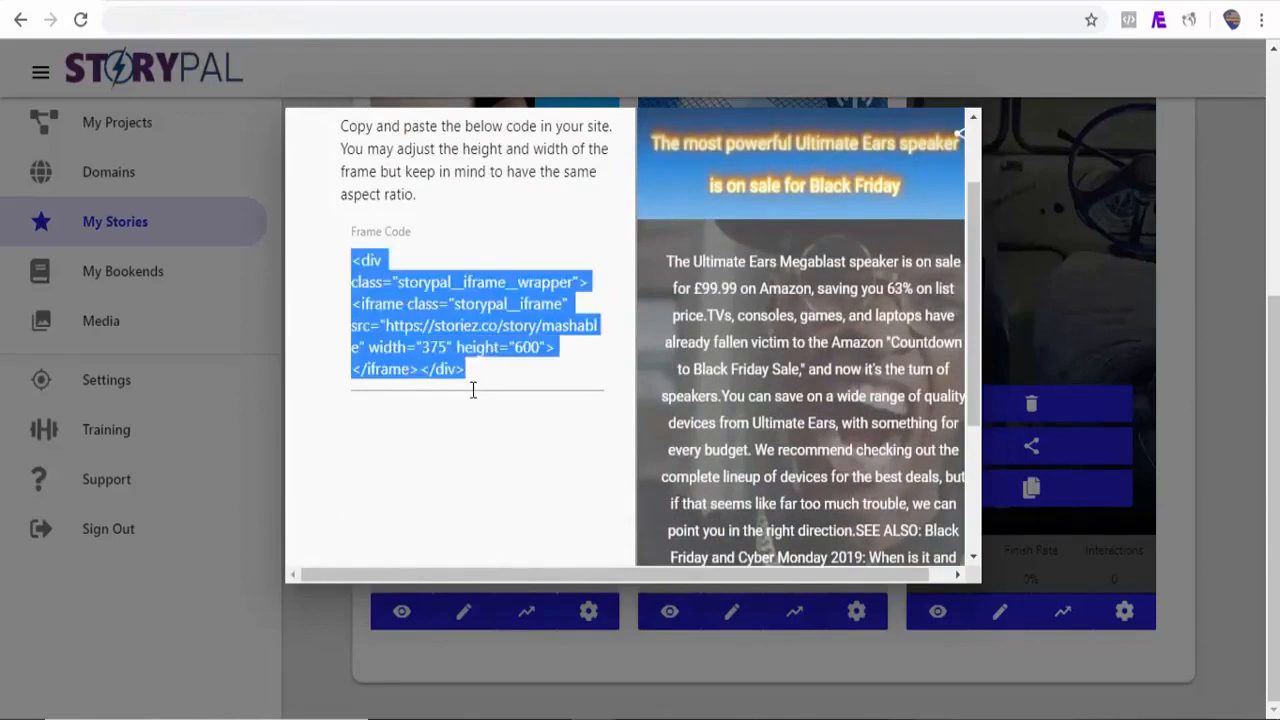
Step: Switch to the new WordPress post, add a Custom HTML block and paste the story's frame code into it
left_click(1022, 1)
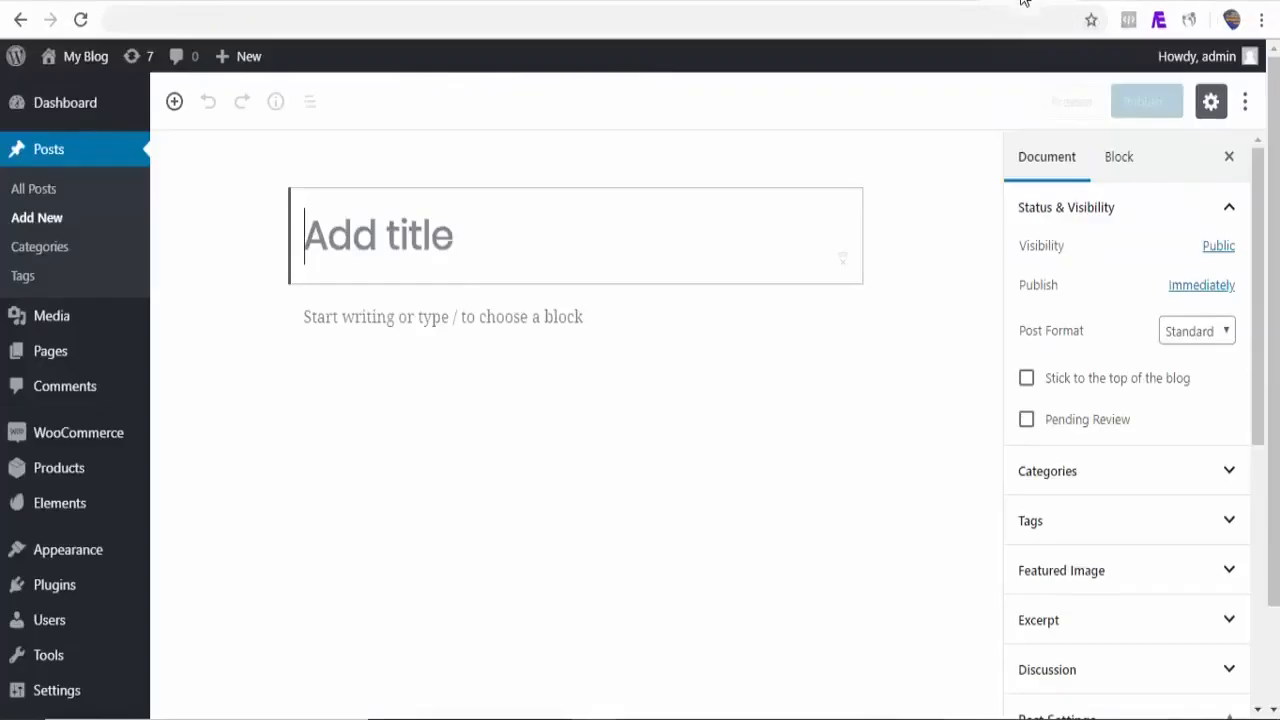
left_click(261, 318)
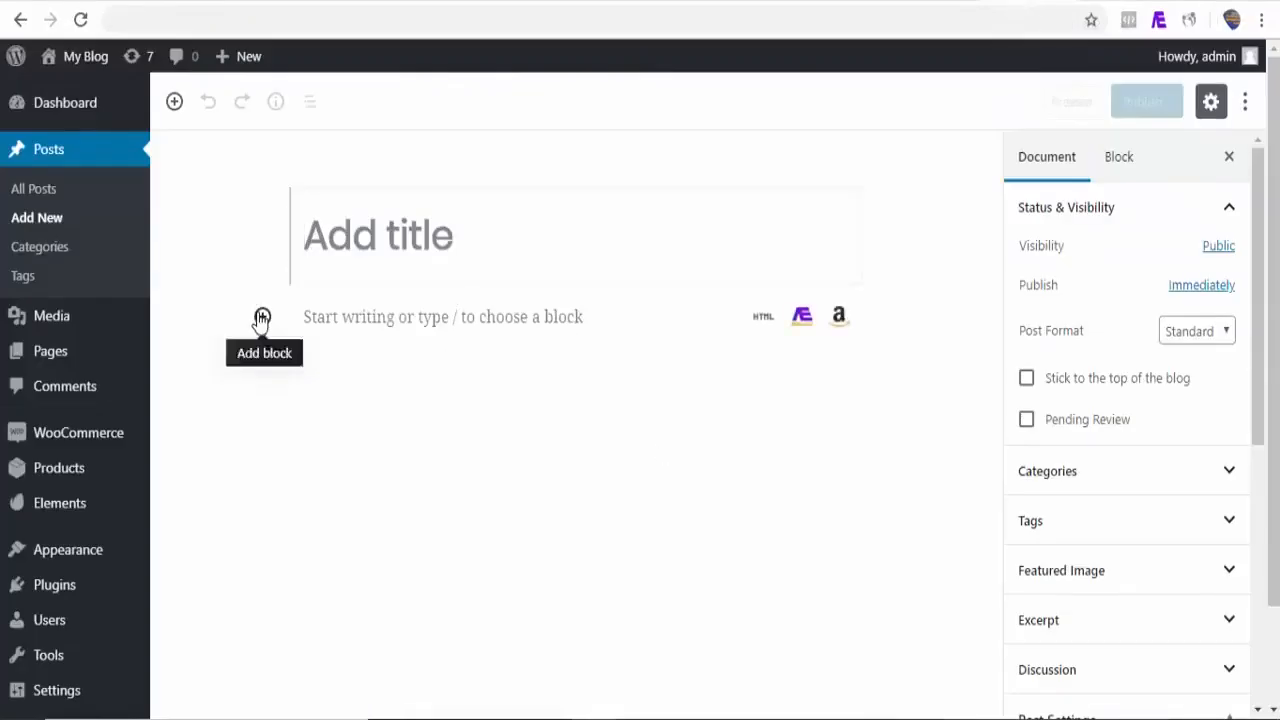
left_click(330, 522)
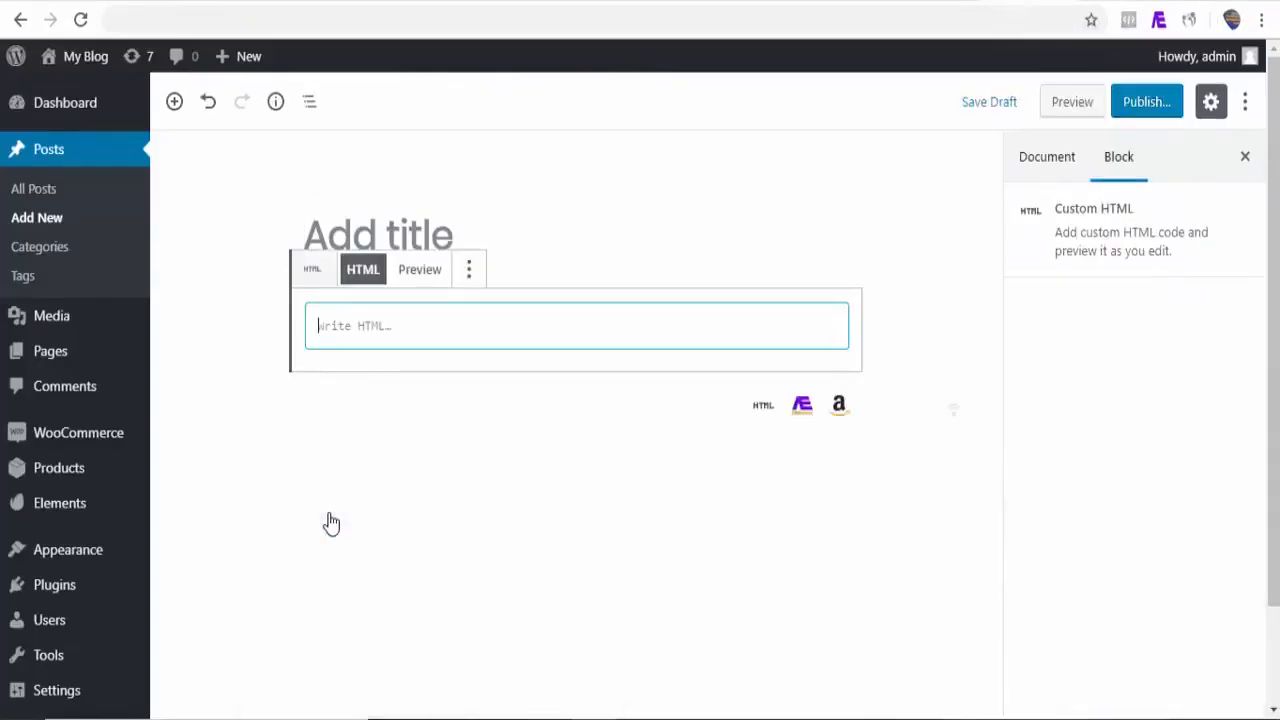
key("ctrl+v")
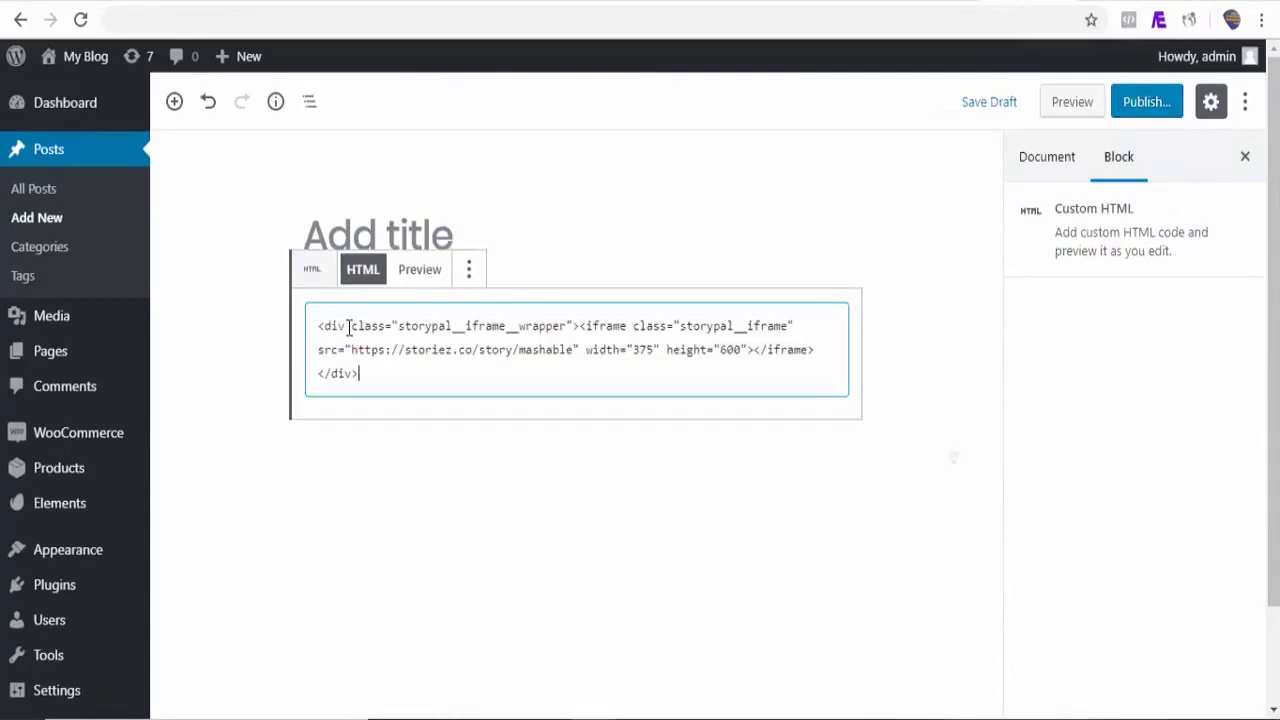
Step: Preview the WordPress post and examine the embedded Mashable story on the blog page
left_click(1072, 102)
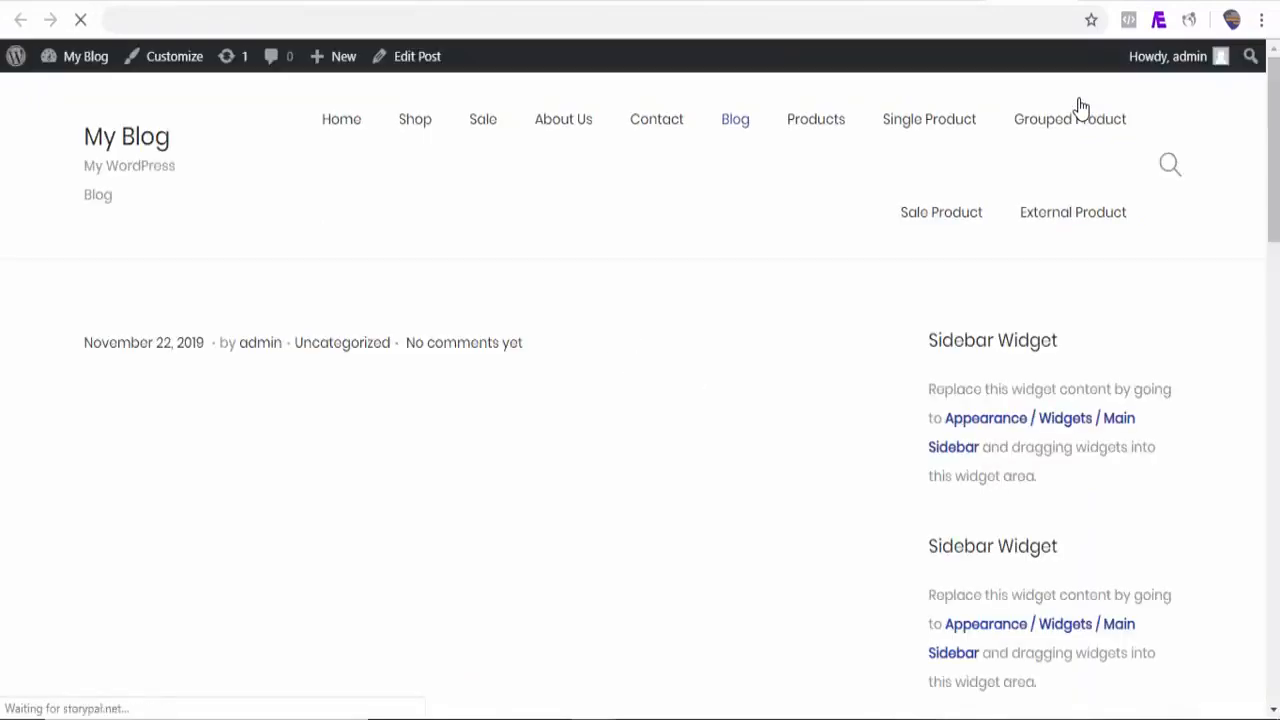
left_click_drag(1277, 107, 1276, 150)
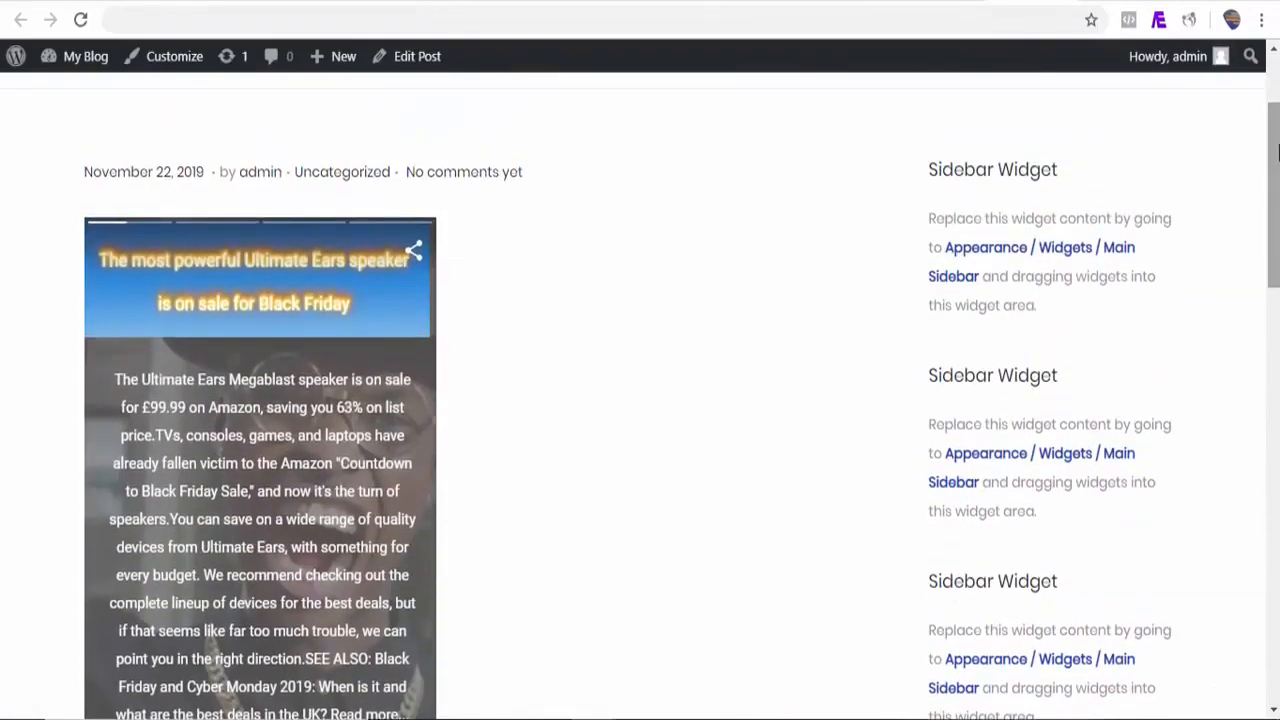
mouse_move(1275, 214)
left_mouse_down()
mouse_move(1275, 275)
mouse_move(1276, 225)
left_mouse_up()
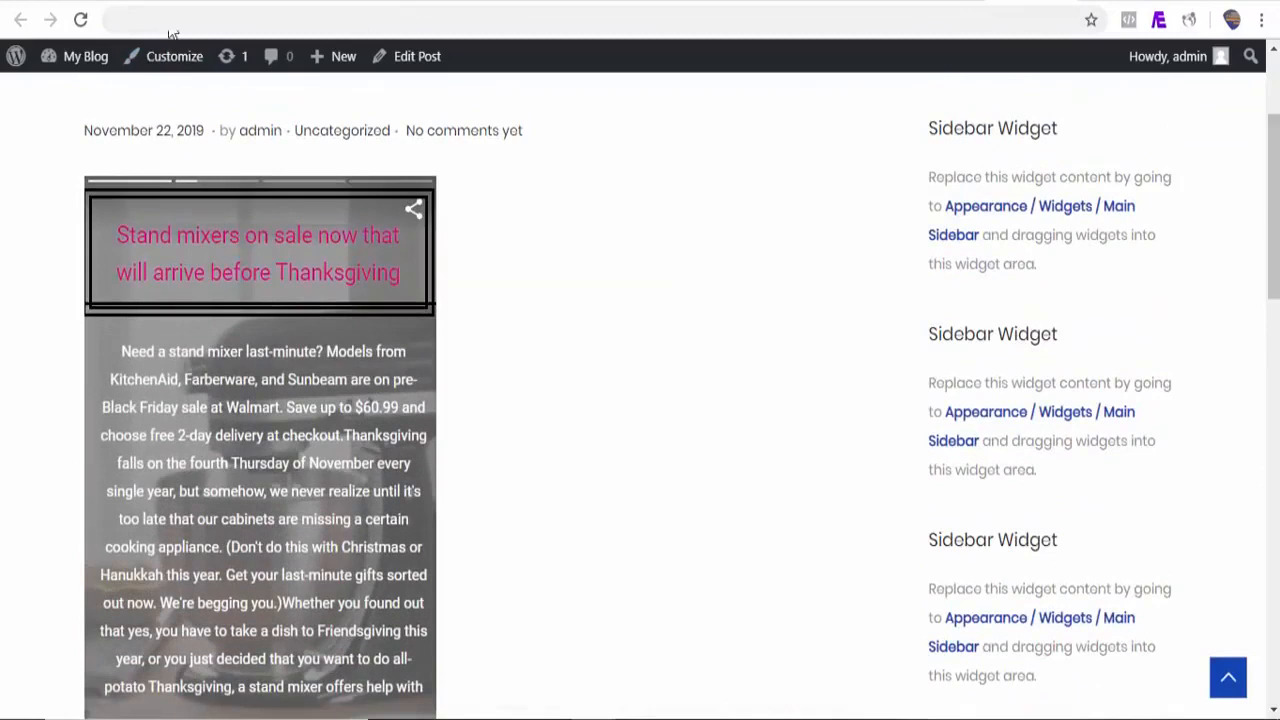
Step: Back in StoryPal, start a shared stories element containing "What Exactly Is Google AMP Story?", "Don't Bring Bad New" and "Mashable RRS Feed", in that order
left_click(90, 2)
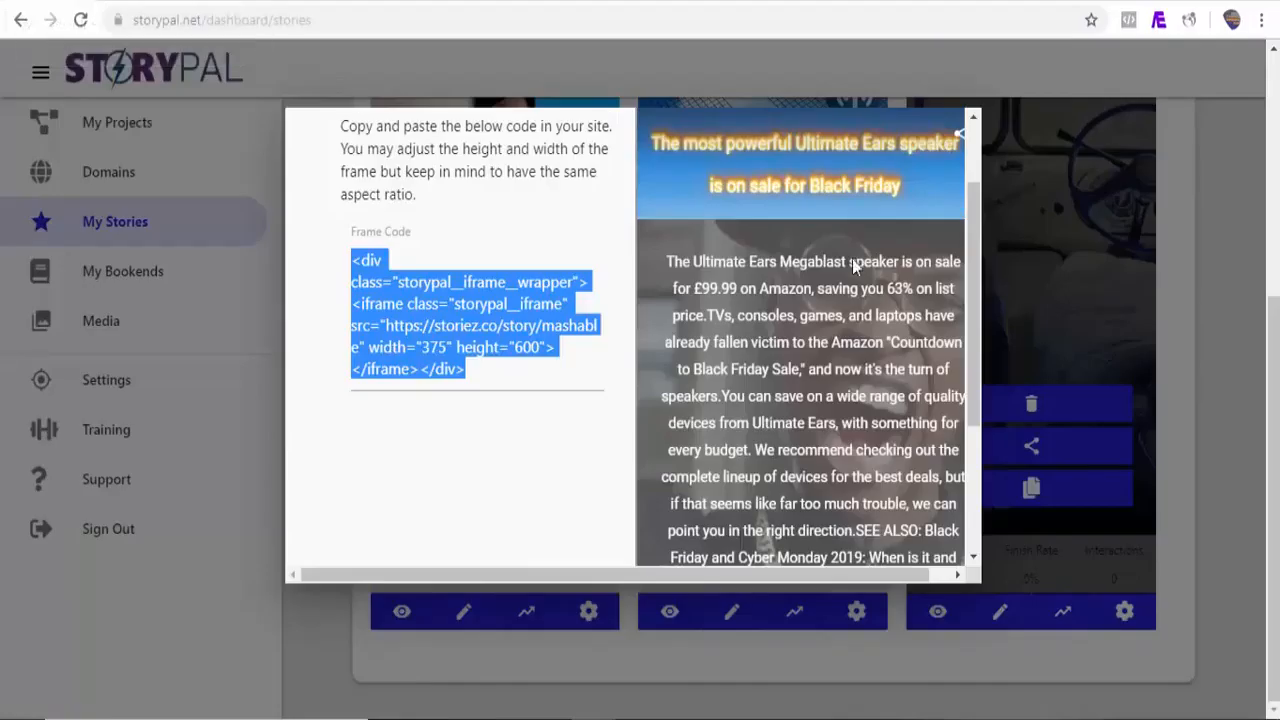
left_click(1210, 343)
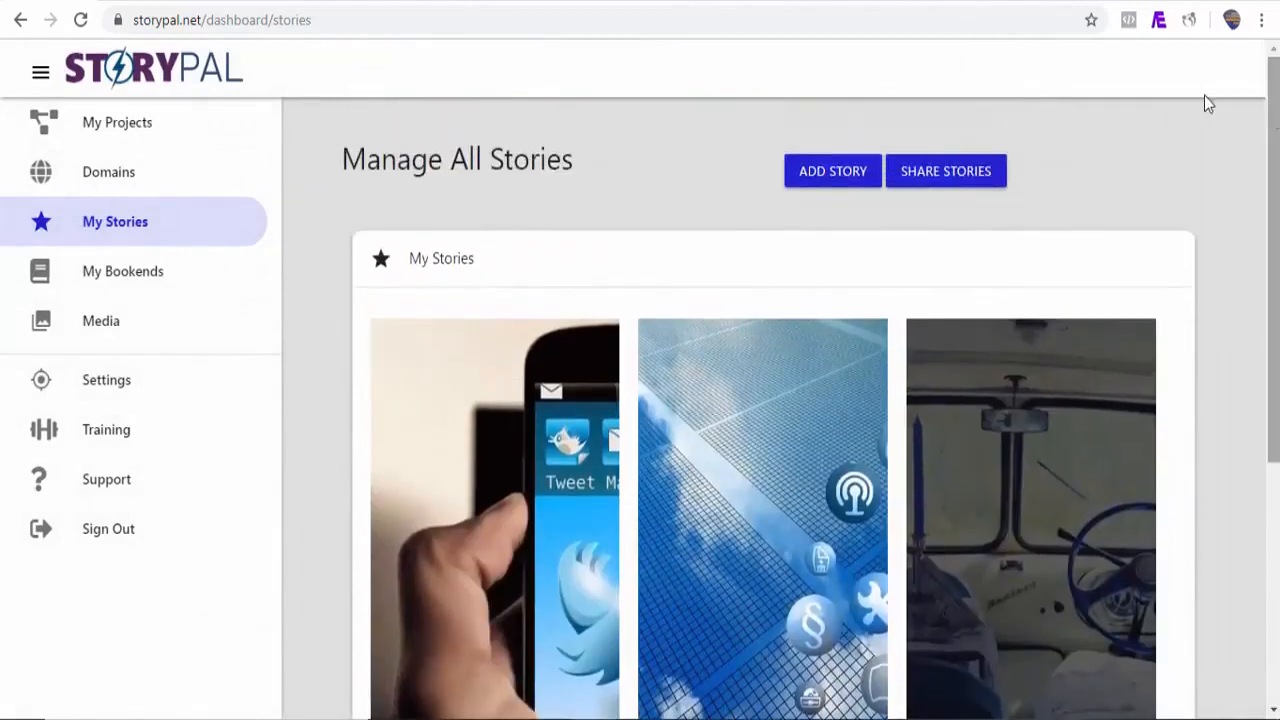
left_click(946, 174)
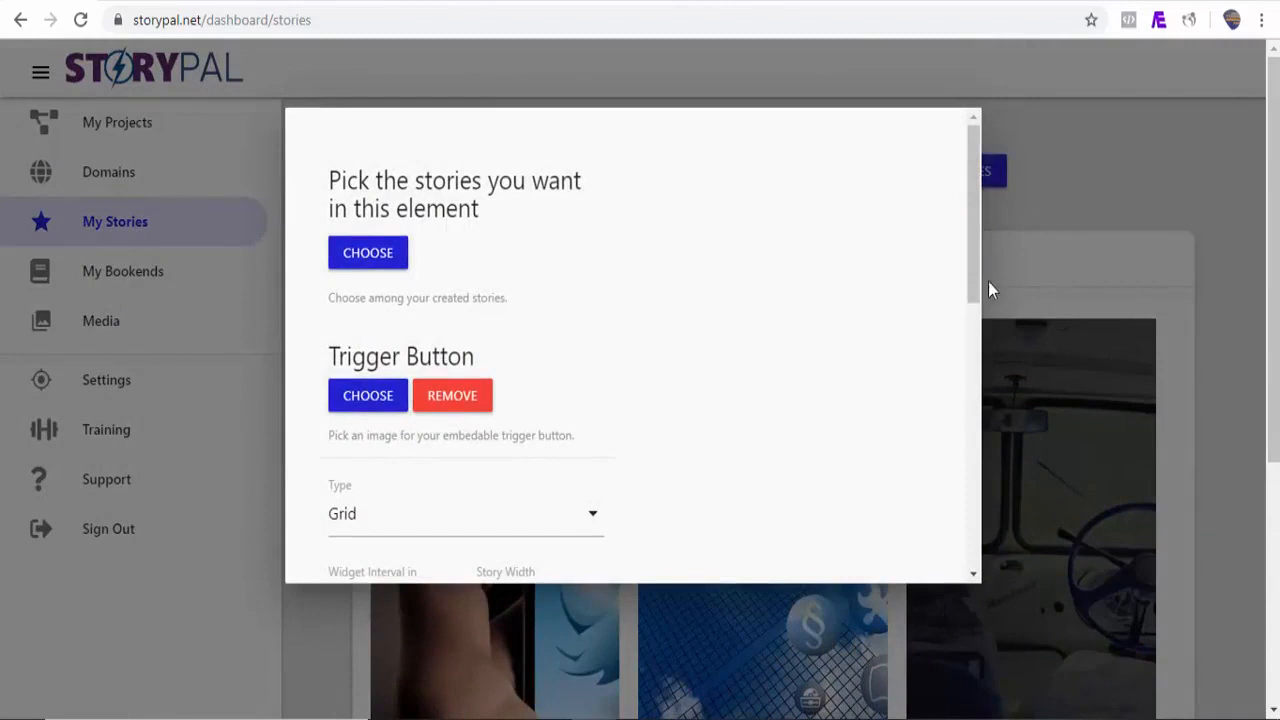
left_click(390, 262)
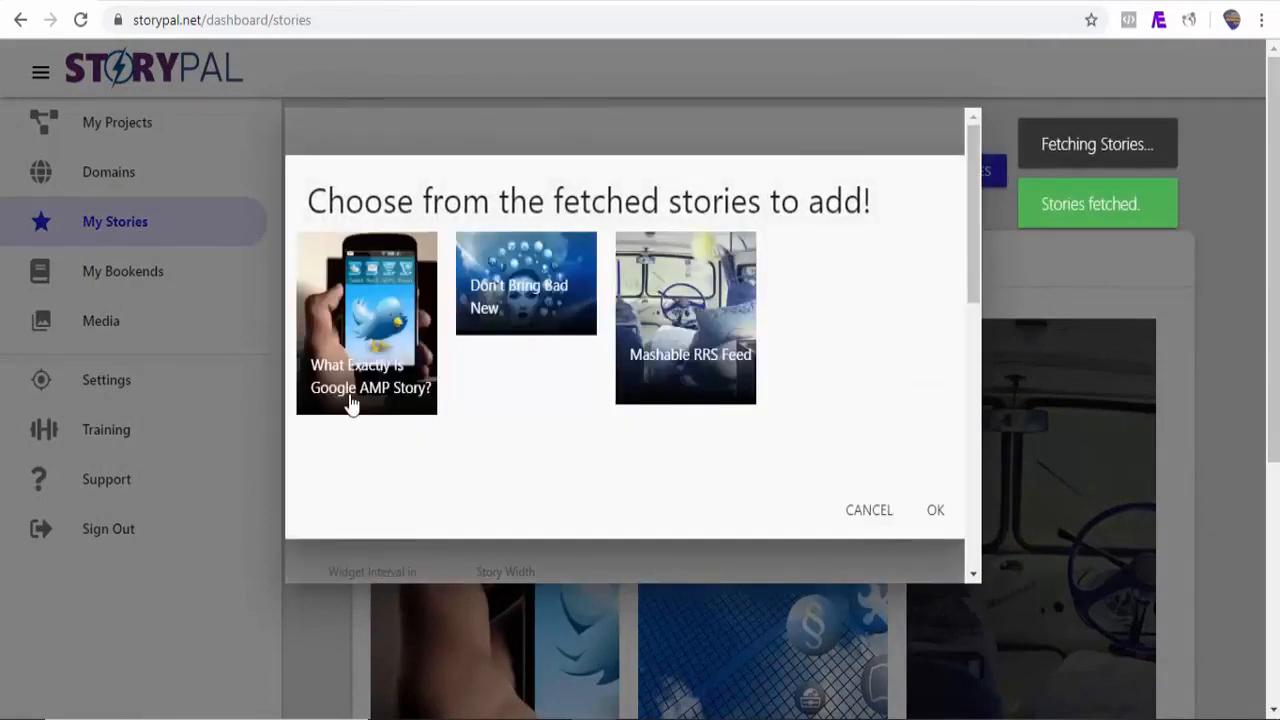
left_click(349, 408)
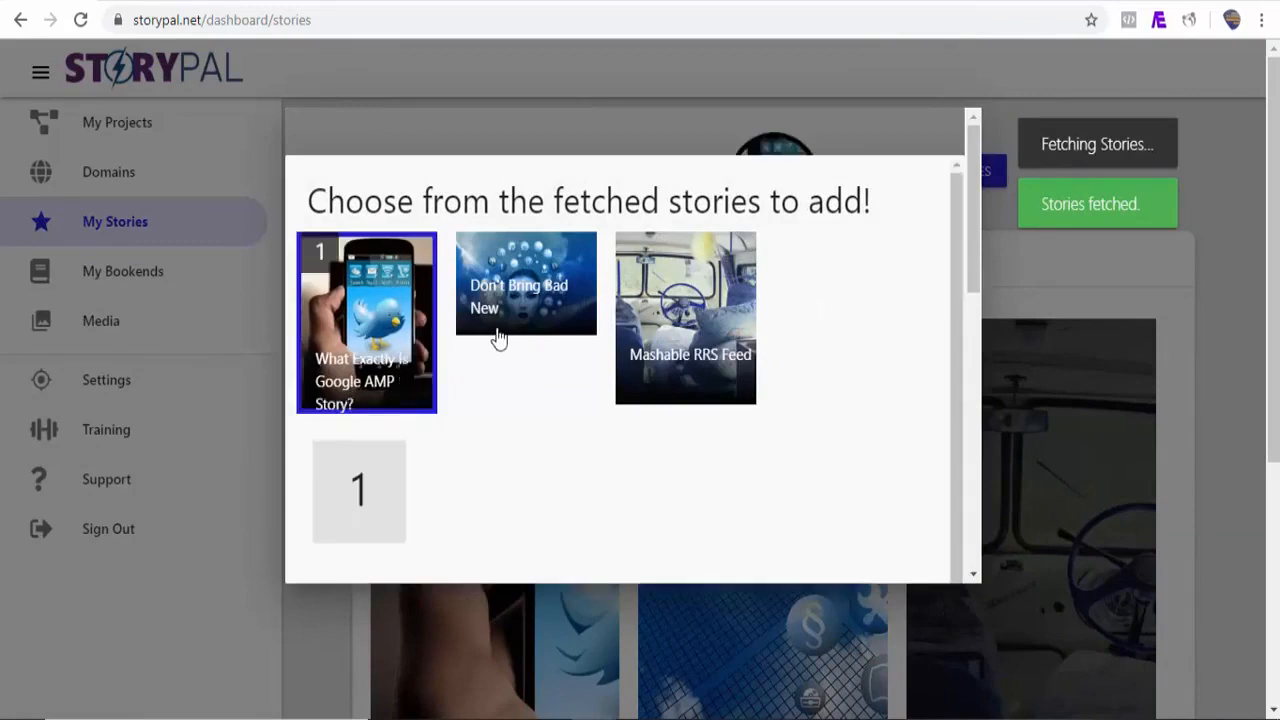
left_click(498, 338)
left_click(652, 386)
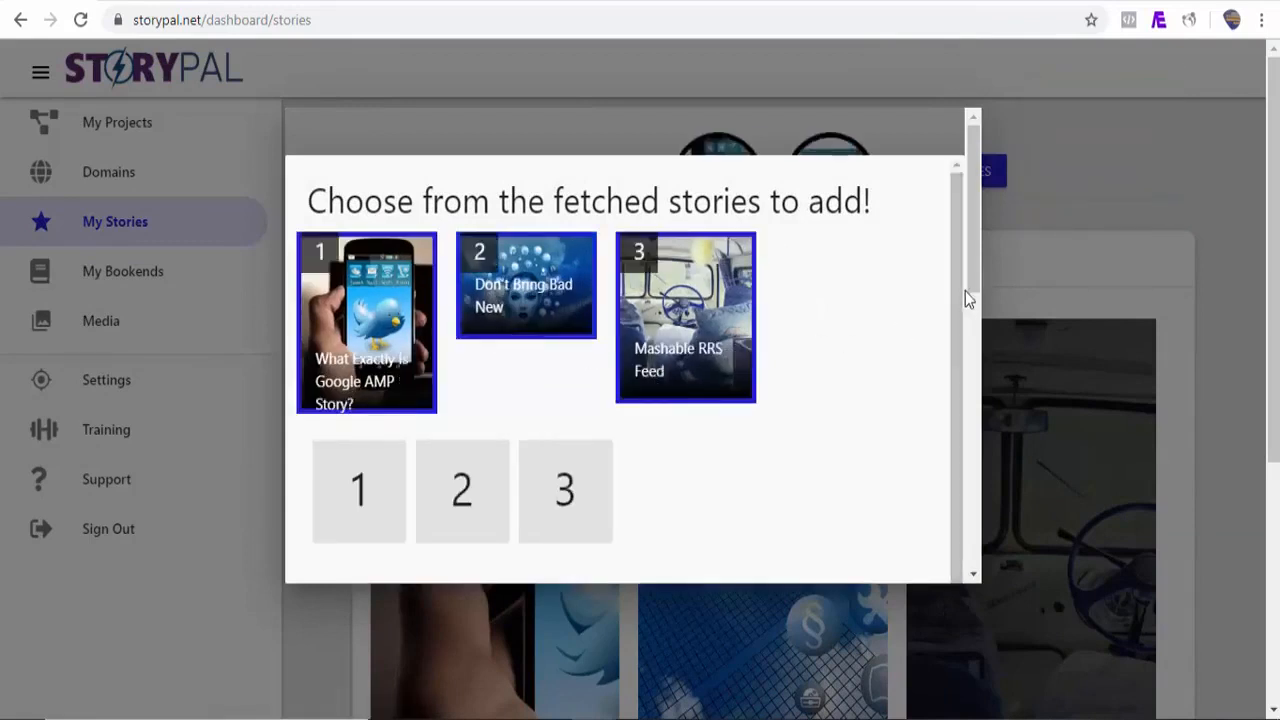
mouse_move(971, 274)
left_mouse_down()
mouse_move(957, 449)
mouse_move(953, 356)
mouse_move(974, 260)
mouse_move(978, 288)
left_mouse_up()
left_click(921, 361)
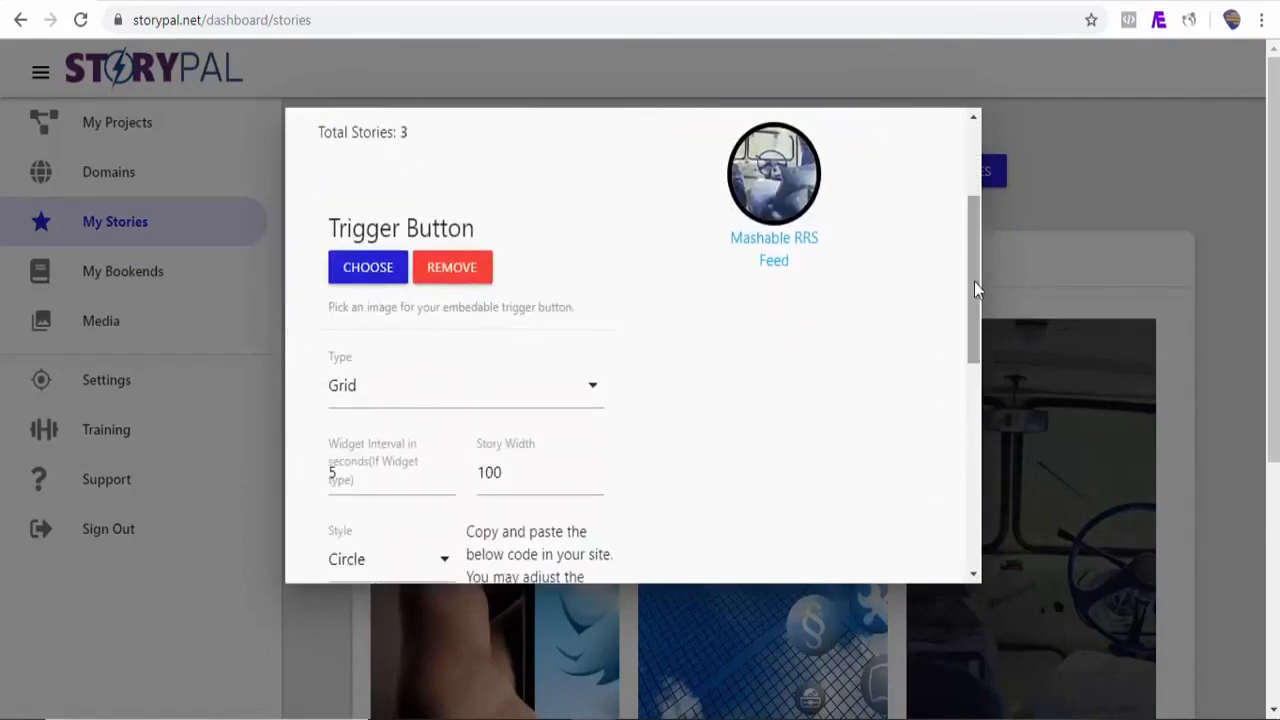
Step: Set the shared stories element's story width to 200 and its style to Square
double_click(480, 474)
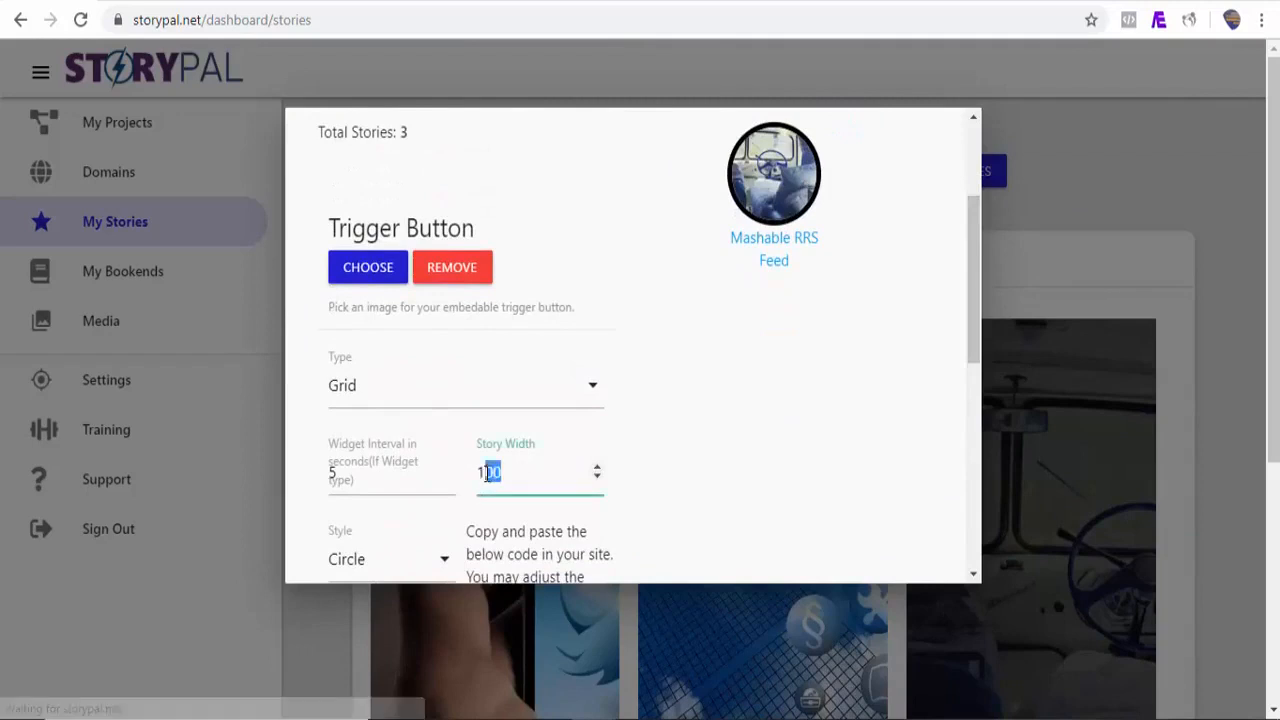
type("200")
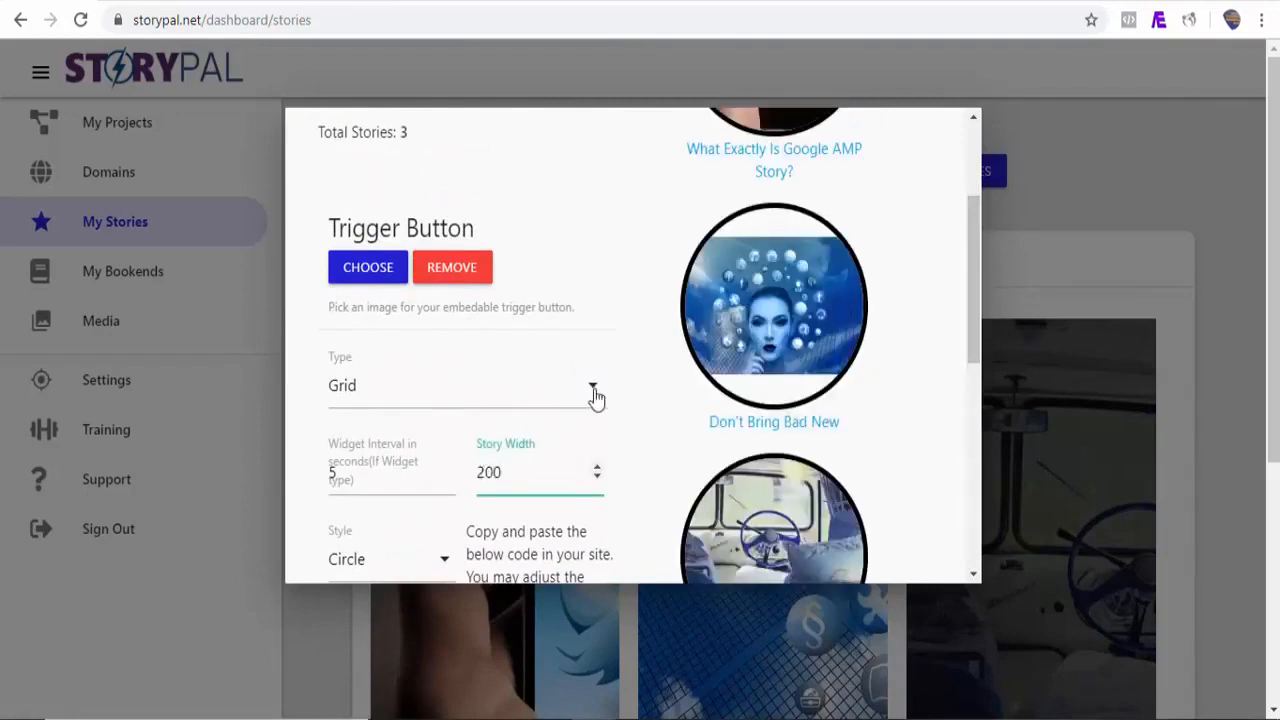
left_click_drag(979, 294, 971, 342)
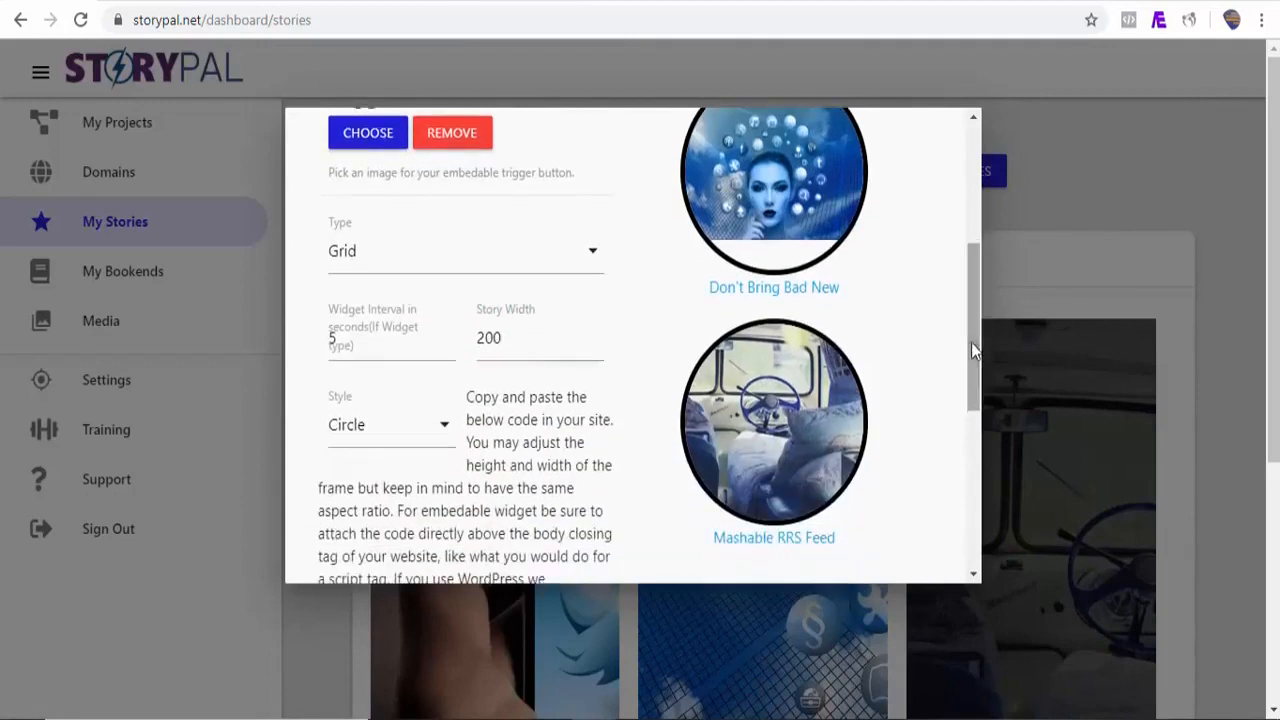
left_click(445, 440)
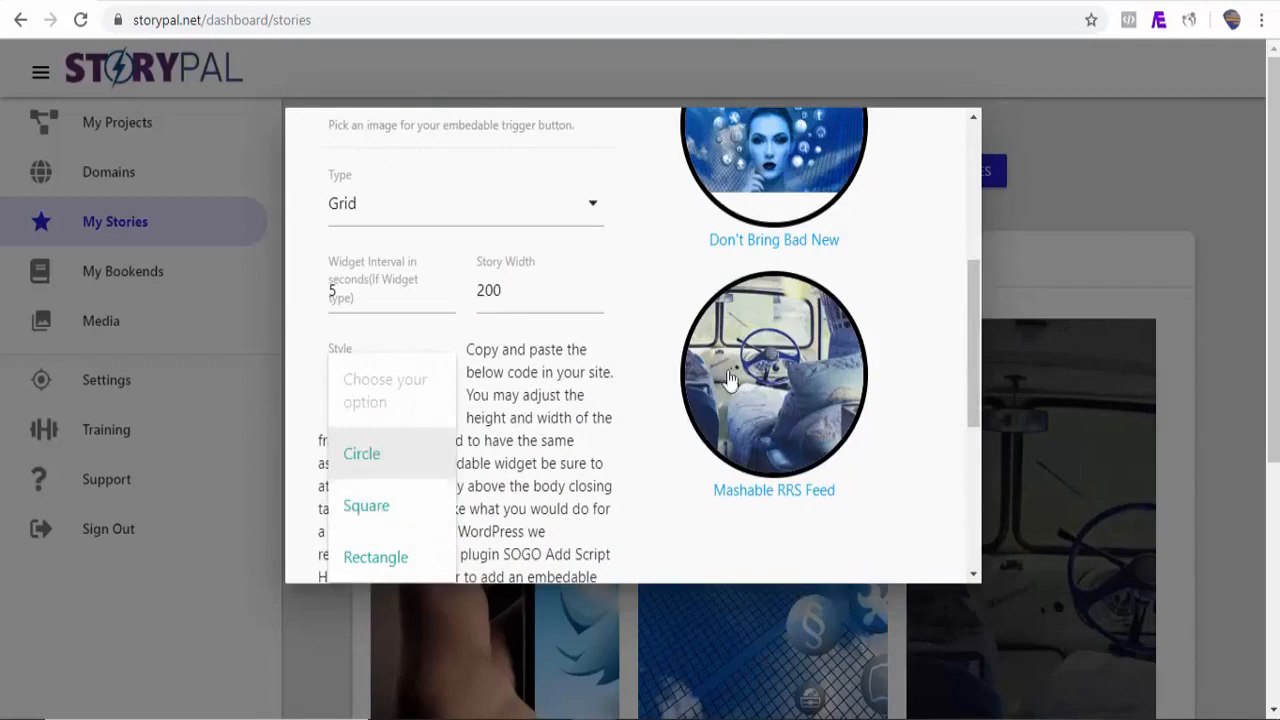
left_click(388, 516)
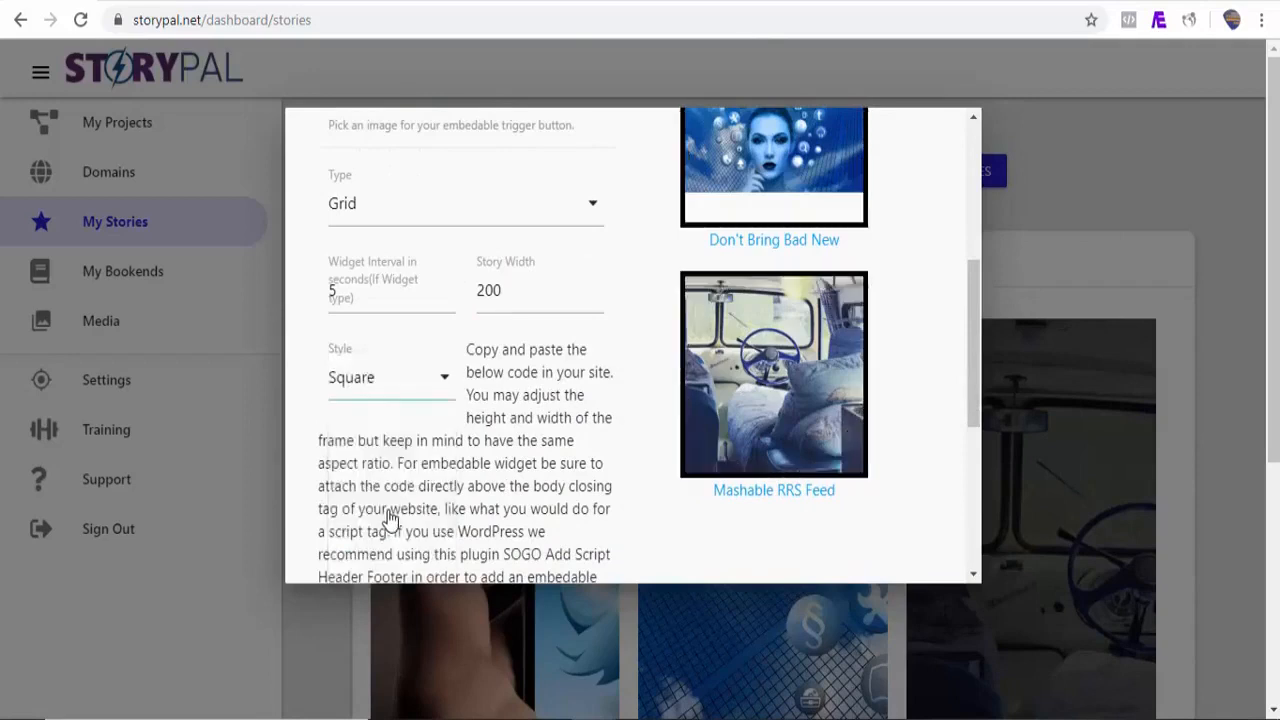
Step: Try the Rectangle style on the shared stories grid and set its style to Circle
left_click(448, 397)
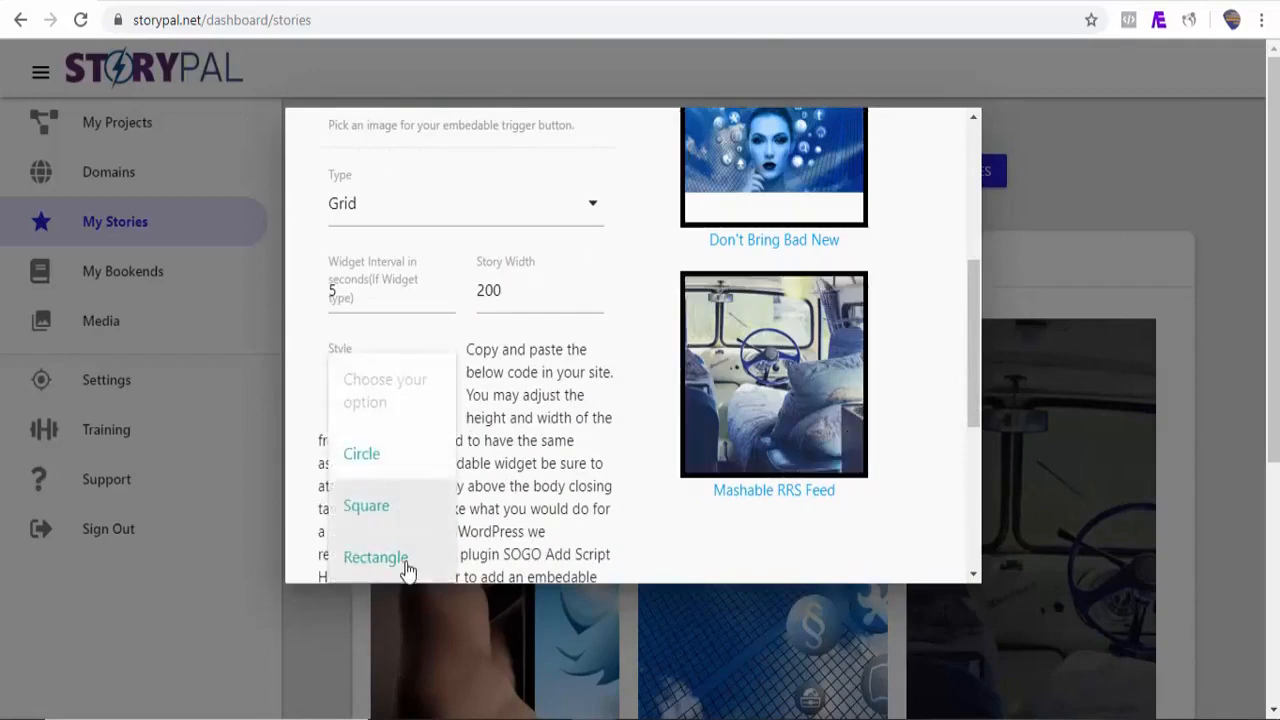
left_click(376, 557)
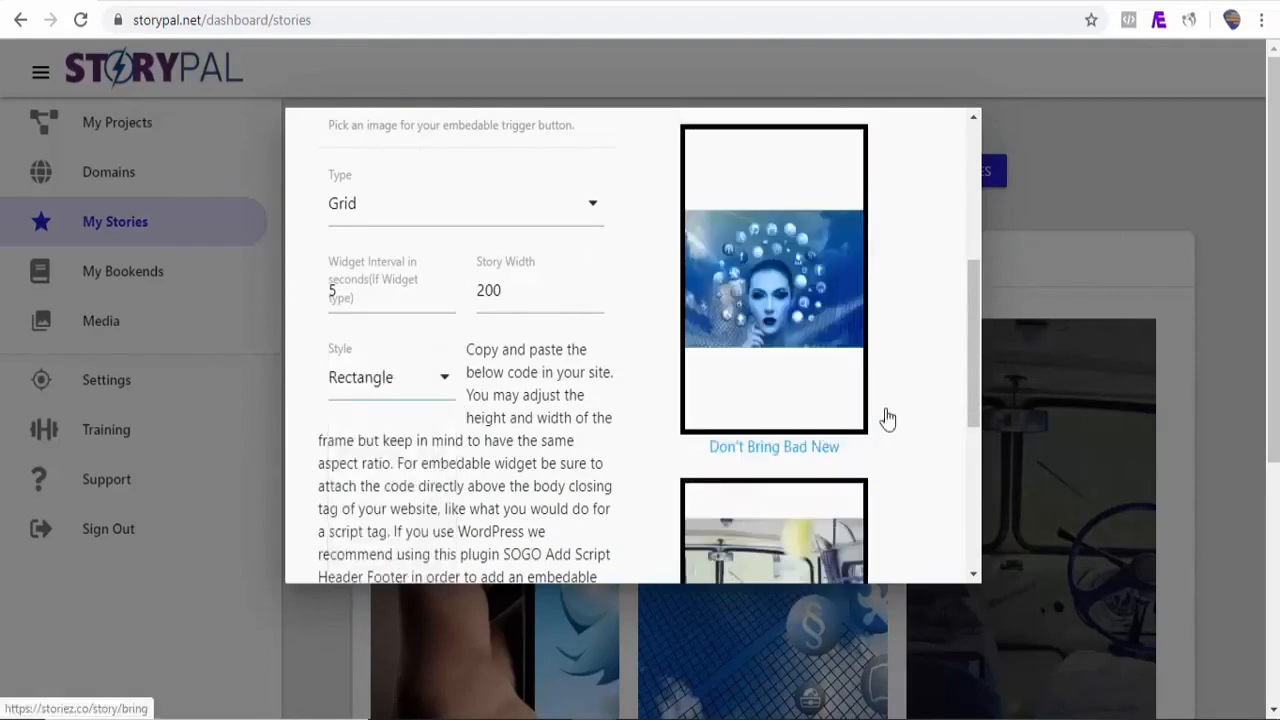
mouse_move(976, 382)
left_mouse_down()
mouse_move(969, 320)
mouse_move(966, 423)
mouse_move(958, 388)
left_mouse_up()
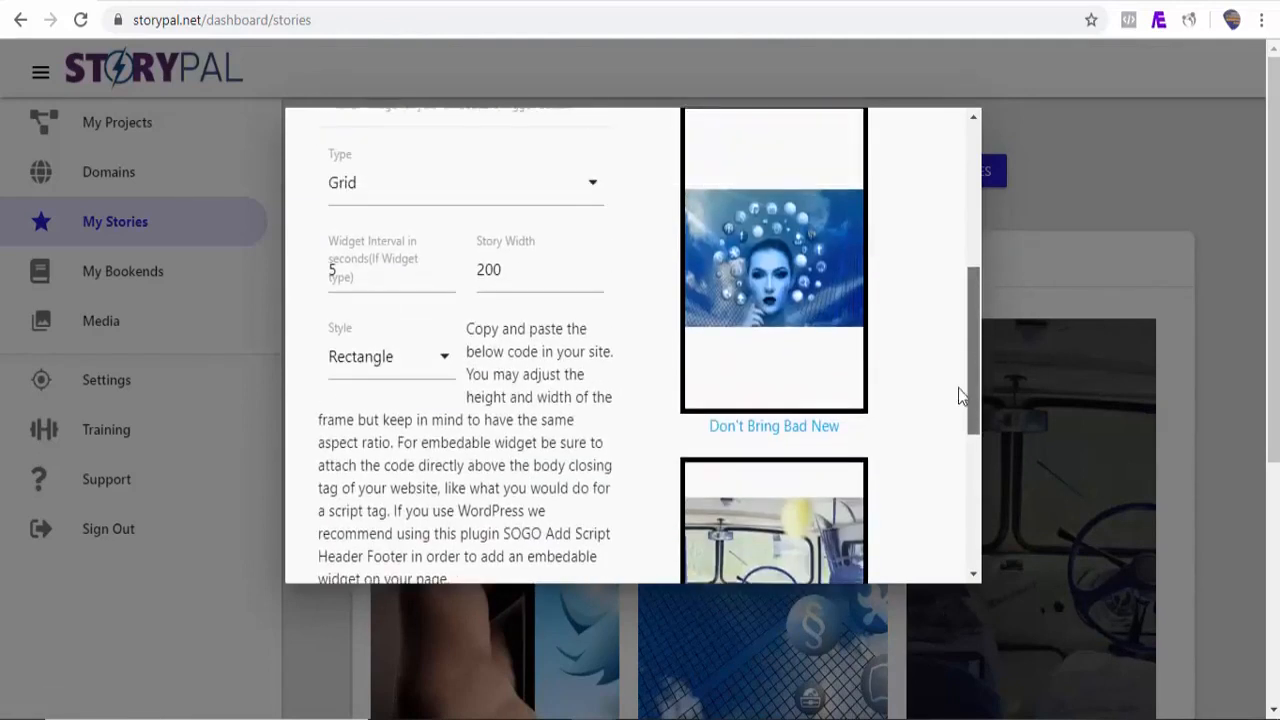
left_click(446, 365)
left_click(366, 440)
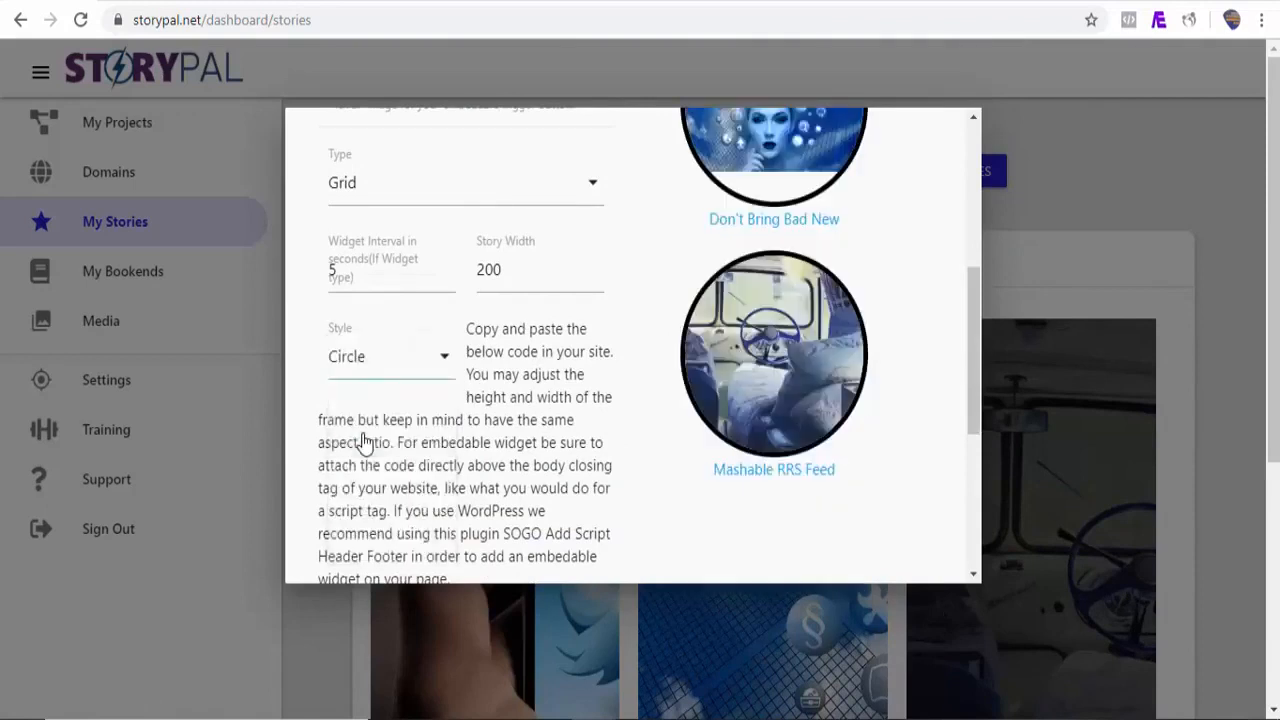
Step: Copy the grid's share stories code and paste it into the empty Custom HTML block of the WordPress post
left_click_drag(972, 352, 973, 495)
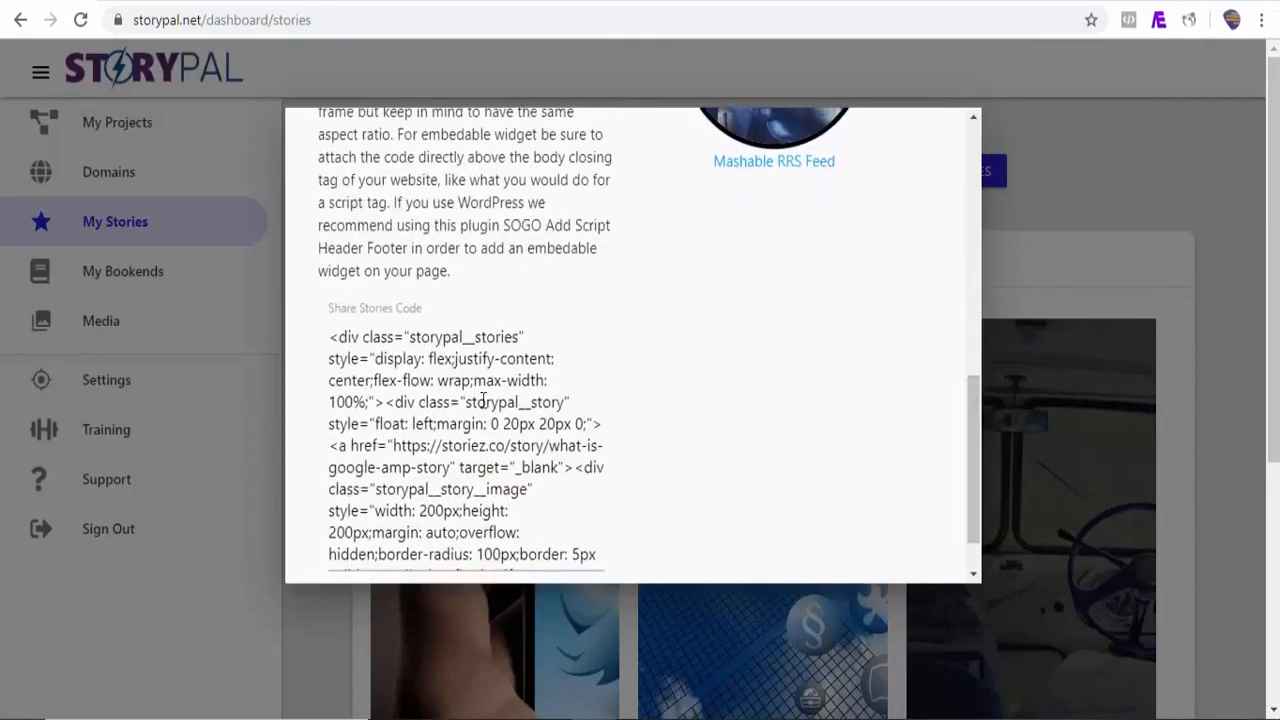
left_click(415, 384)
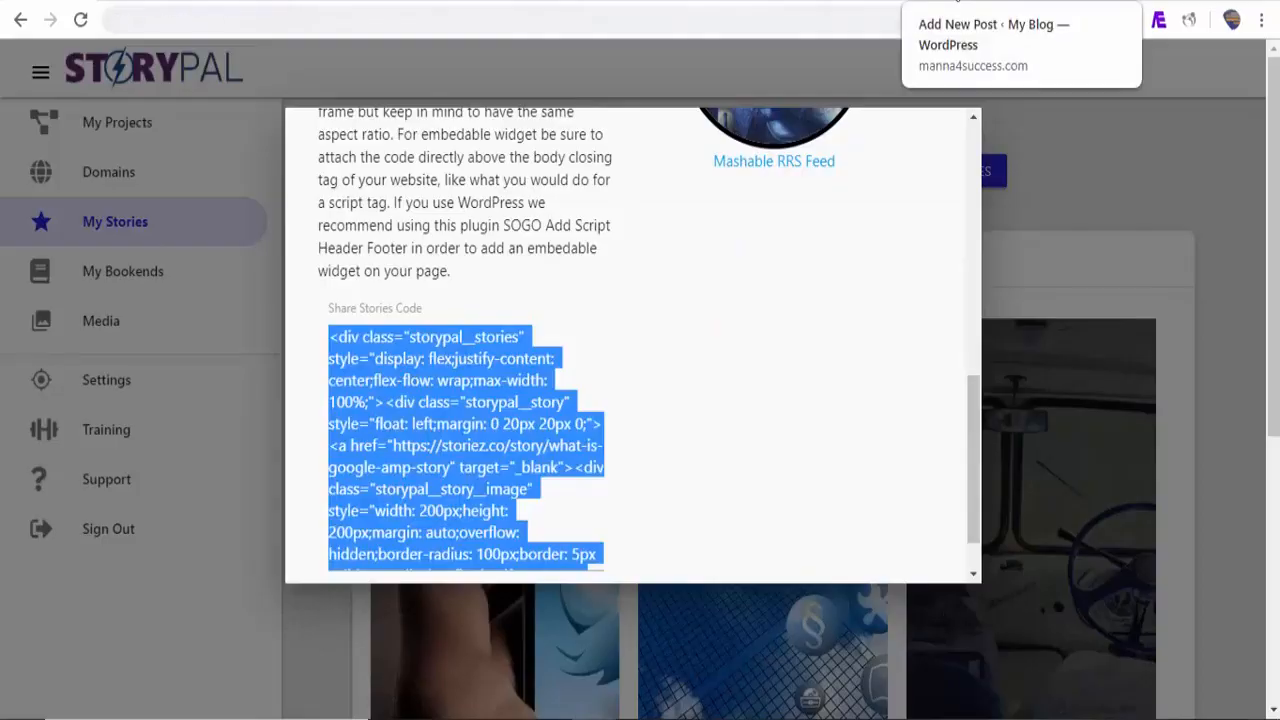
left_click(957, 2)
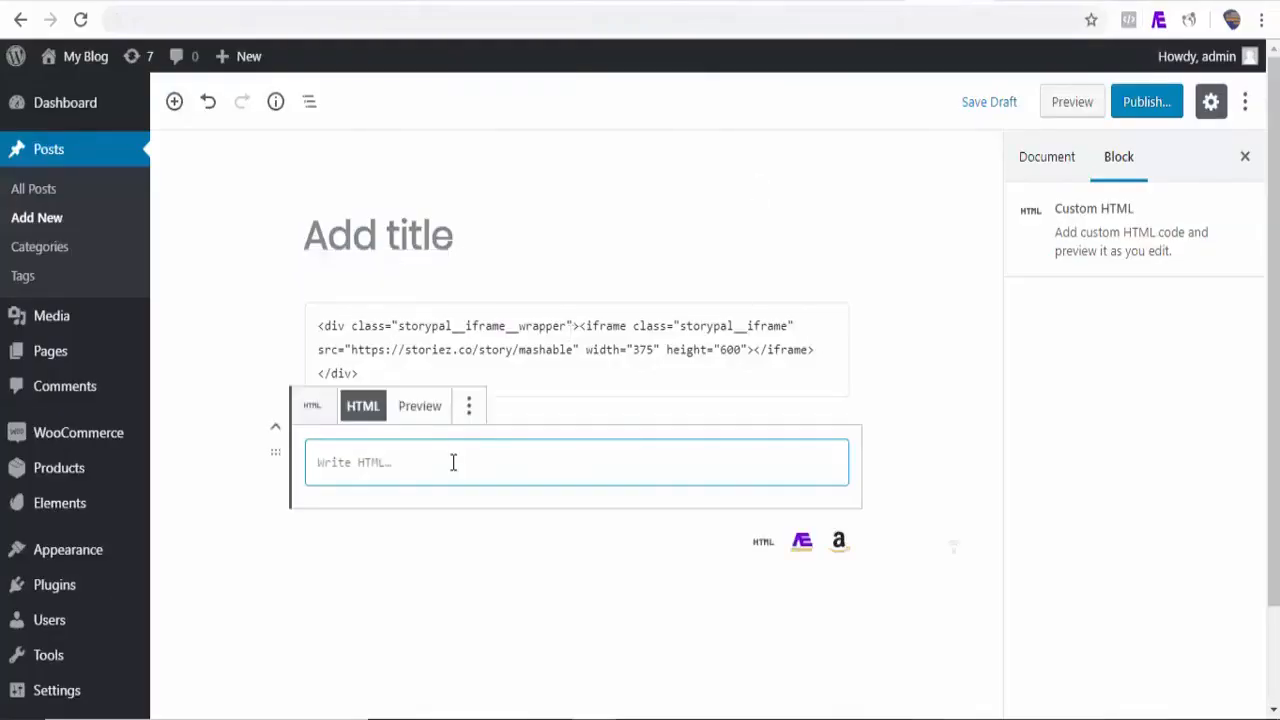
key("ctrl+v")
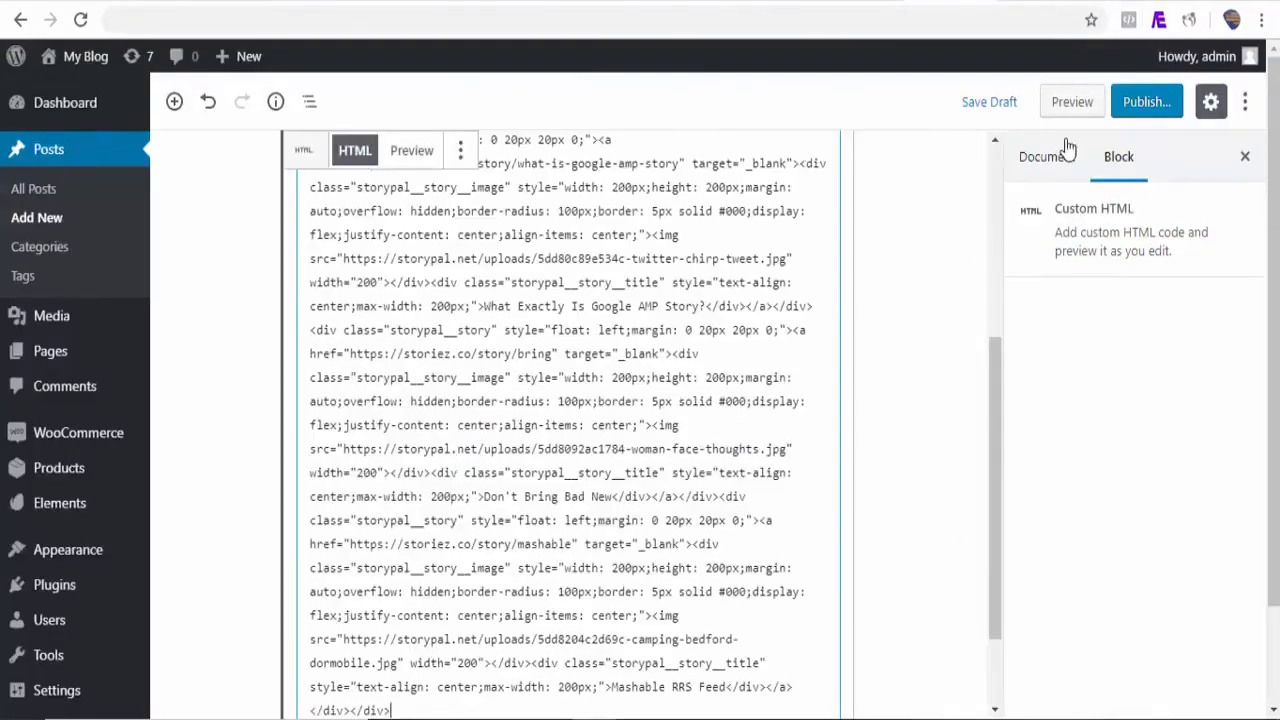
Step: Preview the WordPress post and open the "What Exactly Is Google AMP Story?" story from the embedded grid
left_click(1068, 104)
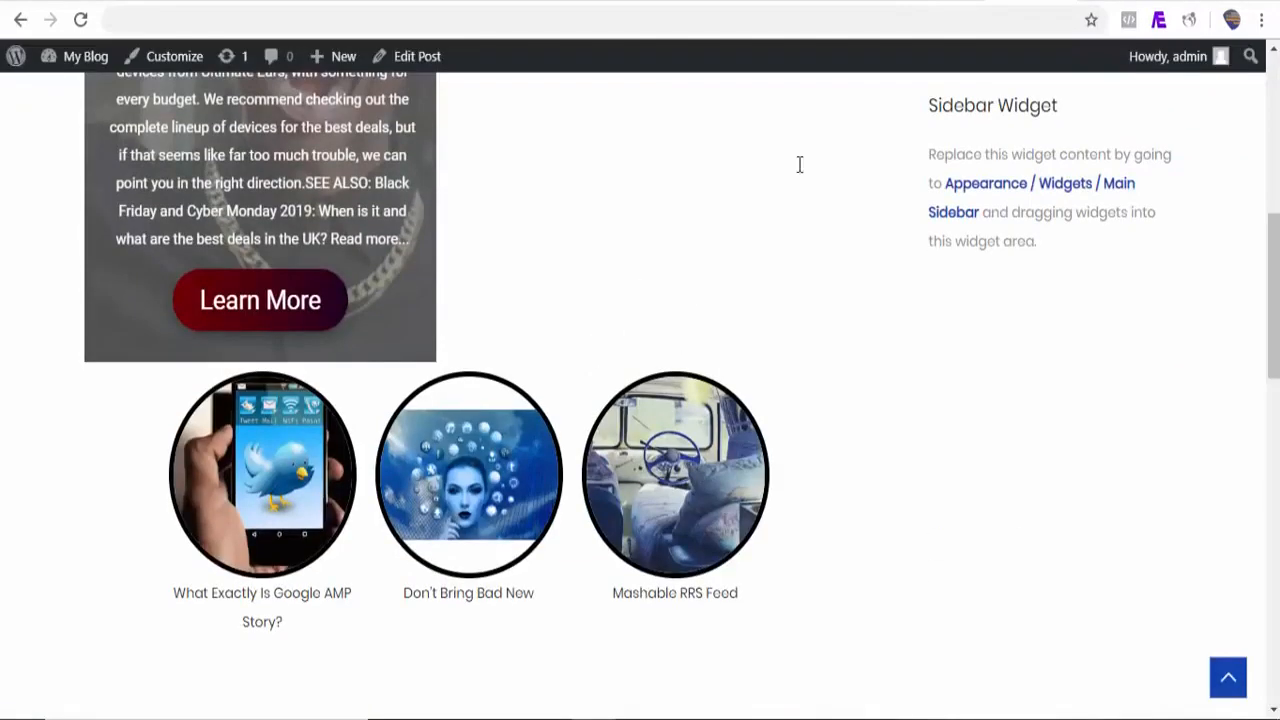
left_click(281, 515)
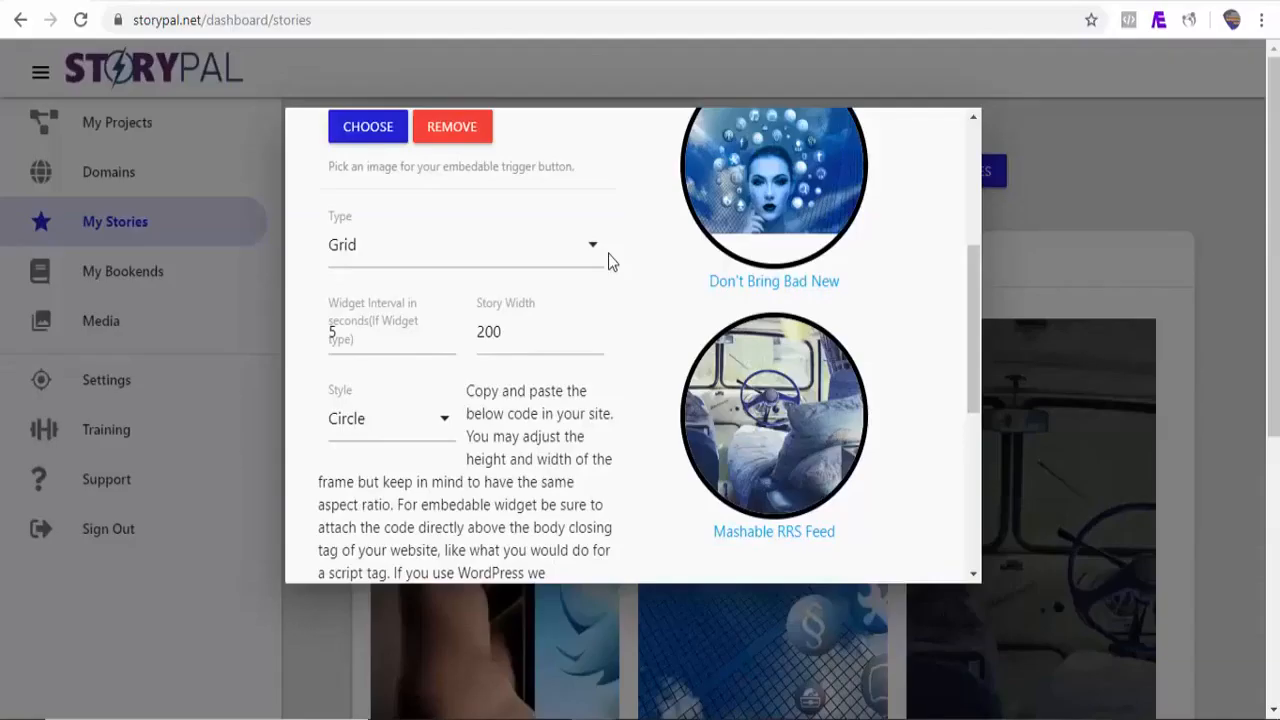
Step: Back in StoryPal, change the shared stories type to Embedable Widget and choose pro.png from the media library as its trigger image
left_click(591, 264)
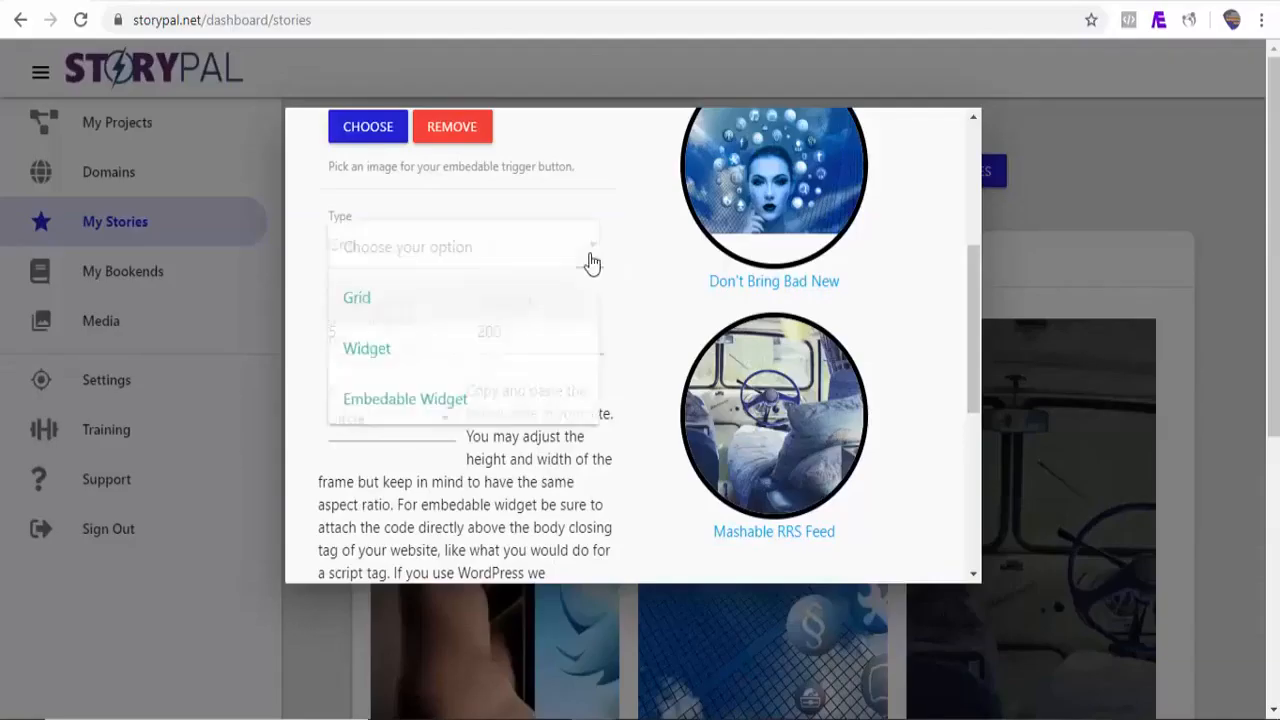
left_click(471, 403)
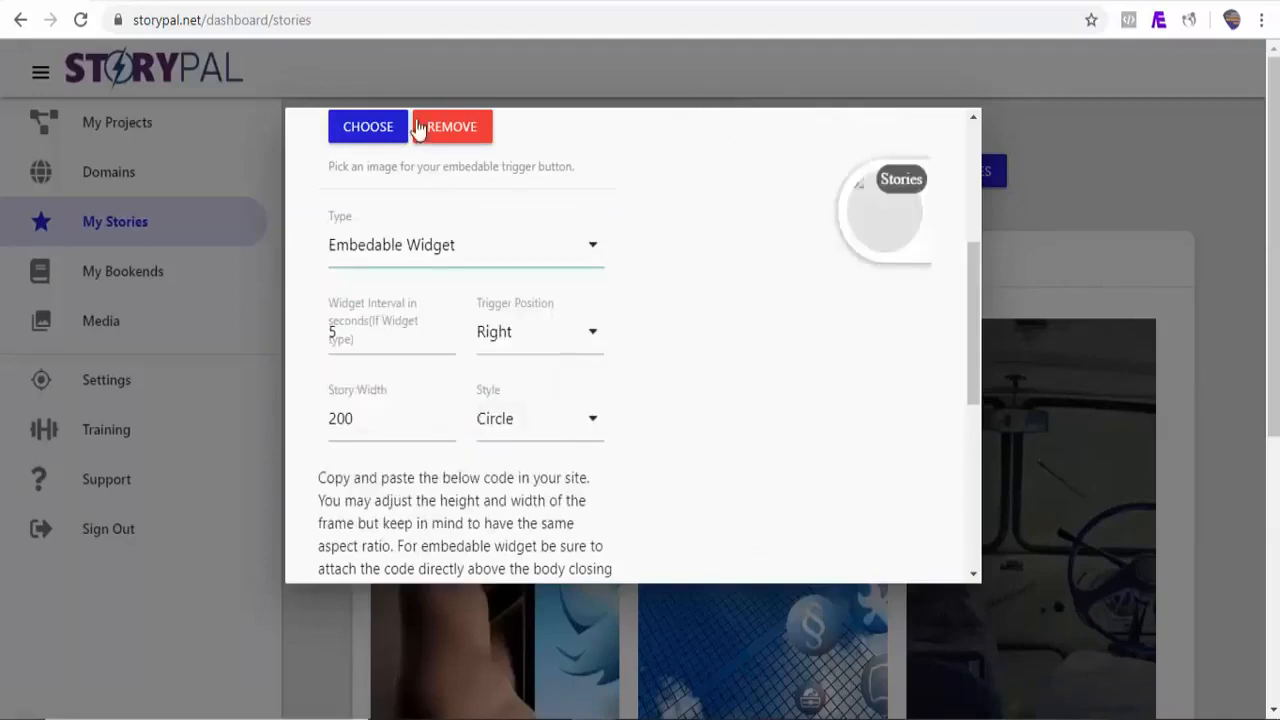
left_click(368, 133)
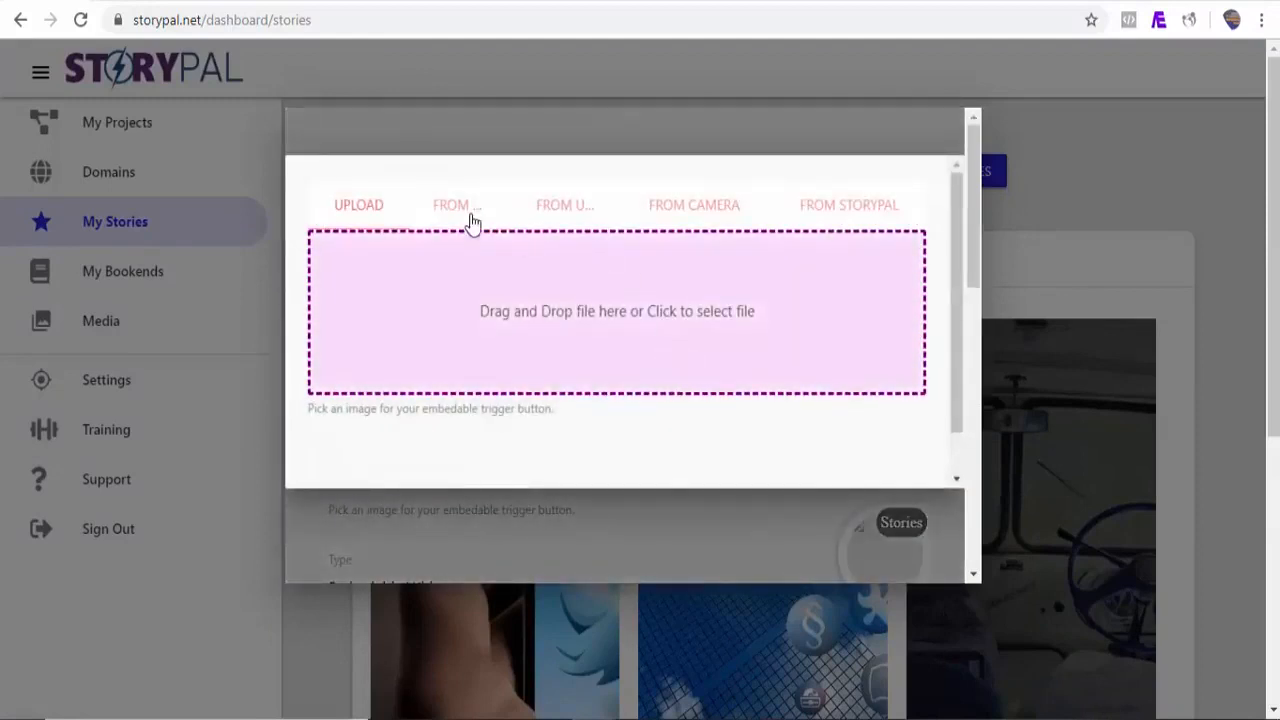
left_click(471, 220)
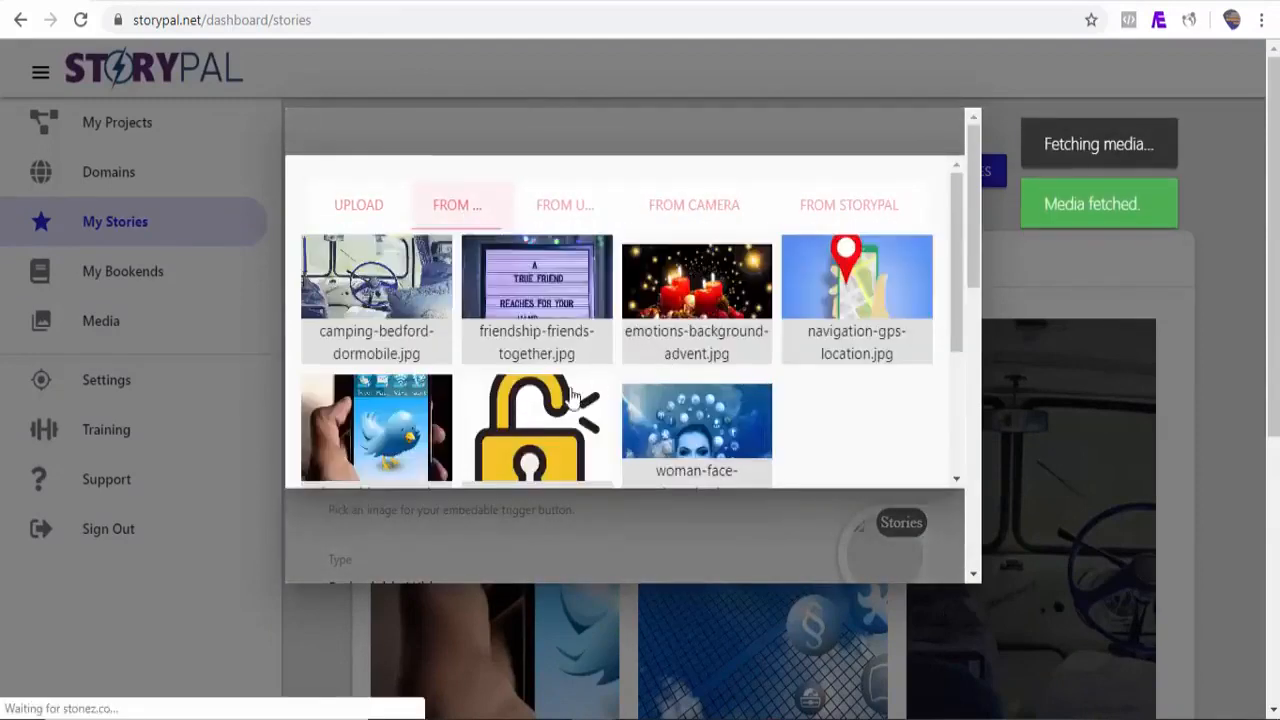
left_click(540, 423)
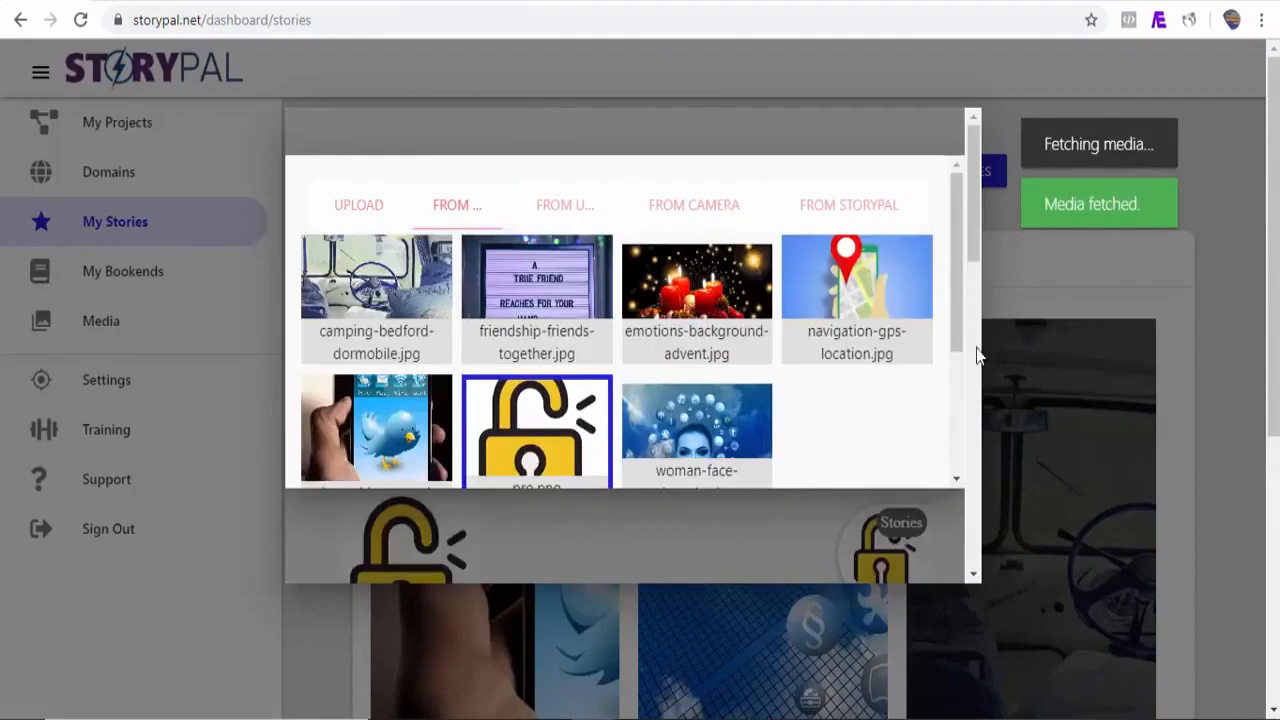
scroll(949, 349, "down", 3)
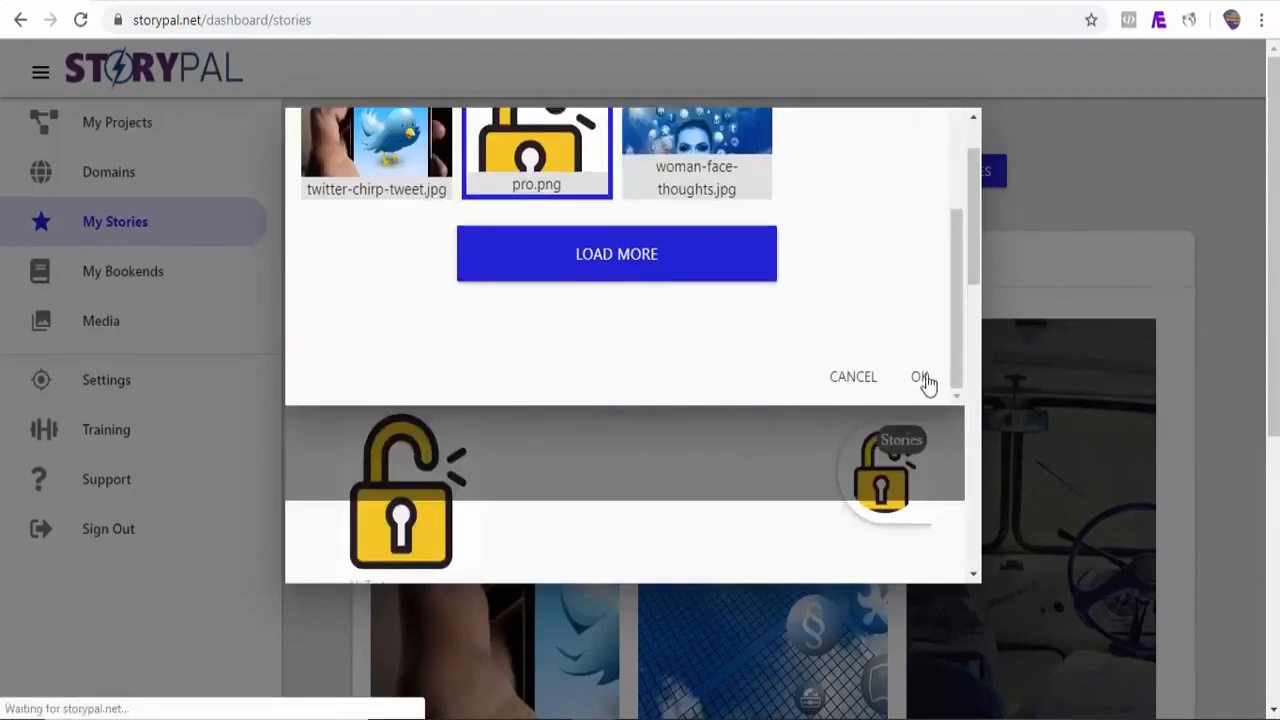
left_click(924, 380)
Step: Copy the embedable widget's share stories code and paste it into a new Custom HTML block below the grid code in the WordPress post
scroll(929, 386, "down", 5)
left_click(446, 470)
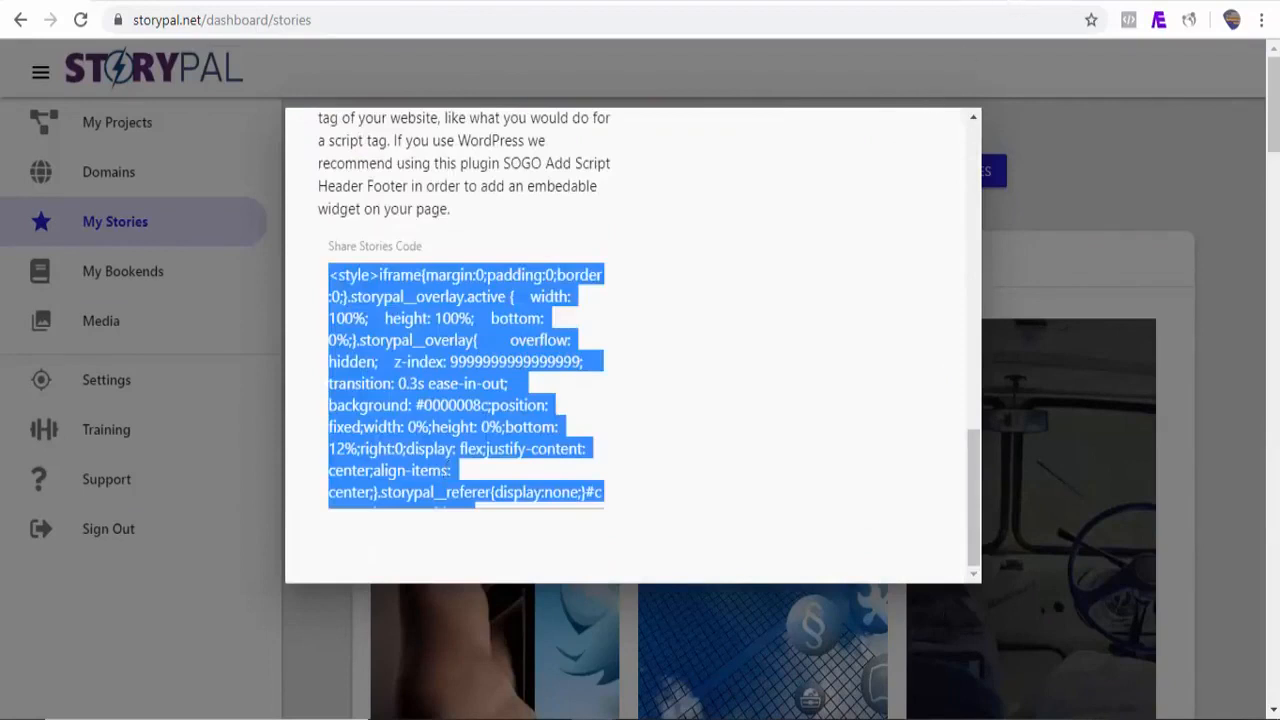
left_click(840, 7)
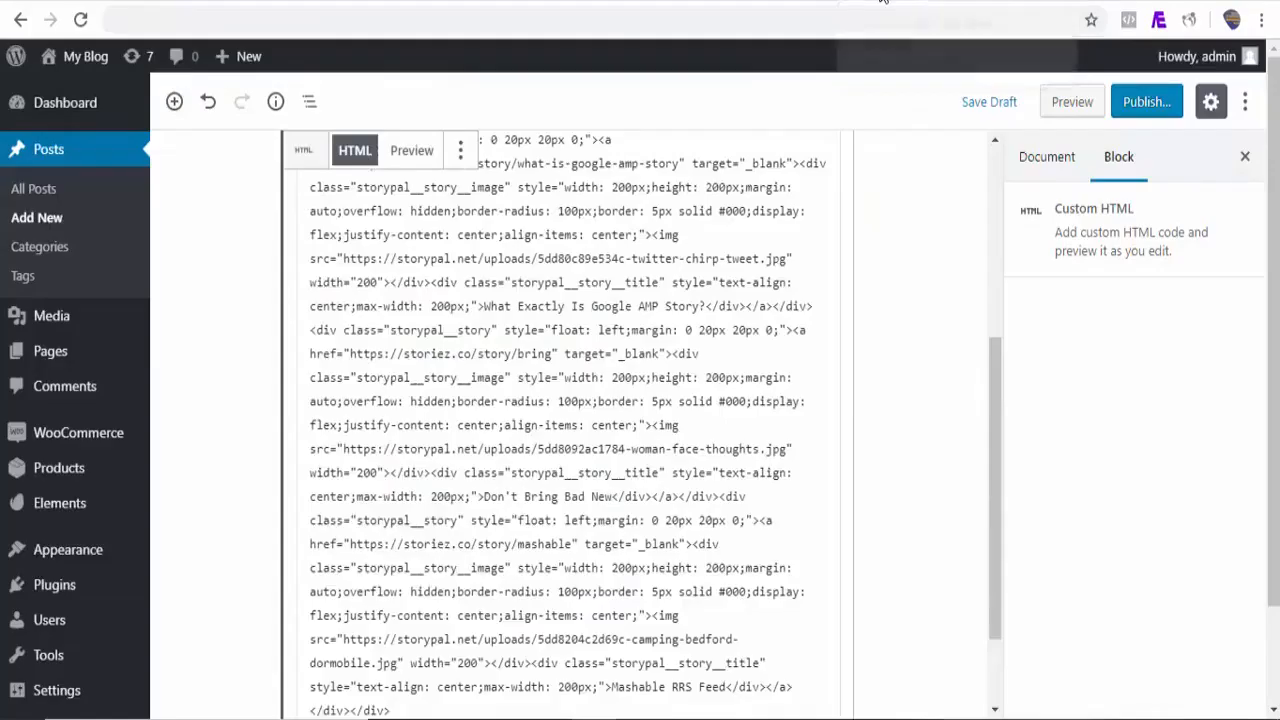
left_click(254, 673)
left_click(283, 398)
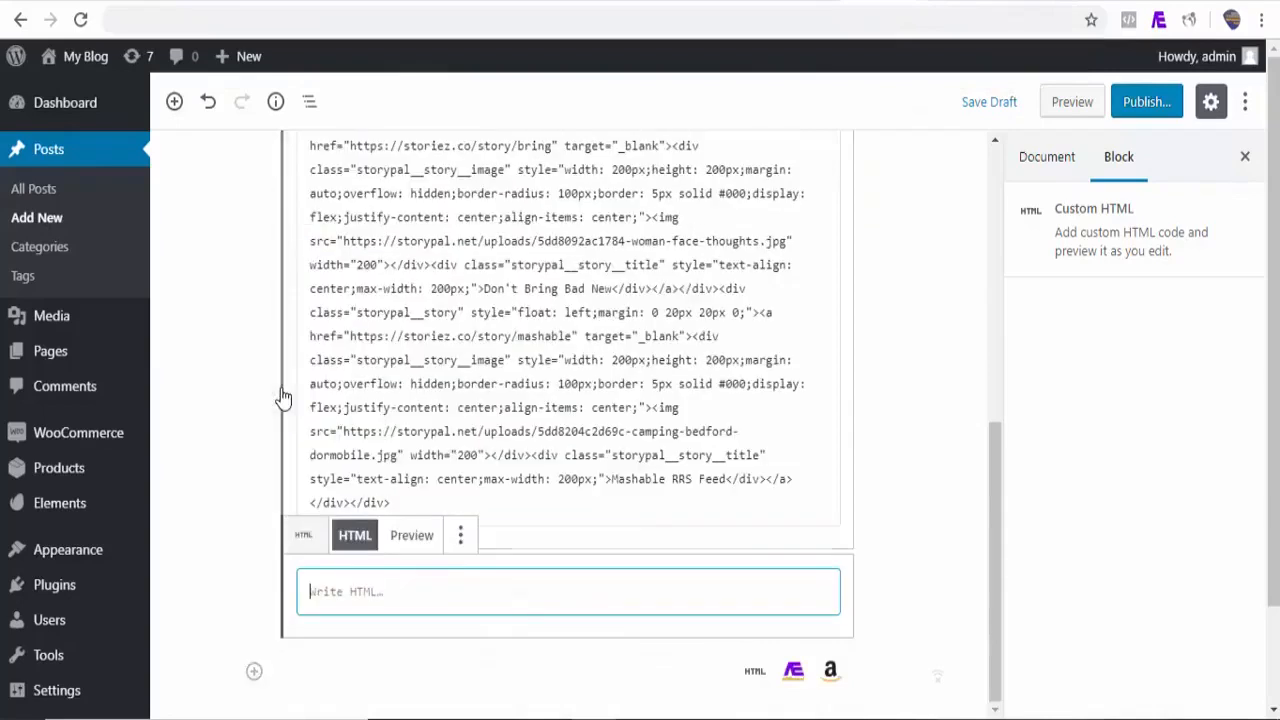
key("ctrl+v")
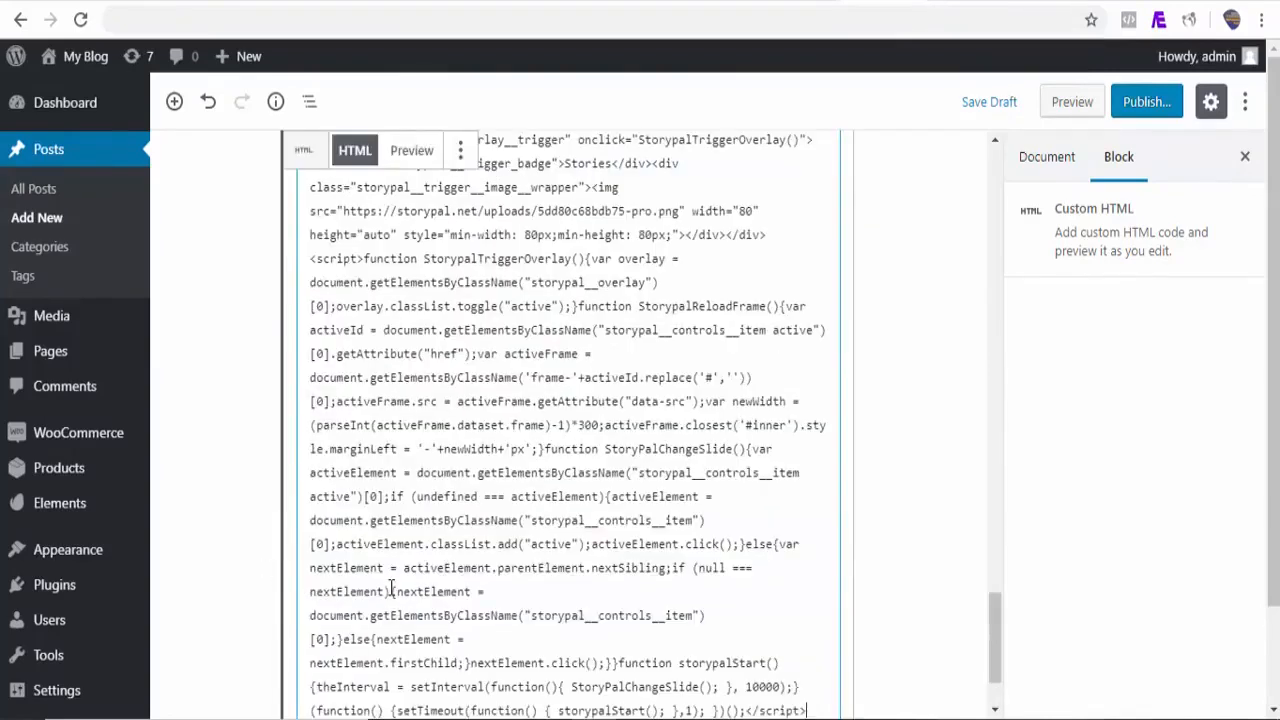
Step: Preview the WordPress post and test the Stories widget through its padlock trigger on the blog page
left_click(1074, 103)
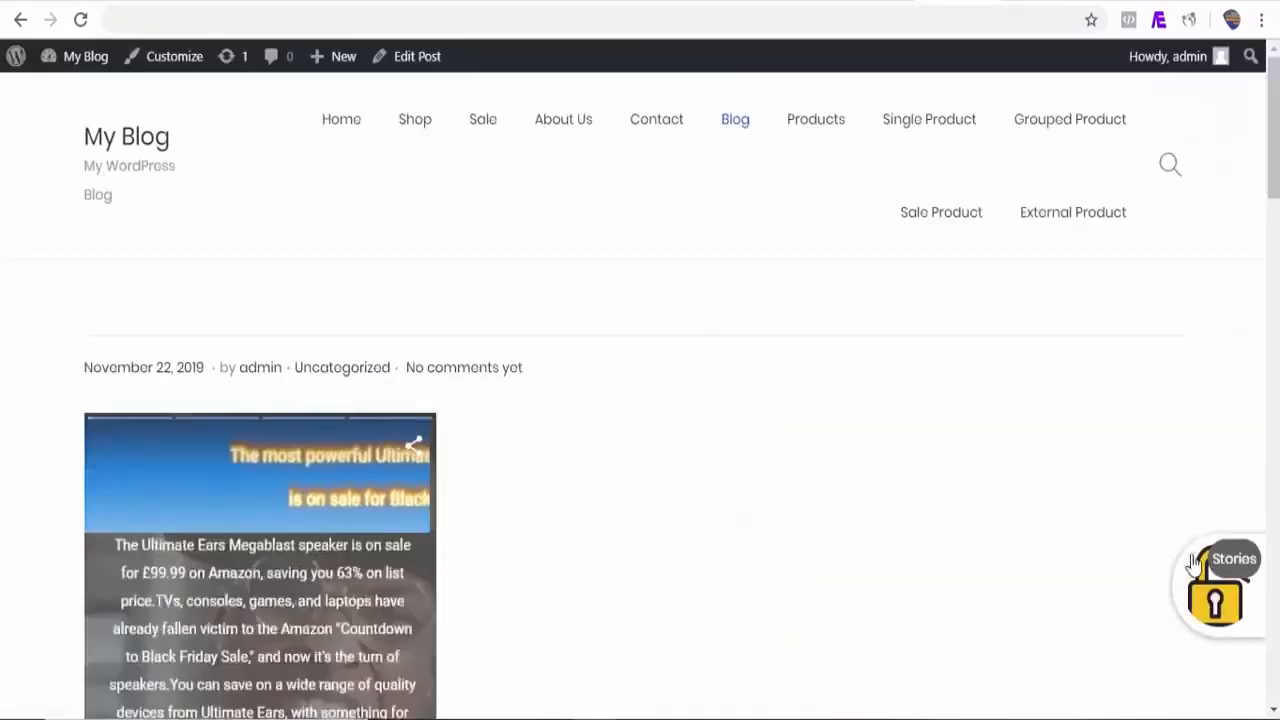
left_click(1238, 603)
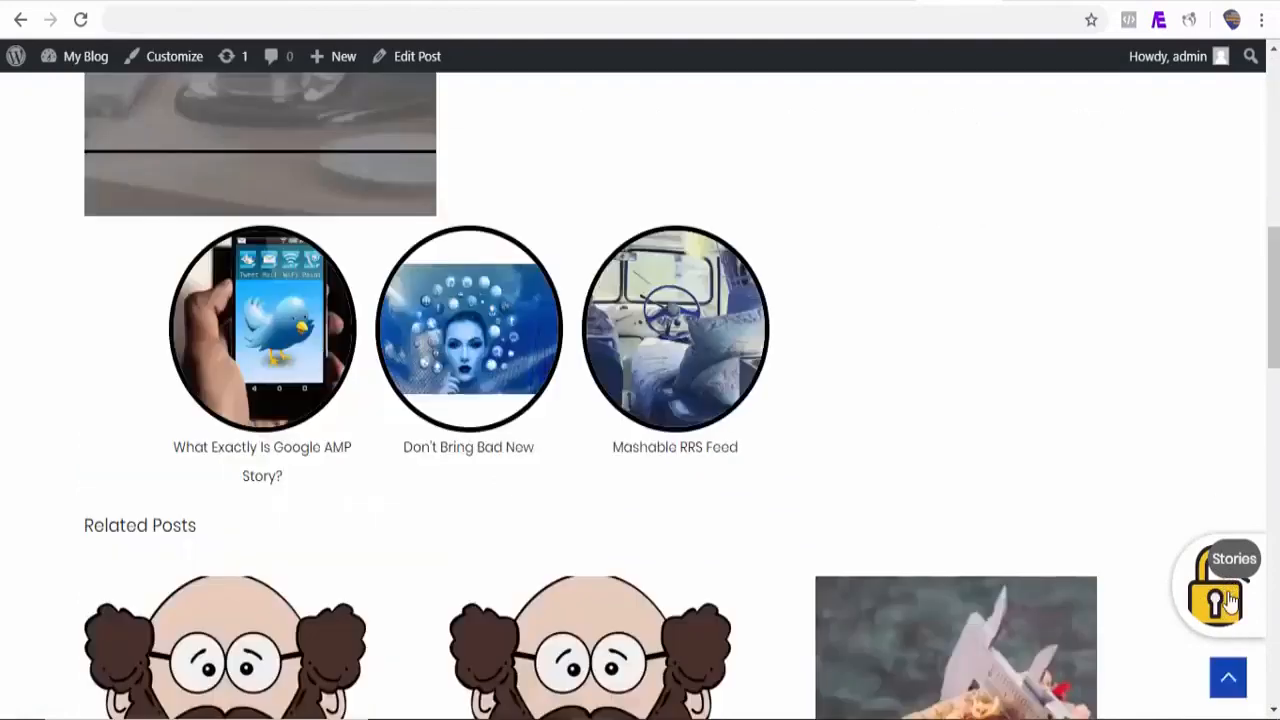